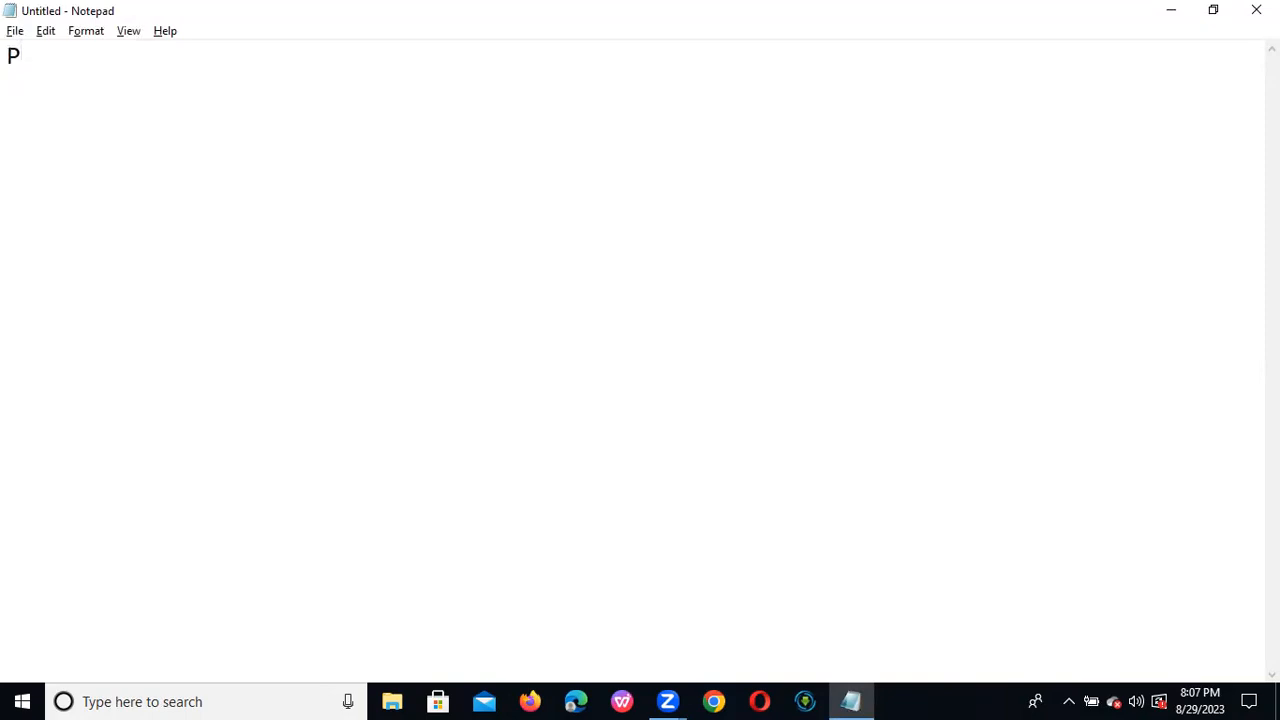
Write the heading "Performance Testing" with Loadrunner, Jmeter and Neoload on separate lines below it.
{"action": "type", "text": "ma"}
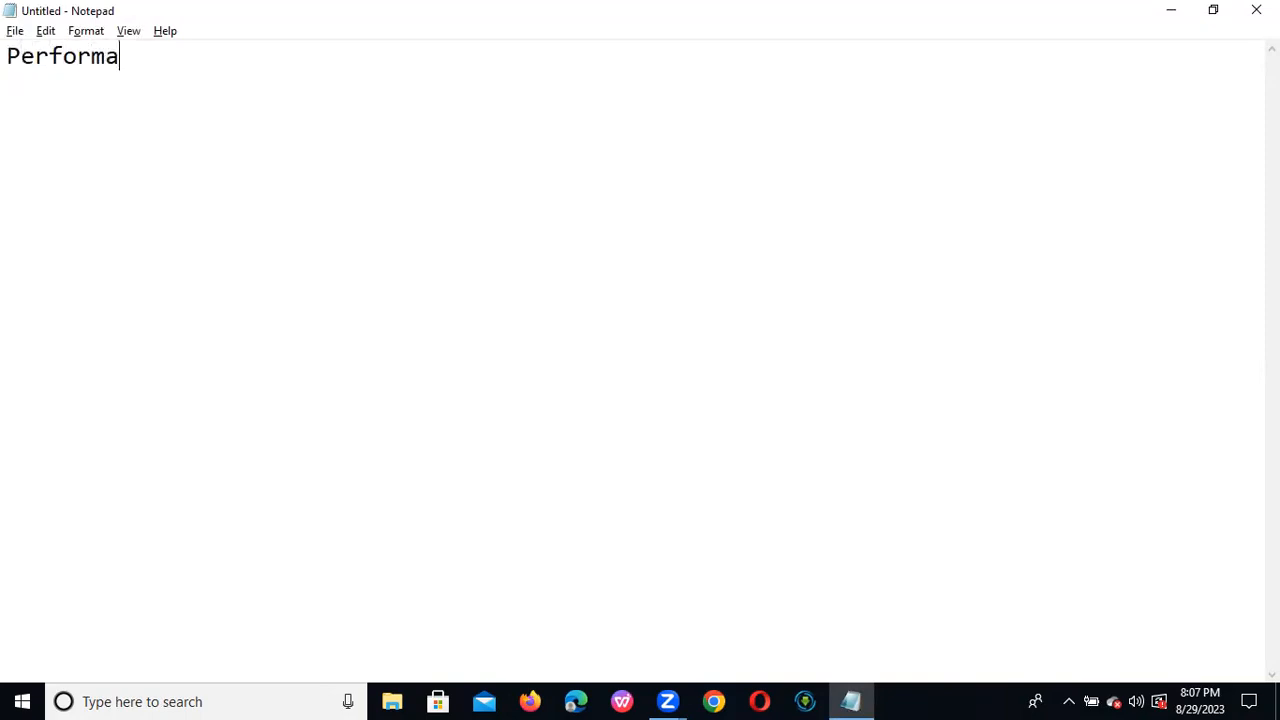
{"action": "type", "text": "nce Testing"}
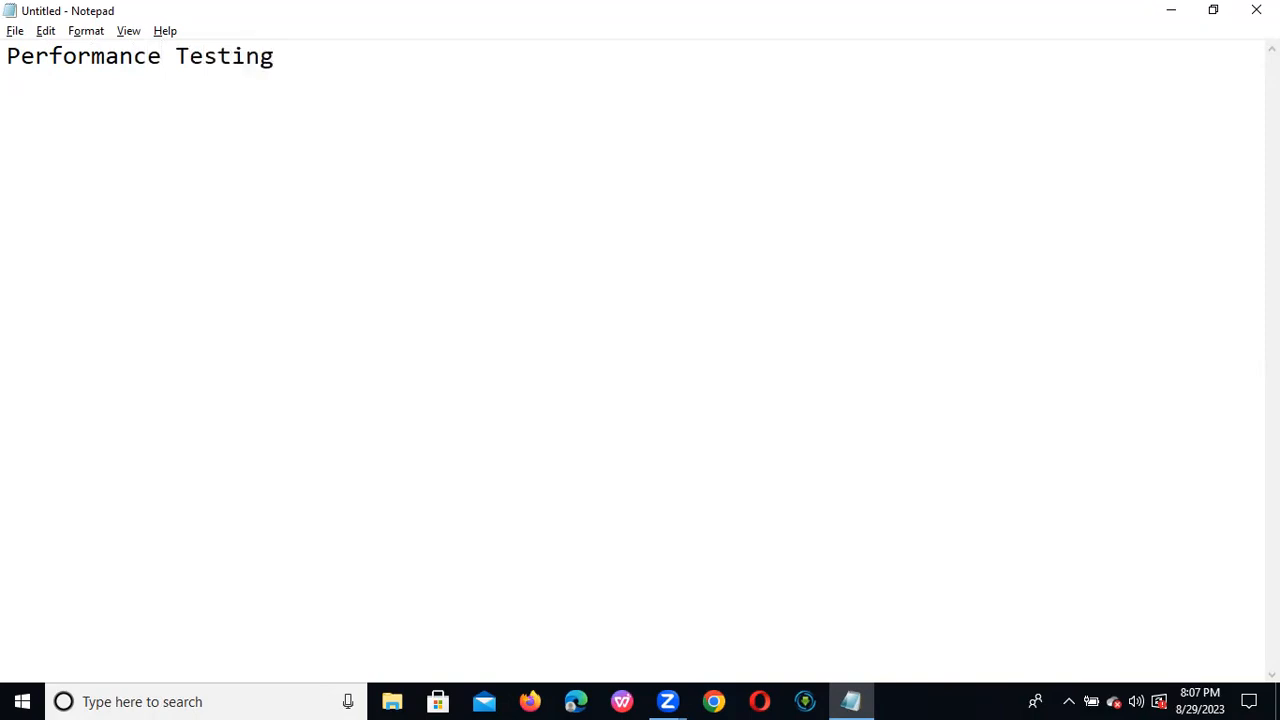
{"action": "key", "text": "Return"}
{"action": "type", "text": "Loadrunner"}
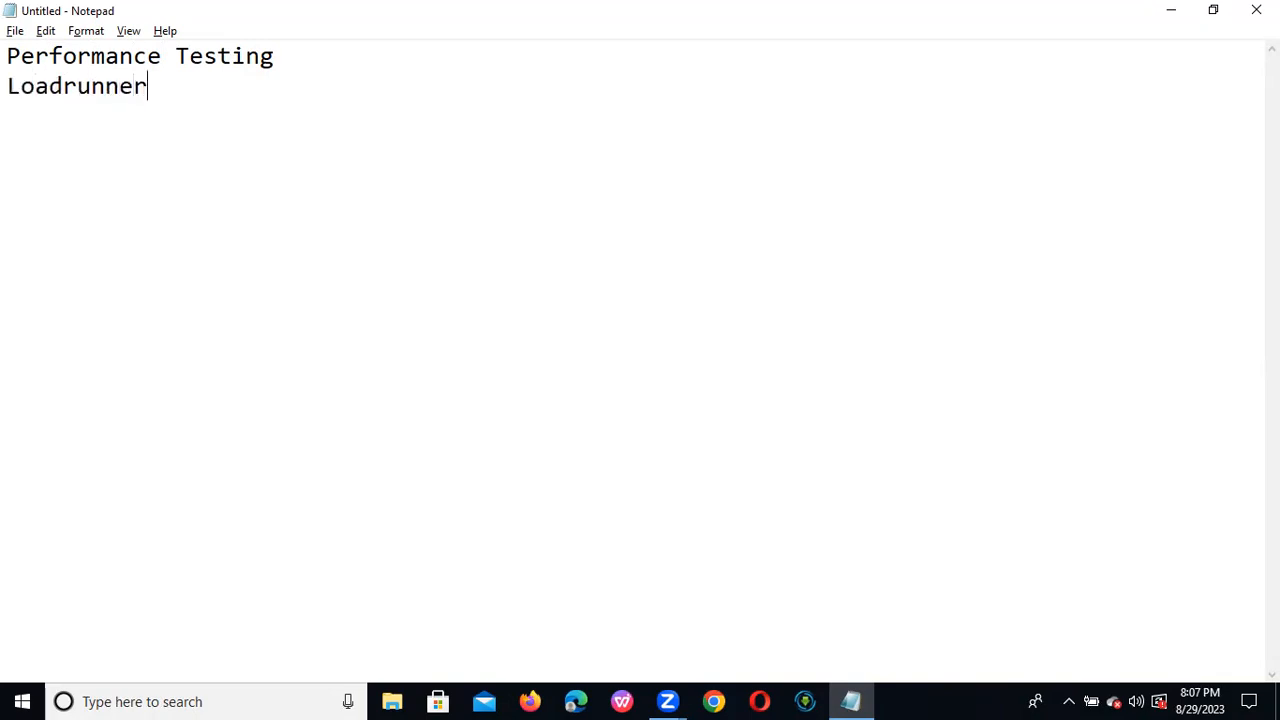
{"action": "key", "text": "Return"}
{"action": "type", "text": "Jmeter"}
{"action": "key", "text": "Return"}
{"action": "type", "text": "Neoload"}
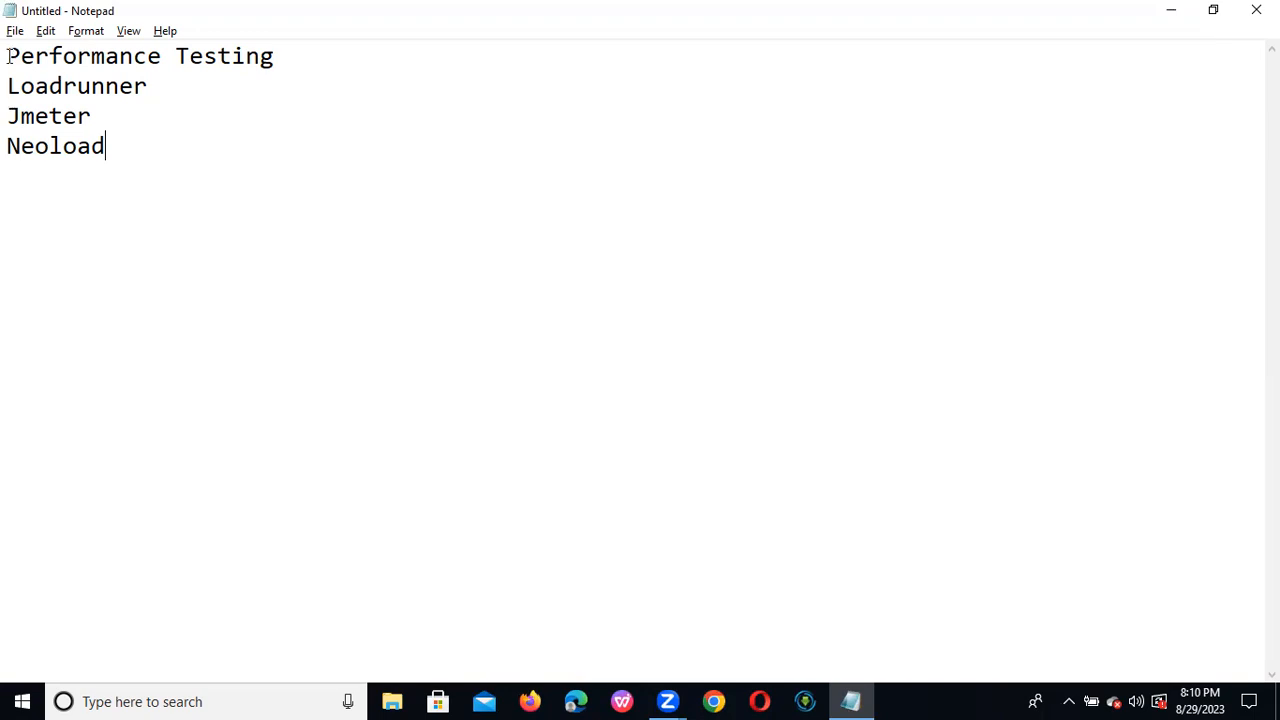
{"action": "left_click", "coordinate": [8, 86]}
{"action": "left_click_drag", "start_coordinate": [8, 86], "coordinate": [148, 86]}
{"action": "left_click_drag", "start_coordinate": [8, 118], "coordinate": [126, 115]}
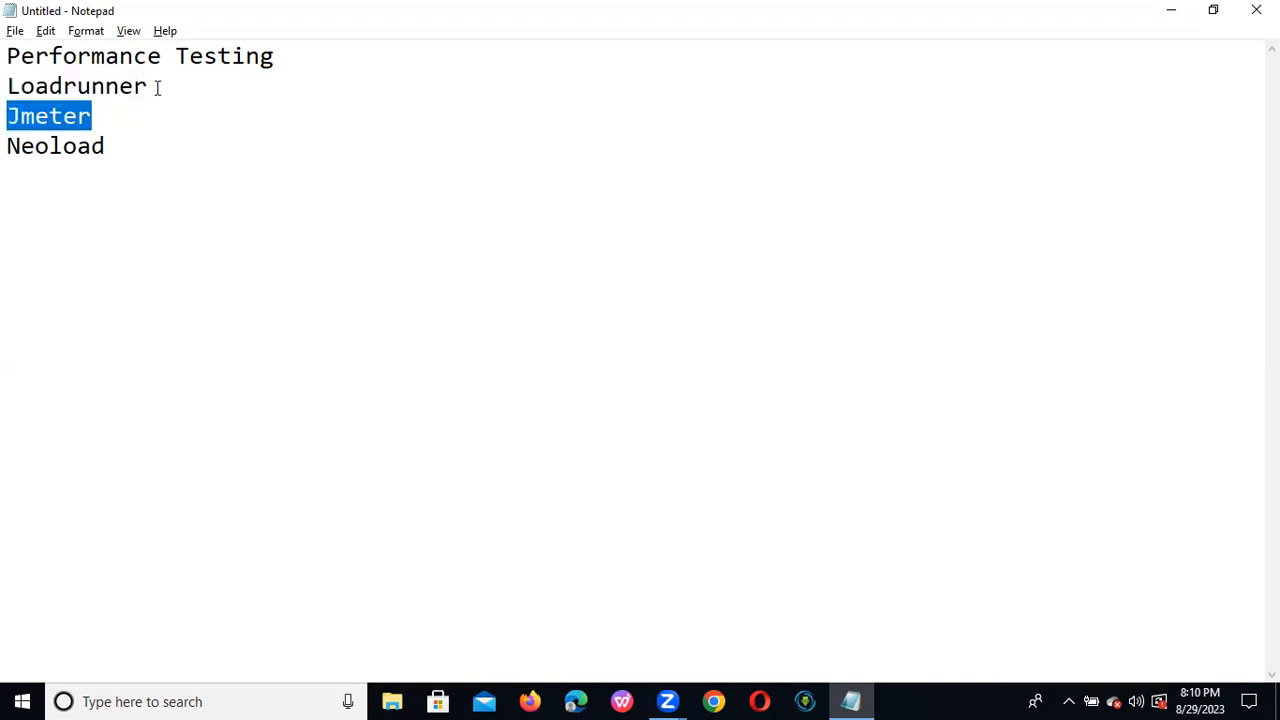
{"action": "left_click", "coordinate": [152, 87]}
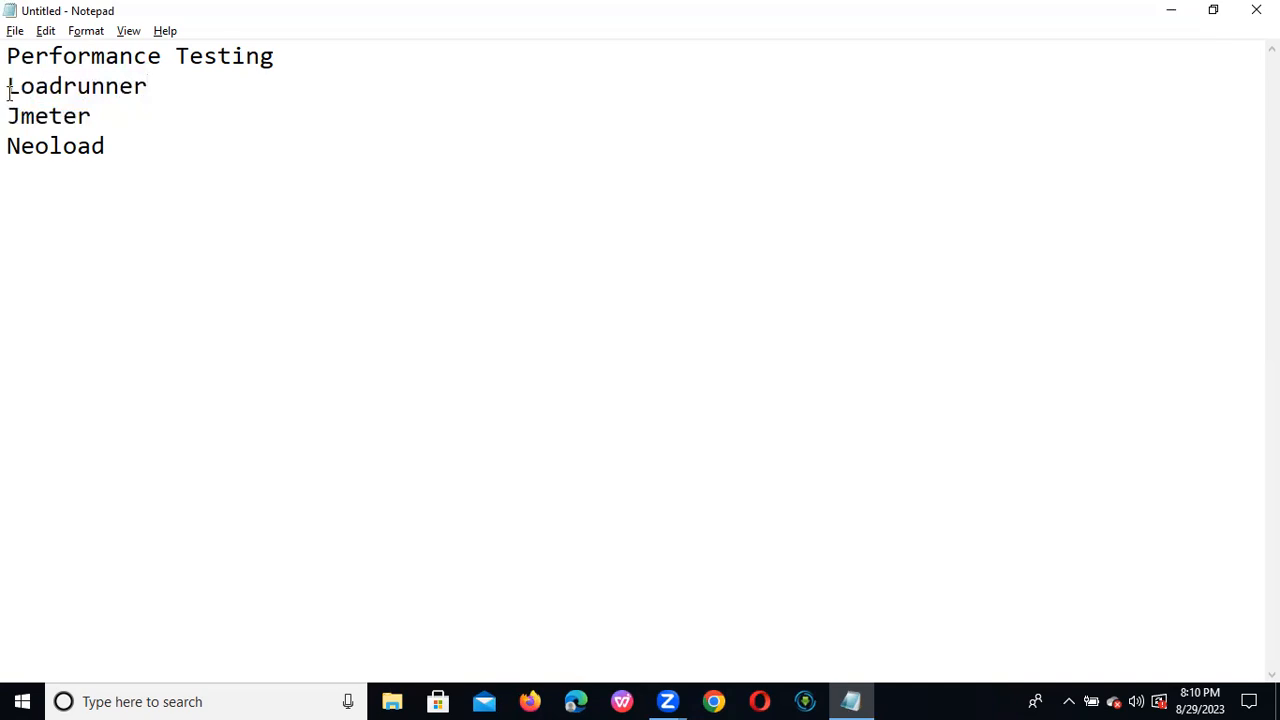
{"action": "left_click_drag", "start_coordinate": [8, 87], "coordinate": [148, 92]}
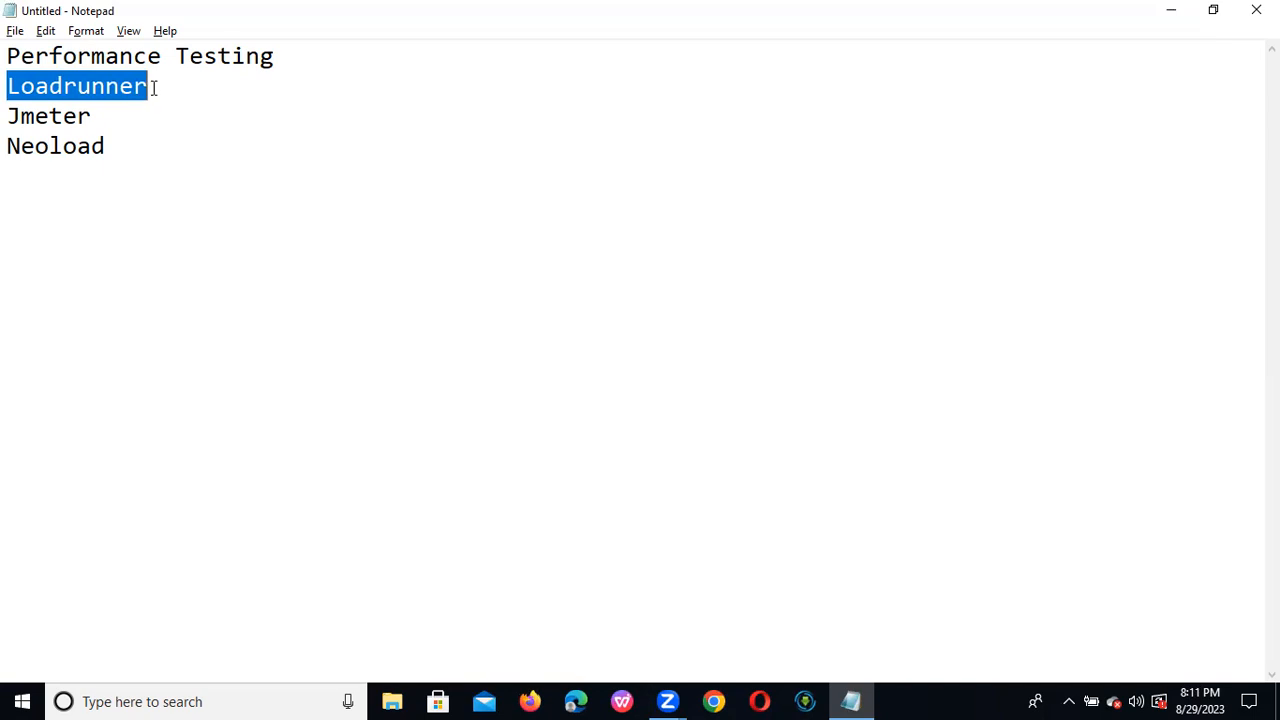
{"action": "left_click", "coordinate": [164, 88]}
Leave a blank line after Neoload and add the heading "Load runner 5 Components".
{"action": "left_click", "coordinate": [140, 149]}
{"action": "key", "text": "Return"}
{"action": "key", "text": "Return"}
{"action": "type", "text": "Load runner"}
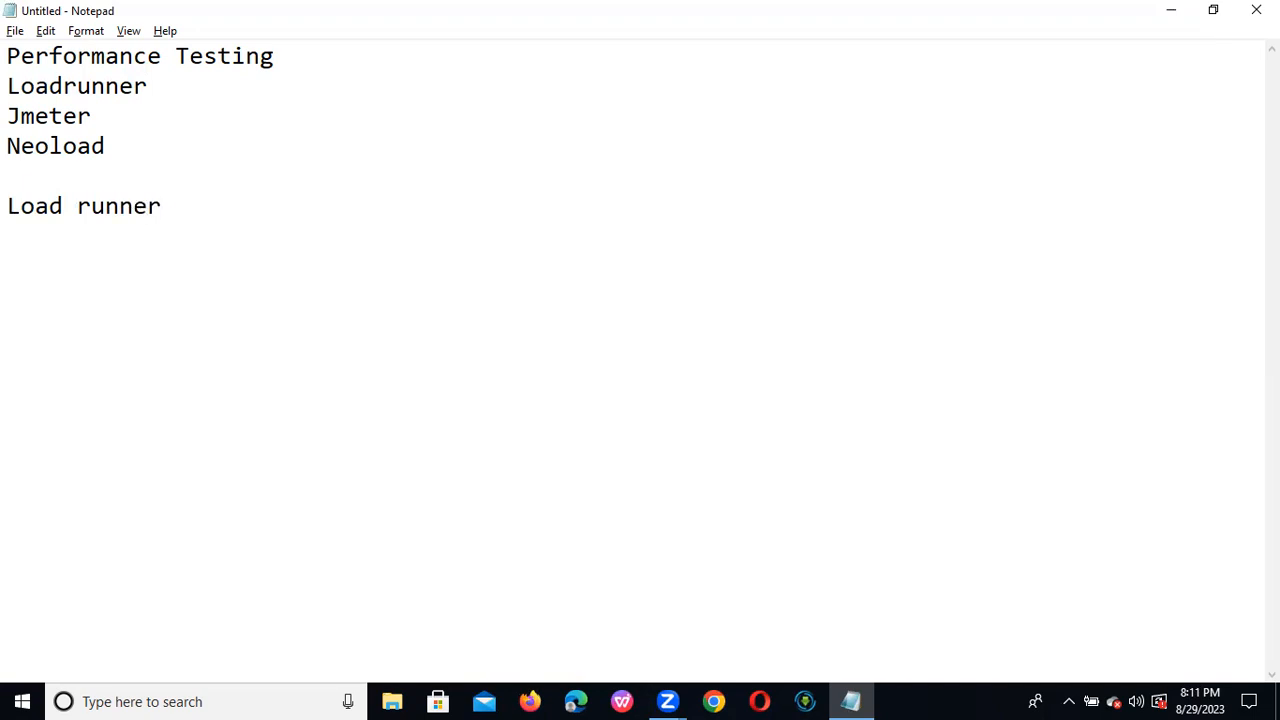
{"action": "type", "text": " 5"}
{"action": "key", "text": "Return"}
{"action": "left_click", "coordinate": [283, 203]}
{"action": "type", "text": "Components"}
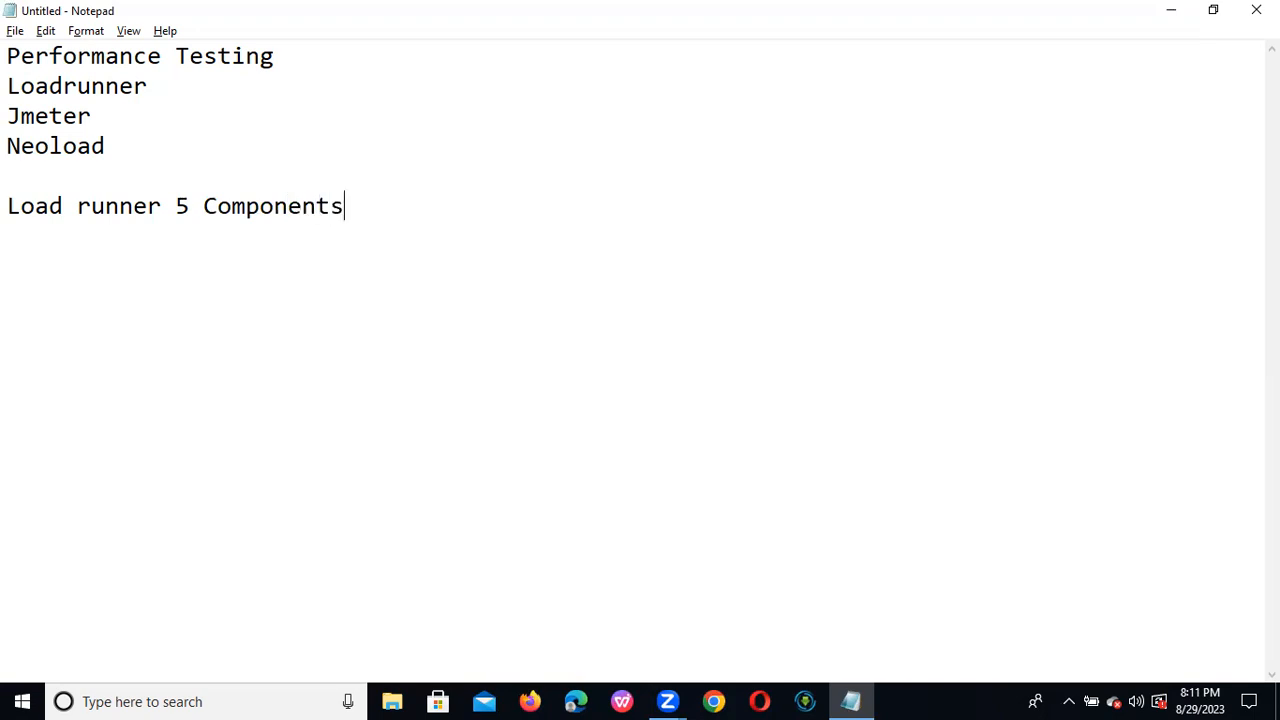
List the first three components under the heading: "1. Vertual User Genaretor", "2. Controller" and "3. Analyser".
{"action": "key", "text": "Return"}
{"action": "type", "text": "1. Vertual User"}
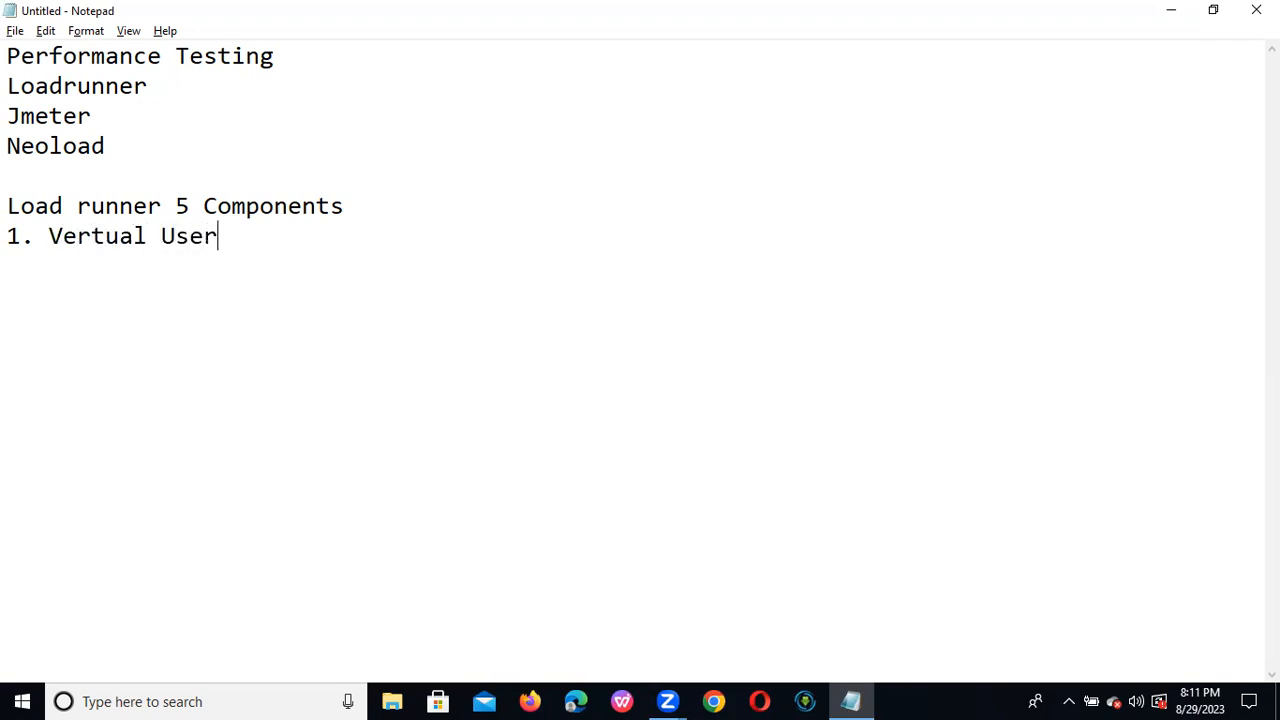
{"action": "type", "text": " Genaretor"}
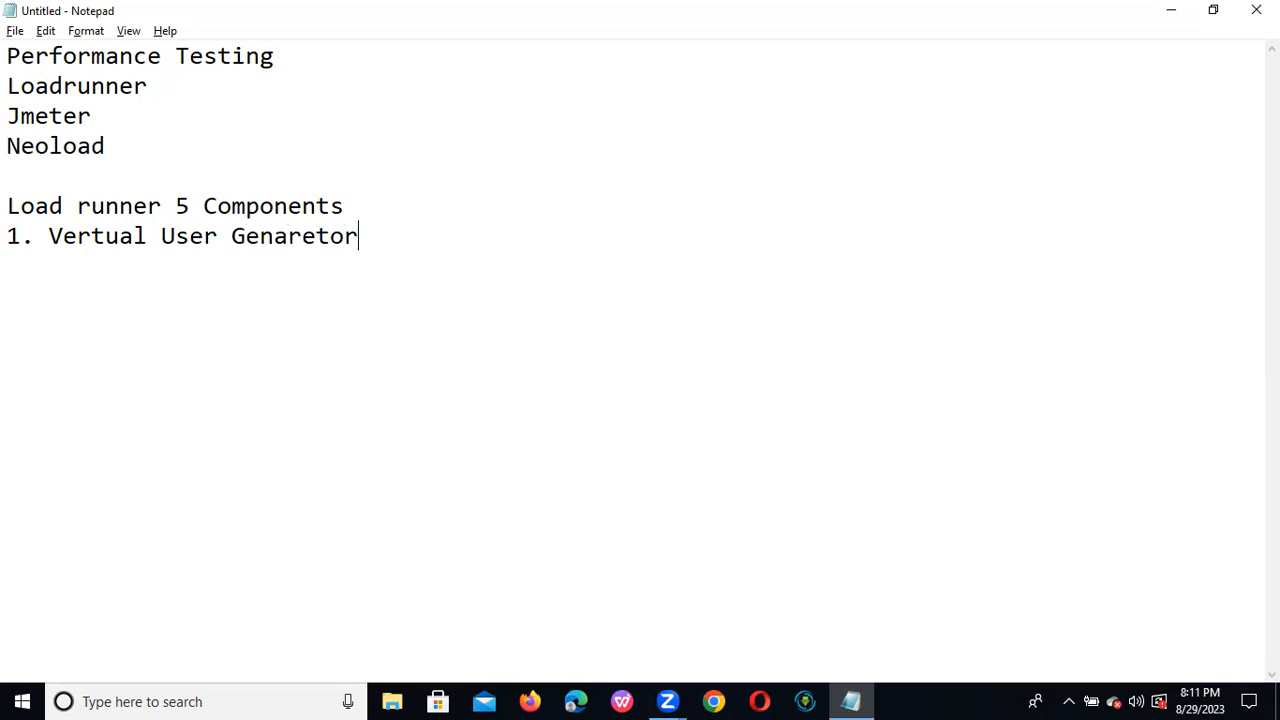
{"action": "key", "text": "Return"}
{"action": "type", "text": "2. Controller"}
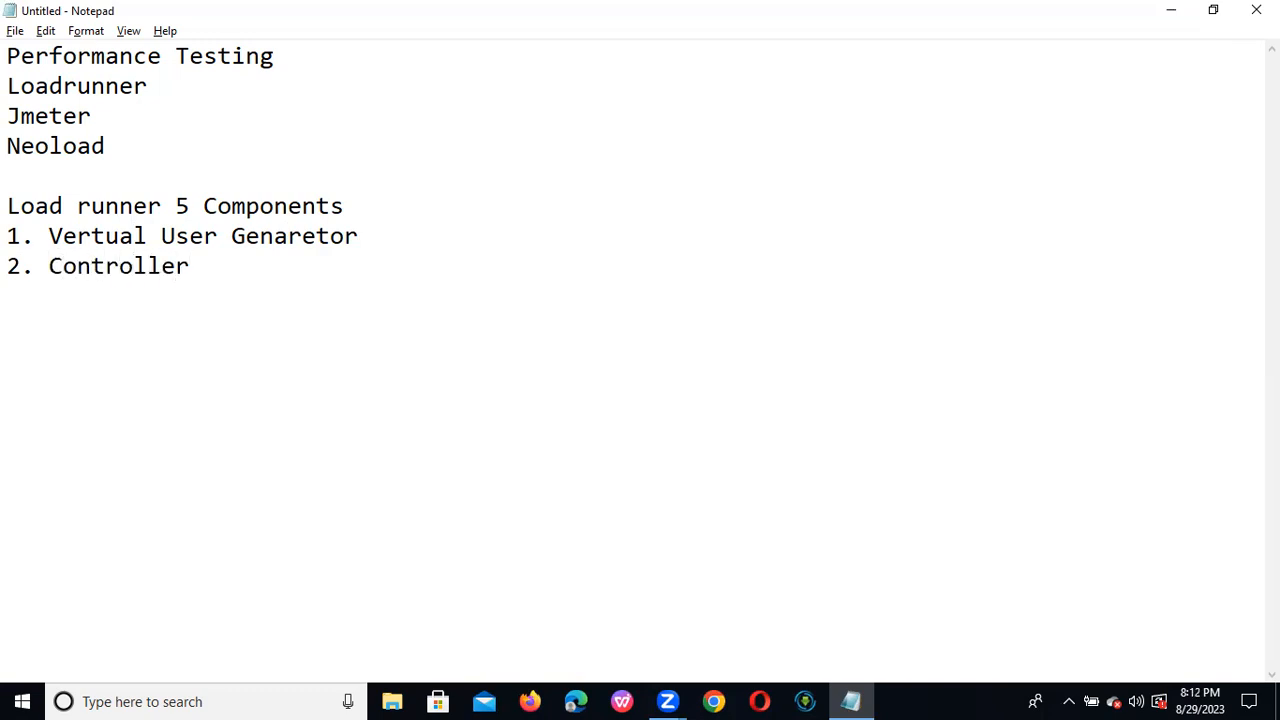
{"action": "key", "text": "Return"}
{"action": "type", "text": "3. Analyser "}
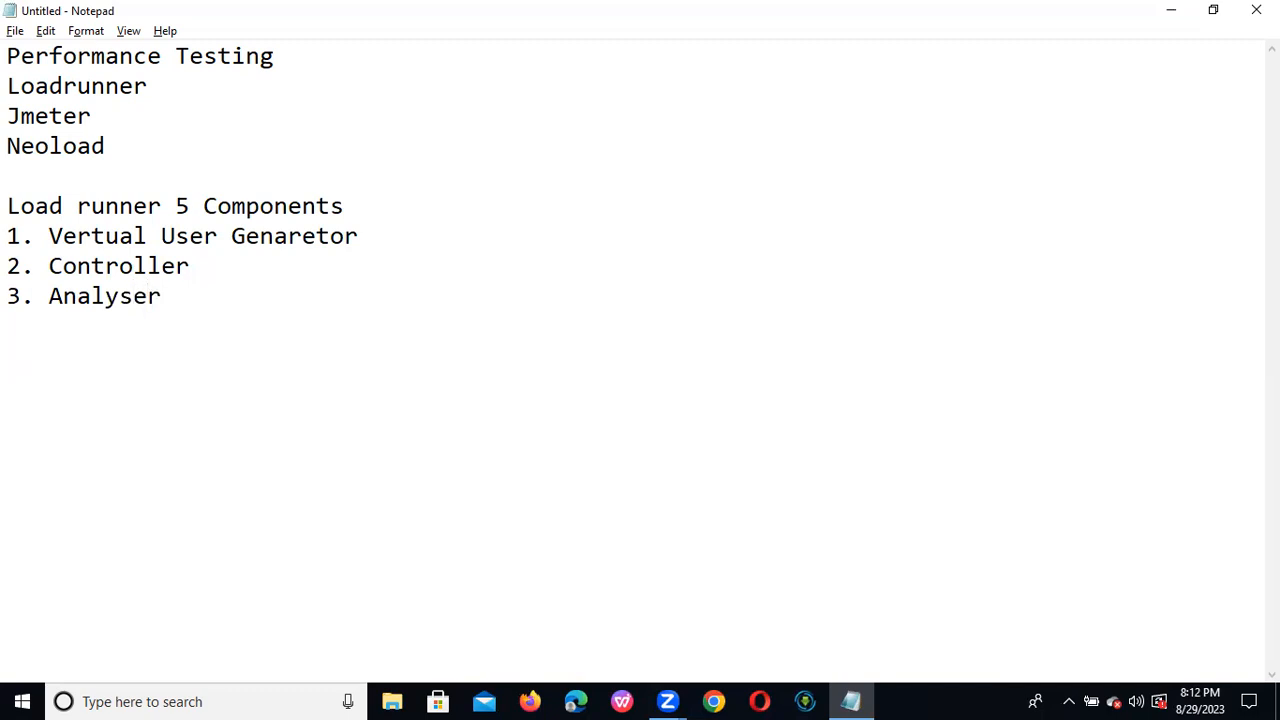
Complete the numbered component list with "4. Loadgenaretor" and "5. Agent Process".
{"action": "type", "text": "4. Loadgen"}
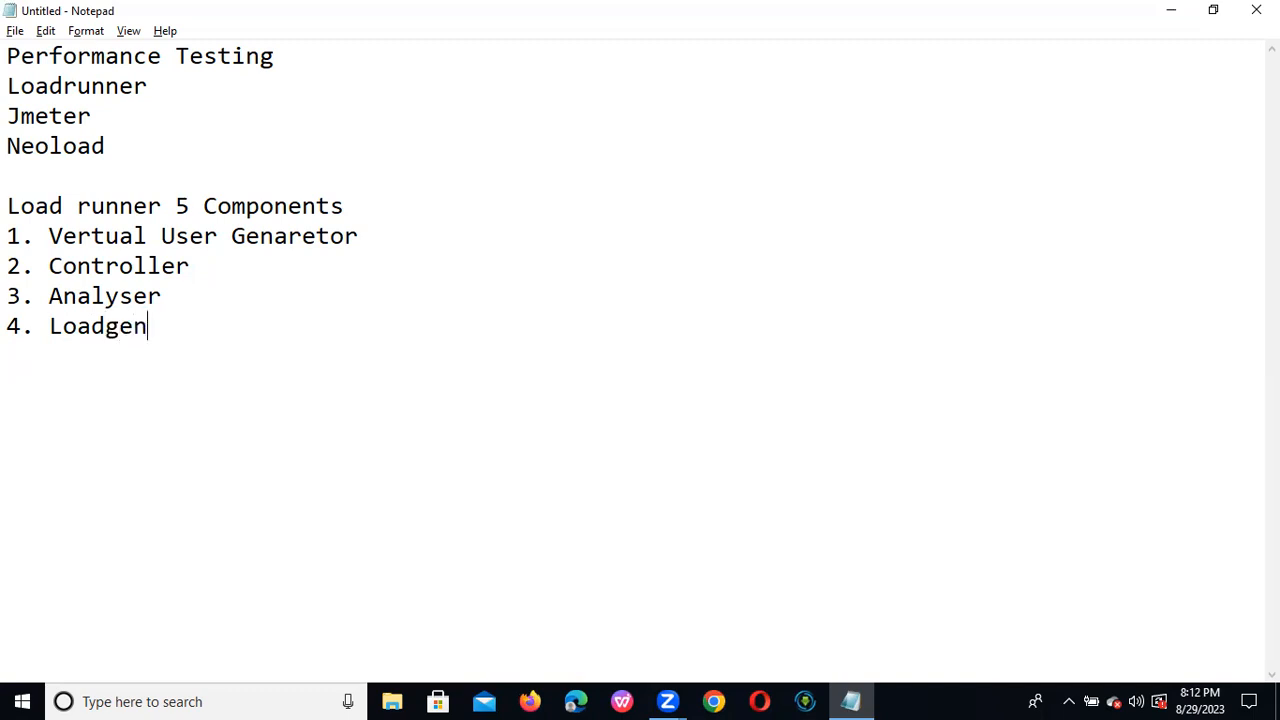
{"action": "type", "text": "aretor"}
{"action": "key", "text": "Return"}
{"action": "type", "text": "5"}
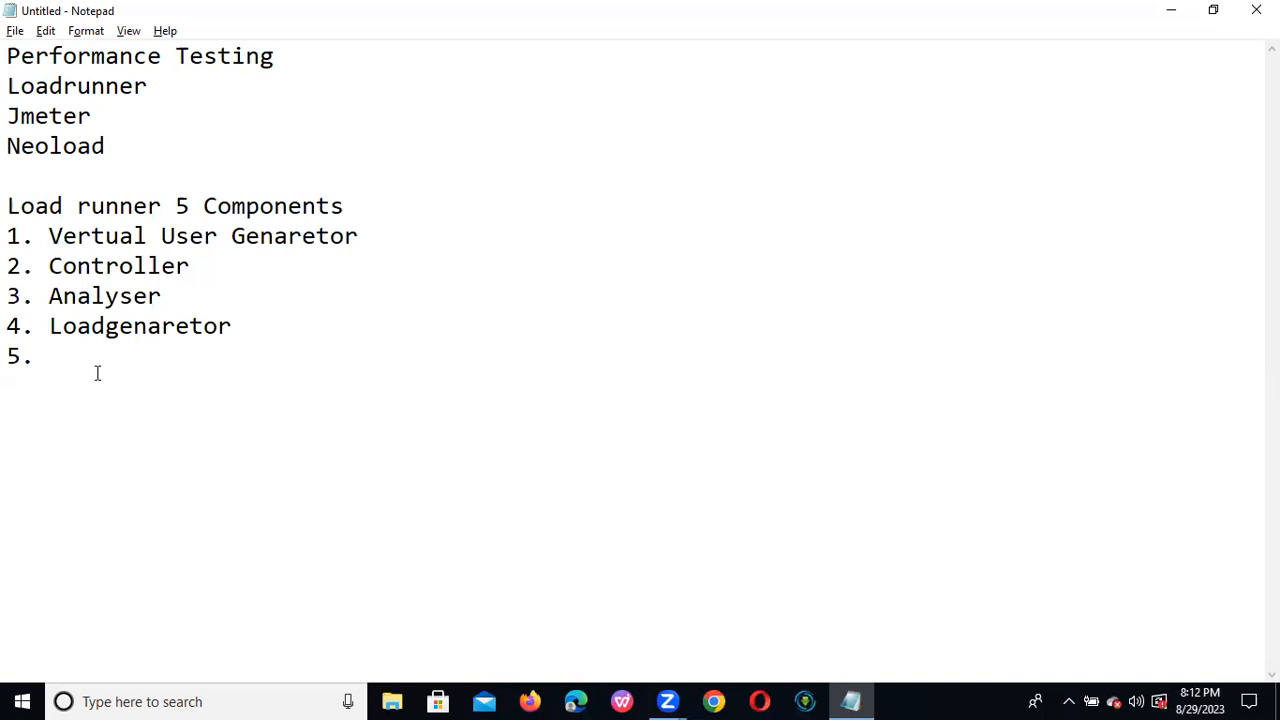
{"action": "type", "text": ". Agent Process"}
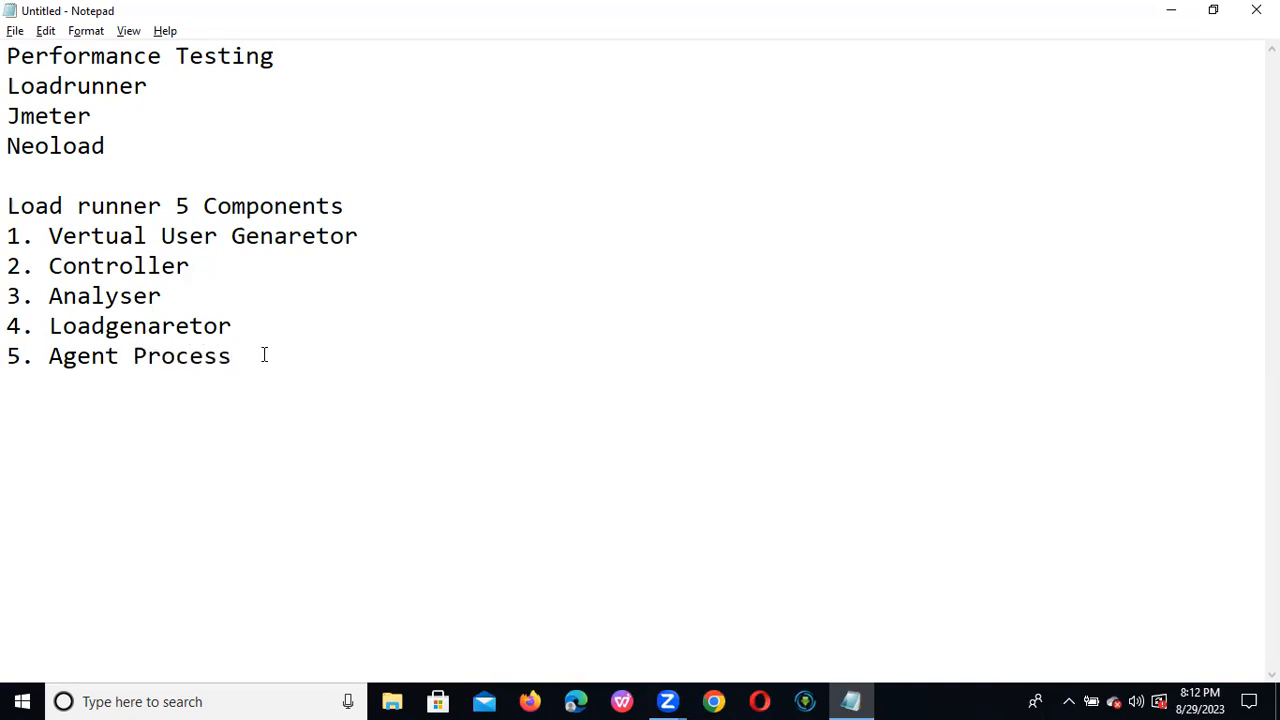
Leave a blank line after the component list and add the heading "web Application".
{"action": "left_click_drag", "start_coordinate": [234, 360], "coordinate": [9, 245]}
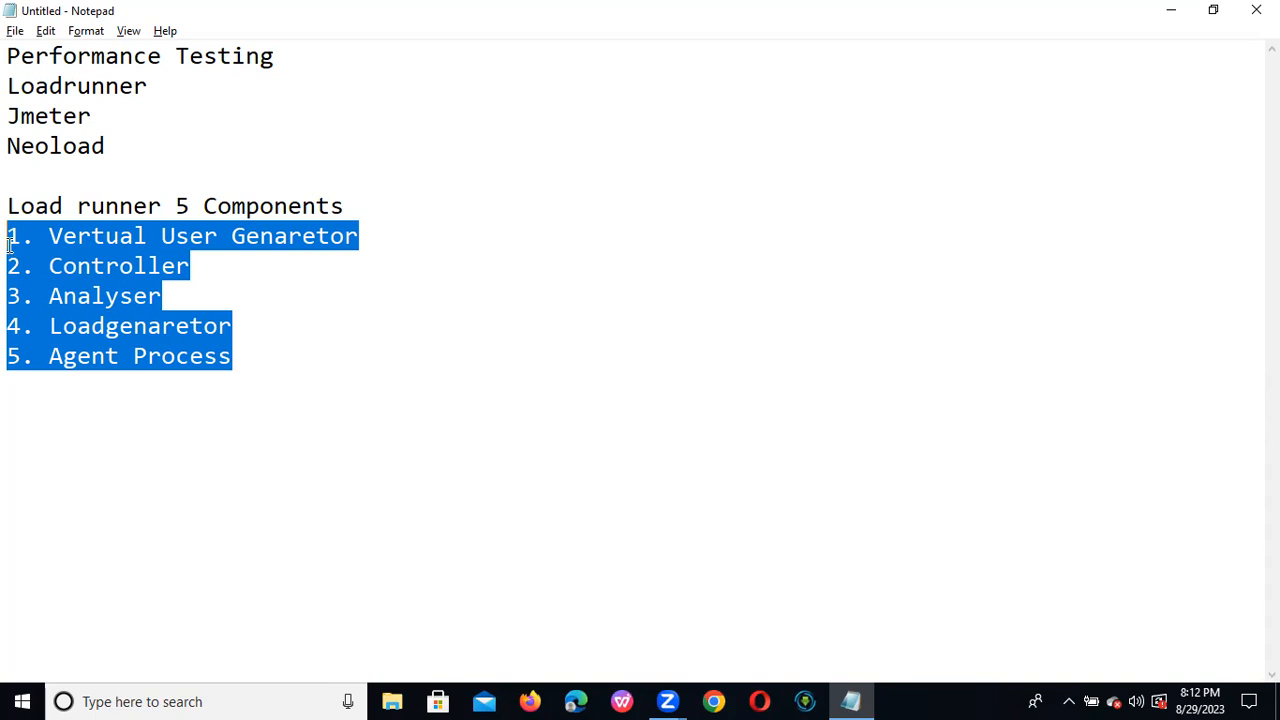
{"action": "left_click", "coordinate": [266, 356]}
{"action": "key", "text": "Return"}
{"action": "key", "text": "Return"}
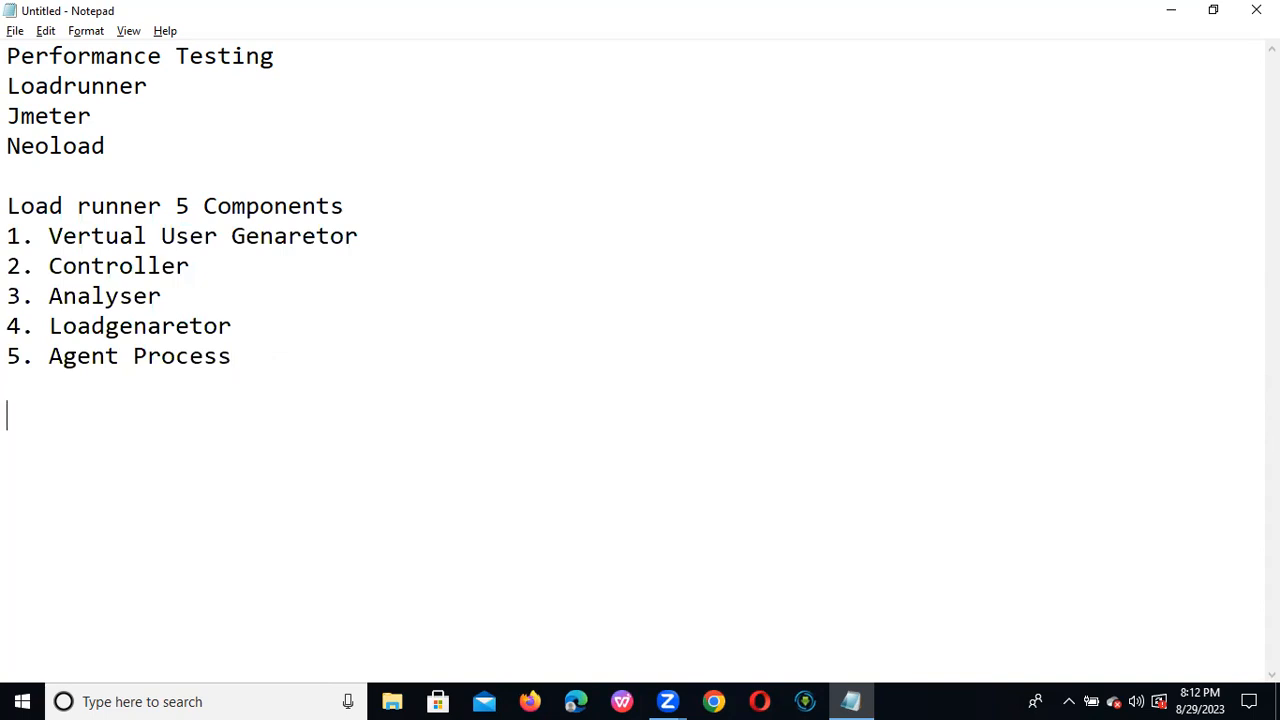
{"action": "type", "text": "web Appl"}
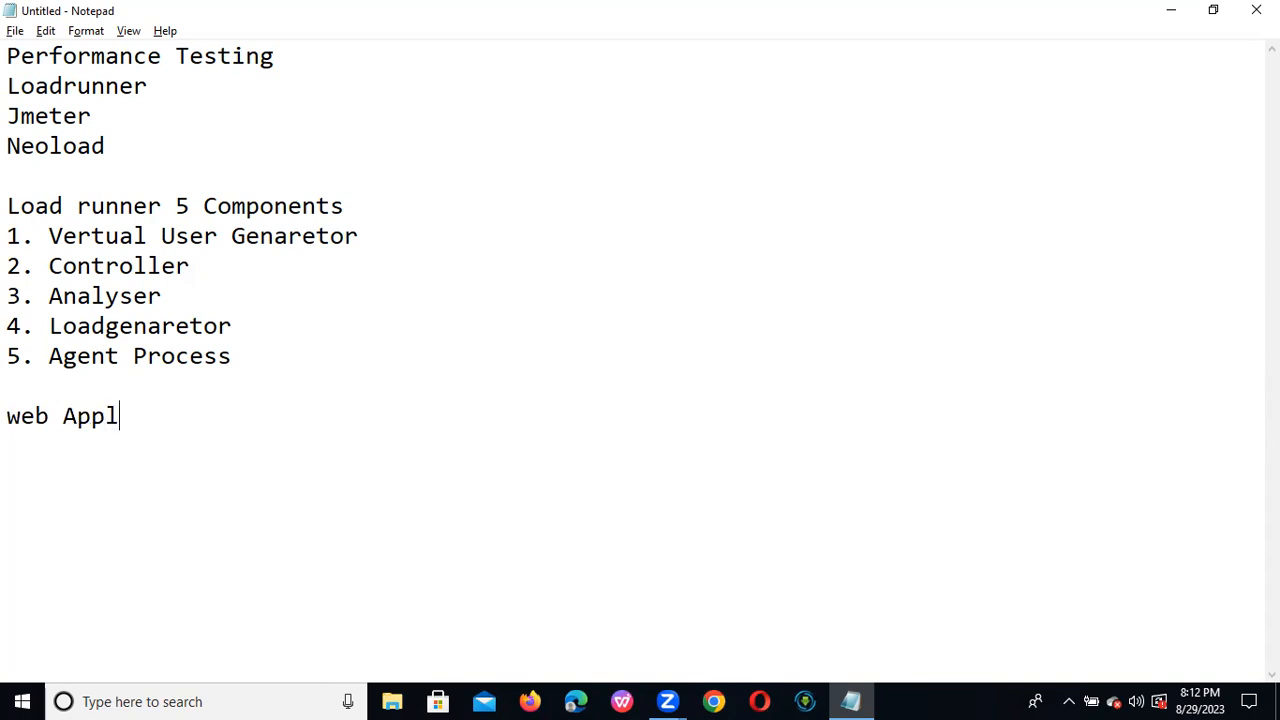
{"action": "type", "text": "ication"}
{"action": "key", "text": "Return"}
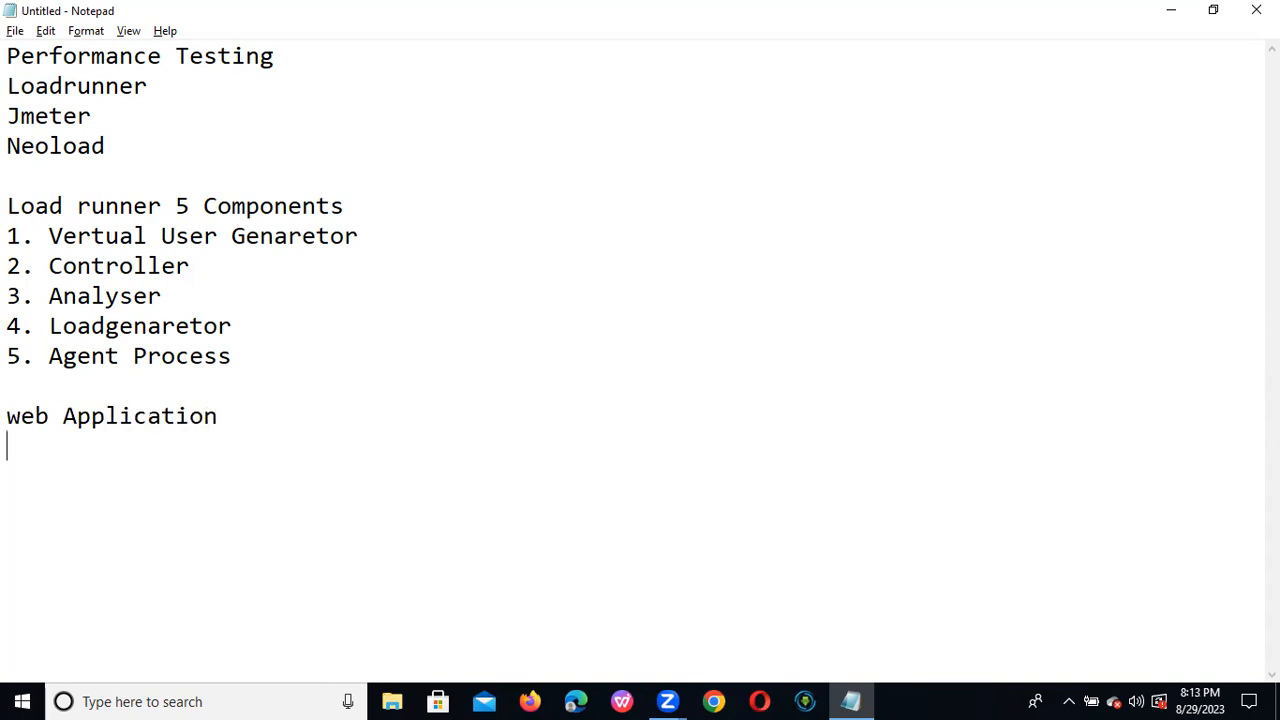
List Banking, Insurance, Health care and E_commer on separate lines under the "web Application" heading.
{"action": "type", "text": "Banking"}
{"action": "key", "text": "Return"}
{"action": "type", "text": "Insurance"}
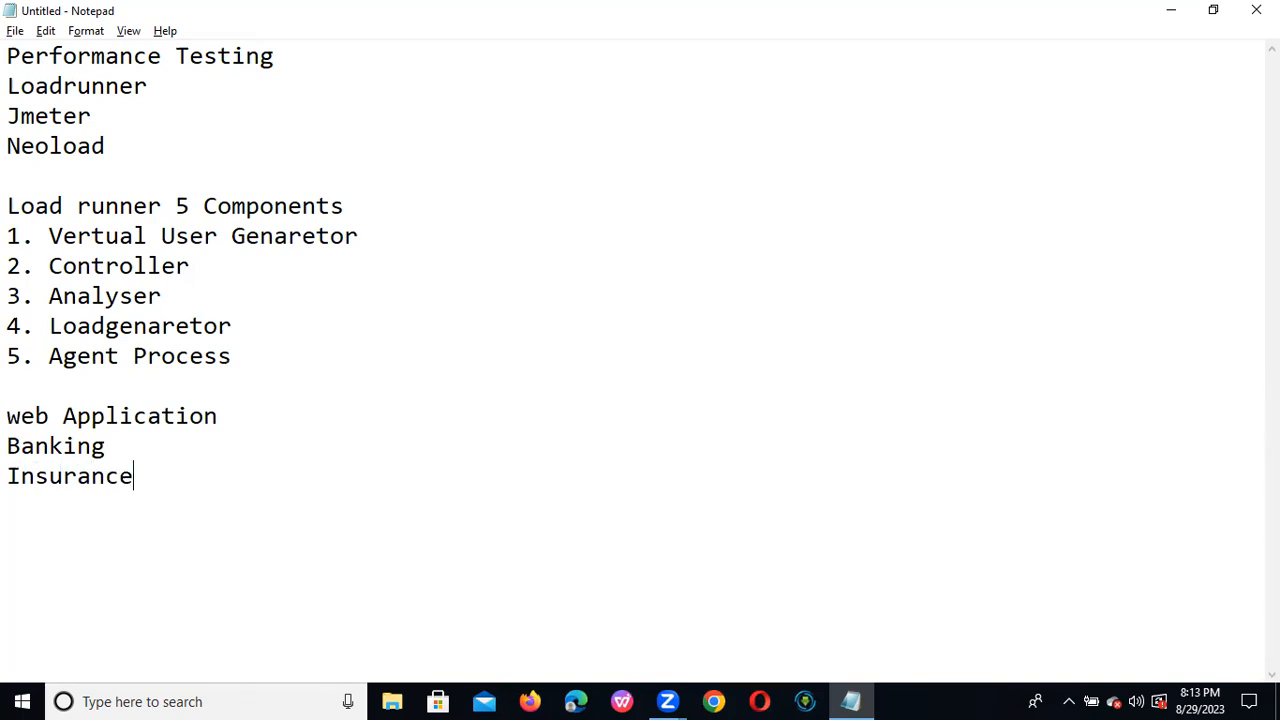
{"action": "key", "text": "Return"}
{"action": "type", "text": "Health care"}
{"action": "key", "text": "Return"}
{"action": "type", "text": "E_coomer"}
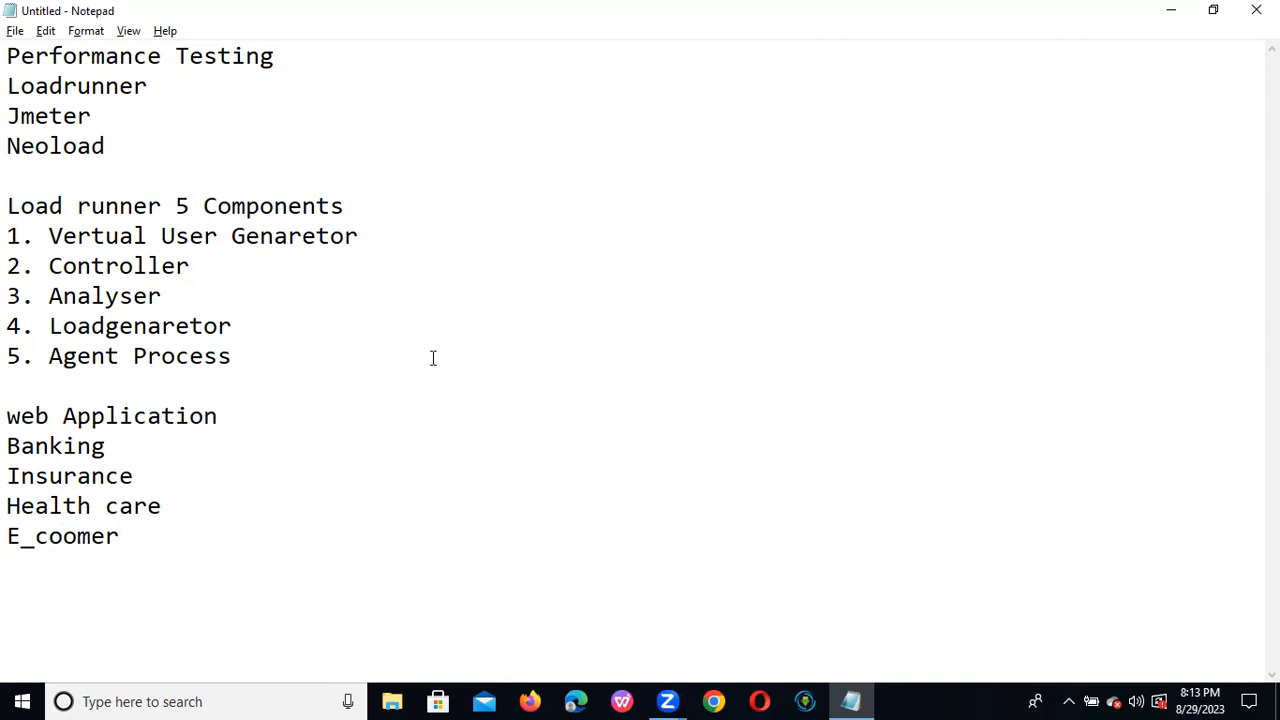
{"action": "key", "text": "Return"}
{"action": "left_click", "coordinate": [78, 537]}
{"action": "key", "text": "BackSpace"}
{"action": "type", "text": "m"}
{"action": "left_click", "coordinate": [126, 536]}
Add the line "Social (facebook,twitter,Instag" below E_commer.
{"action": "key", "text": "Return"}
{"action": "type", "text": "Social "}
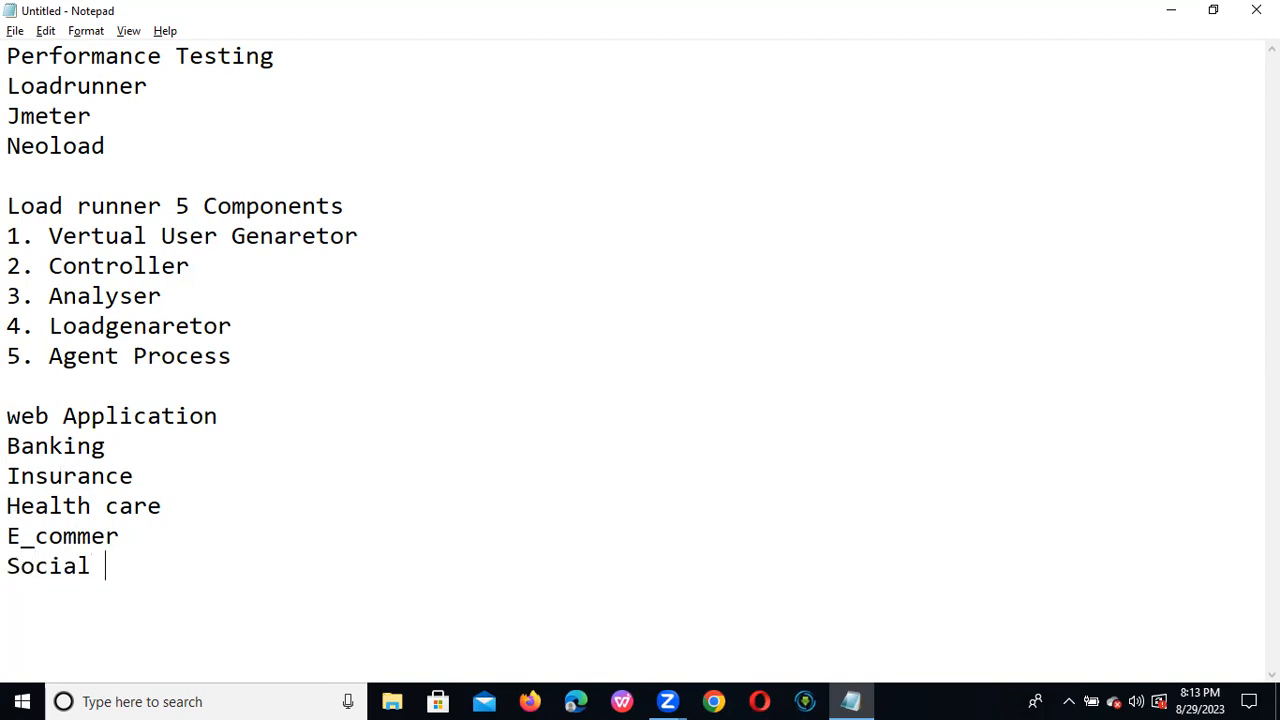
{"action": "type", "text": "(faceboo"}
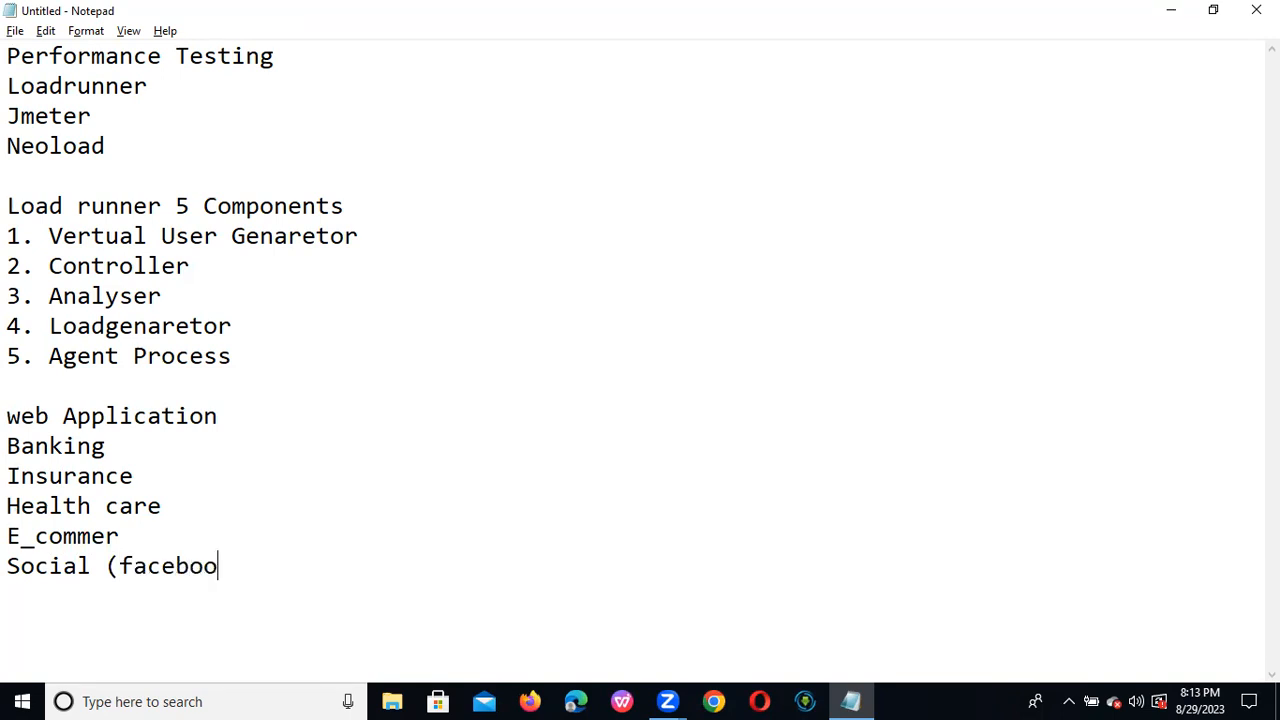
{"action": "type", "text": "k,twitter"}
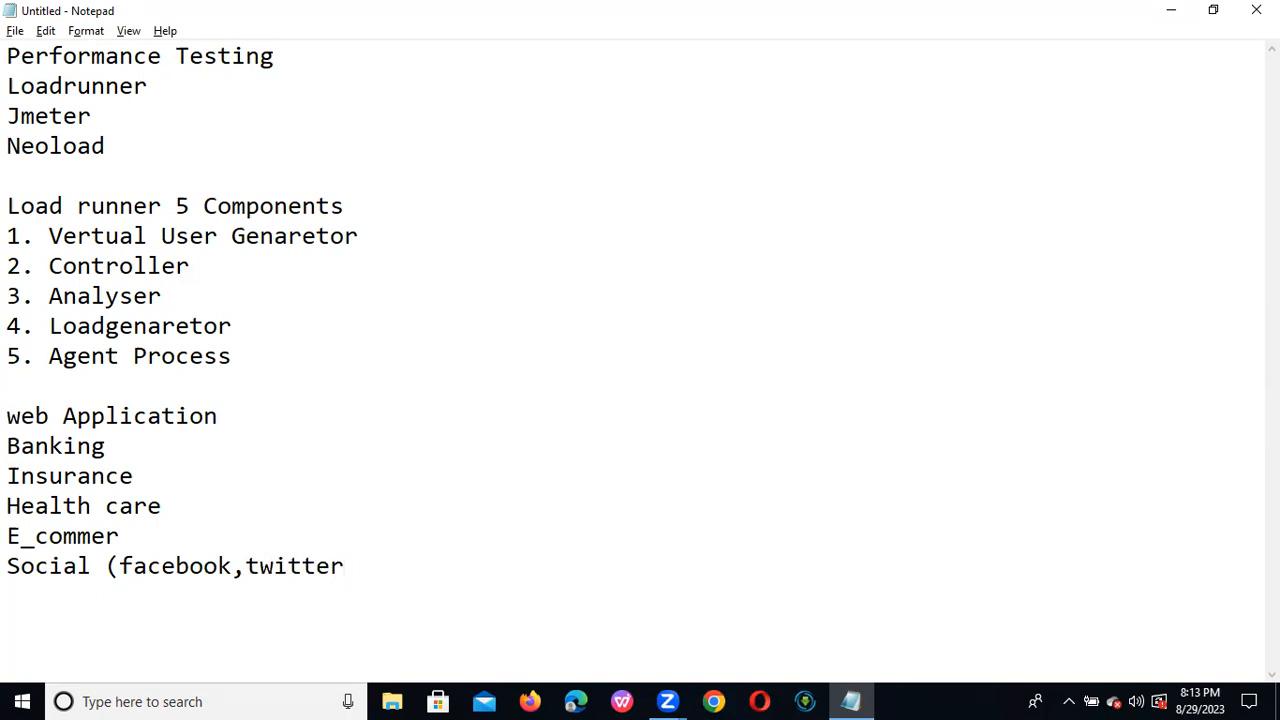
{"action": "type", "text": ",Instag"}
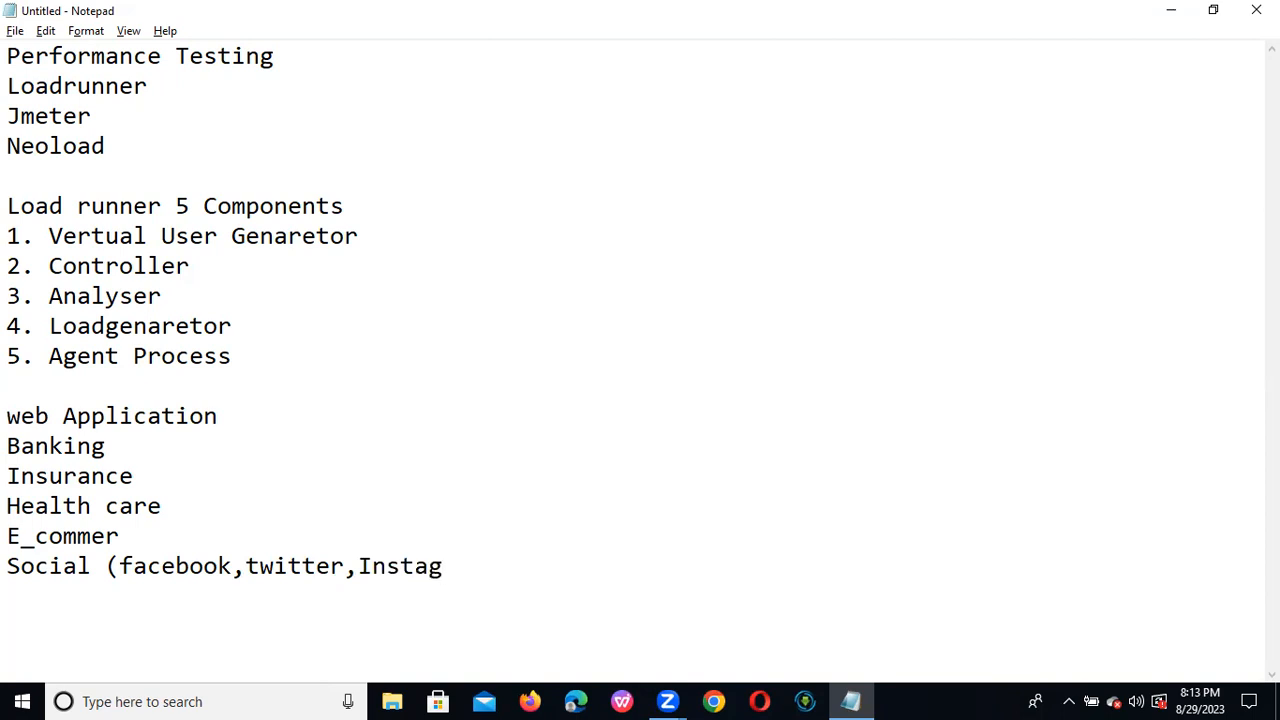
{"action": "left_click_drag", "start_coordinate": [443, 566], "coordinate": [8, 456]}
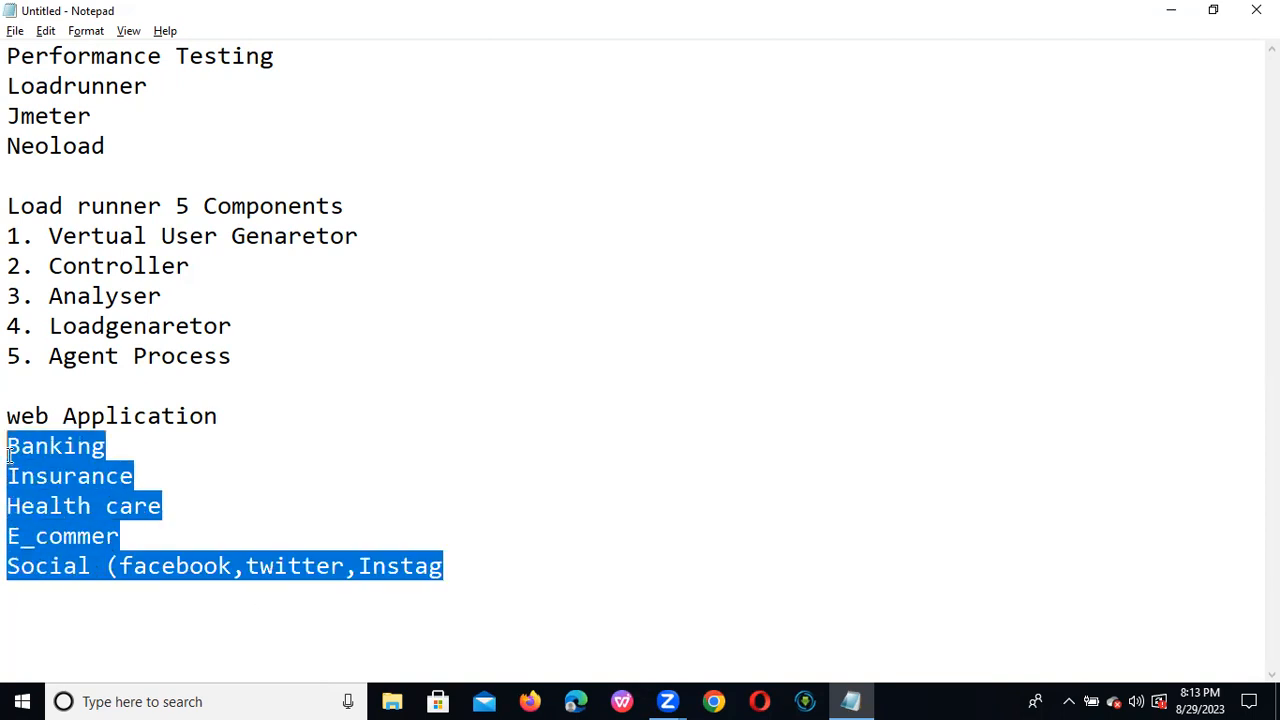
{"action": "left_click", "coordinate": [136, 436]}
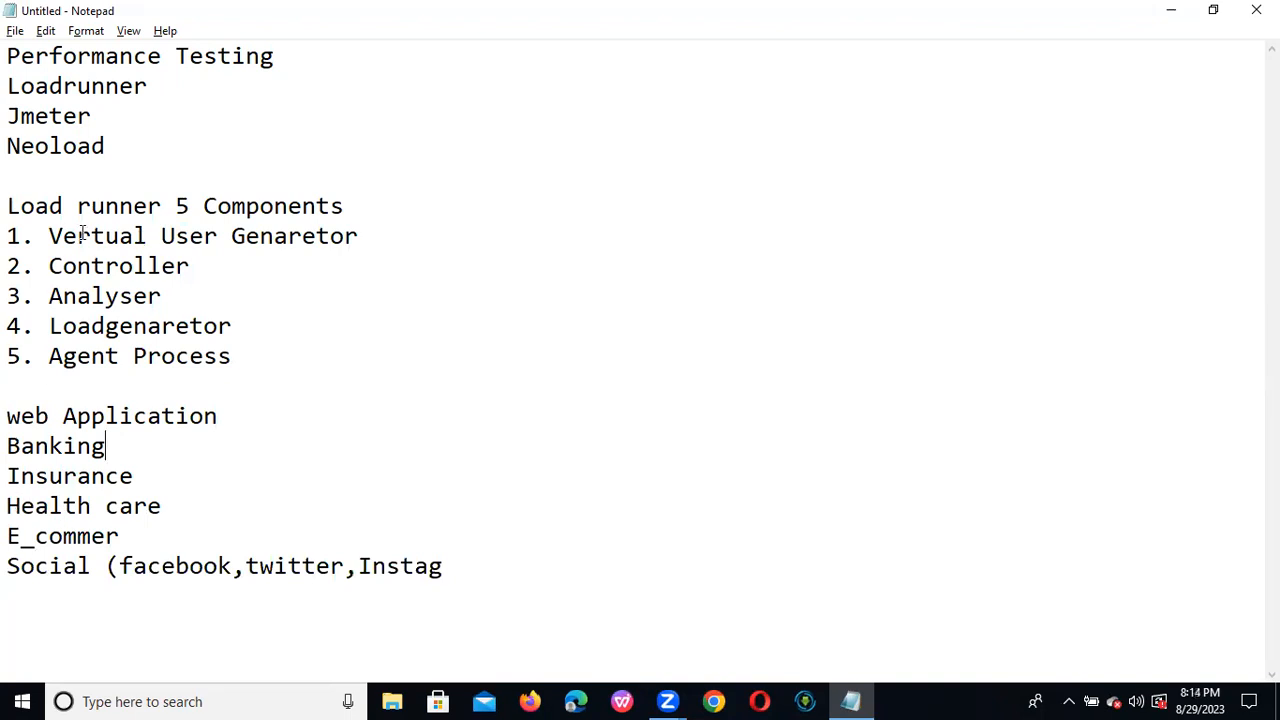
{"action": "left_click_drag", "start_coordinate": [38, 236], "coordinate": [266, 352]}
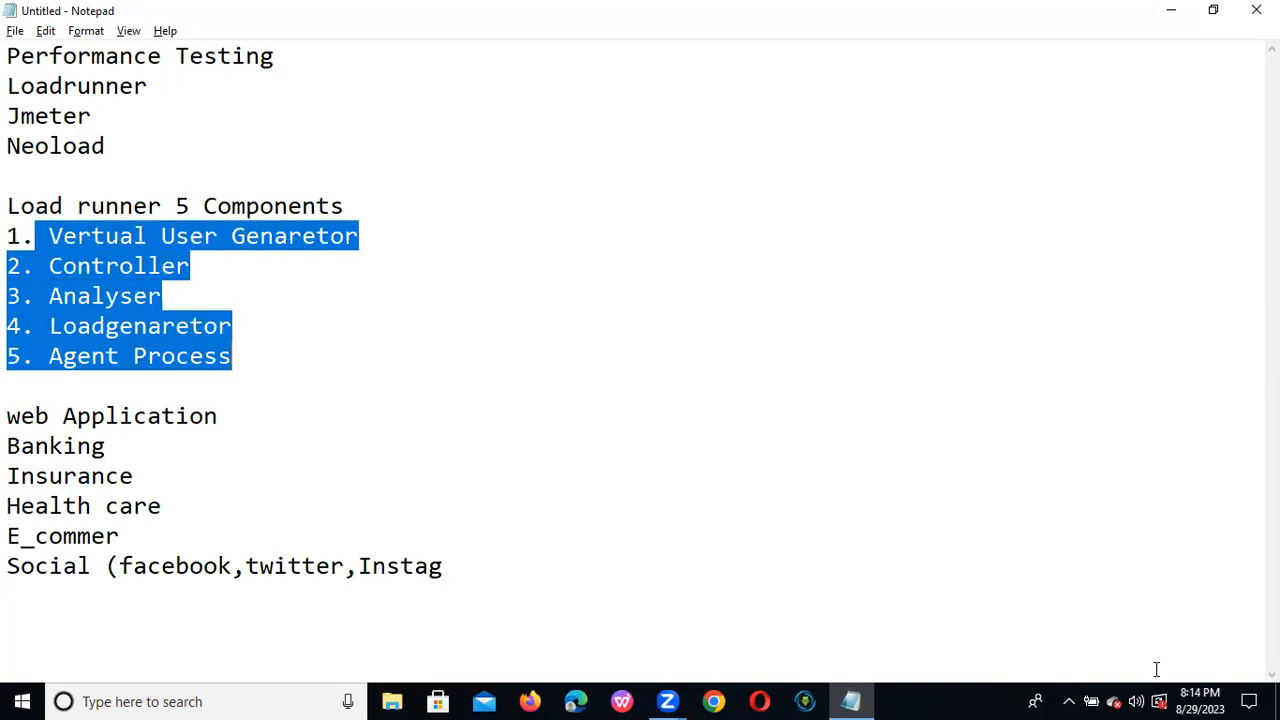
Show the desktop, select the Controller shortcut near Virtual User Generator and Analysis, and return to the Notepad notes.
{"action": "left_click", "coordinate": [1276, 701]}
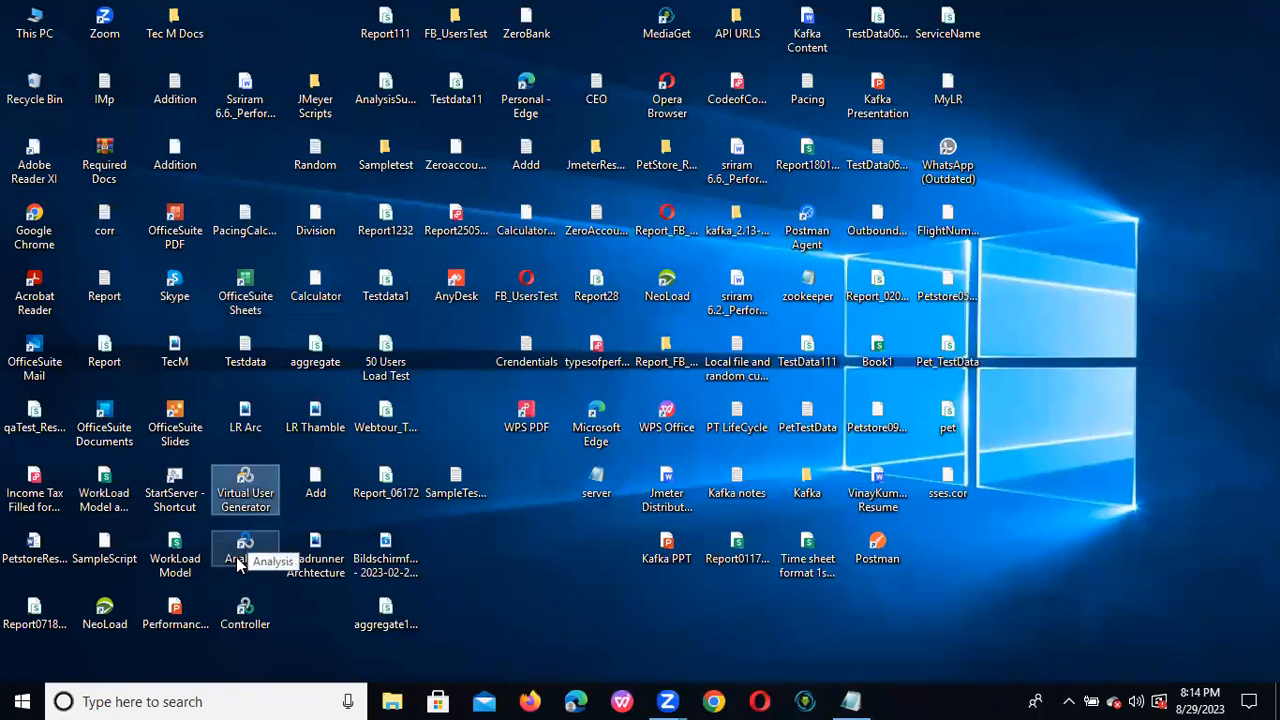
{"action": "left_click", "coordinate": [245, 612]}
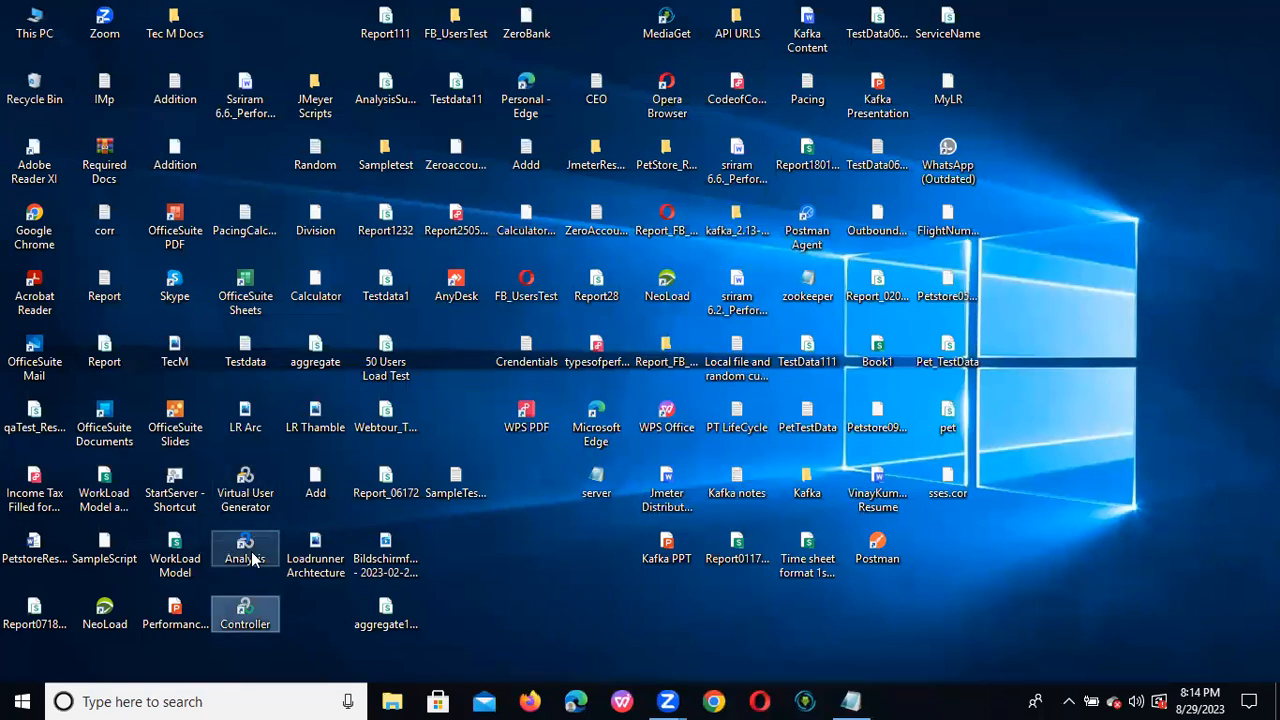
{"action": "key", "text": "alt+Tab"}
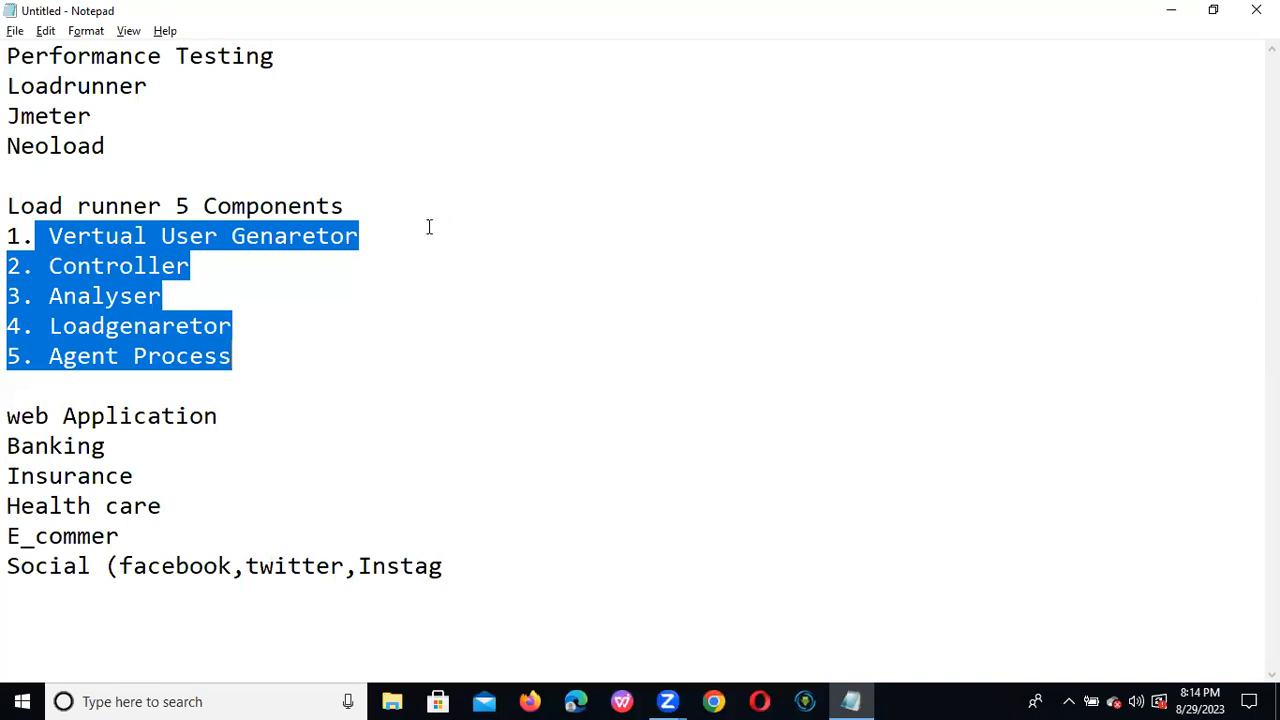
{"action": "left_click", "coordinate": [379, 252]}
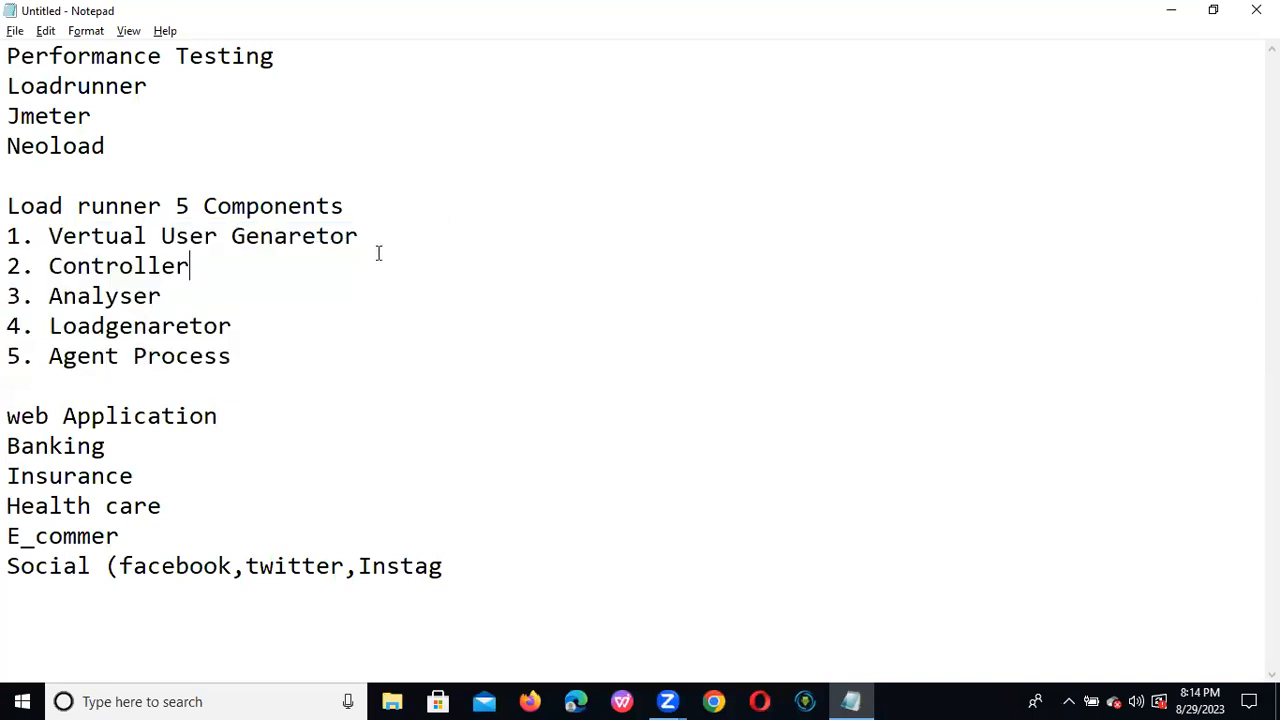
{"action": "left_click_drag", "start_coordinate": [185, 256], "coordinate": [77, 236]}
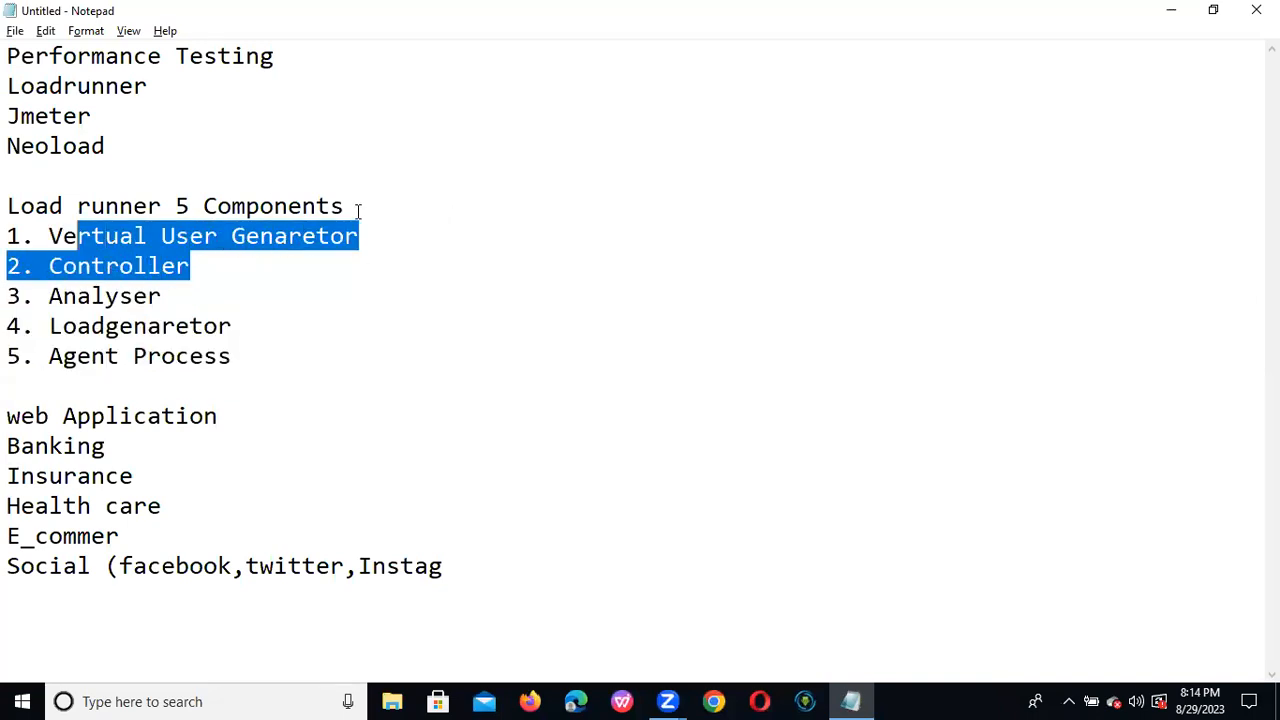
{"action": "left_click", "coordinate": [377, 240]}
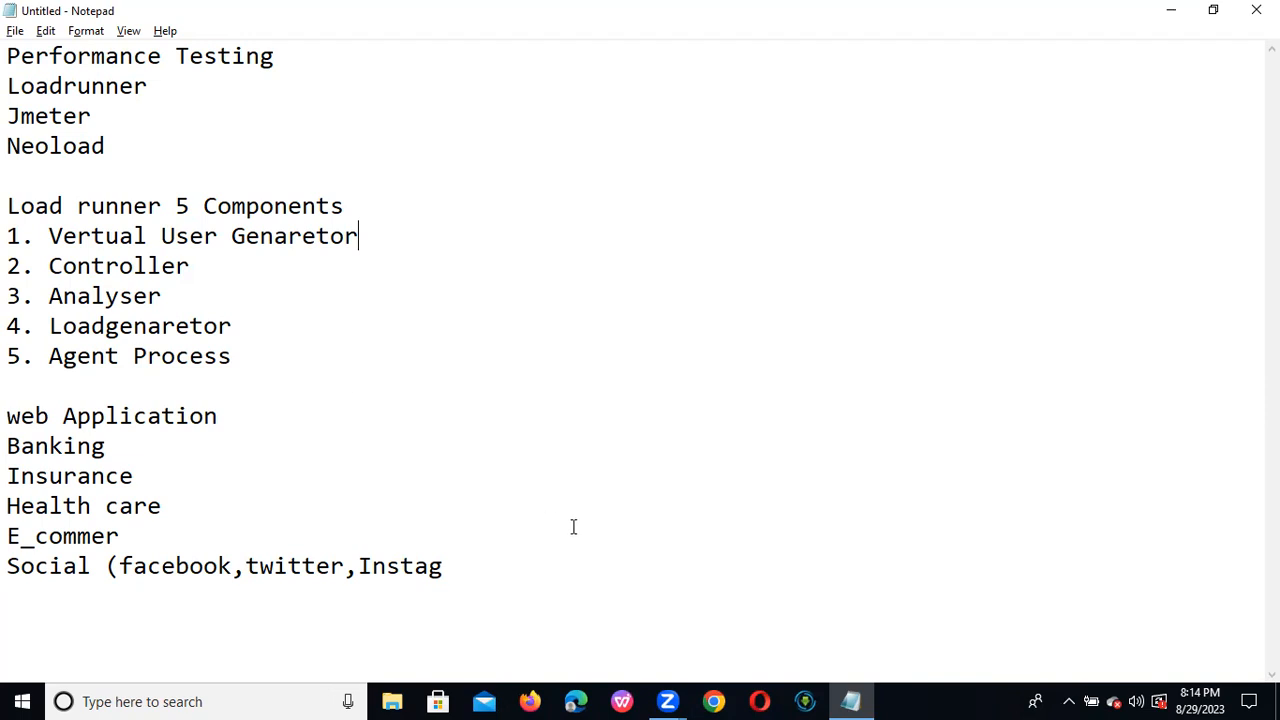
Add several blank lines below the "Social (facebook,twitter,Instag" line to make room for more notes.
{"action": "left_click", "coordinate": [484, 563]}
{"action": "key", "text": "Return"}
{"action": "key", "text": "Return"}
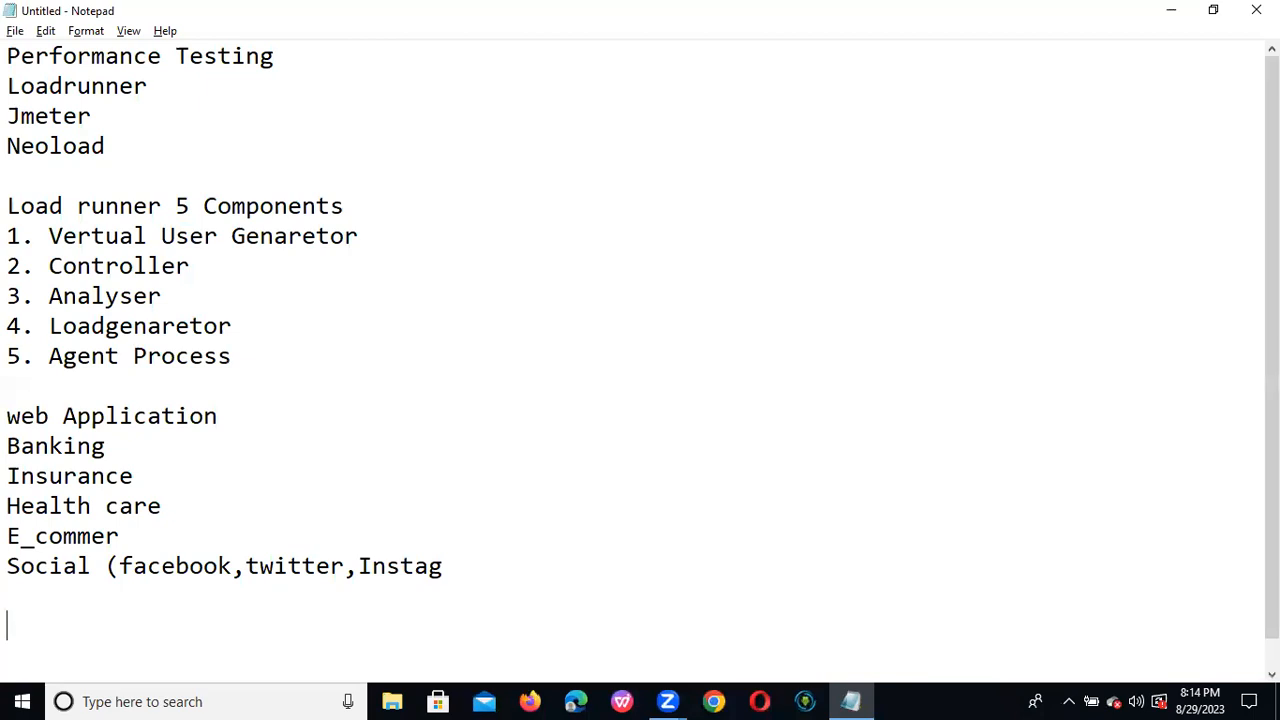
{"action": "key", "text": "Return"}
{"action": "key", "text": "Return"}
{"action": "key", "text": "Return"}
{"action": "key", "text": "Return"}
{"action": "key", "text": "Return"}
{"action": "key", "text": "Return"}
{"action": "key", "text": "Return"}
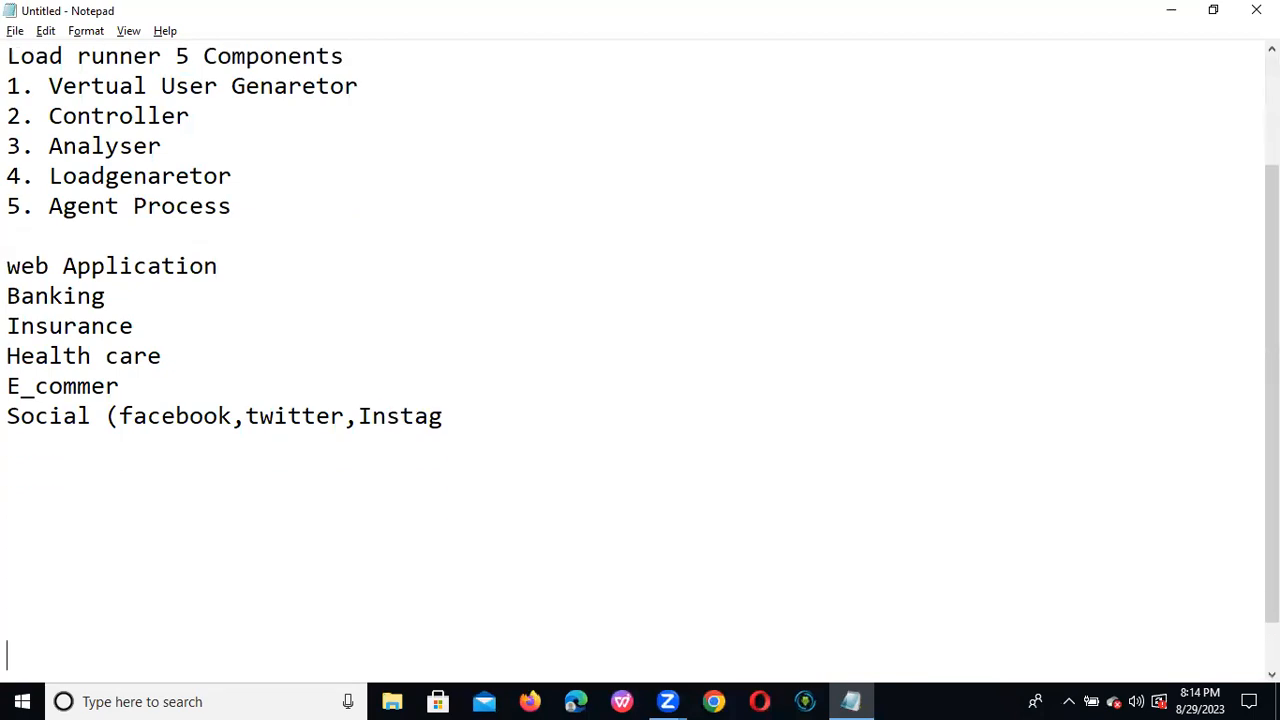
Add the heading "Petstore APP:" on the line directly below the Social entry.
{"action": "left_click", "coordinate": [30, 410]}
{"action": "type", "text": "P"}
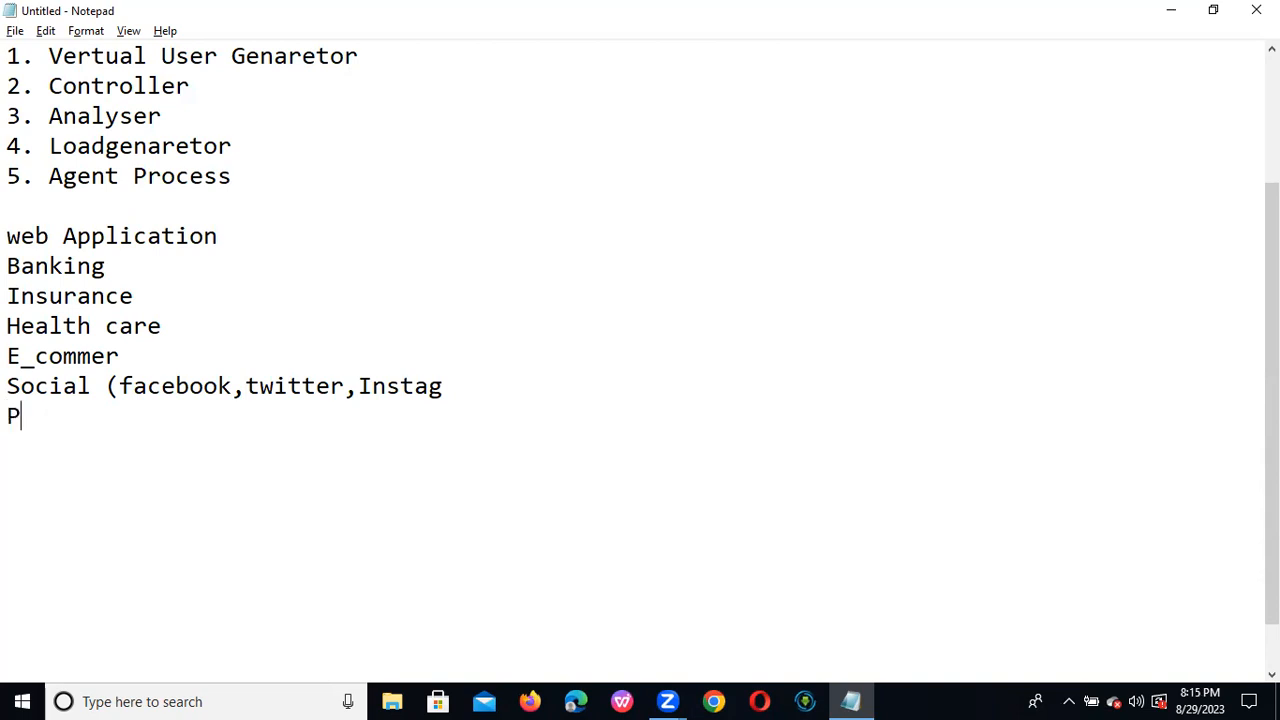
{"action": "type", "text": "etstore A"}
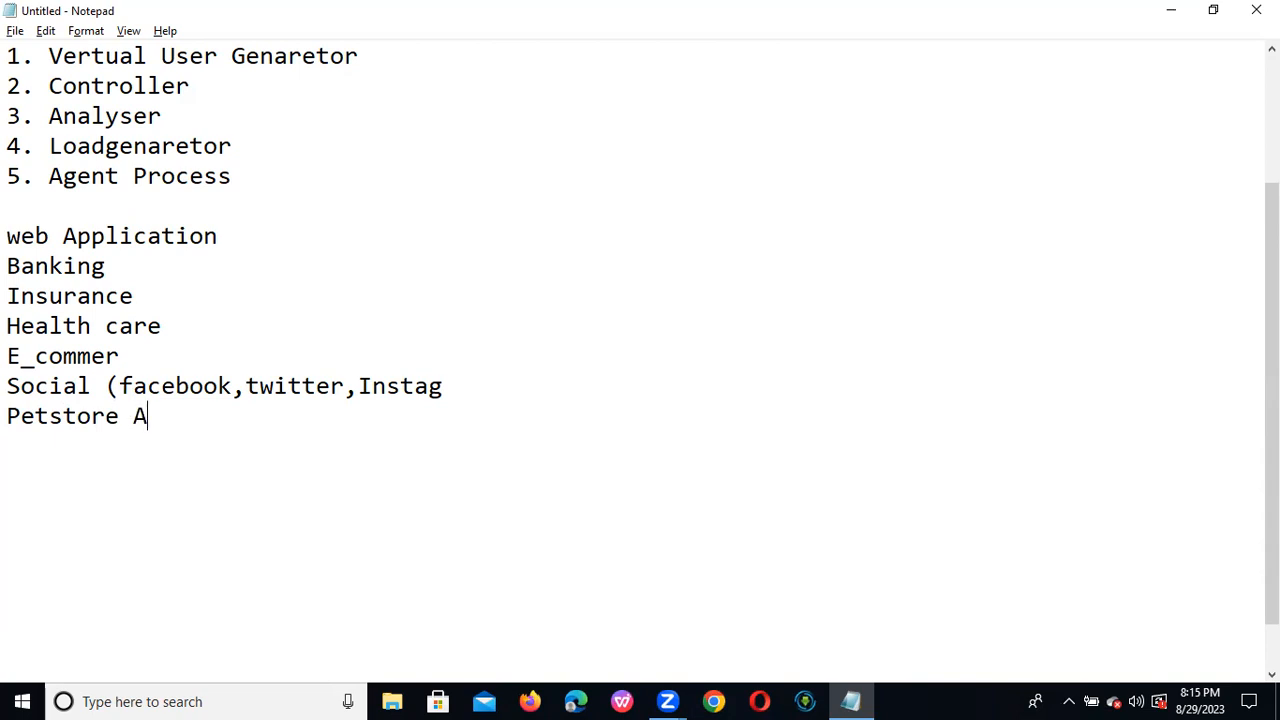
{"action": "type", "text": "PP:"}
{"action": "key", "text": "Return"}
Open Chrome with the profile marked N and dismiss the offer to restore pages.
{"action": "left_click", "coordinate": [729, 700]}
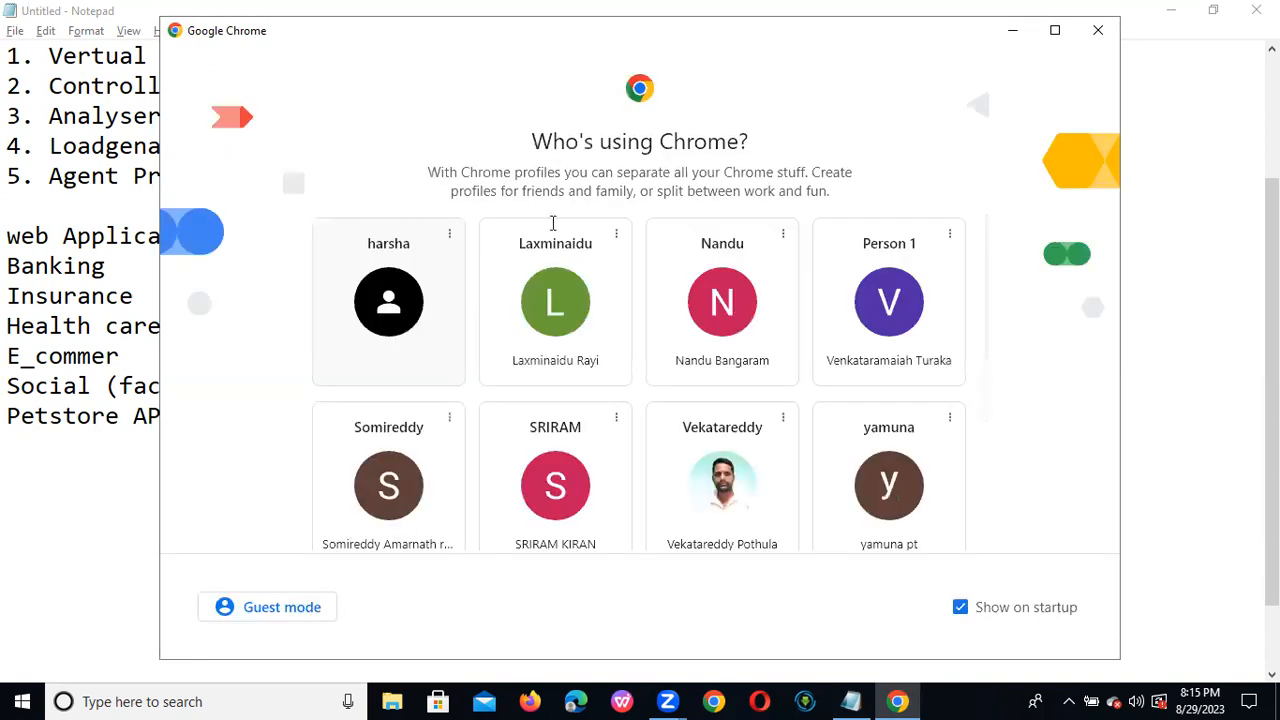
{"action": "left_click", "coordinate": [720, 330]}
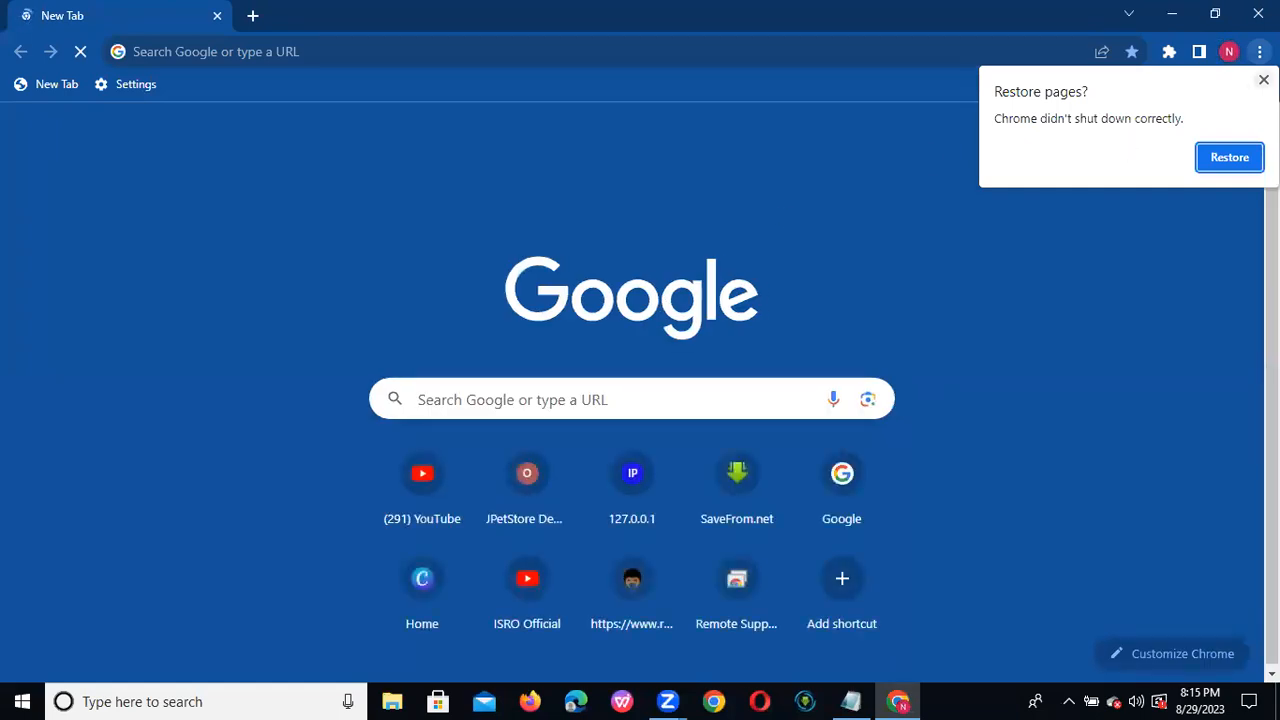
{"action": "left_click", "coordinate": [1263, 80]}
Open the JPetStore Demo catalog at petstore.octoperf.com/actions/Catalog.action and reload it.
{"action": "left_click", "coordinate": [500, 46]}
{"action": "left_click", "coordinate": [432, 55]}
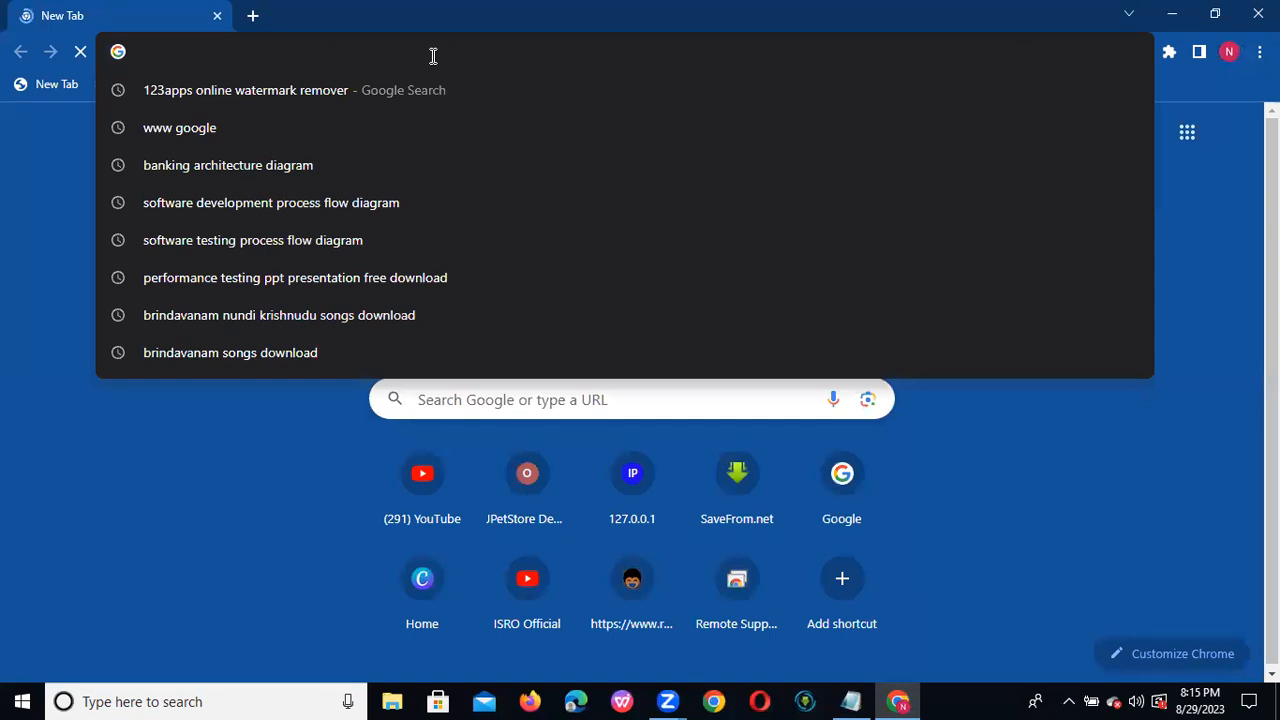
{"action": "type", "text": "pet"}
{"action": "key", "text": "Return"}
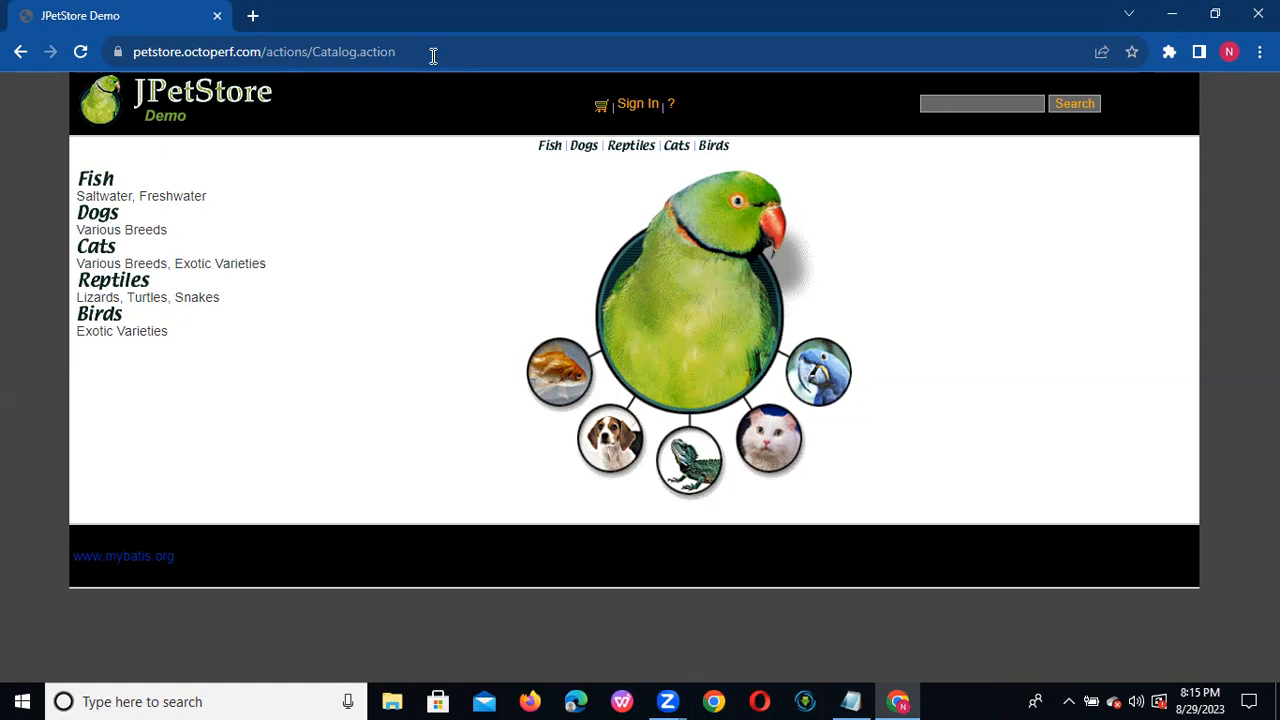
{"action": "left_click", "coordinate": [433, 55]}
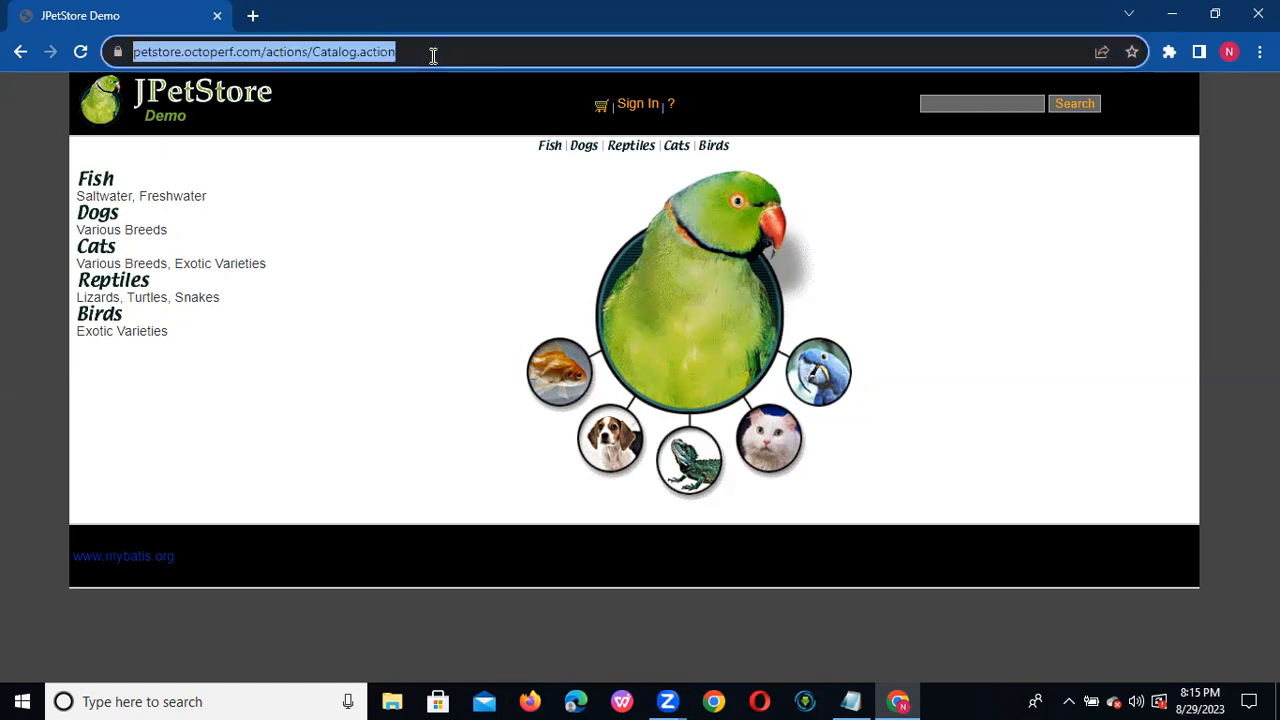
{"action": "key", "text": "Return"}
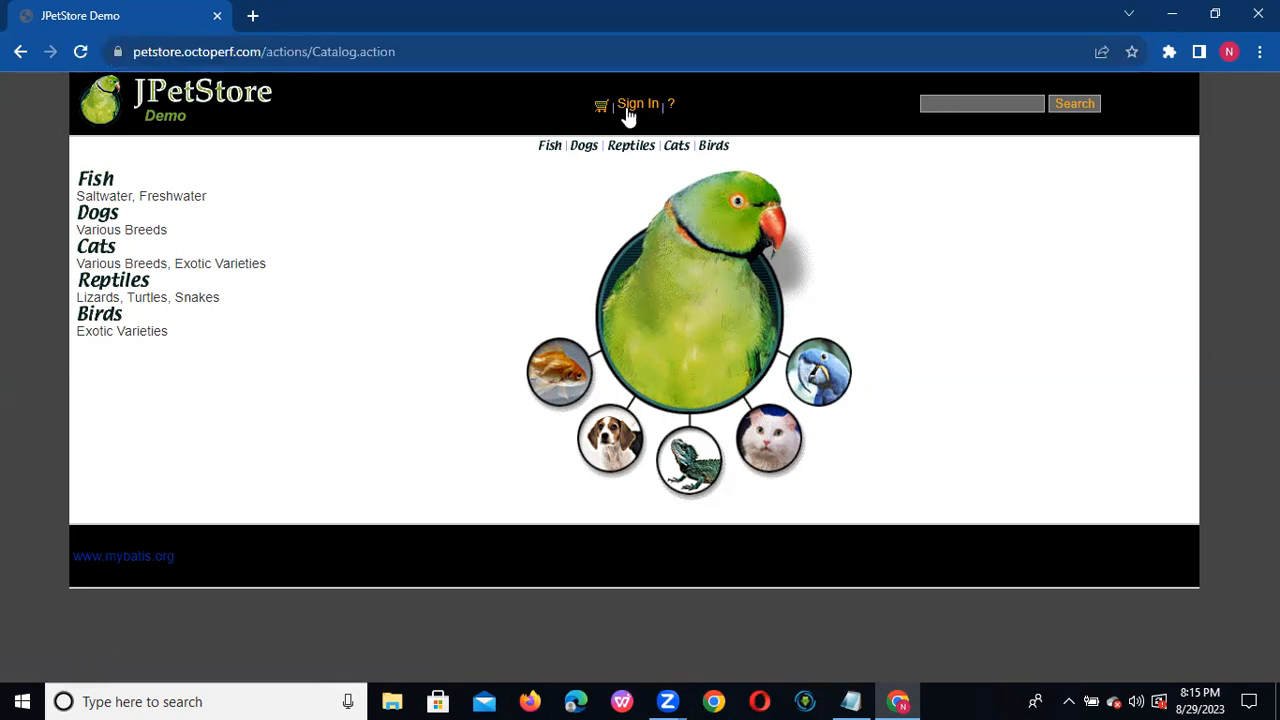
Sign in to JPetStore with the saved demo username and the account password, and dismiss the password warning.
{"action": "left_click", "coordinate": [630, 105]}
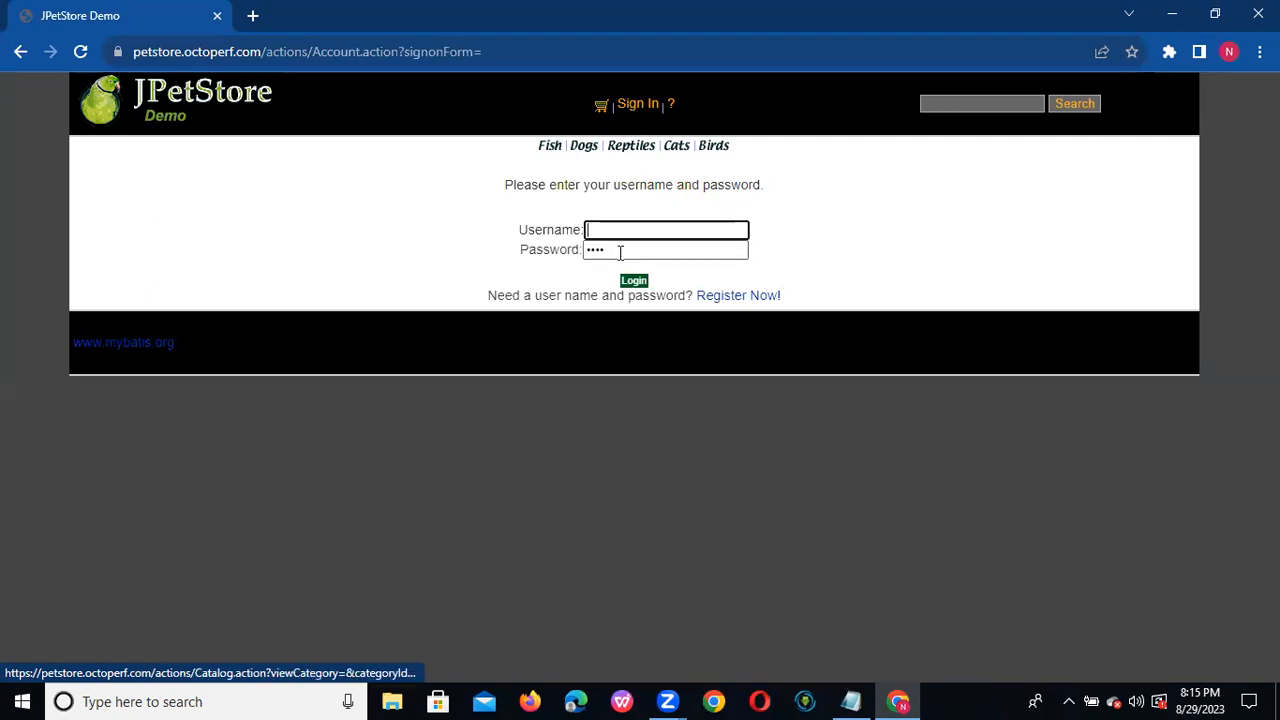
{"action": "left_click", "coordinate": [600, 229]}
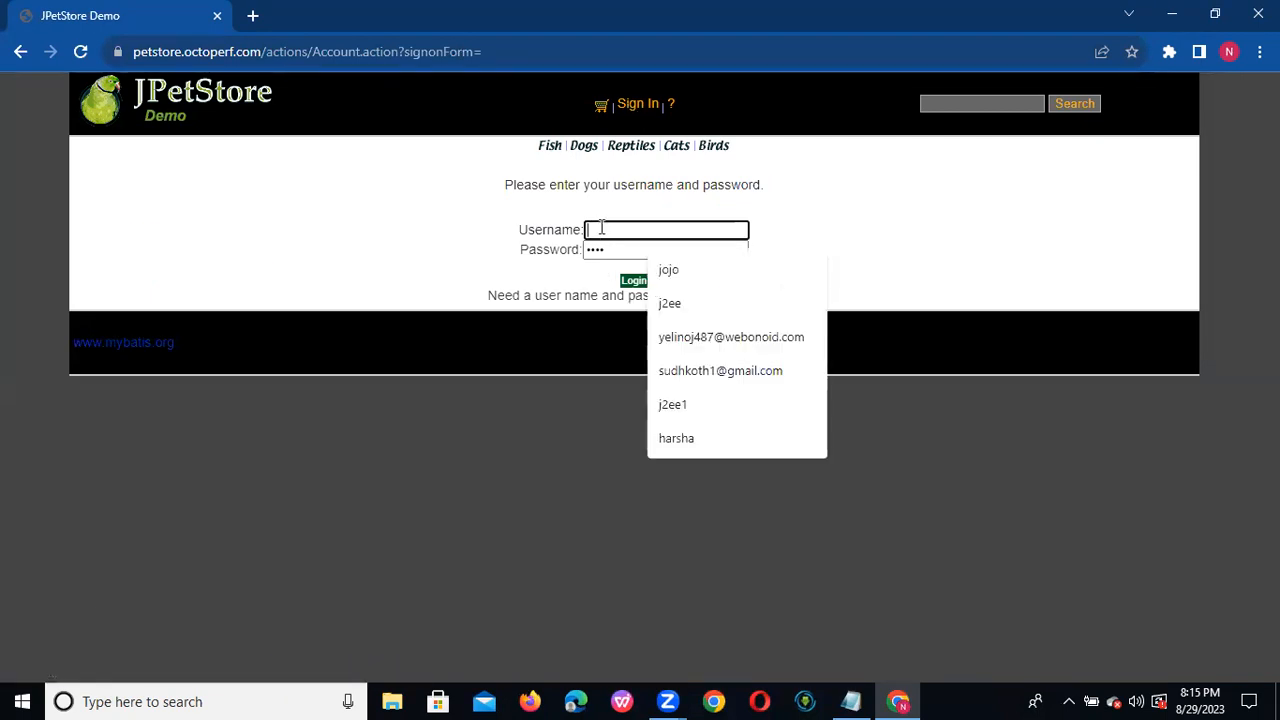
{"action": "left_click", "coordinate": [672, 306]}
{"action": "key", "text": "Tab"}
{"action": "key", "text": "BackSpace"}
{"action": "type", "text": "j2ee"}
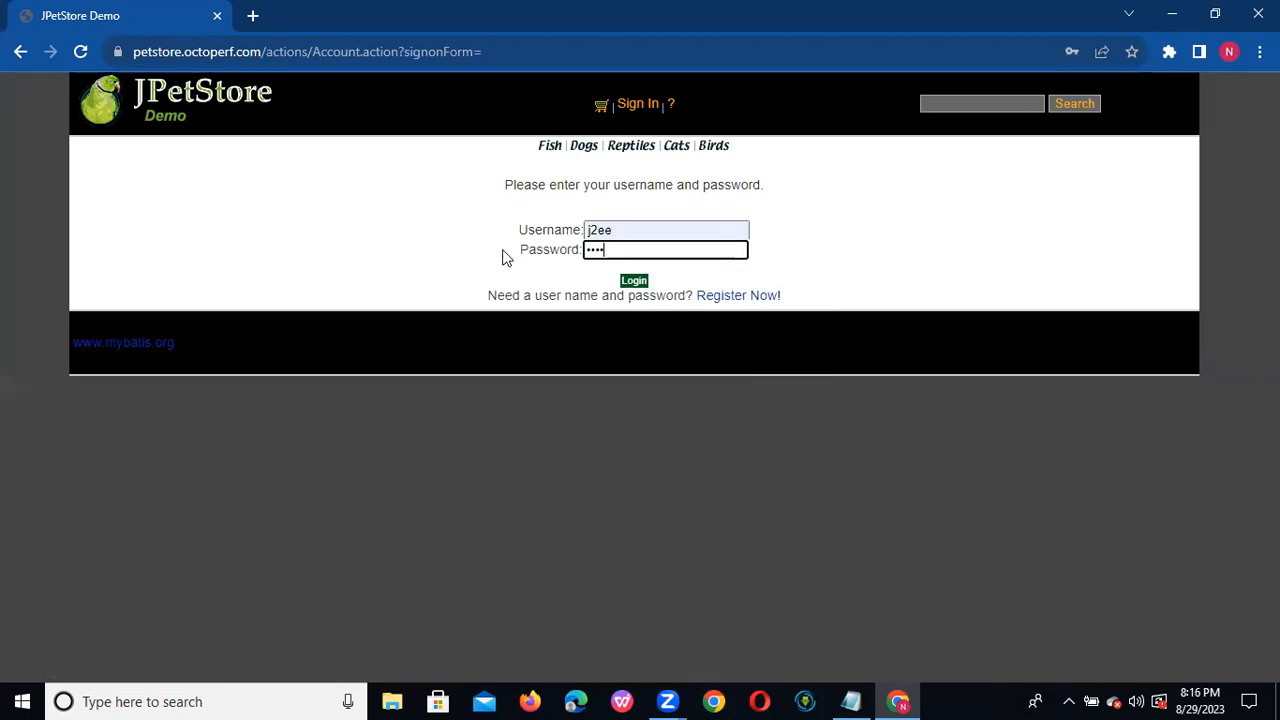
{"action": "left_click", "coordinate": [625, 283]}
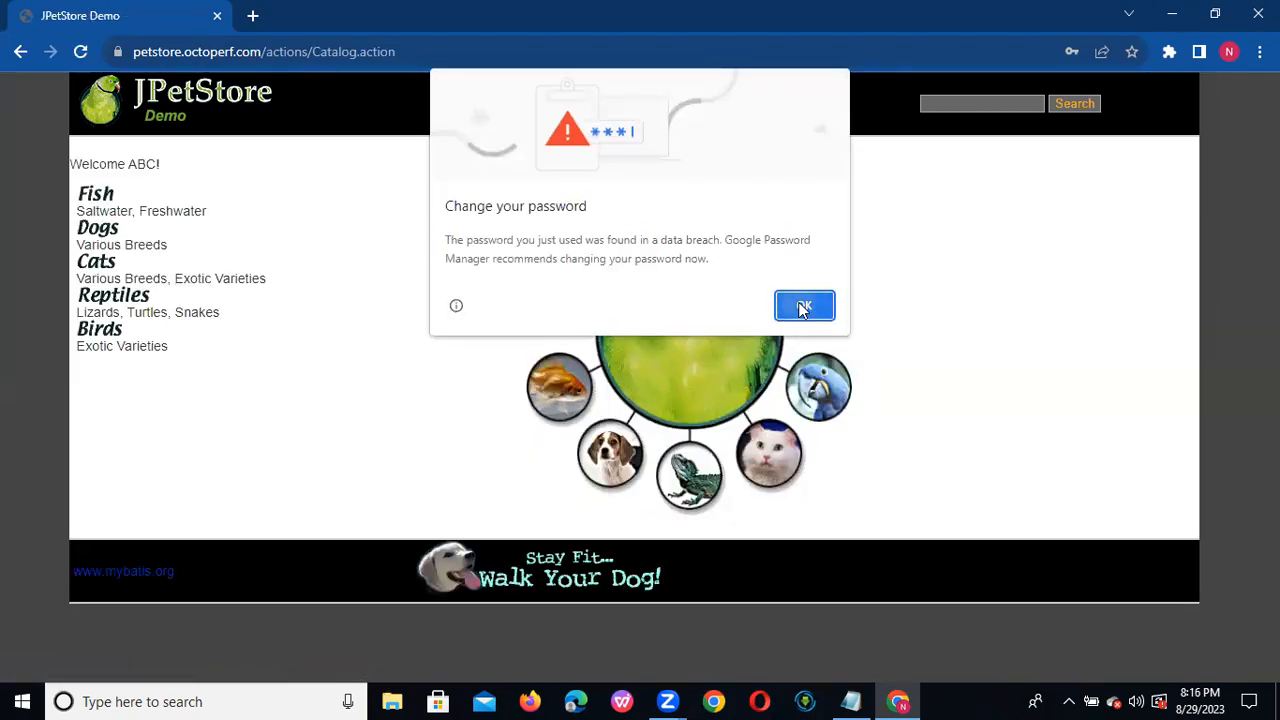
{"action": "left_click", "coordinate": [803, 307]}
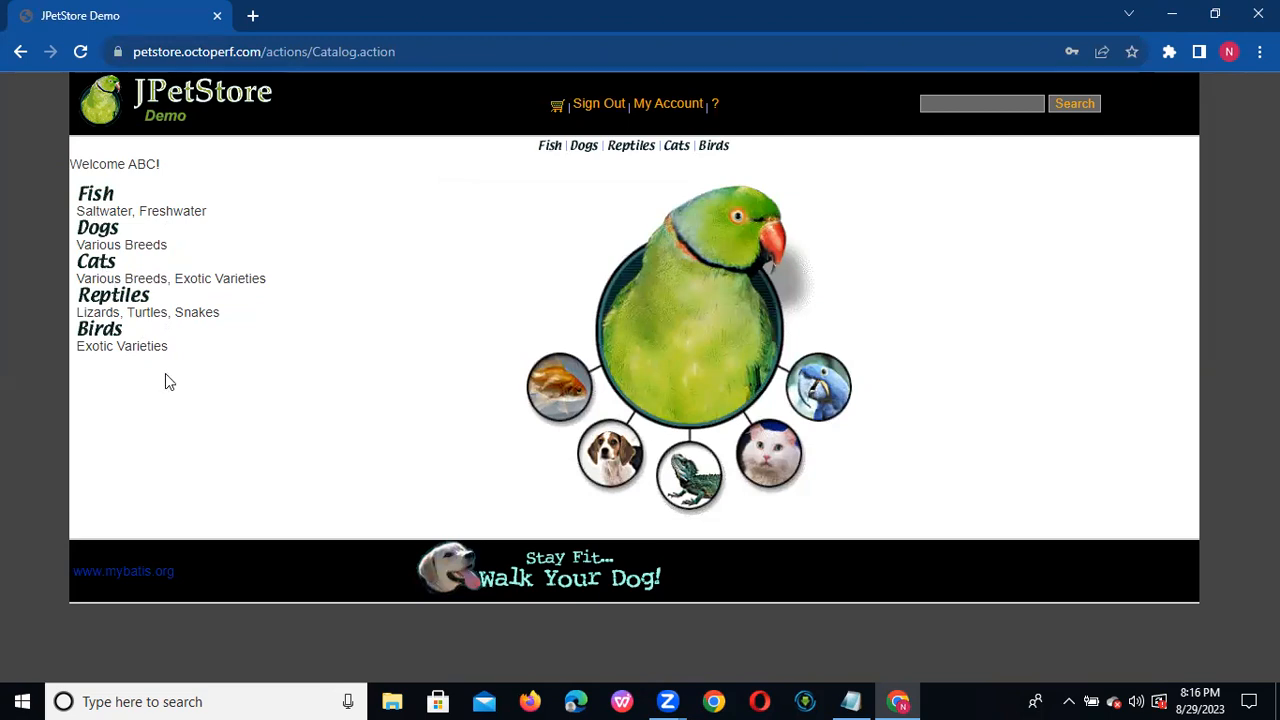
Add the Adult Female Golden Retriever, product K9-RT-01 in the Dogs category, to the shopping cart.
{"action": "left_click", "coordinate": [100, 237]}
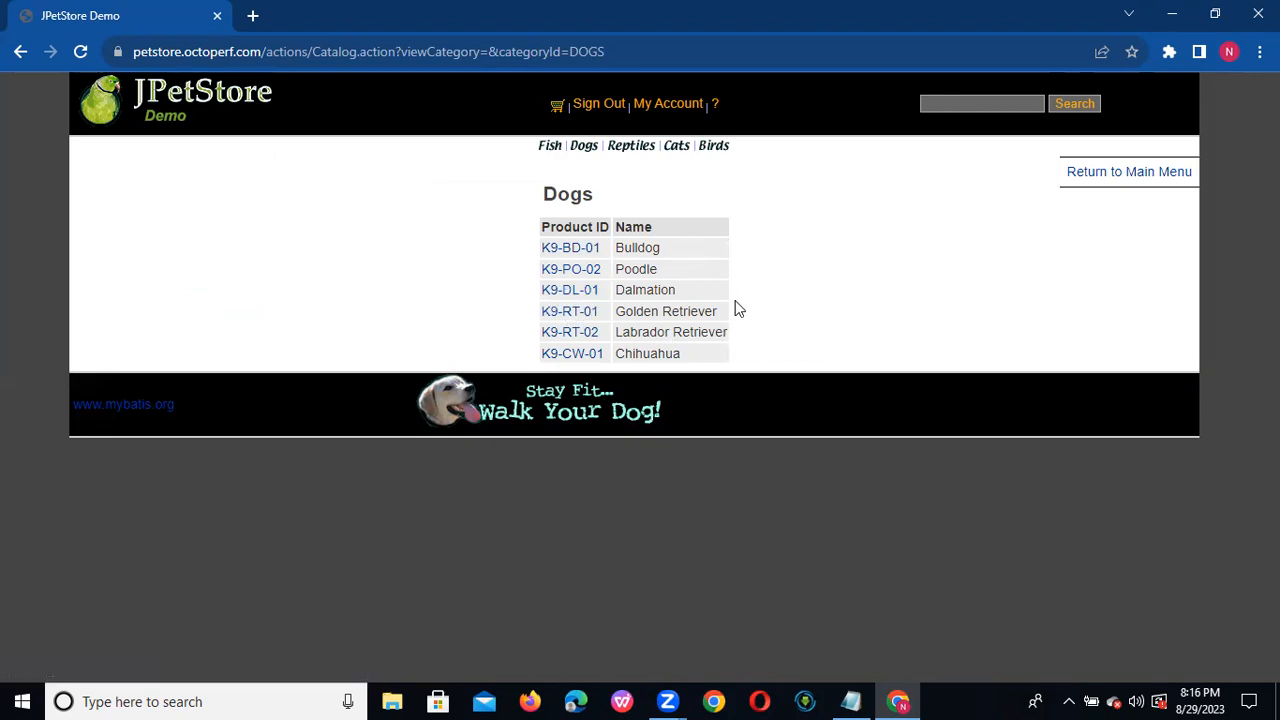
{"action": "left_click", "coordinate": [569, 311]}
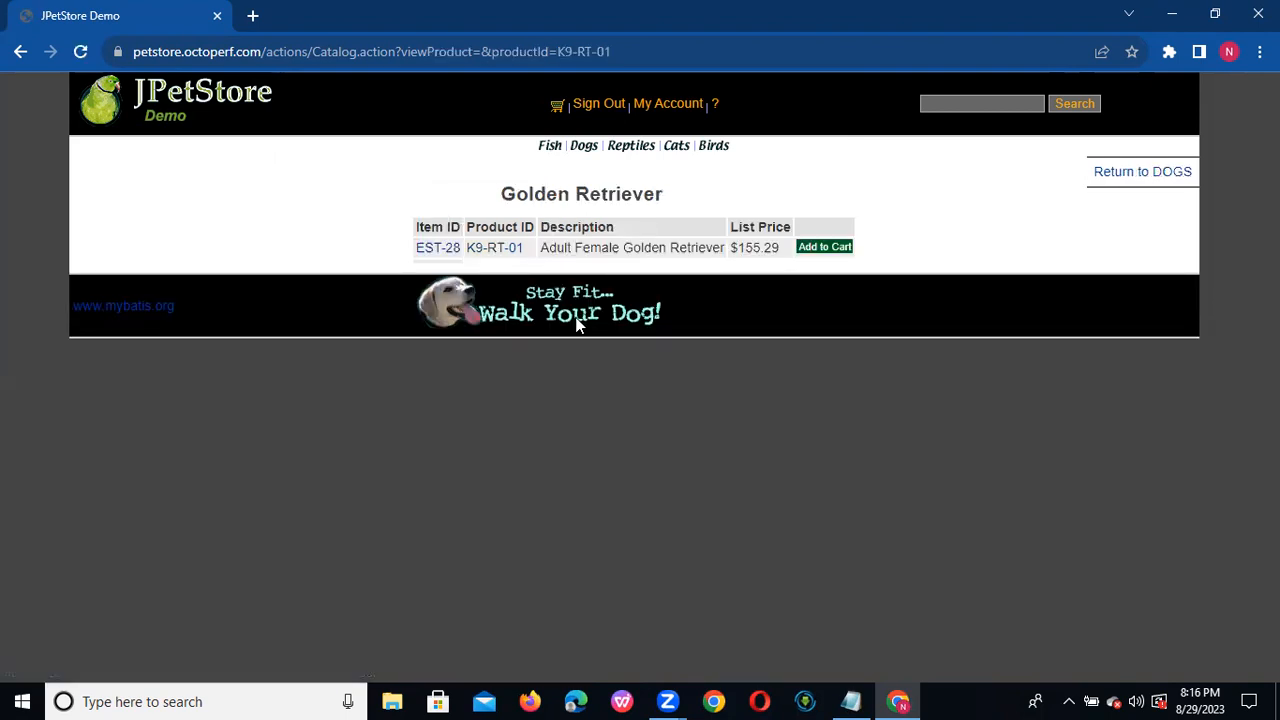
{"action": "left_click", "coordinate": [828, 252]}
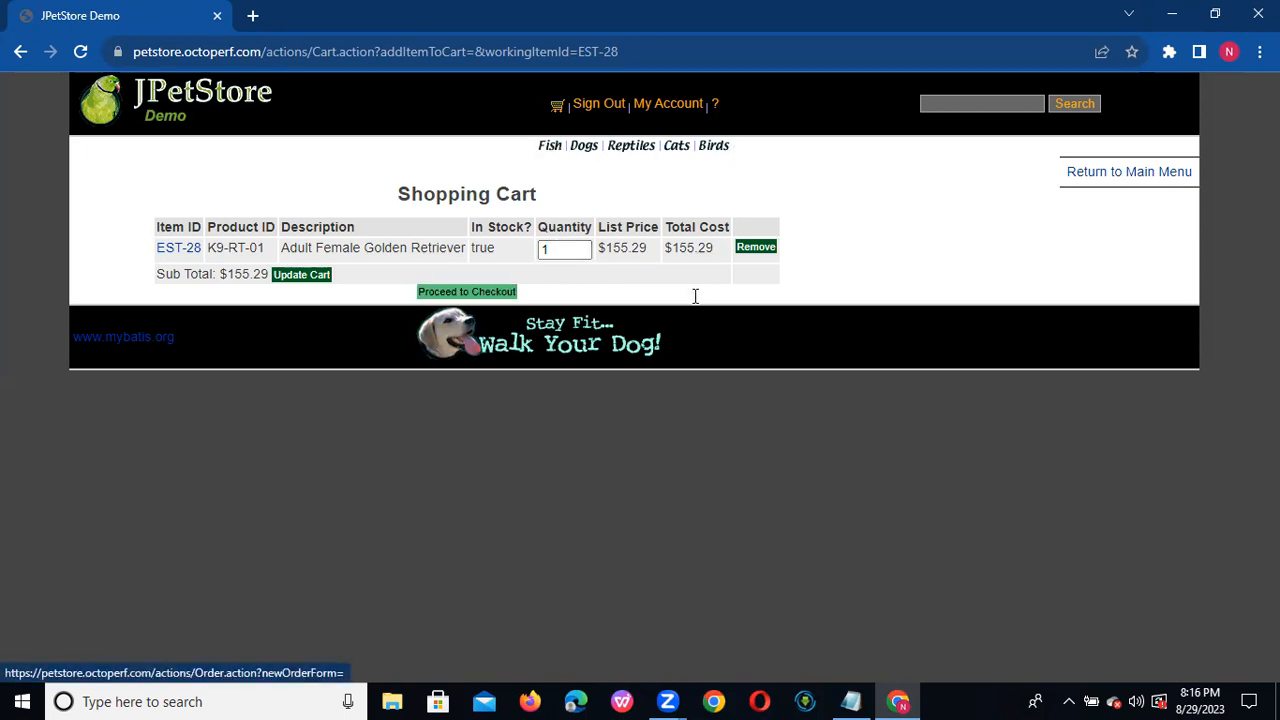
Check out and confirm the order with the prefilled Visa payment and billing details, and sign out of JPetStore.
{"action": "key", "text": "Return"}
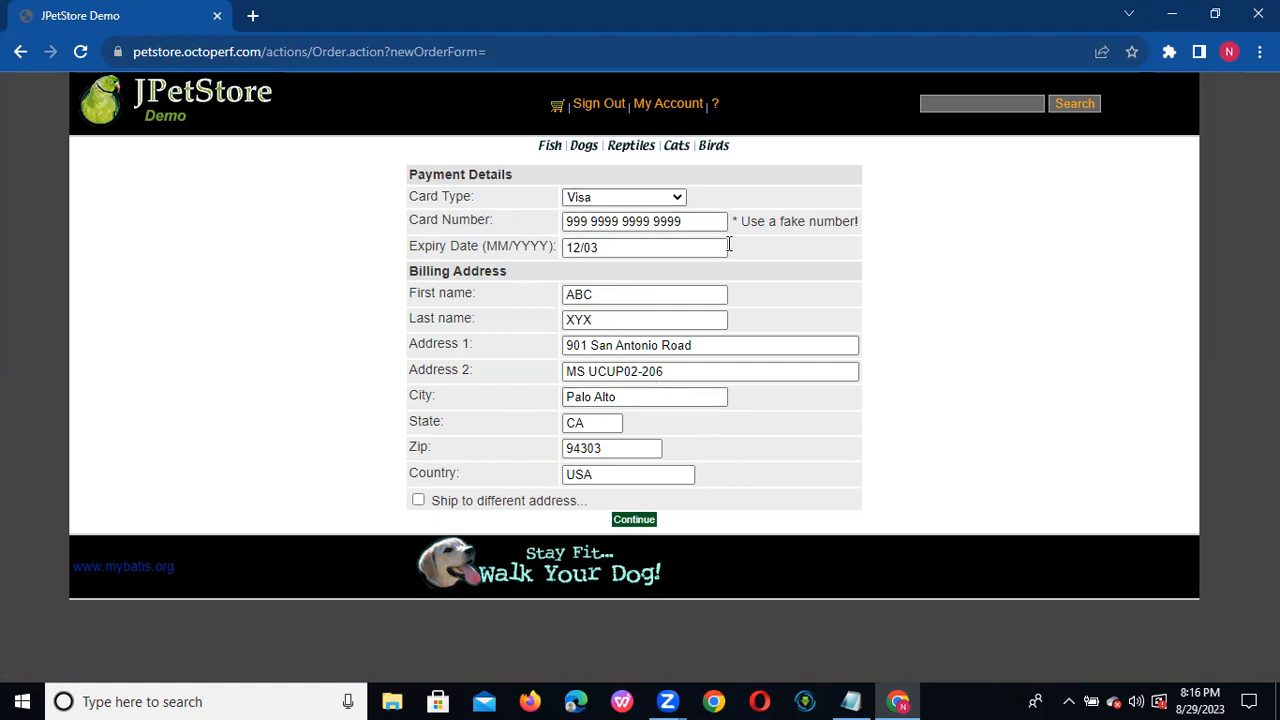
{"action": "left_click", "coordinate": [676, 198]}
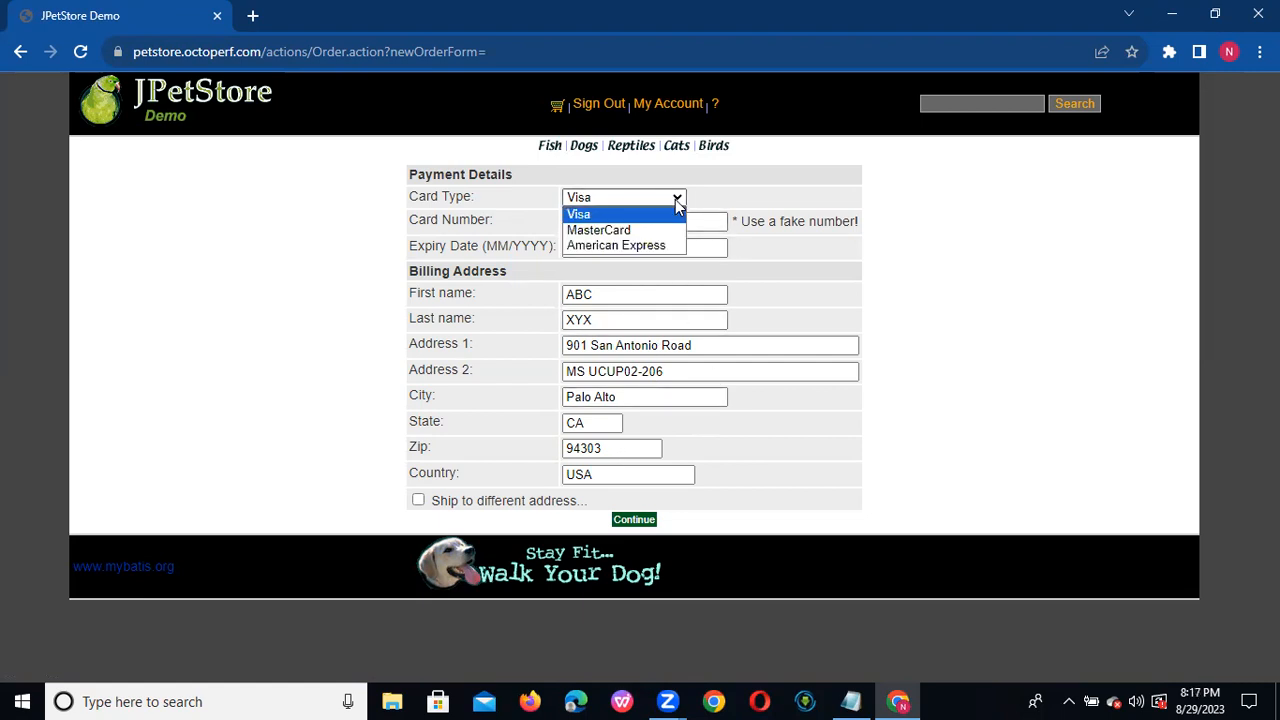
{"action": "left_click", "coordinate": [726, 222]}
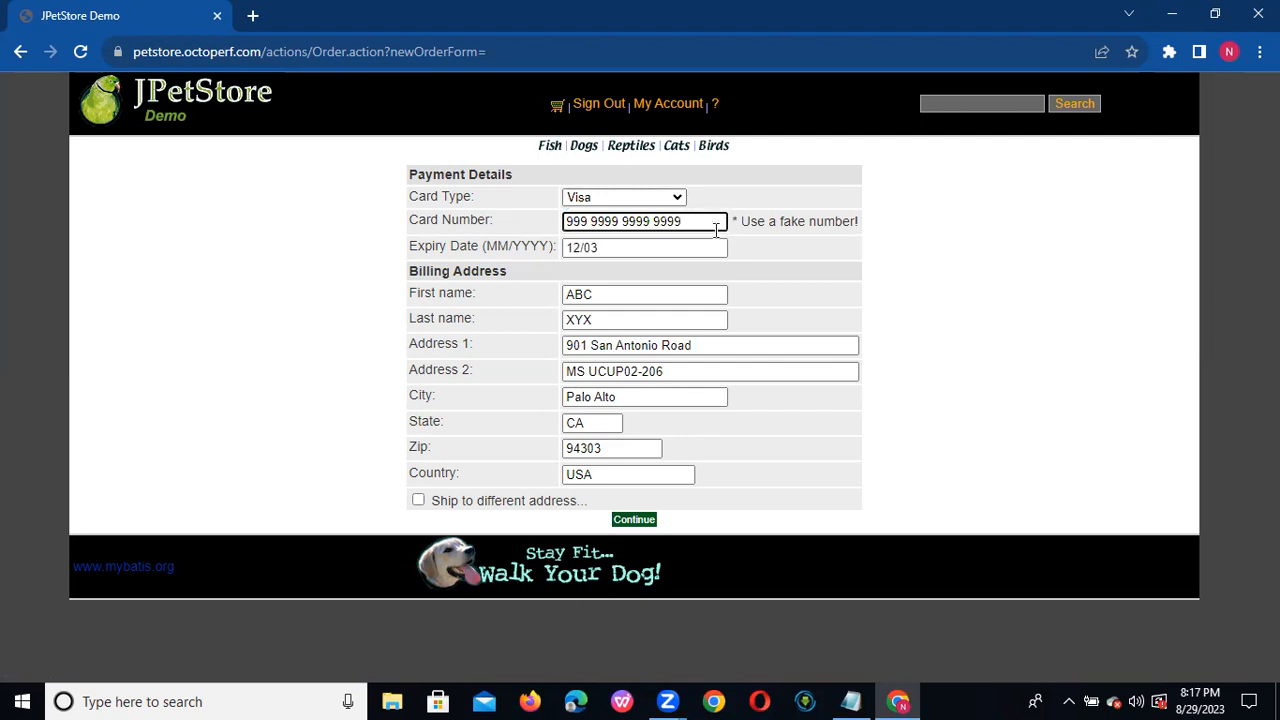
{"action": "left_click", "coordinate": [634, 521]}
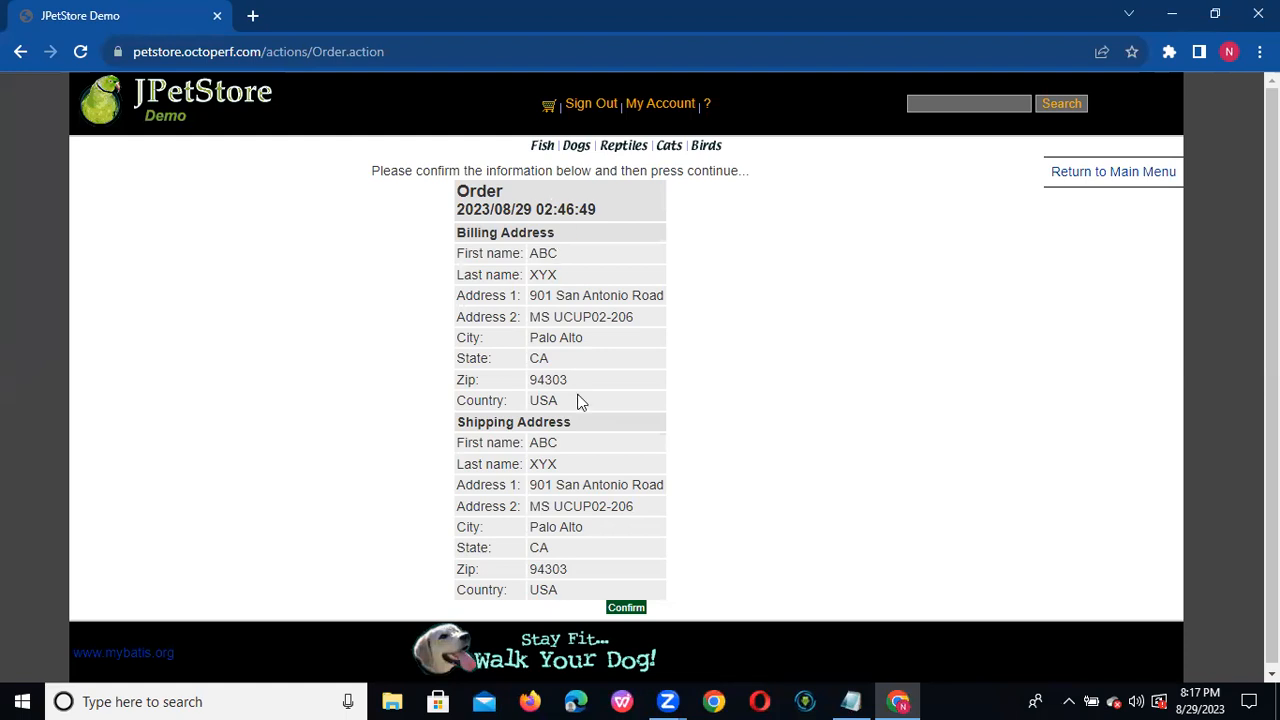
{"action": "left_click", "coordinate": [626, 610]}
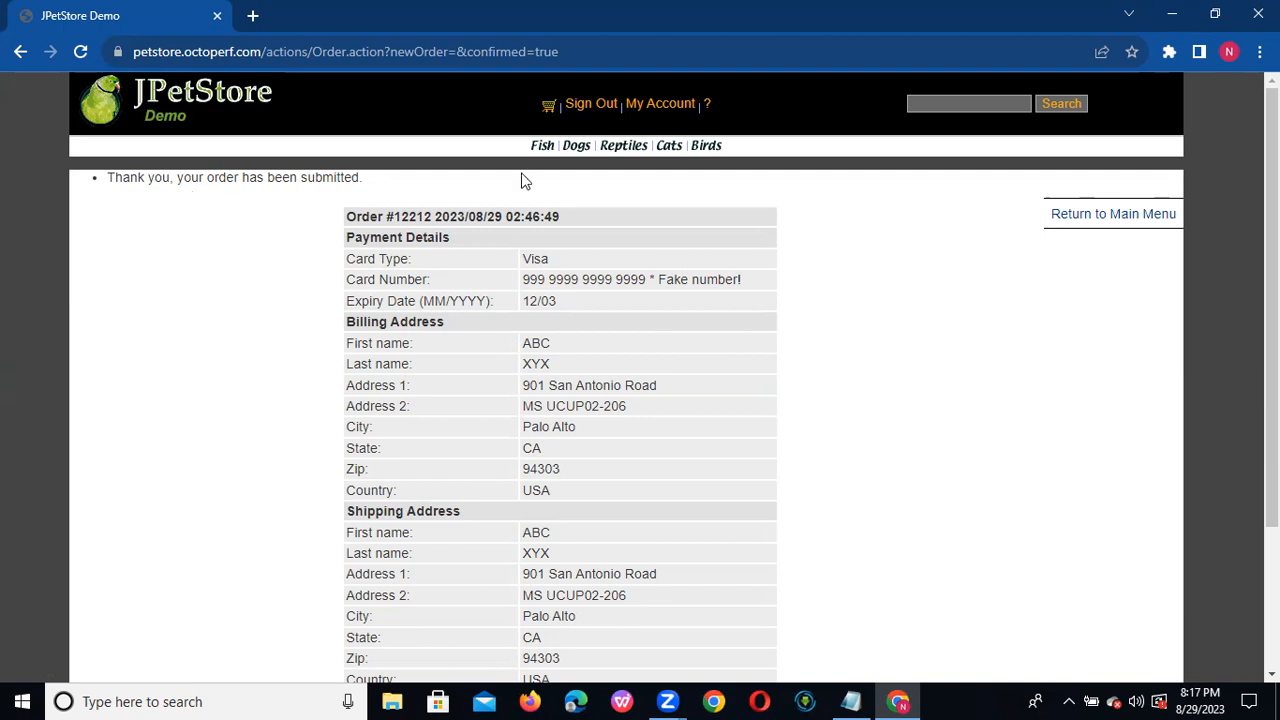
{"action": "left_click", "coordinate": [587, 108]}
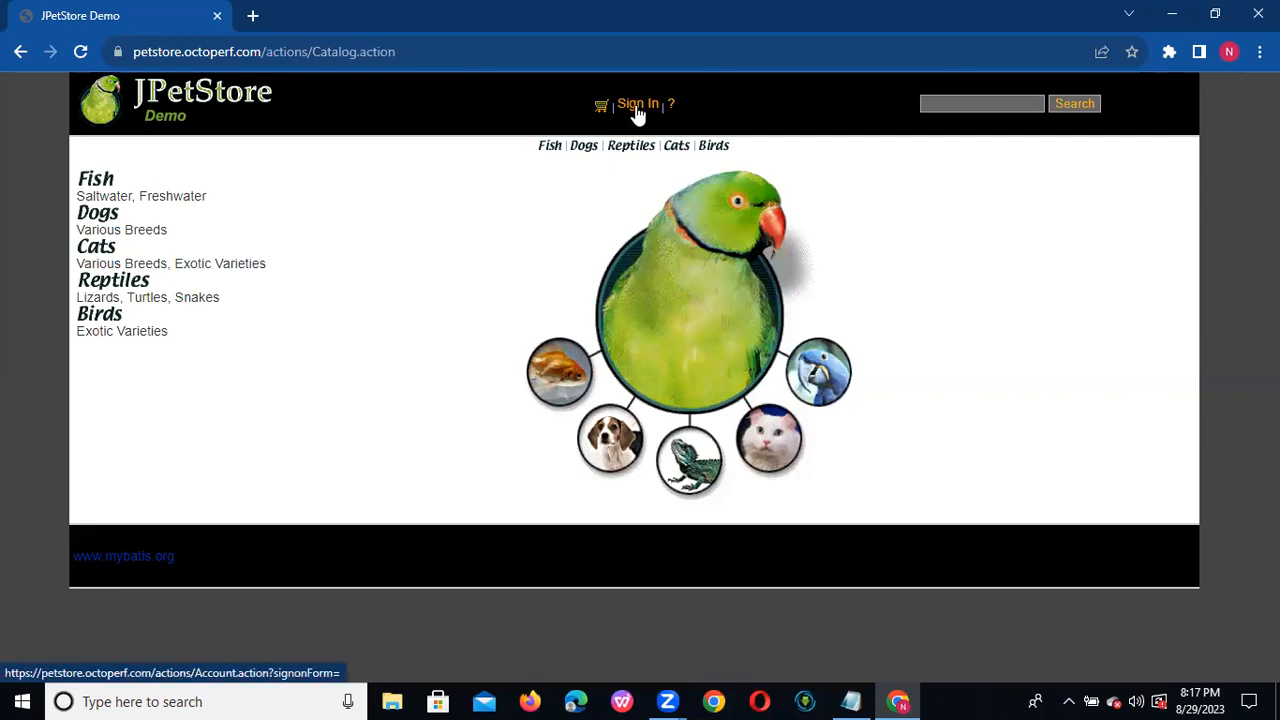
View the Fish category while signed out and open the sign-in page to review its address.
{"action": "left_click", "coordinate": [104, 180]}
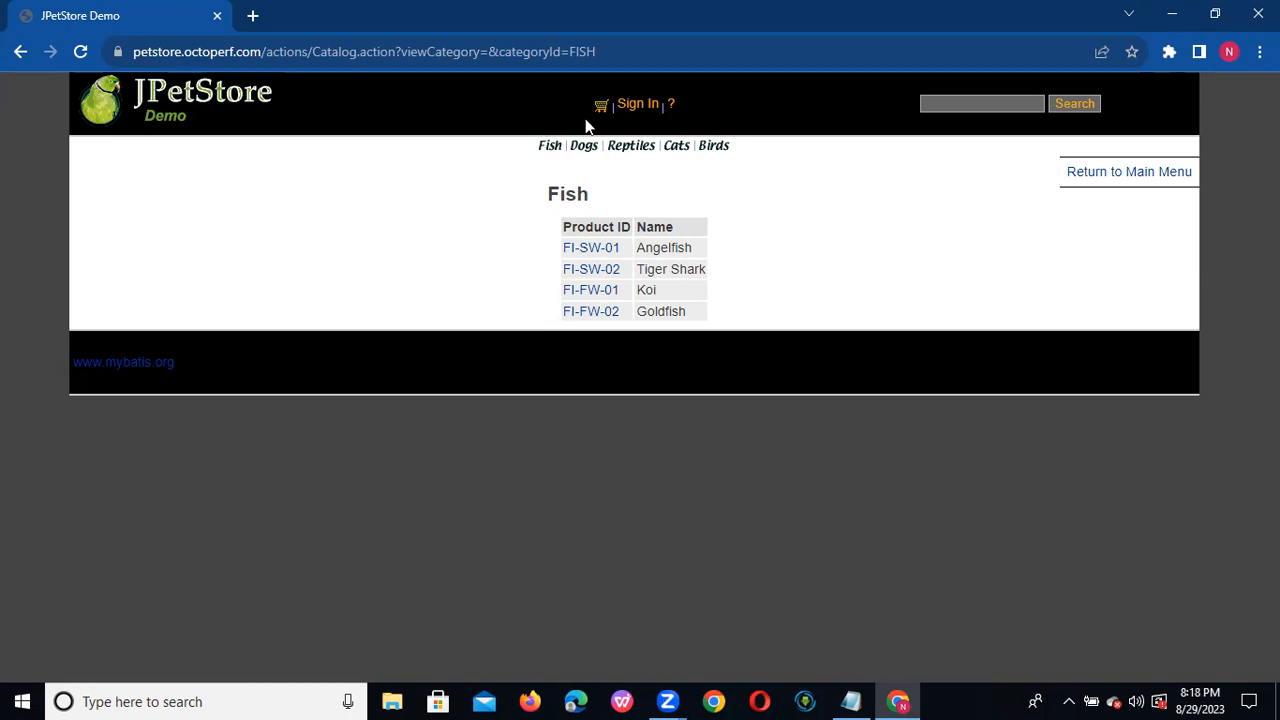
{"action": "left_click", "coordinate": [600, 51]}
{"action": "key", "text": "Return"}
{"action": "left_click", "coordinate": [638, 106]}
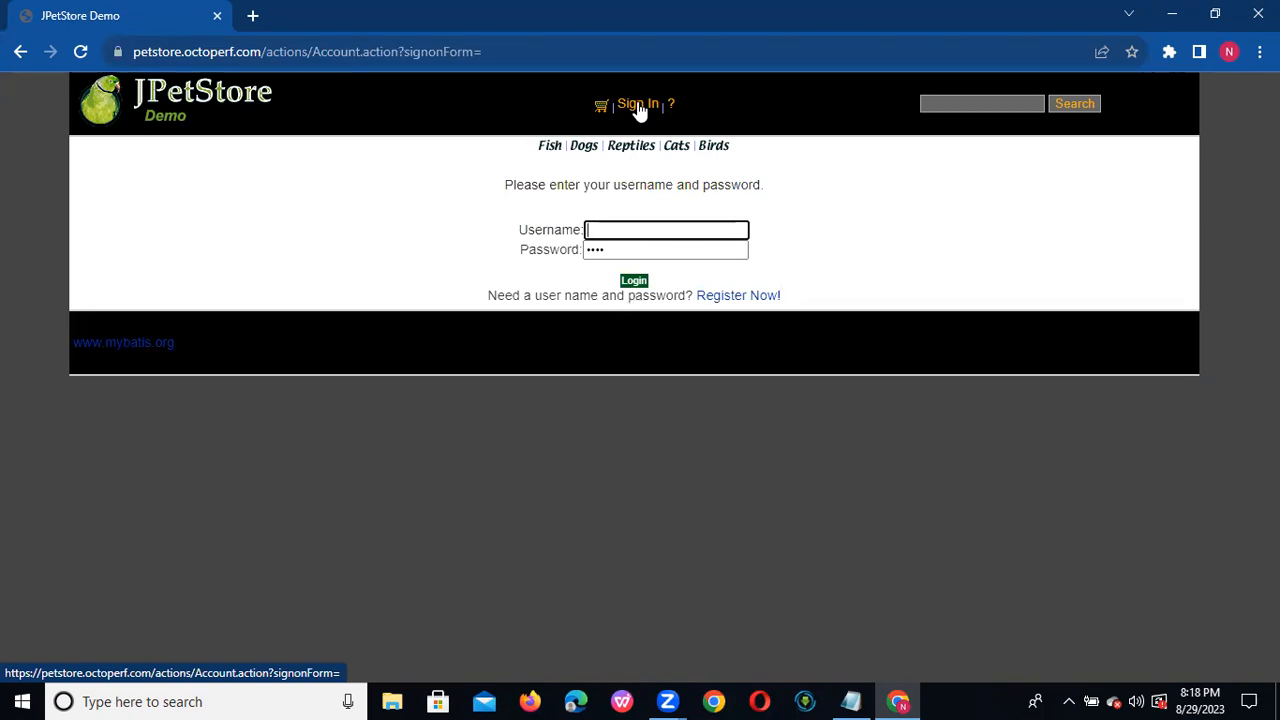
{"action": "left_click", "coordinate": [506, 49]}
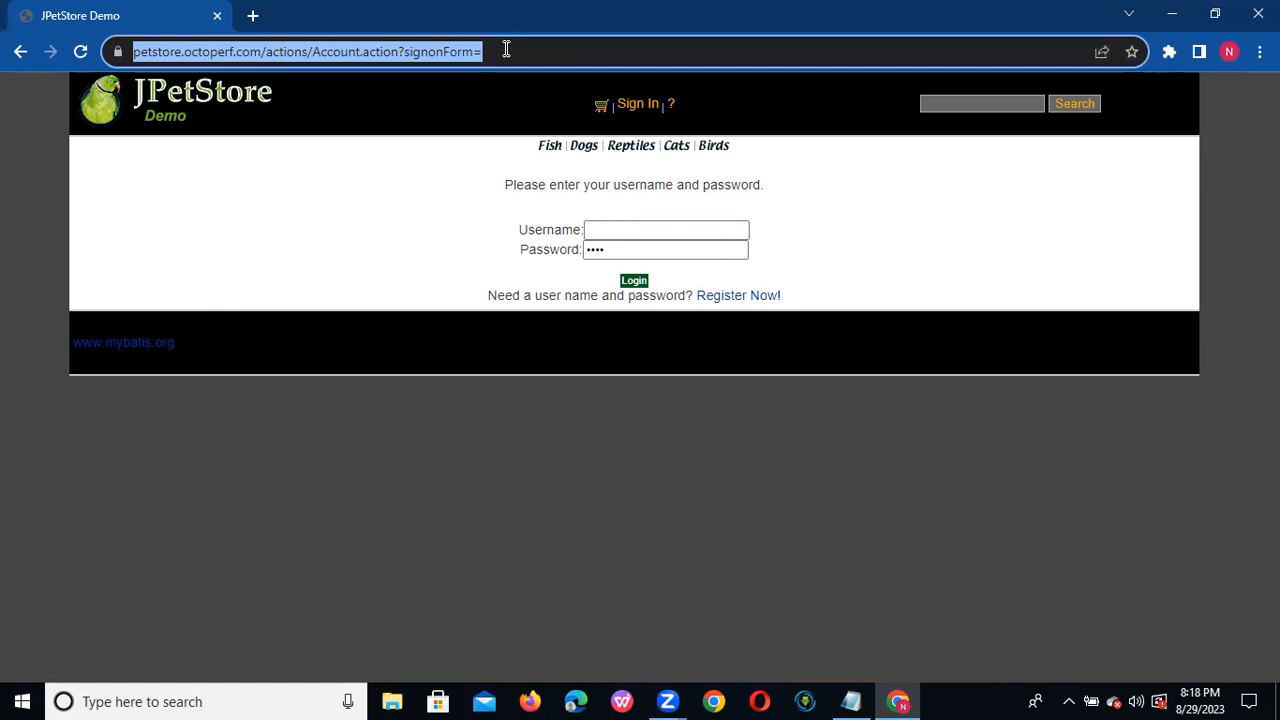
Return to the Notepad notes and add the lines "Launch the URL" and "Login" under "Petstore APP:".
{"action": "key", "text": "alt+Tab"}
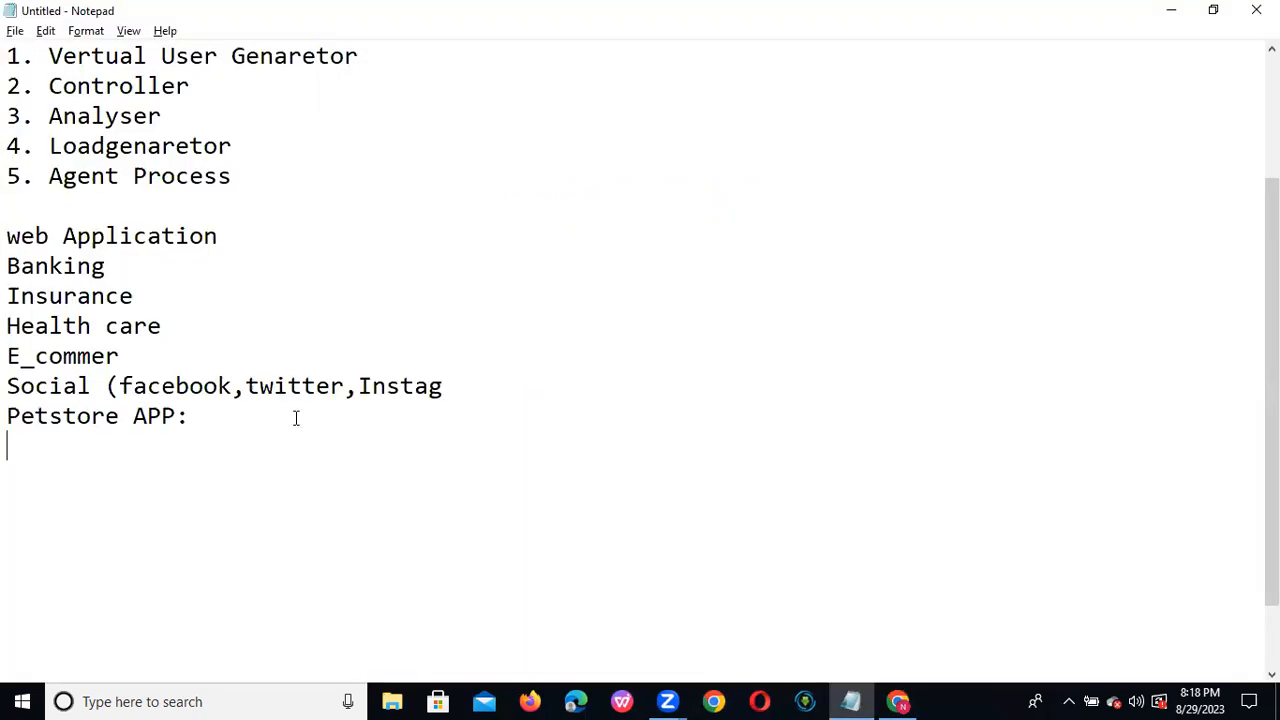
{"action": "left_click", "coordinate": [219, 425]}
{"action": "key", "text": "Return"}
{"action": "type", "text": "Launch the "}
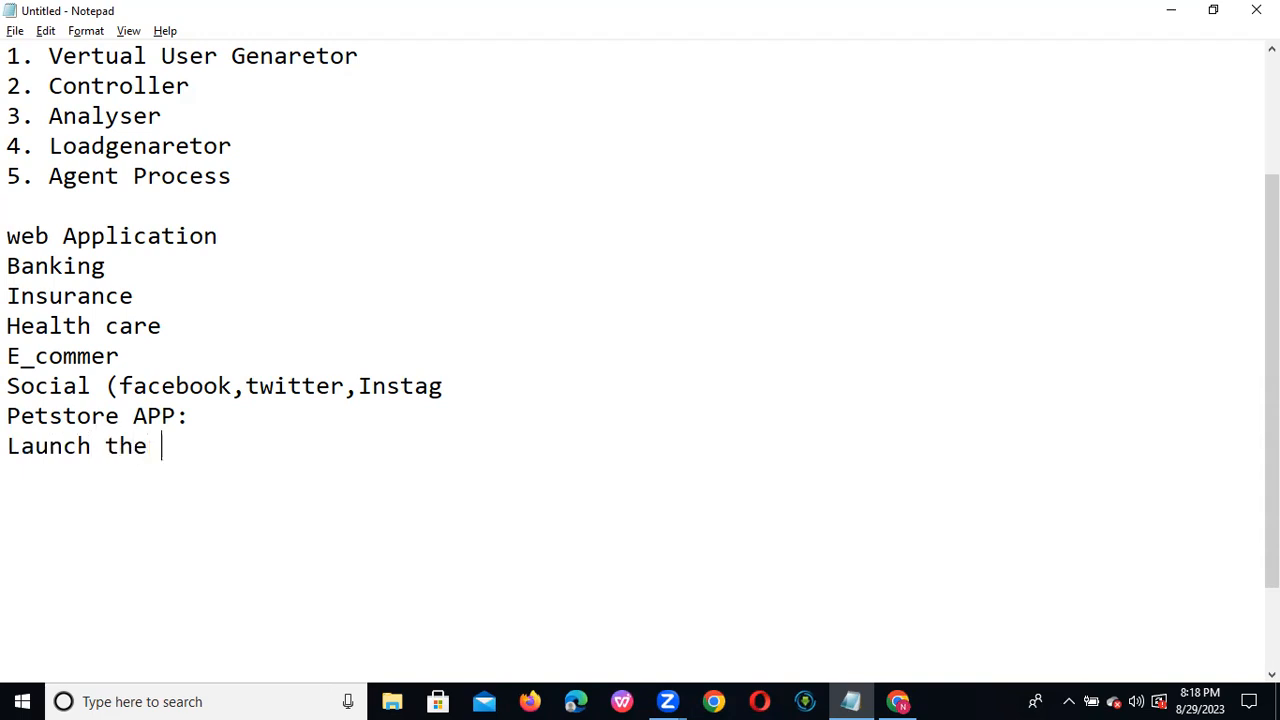
{"action": "type", "text": "URL"}
{"action": "key", "text": "Return"}
{"action": "type", "text": "Login"}
{"action": "key", "text": "Return"}
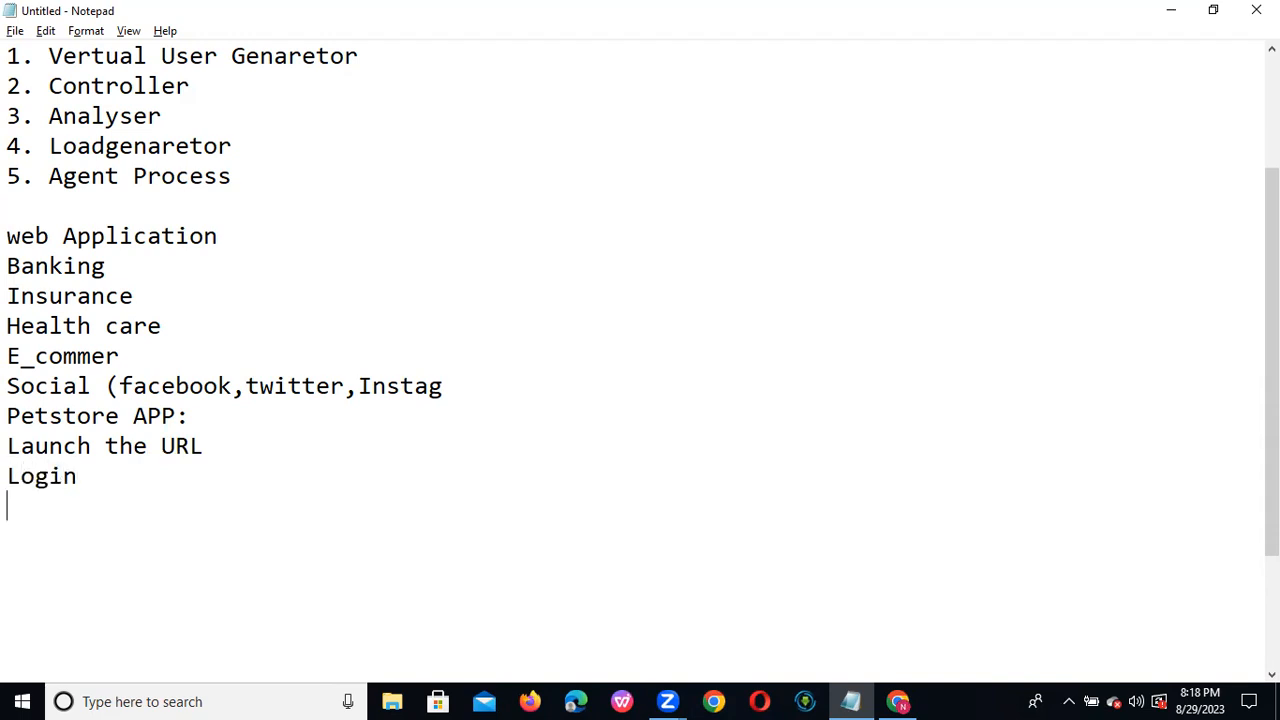
Add the lines "Click on Pet", "Select the Product" and "Addtocart" below Login.
{"action": "type", "text": "Click on Pet"}
{"action": "key", "text": "Return"}
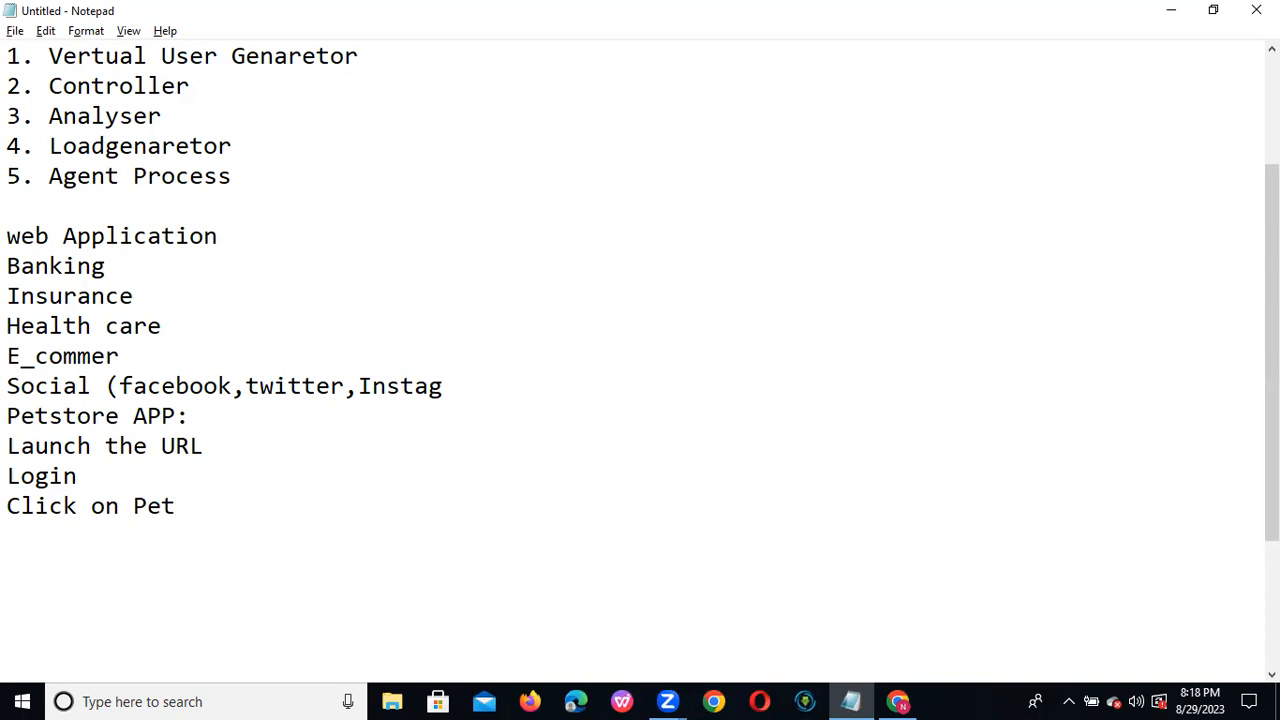
{"action": "type", "text": "Select the Product"}
{"action": "key", "text": "Return"}
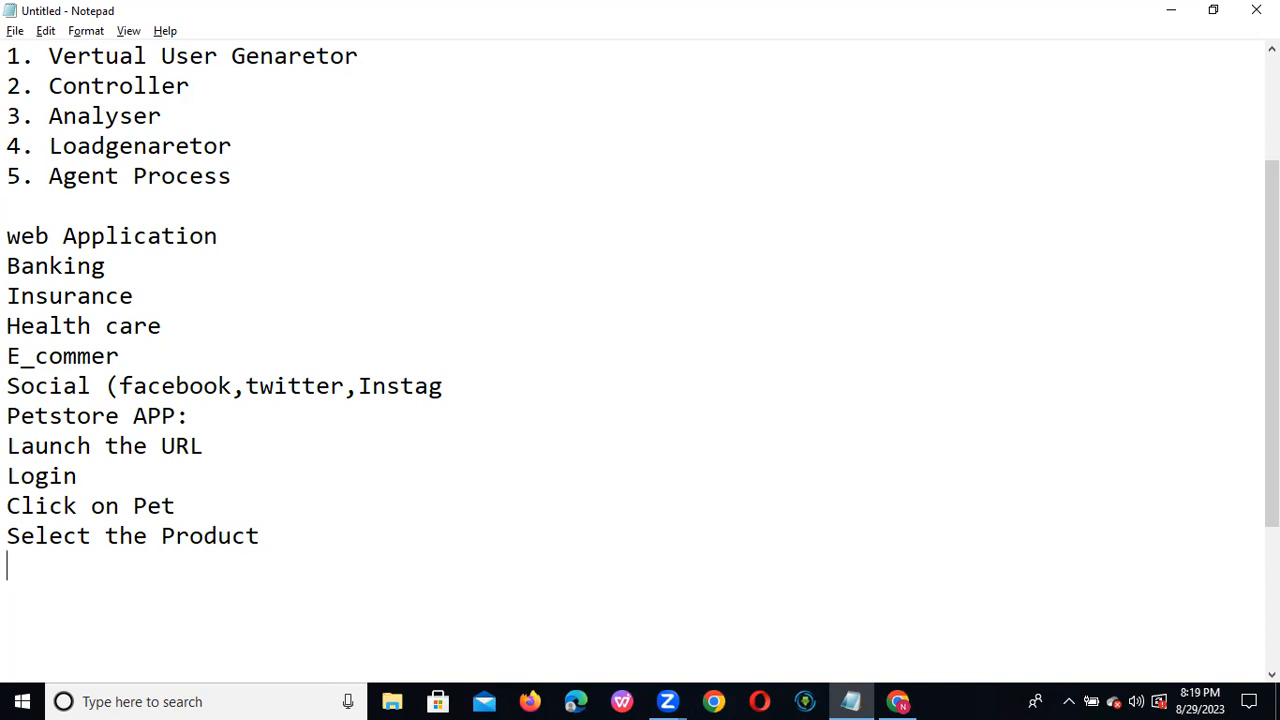
{"action": "type", "text": "Addtocart"}
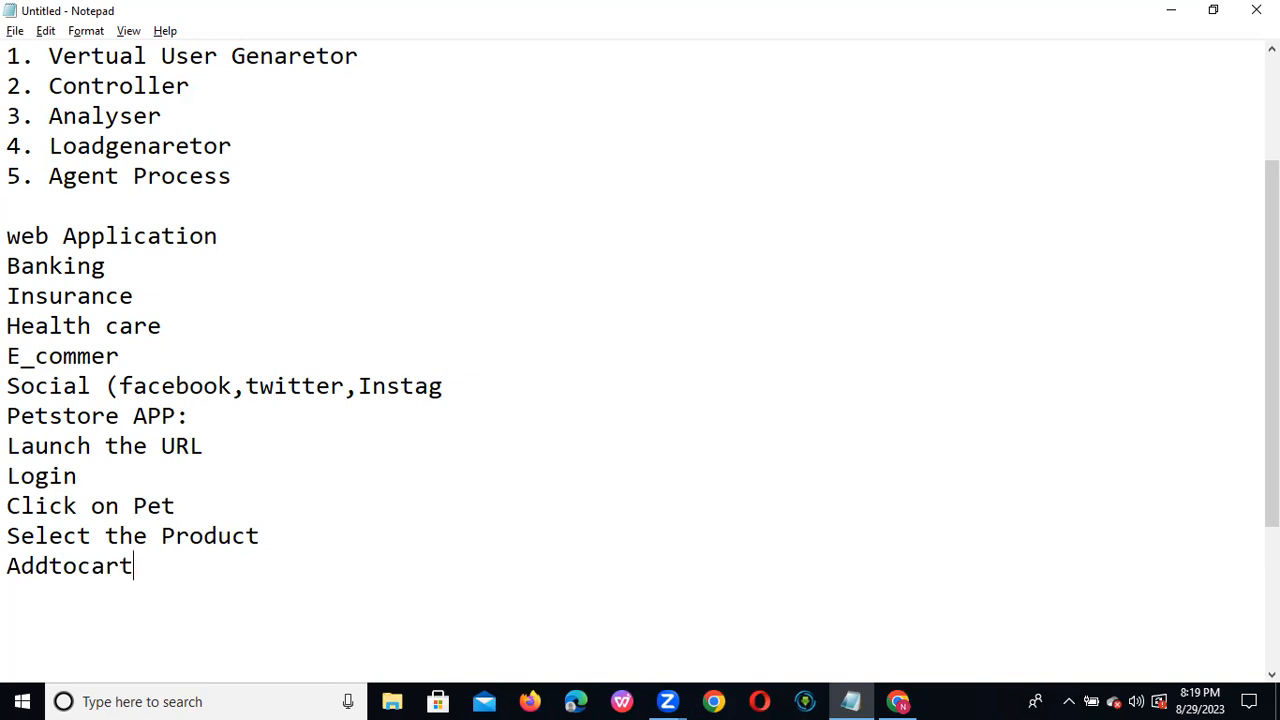
{"action": "key", "text": "Return"}
{"action": "type", "text": "Confir"}
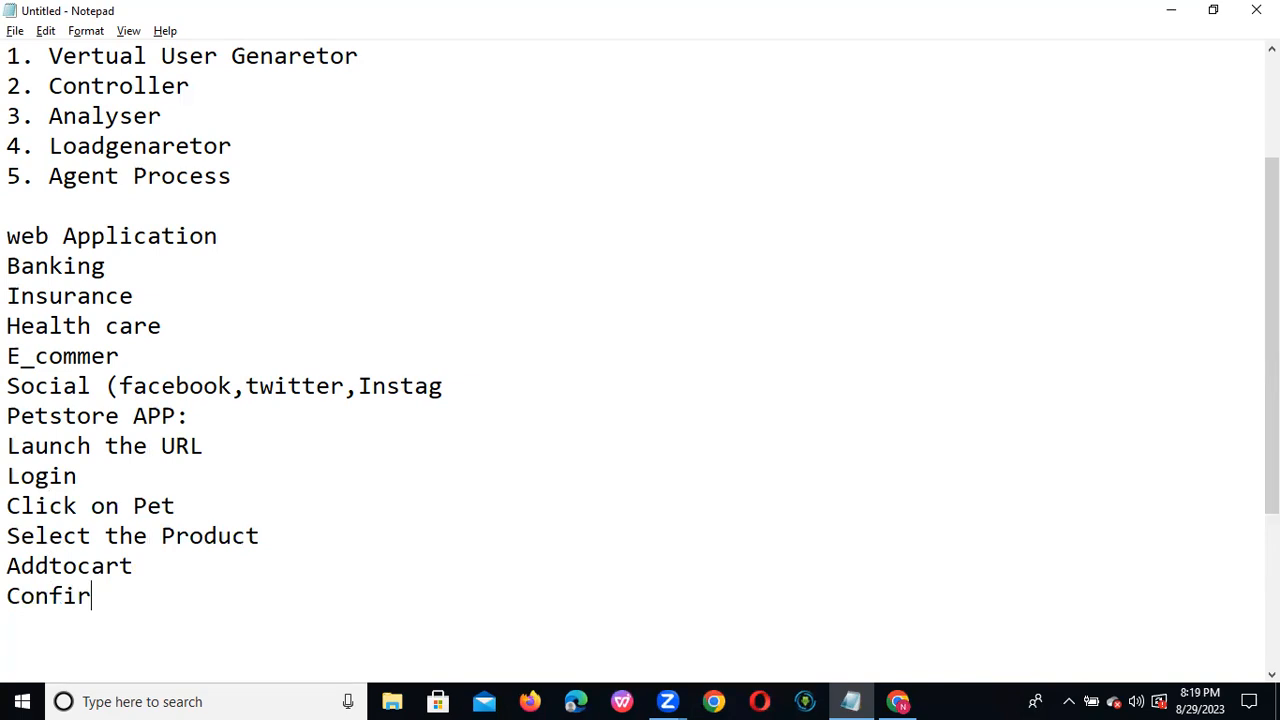
{"action": "key", "text": "BackSpace"}
{"action": "key", "text": "BackSpace"}
{"action": "key", "text": "BackSpace"}
{"action": "key", "text": "BackSpace"}
{"action": "key", "text": "BackSpace"}
{"action": "key", "text": "BackSpace"}
Add the lines "payment Details", "Confirm" and "Logout" below Addtocart, and highlight the full list of Petstore steps.
{"action": "type", "text": "pay"}
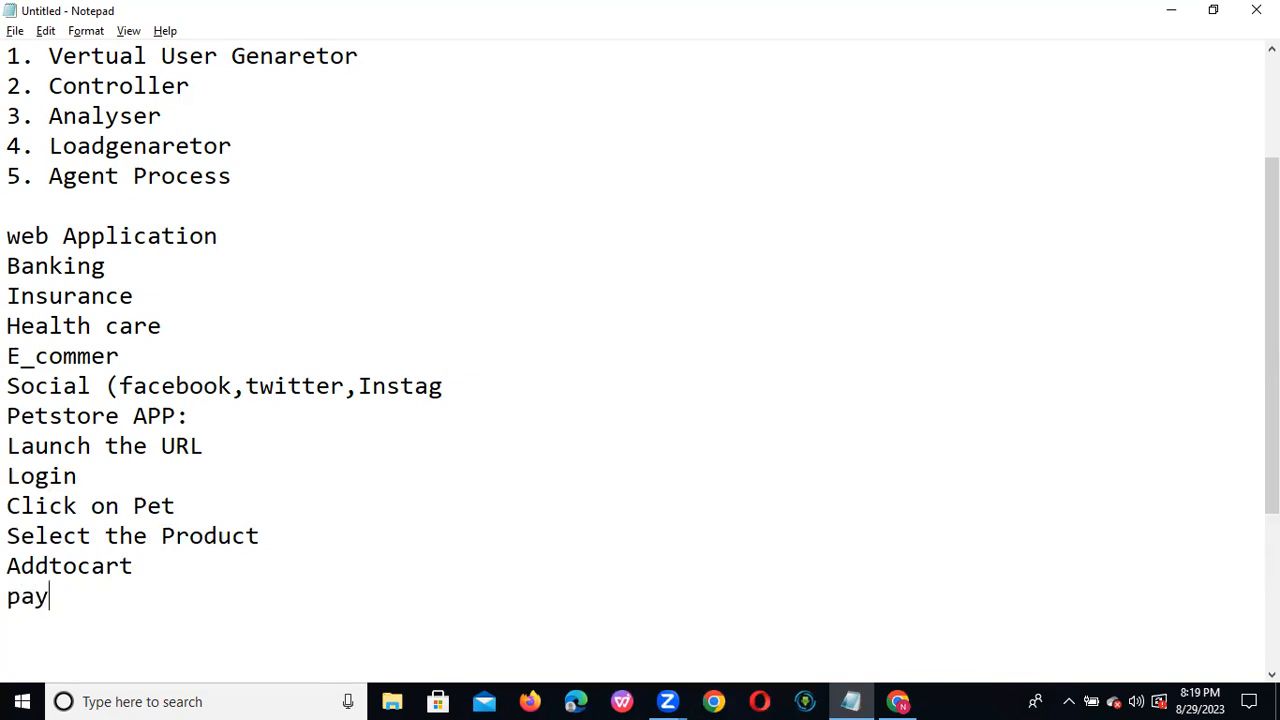
{"action": "type", "text": "ment De"}
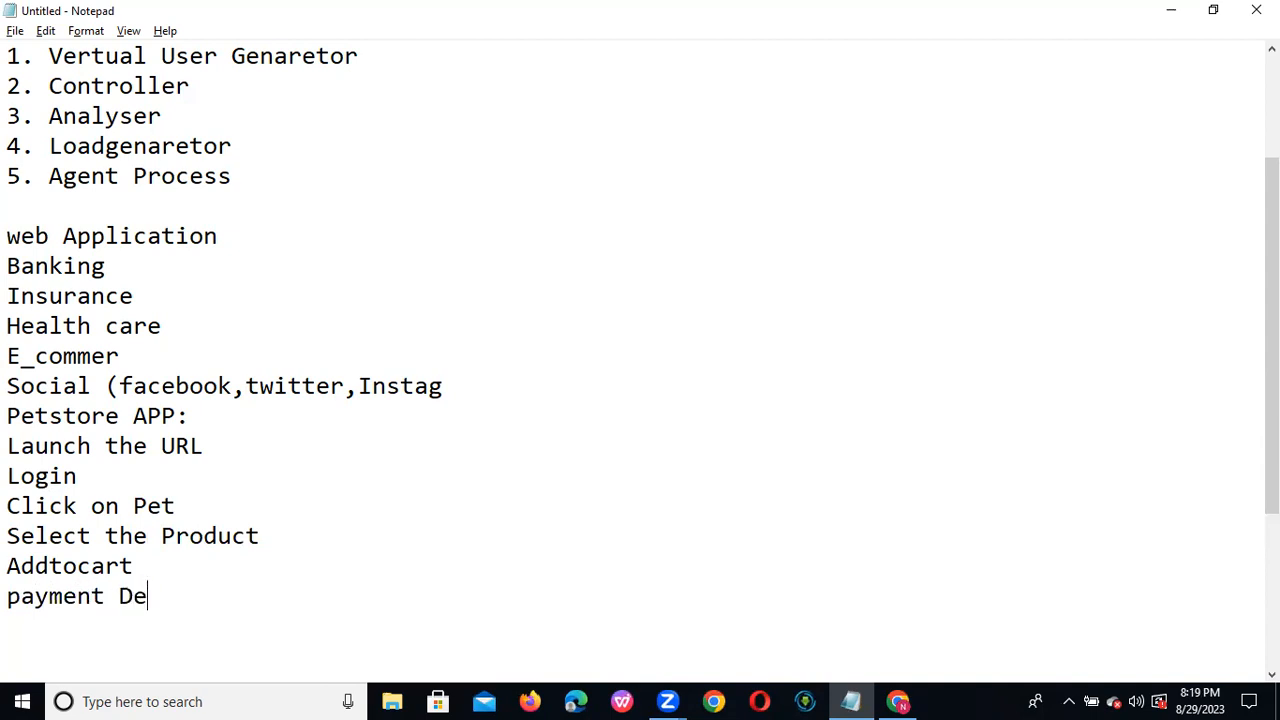
{"action": "type", "text": "tails"}
{"action": "key", "text": "Return"}
{"action": "type", "text": "Con"}
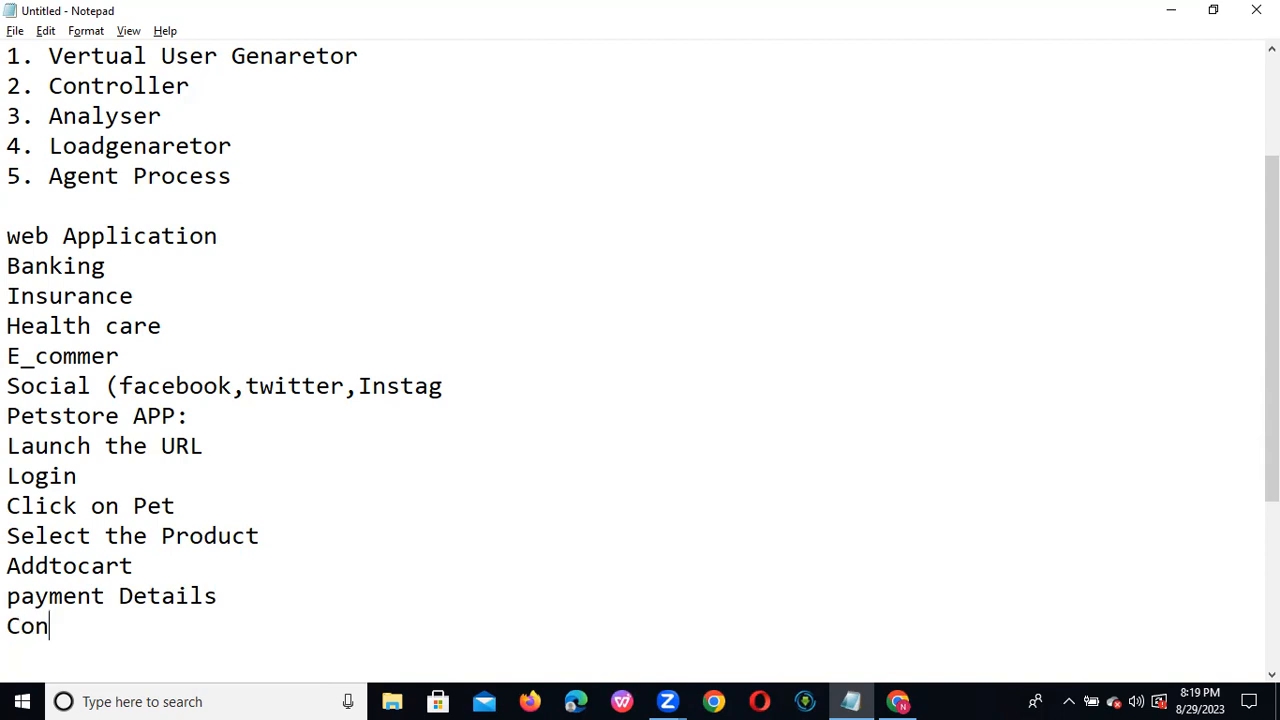
{"action": "type", "text": "firm"}
{"action": "key", "text": "Return"}
{"action": "type", "text": "Log"}
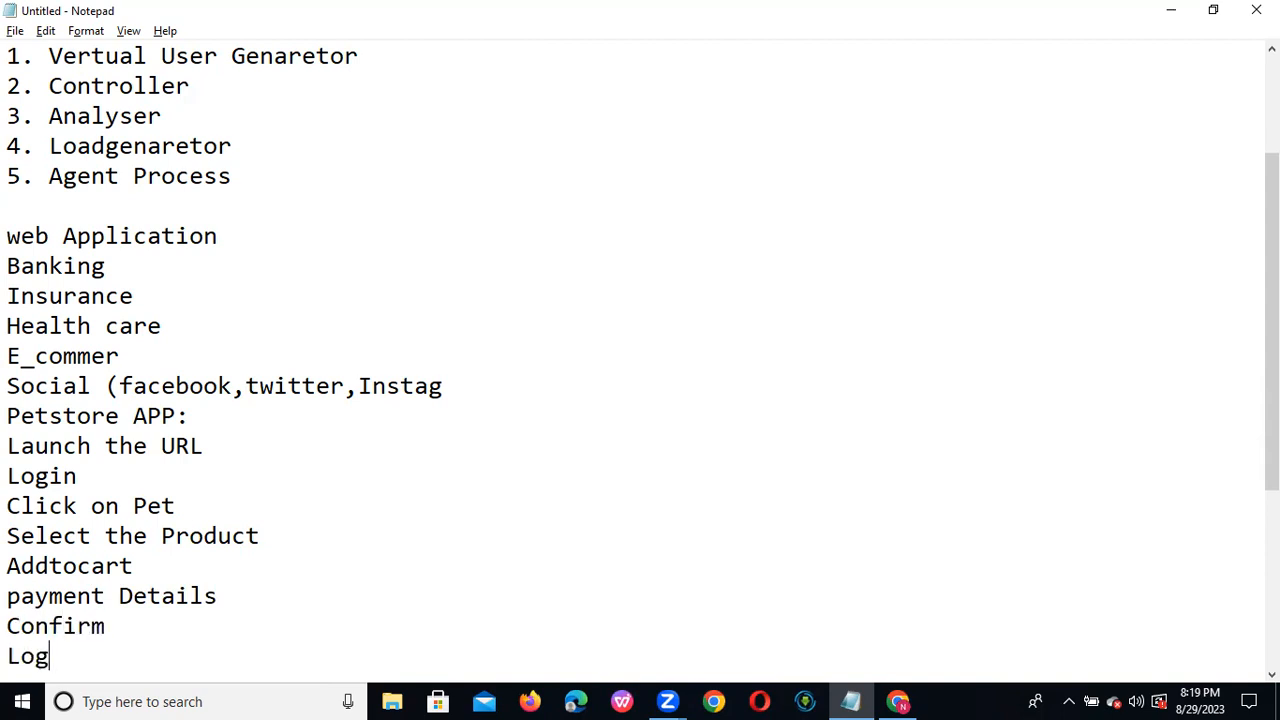
{"action": "type", "text": "out"}
{"action": "left_click_drag", "start_coordinate": [92, 657], "coordinate": [12, 460]}
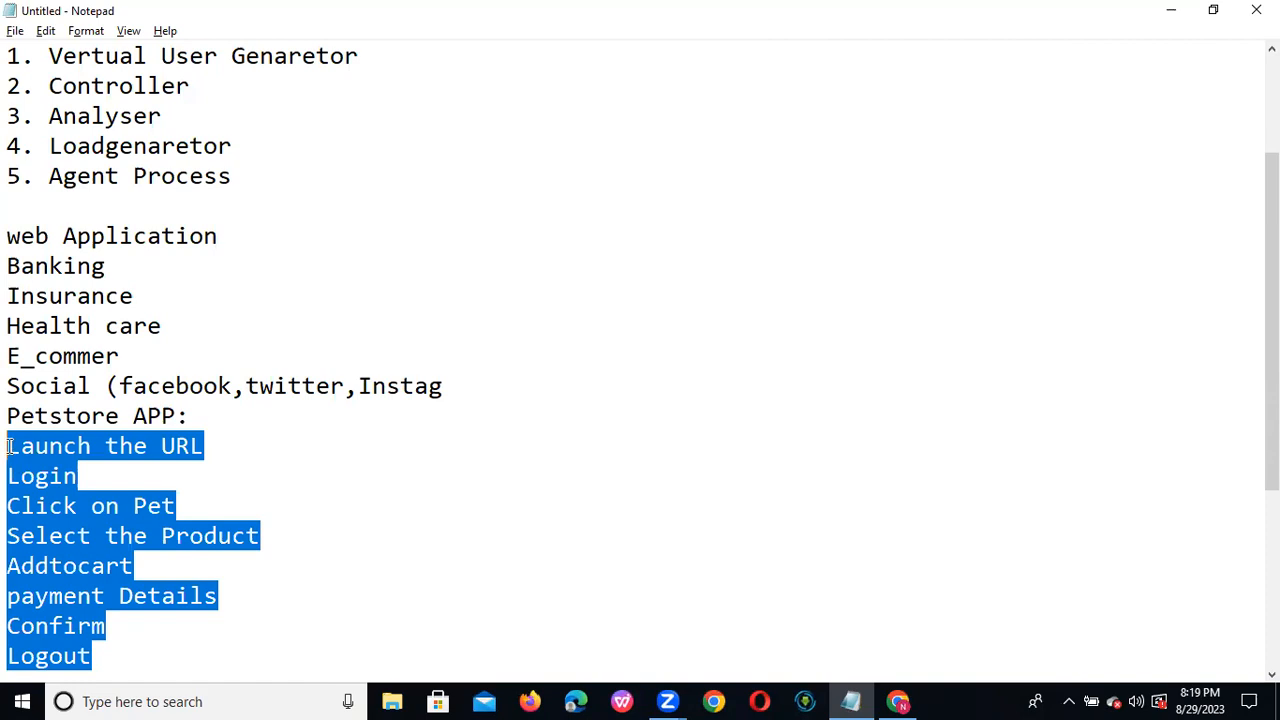
Highlight "Vertual User Genaretor" in the component list and launch Virtual User Generator from the desktop.
{"action": "left_click_drag", "start_coordinate": [372, 52], "coordinate": [50, 44]}
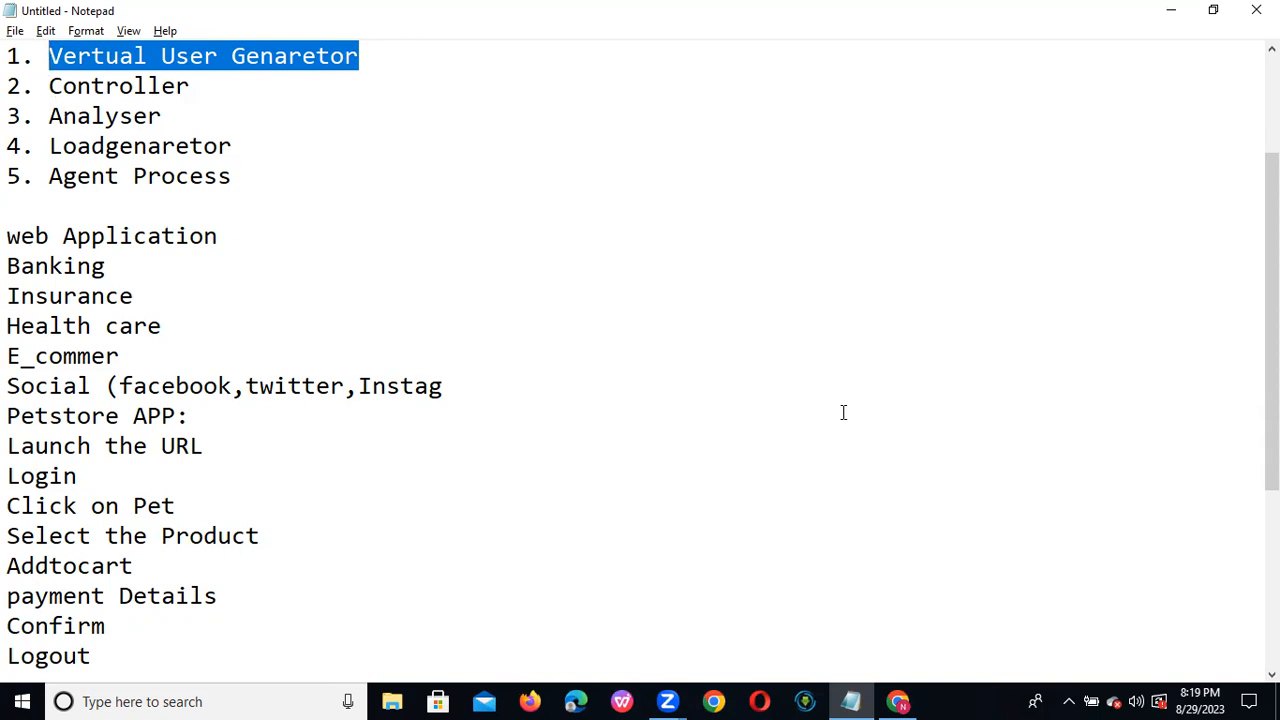
{"action": "left_click", "coordinate": [1278, 704]}
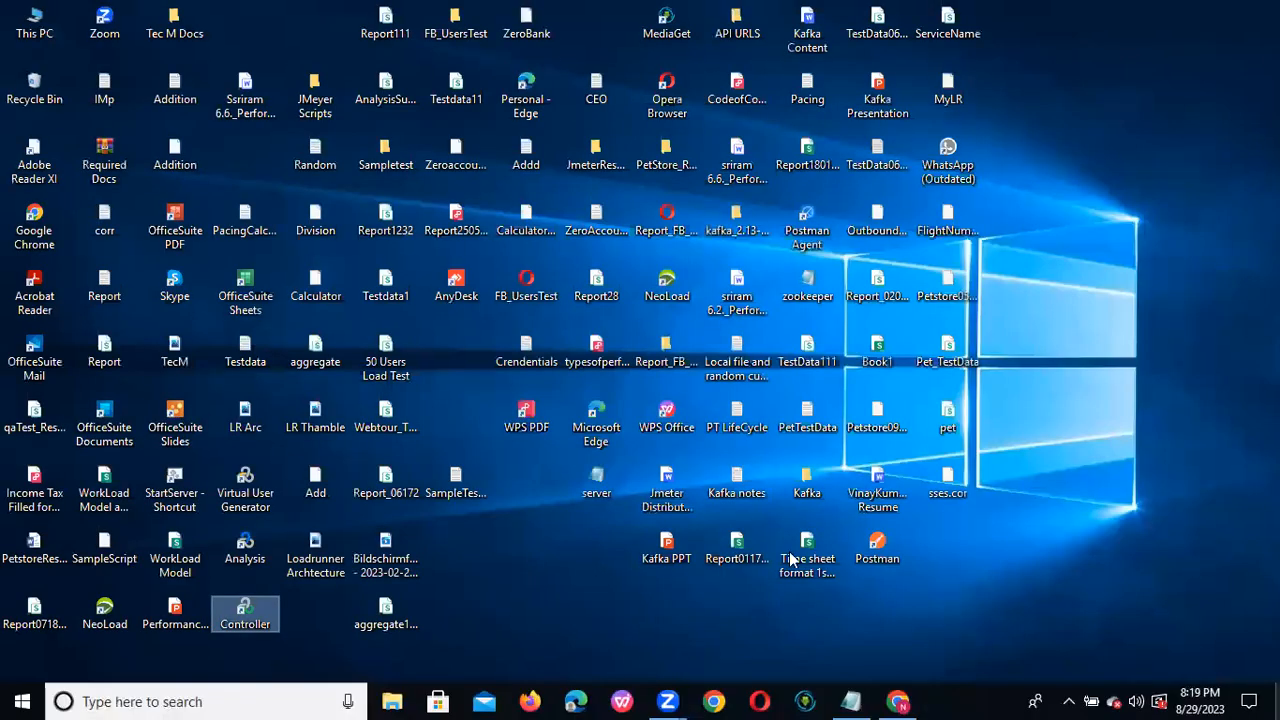
{"action": "double_click", "coordinate": [248, 505]}
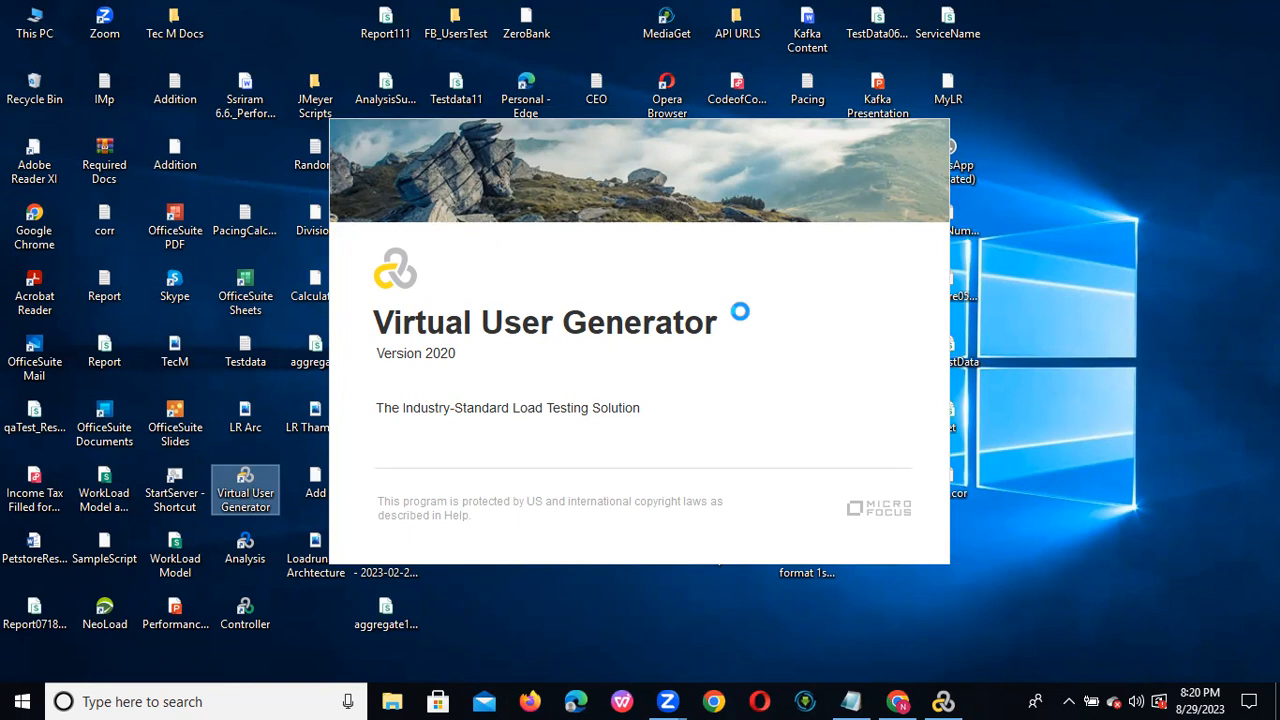
Review the Petstore steps from "Launch the URL" to "Logout" in the Notepad notes, and switch to Virtual User Generator.
{"action": "key", "text": "alt+Tab"}
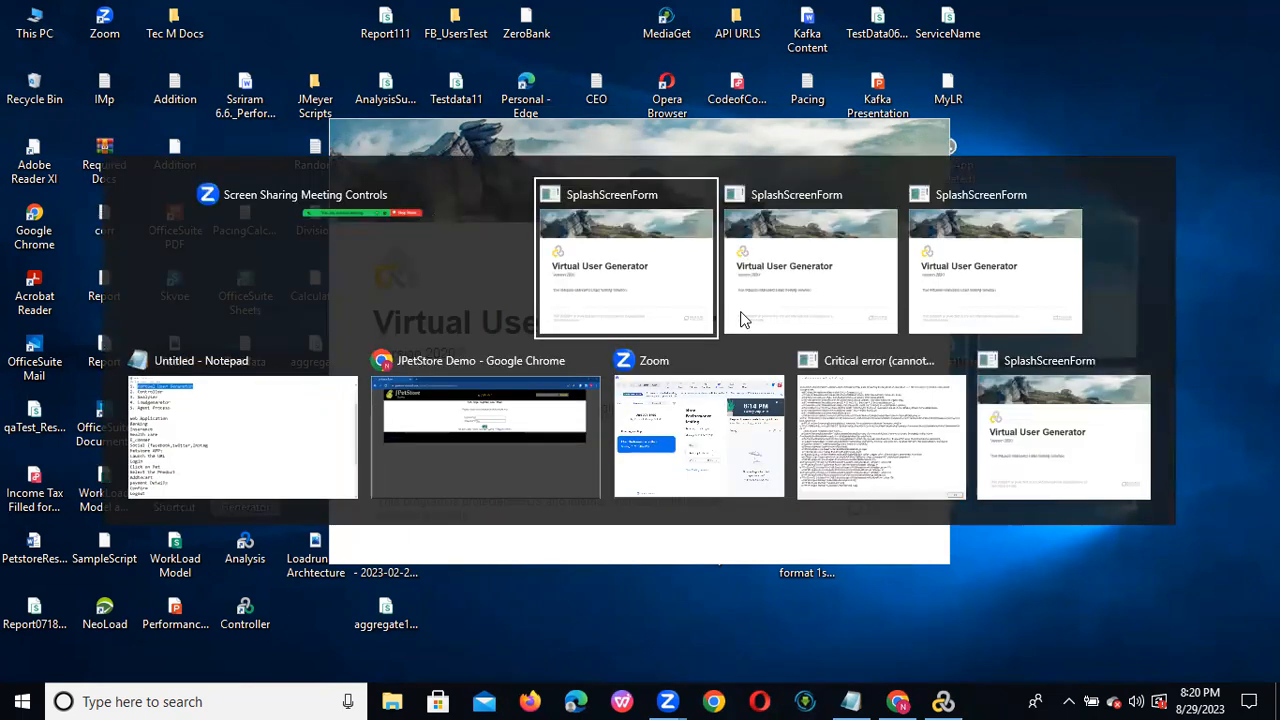
{"action": "left_click", "coordinate": [851, 701]}
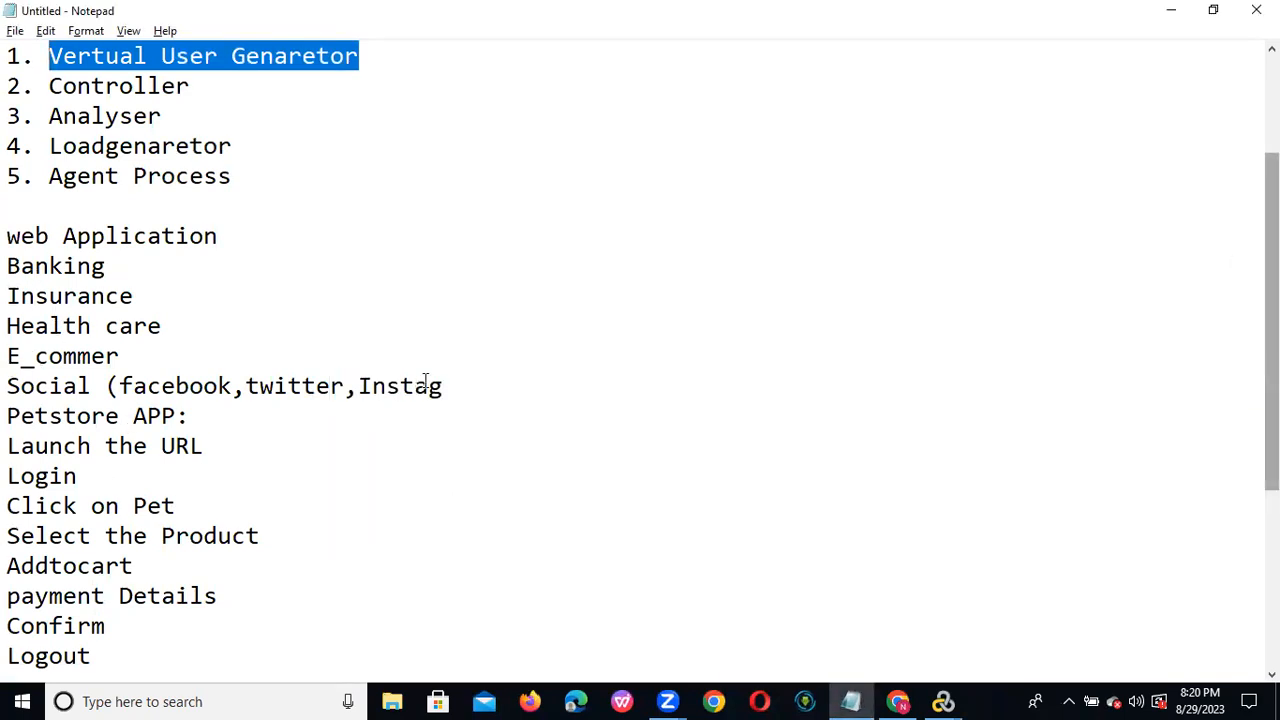
{"action": "left_click_drag", "start_coordinate": [9, 441], "coordinate": [206, 443]}
{"action": "left_click", "coordinate": [10, 477]}
{"action": "double_click", "coordinate": [22, 477]}
{"action": "left_click_drag", "start_coordinate": [20, 507], "coordinate": [120, 658]}
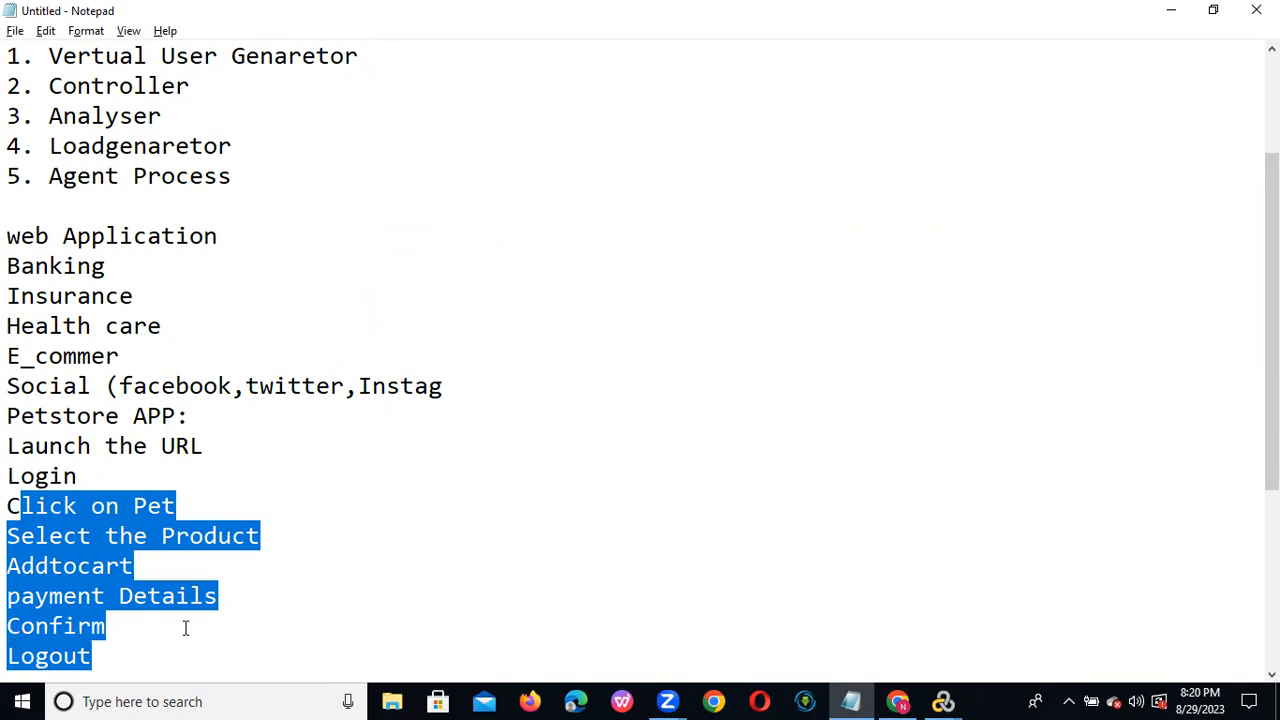
{"action": "key", "text": "alt+Tab"}
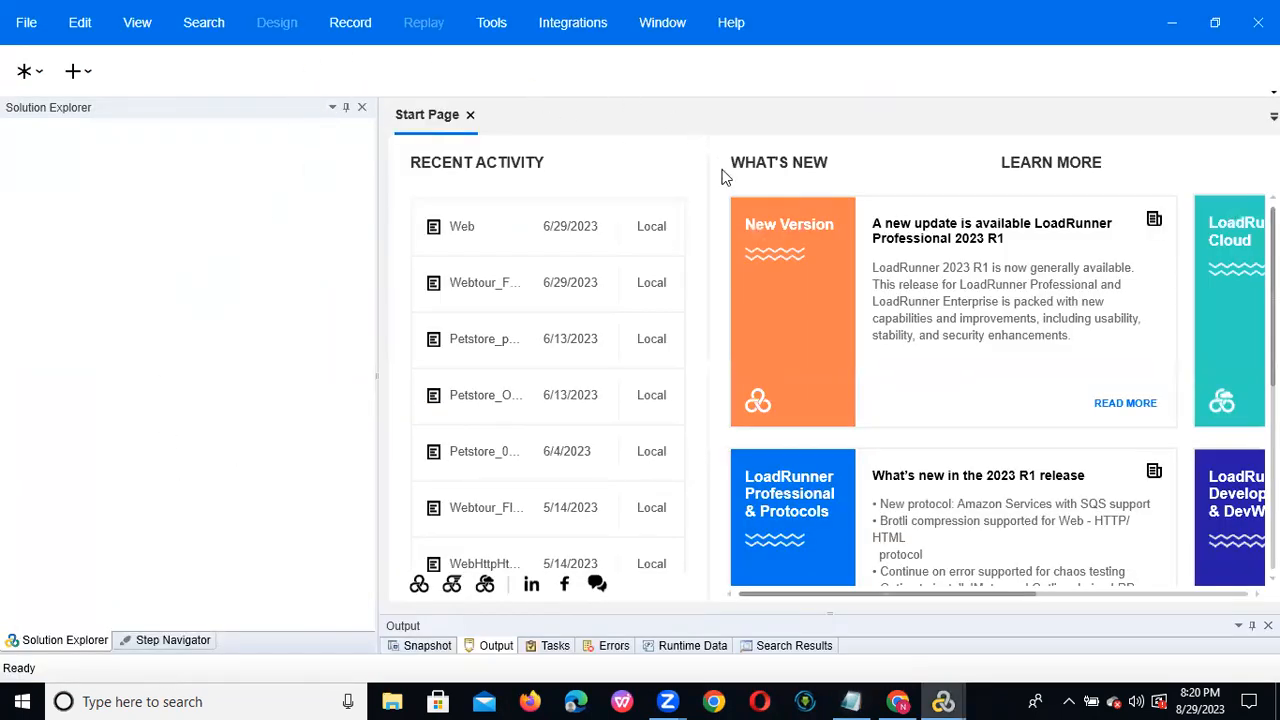
Begin a new single-protocol script with the Web - HTTP/HTML protocol.
{"action": "left_click", "coordinate": [76, 72]}
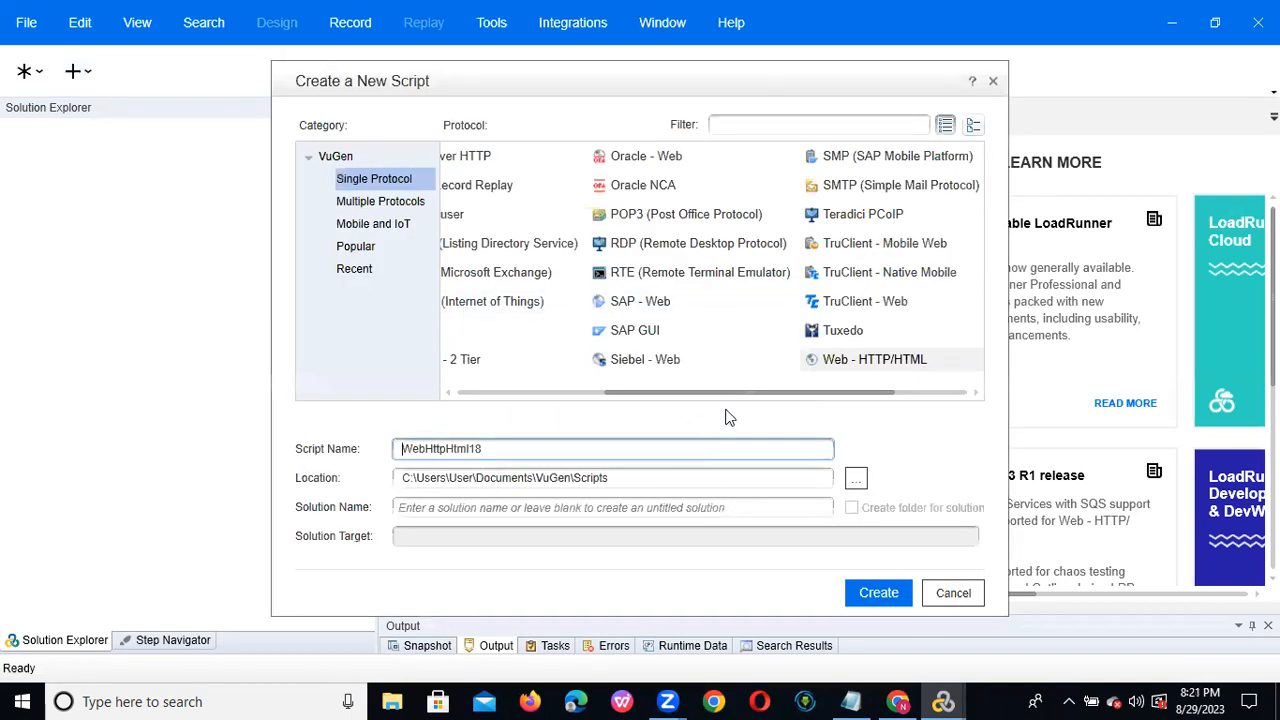
{"action": "mouse_move", "coordinate": [723, 393]}
{"action": "left_mouse_down"}
{"action": "mouse_move", "coordinate": [517, 396]}
{"action": "mouse_move", "coordinate": [735, 394]}
{"action": "left_mouse_up"}
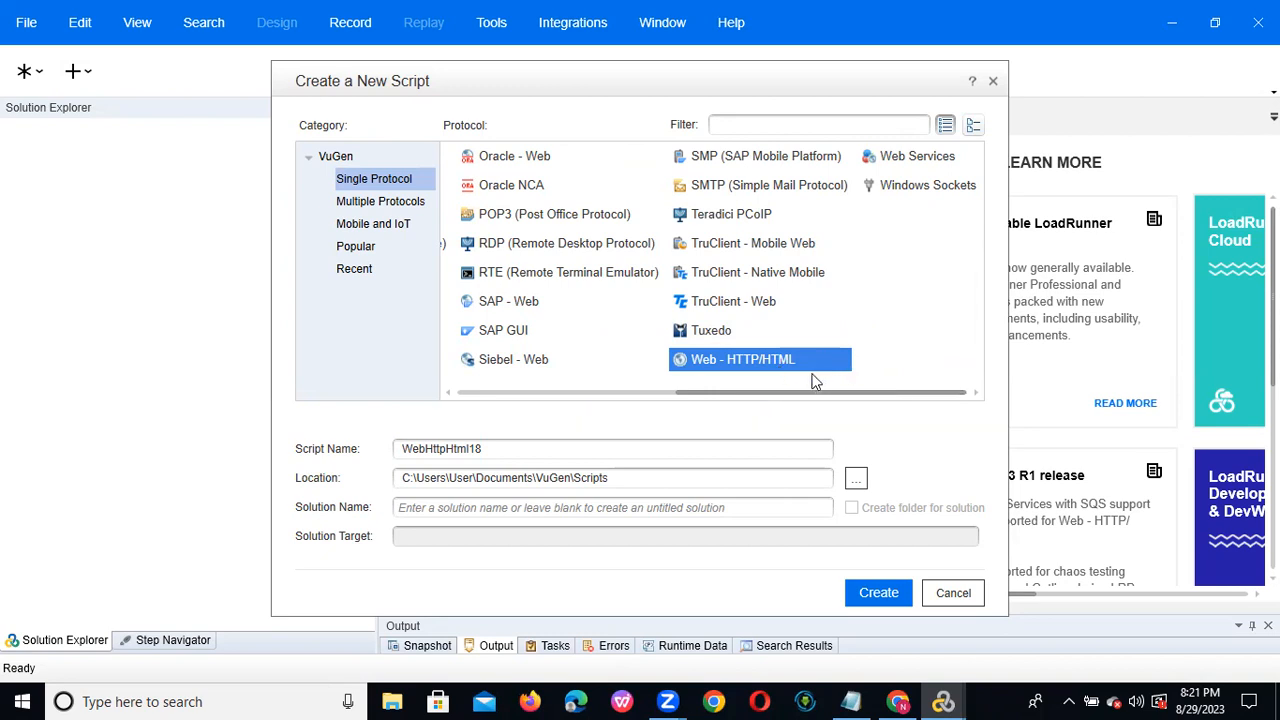
{"action": "left_click_drag", "start_coordinate": [787, 398], "coordinate": [873, 377]}
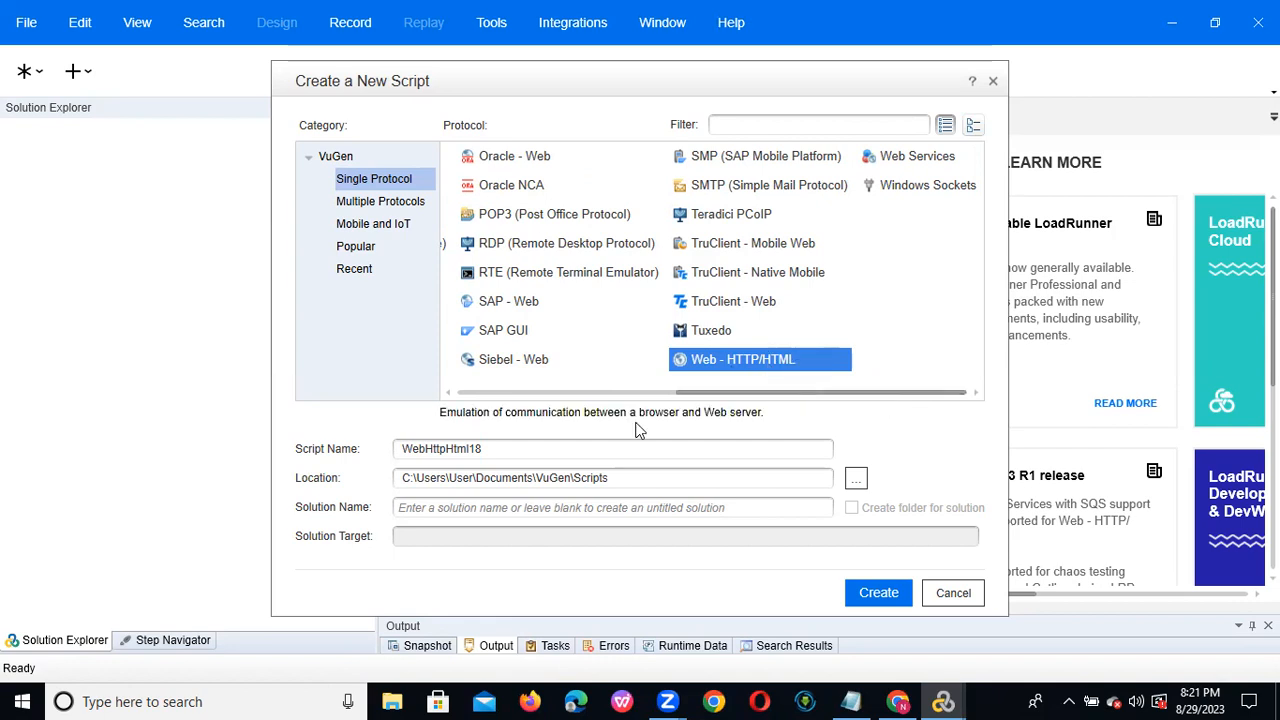
Replace the default script name with "Petstore_PetBooking_29082023".
{"action": "left_click", "coordinate": [500, 448]}
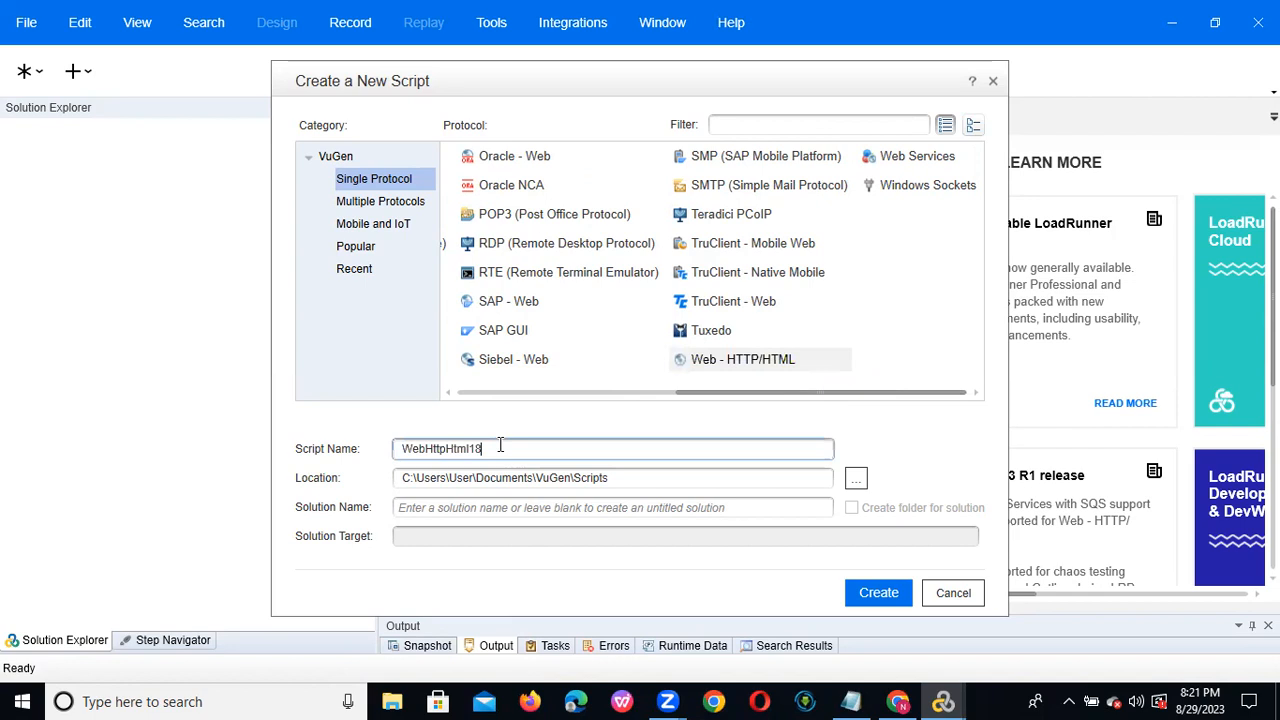
{"action": "key", "text": "BackSpace"}
{"action": "key", "text": "BackSpace"}
{"action": "key", "text": "BackSpace"}
{"action": "key", "text": "BackSpace"}
{"action": "key", "text": "BackSpace"}
{"action": "key", "text": "BackSpace"}
{"action": "key", "text": "BackSpace"}
{"action": "key", "text": "BackSpace"}
{"action": "key", "text": "BackSpace"}
{"action": "key", "text": "BackSpace"}
{"action": "key", "text": "BackSpace"}
{"action": "key", "text": "BackSpace"}
{"action": "key", "text": "BackSpace"}
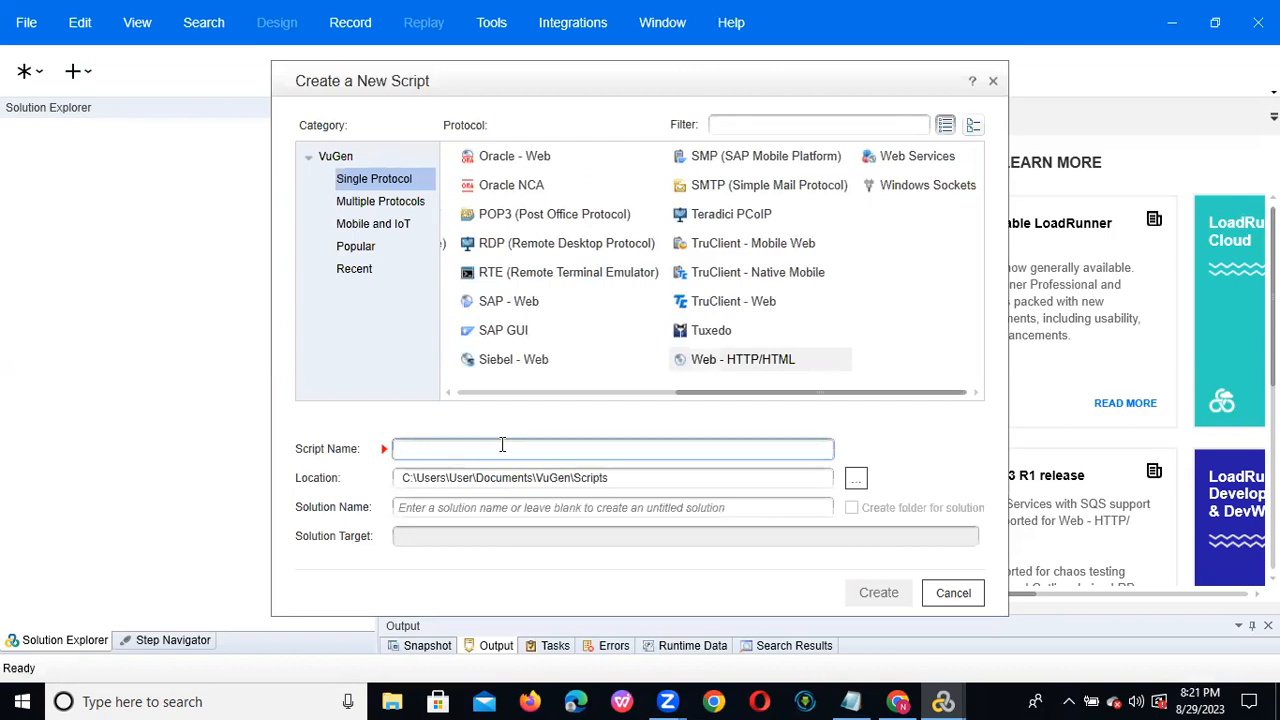
{"action": "type", "text": "Pe"}
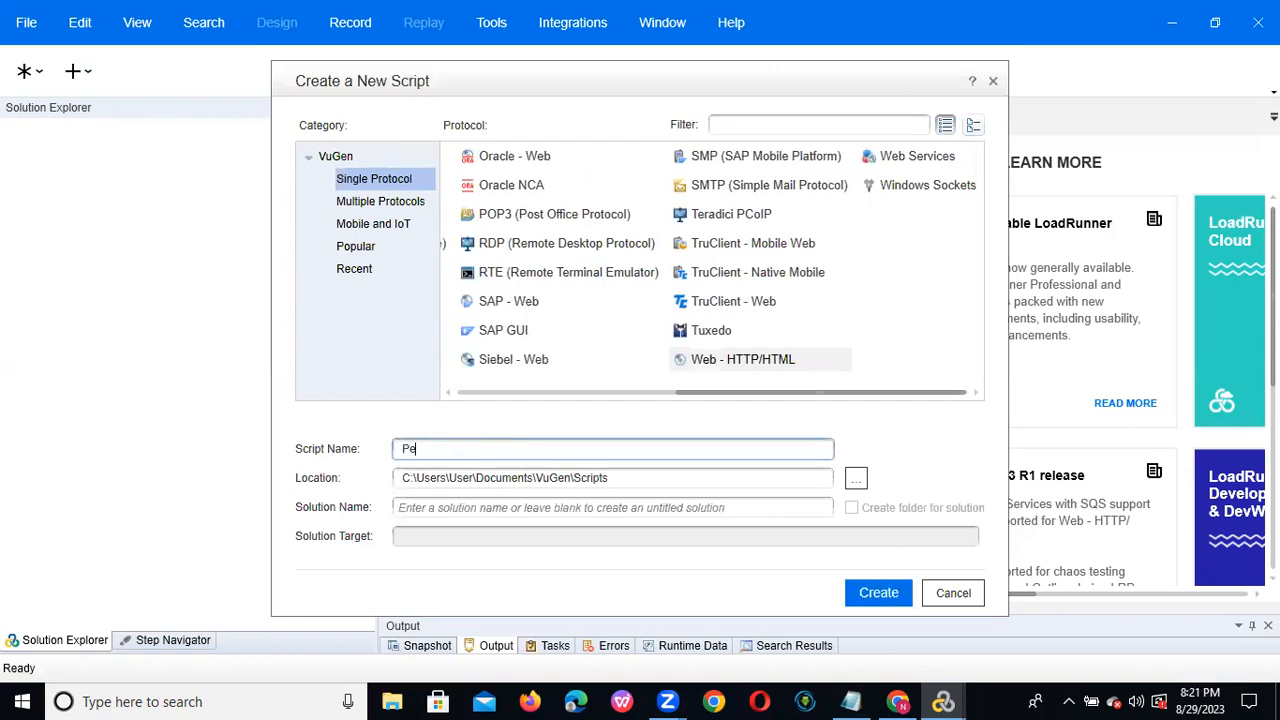
{"action": "type", "text": "tstore_"}
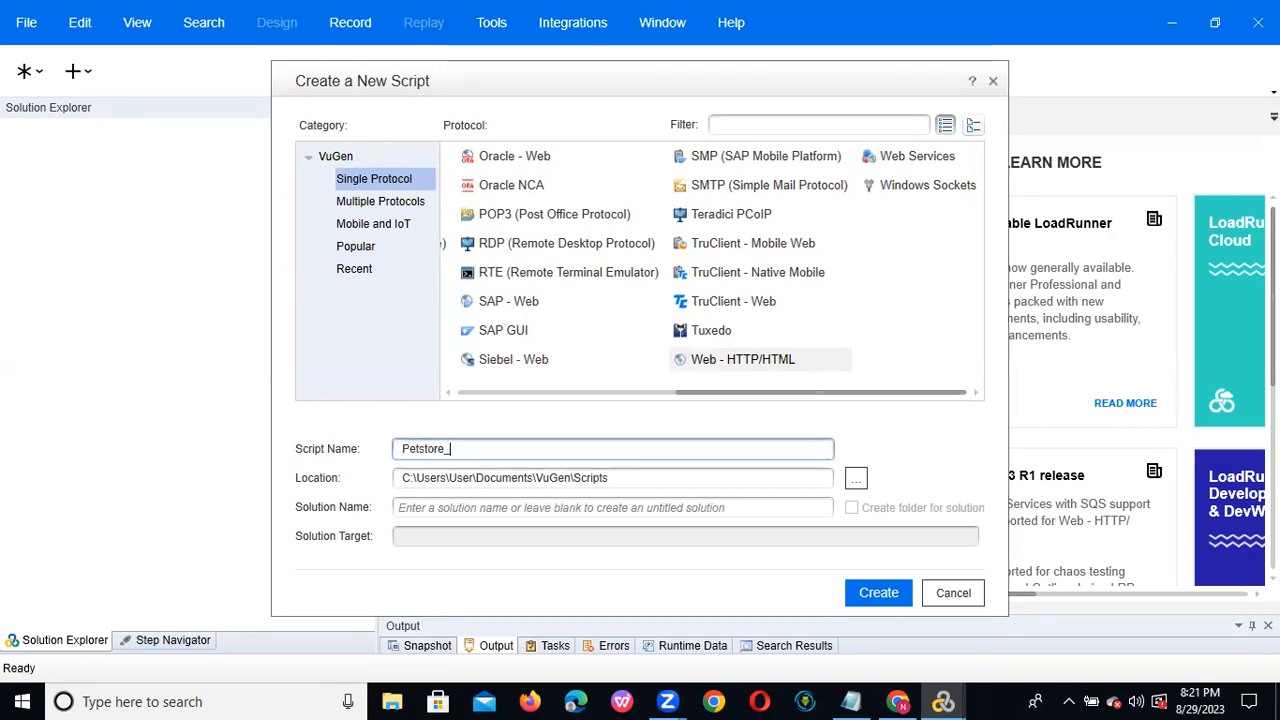
{"action": "type", "text": "Pet"}
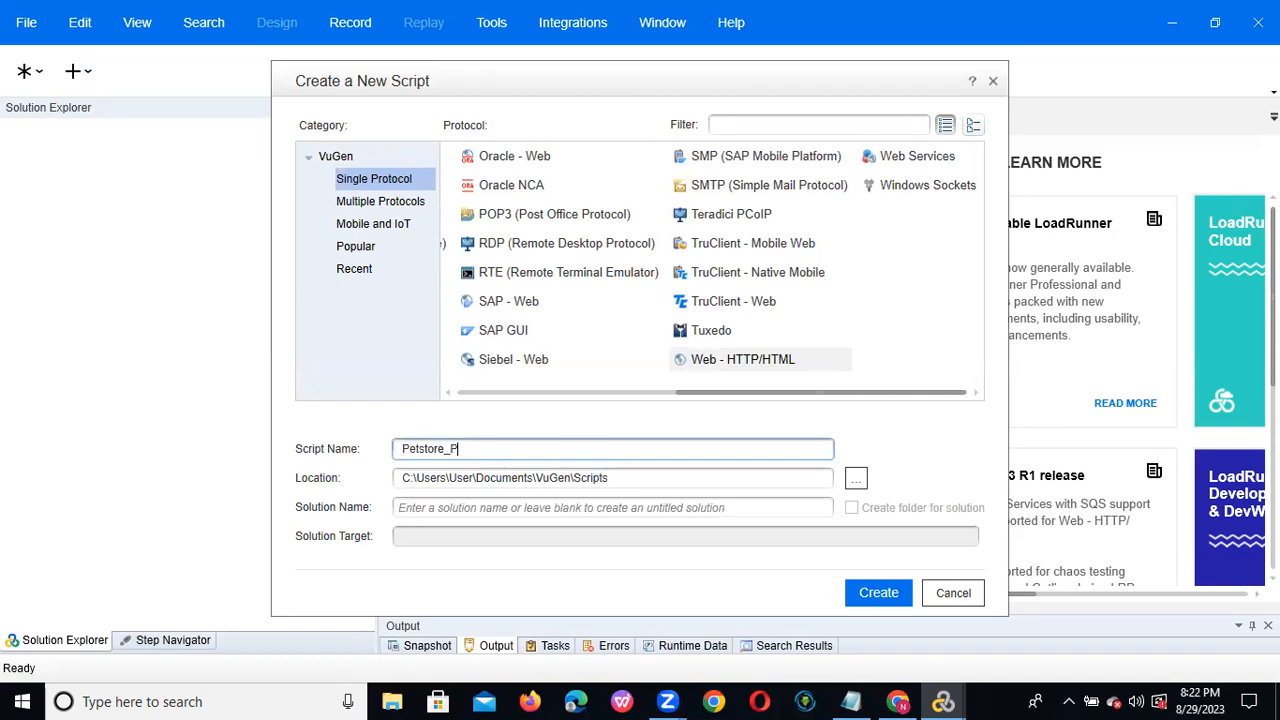
{"action": "type", "text": "Booking_29082023"}
Check the existing scripts in the save location, keep C:\Users\User\Documents\VuGen\Scripts and create the script.
{"action": "left_click_drag", "start_coordinate": [624, 484], "coordinate": [370, 485]}
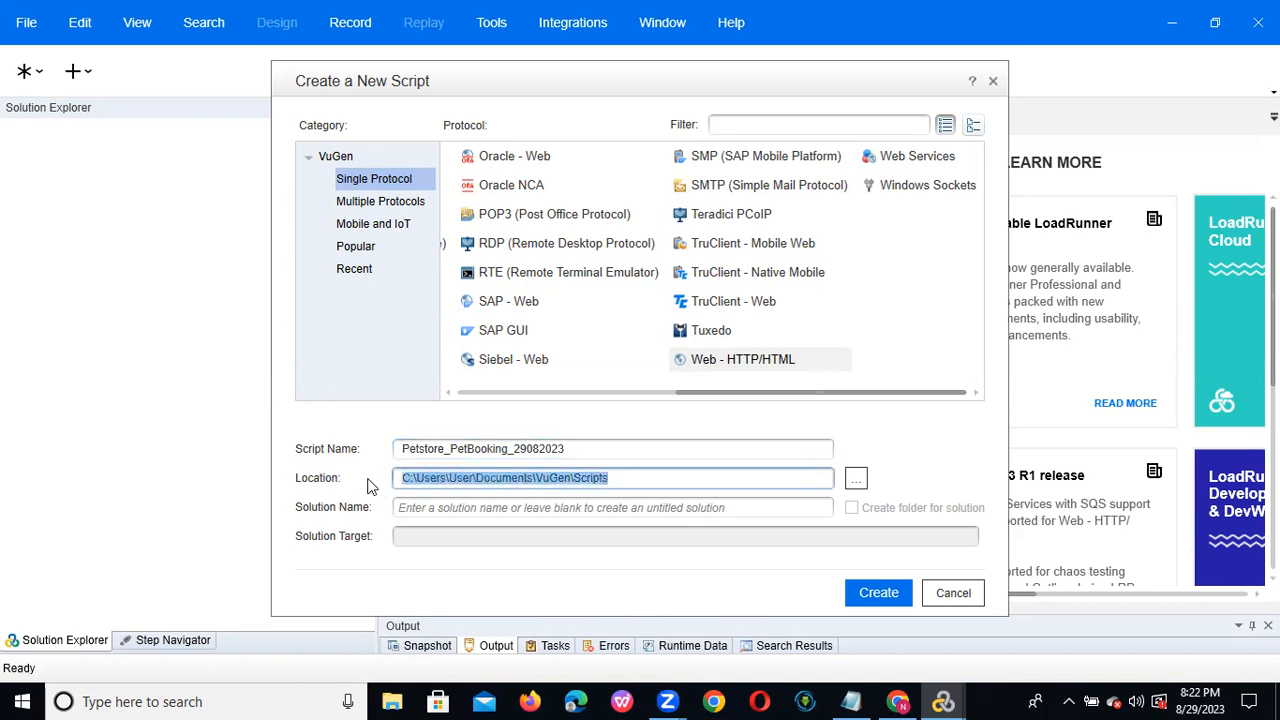
{"action": "left_click", "coordinate": [856, 481]}
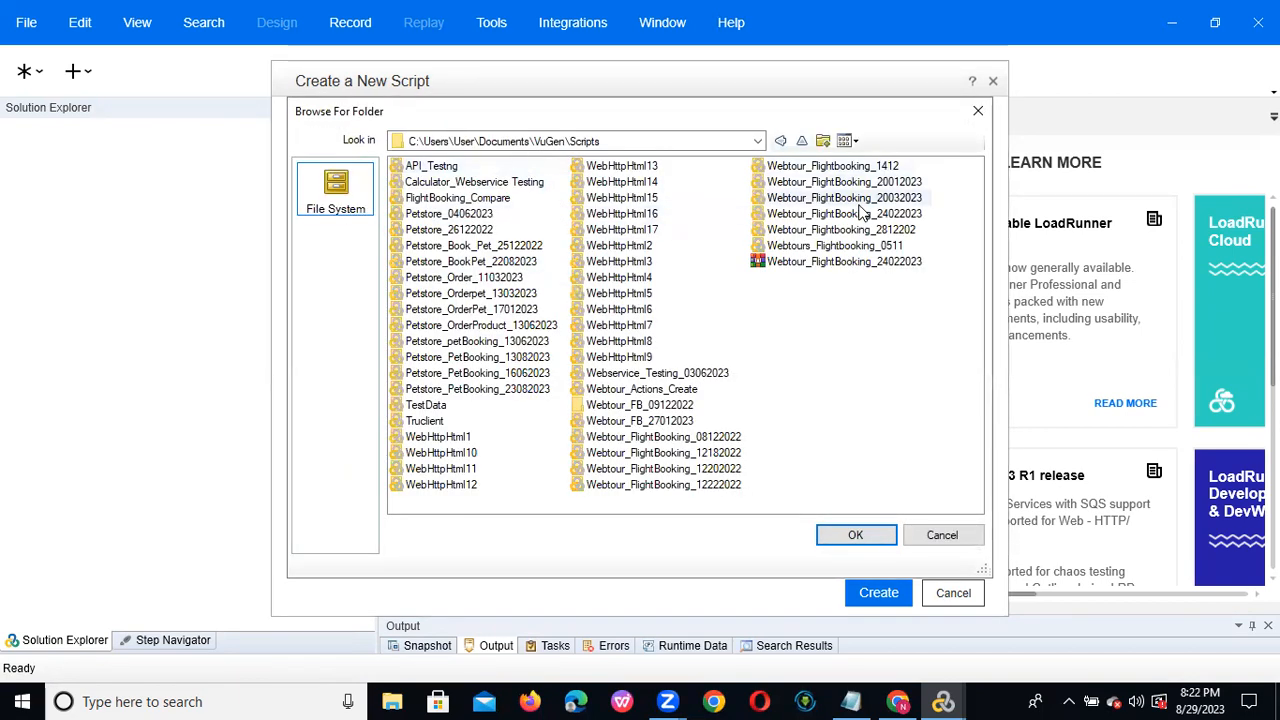
{"action": "left_click", "coordinate": [940, 533]}
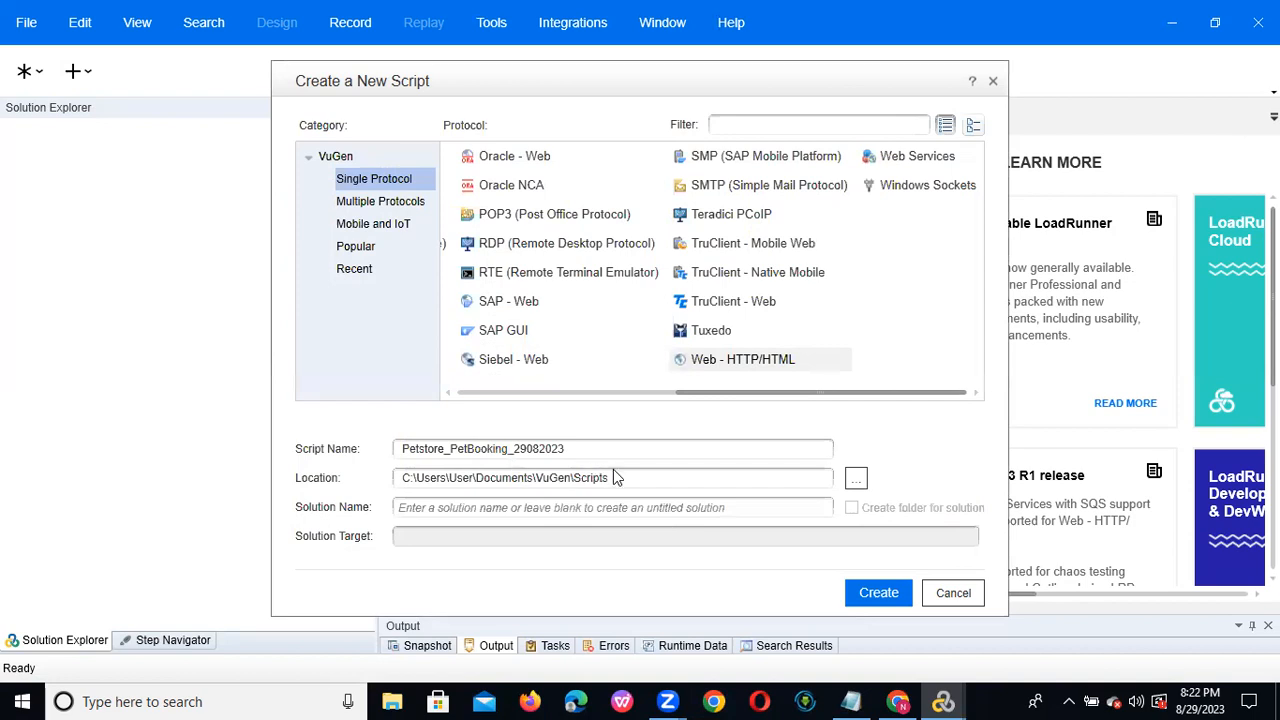
{"action": "left_click", "coordinate": [618, 477]}
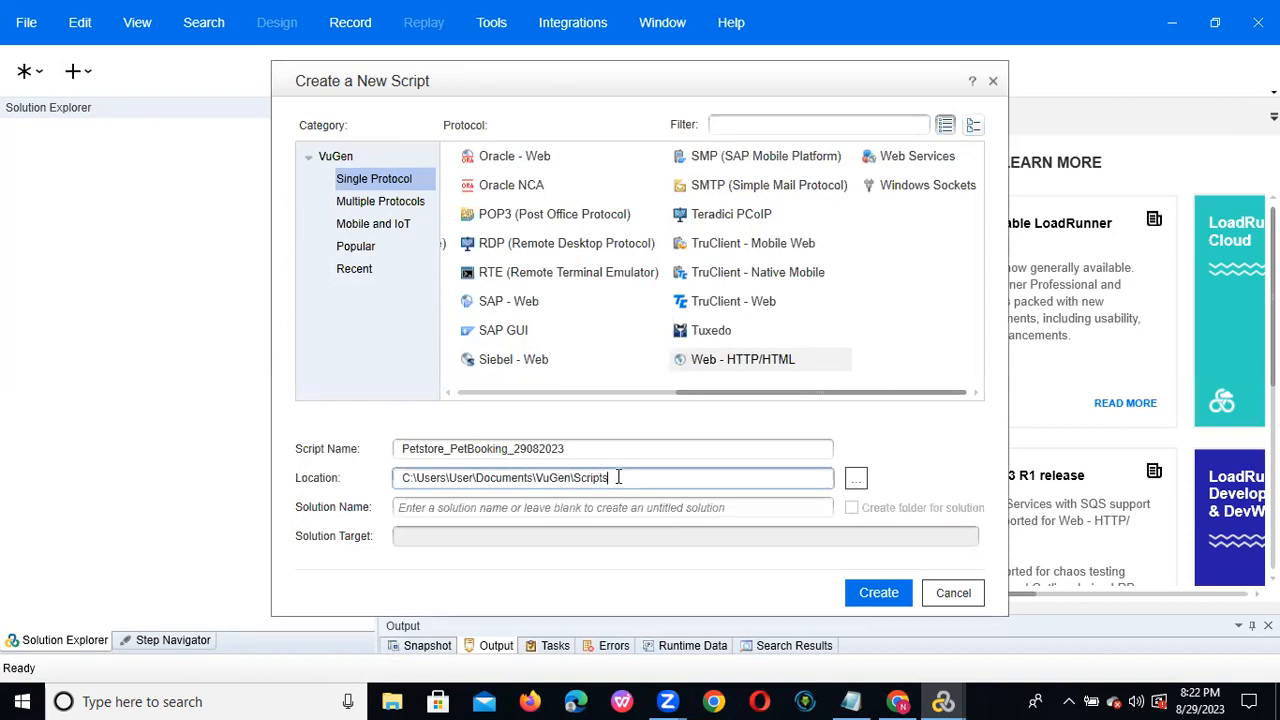
{"action": "left_click", "coordinate": [878, 593]}
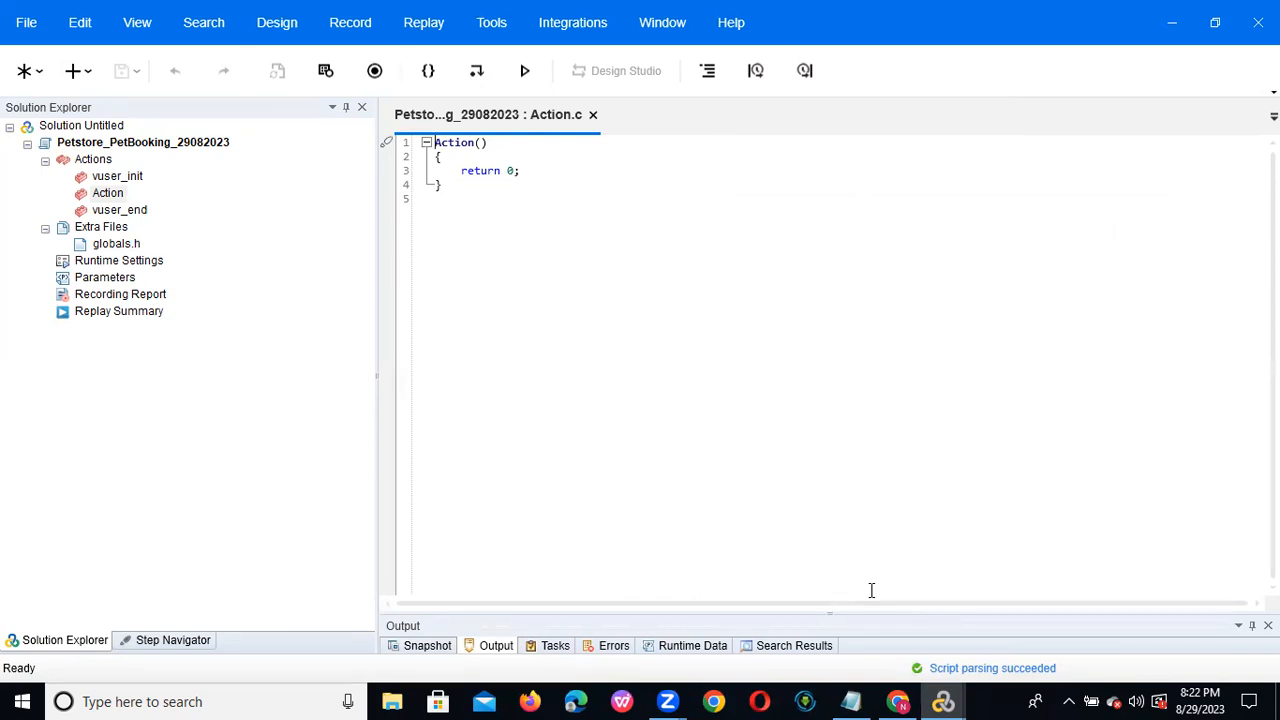
Open the recording settings for the script and review the available applications, keeping Google Chrome.
{"action": "left_click", "coordinate": [375, 72]}
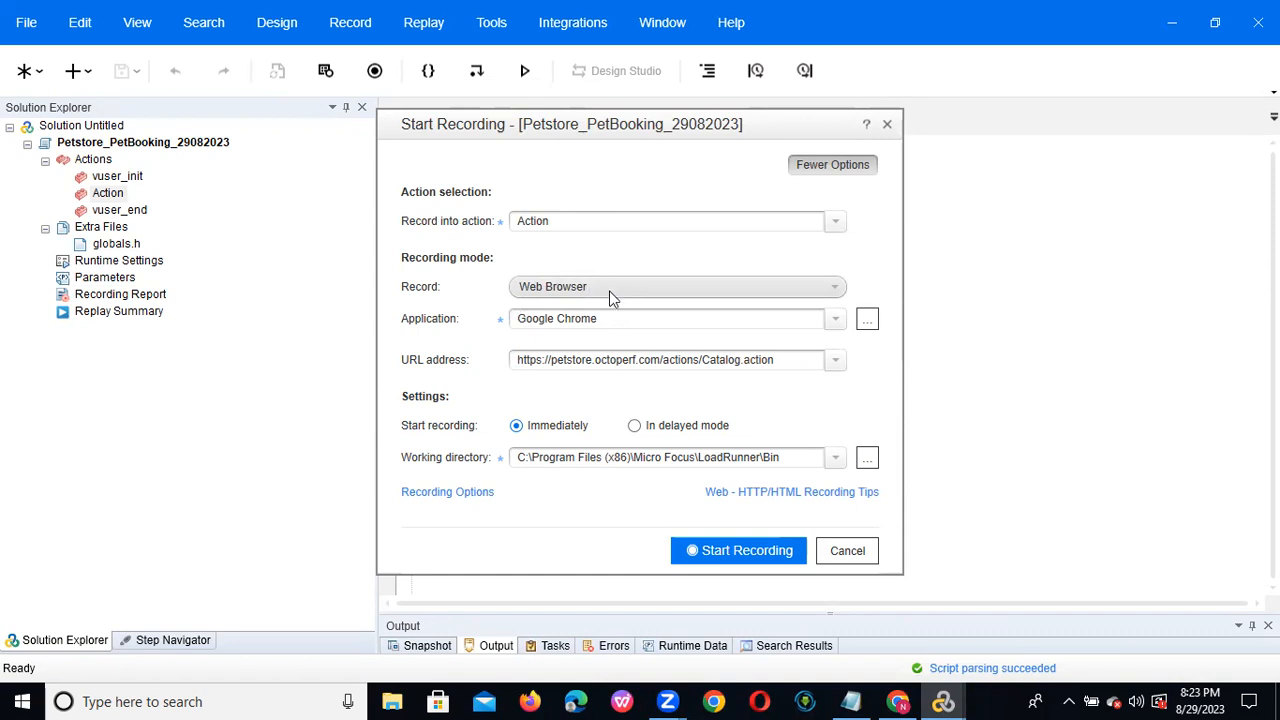
{"action": "left_click", "coordinate": [615, 318]}
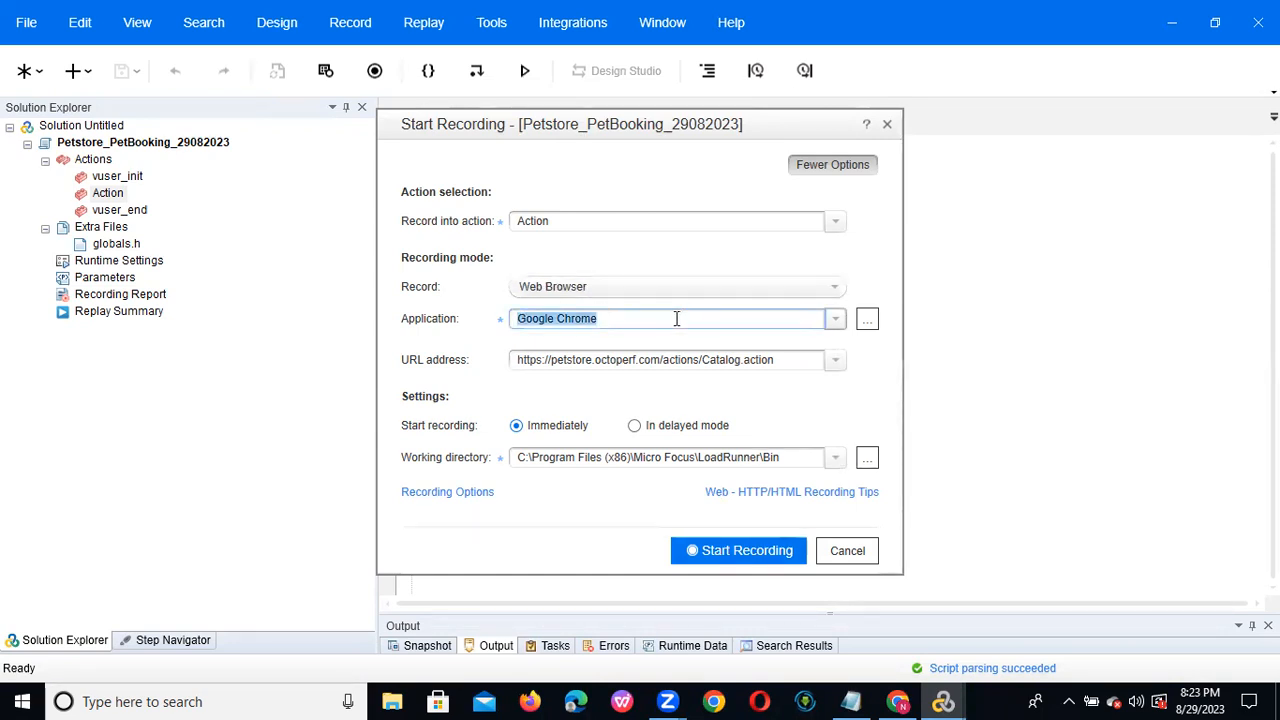
{"action": "left_click", "coordinate": [834, 321]}
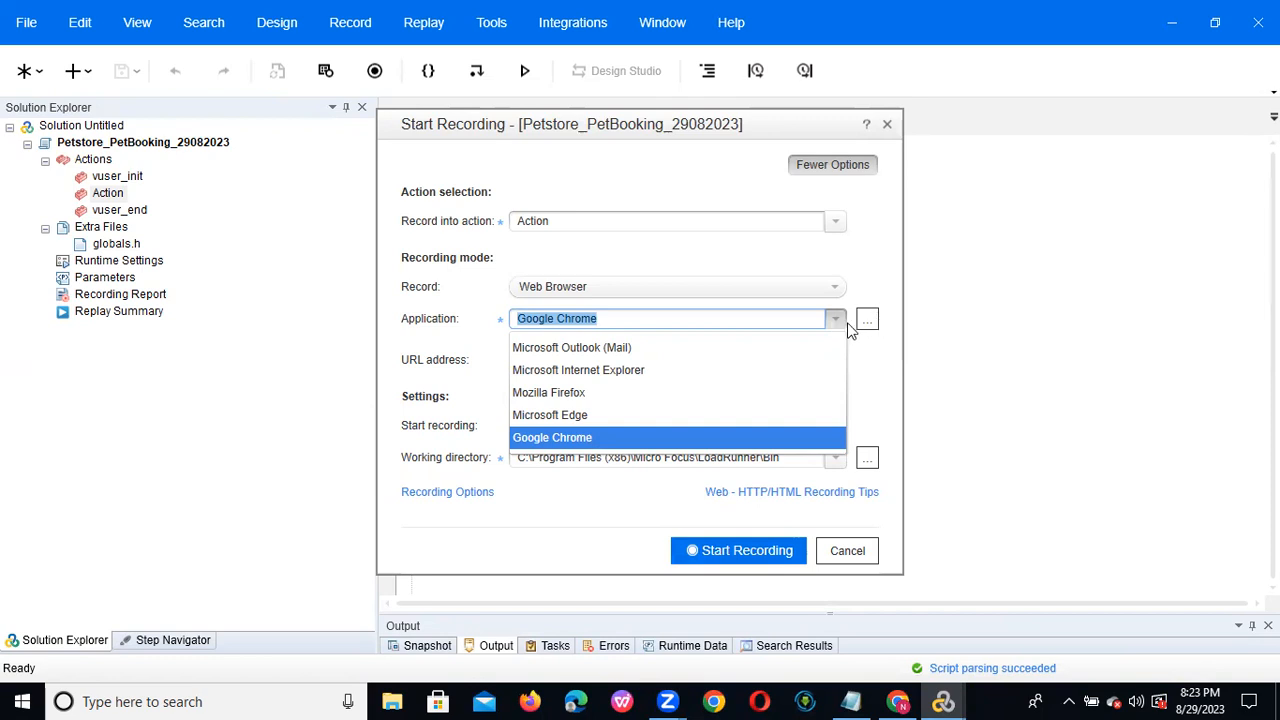
{"action": "left_click", "coordinate": [838, 324]}
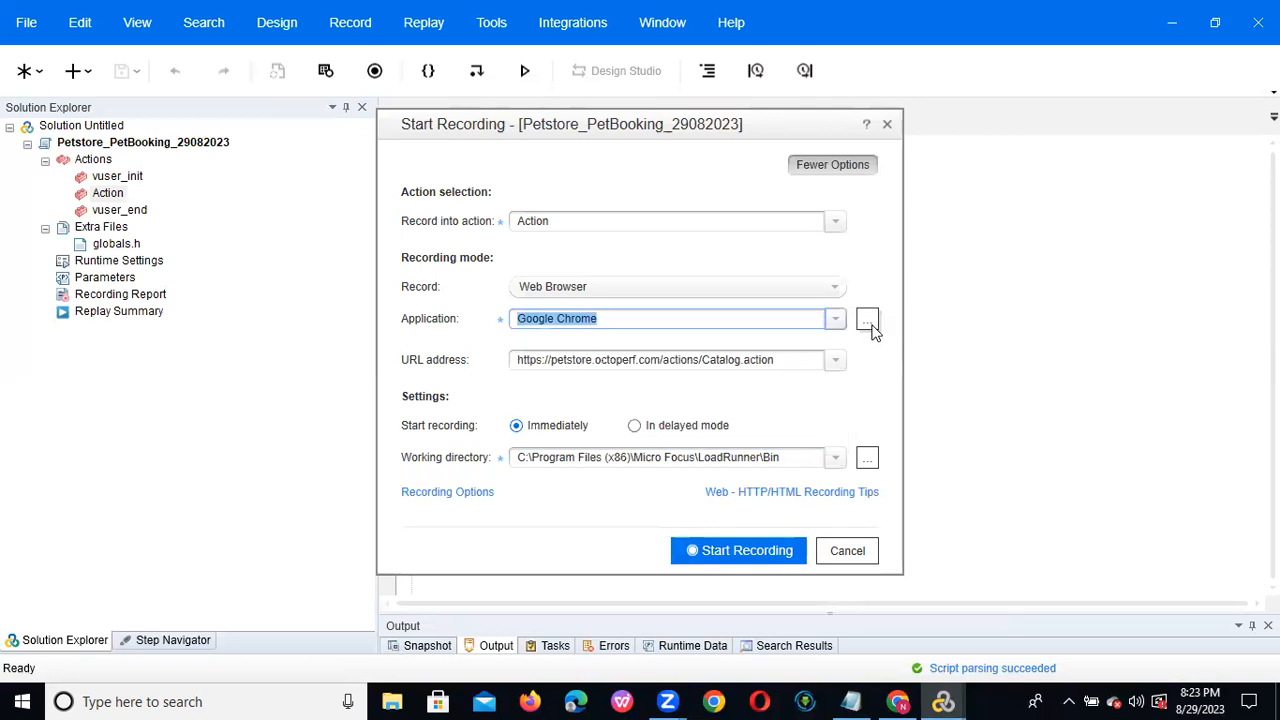
Browse for the recording application's executable on the C: drive in Program Files (x86)\Google and its Chrome folders.
{"action": "left_click", "coordinate": [870, 324]}
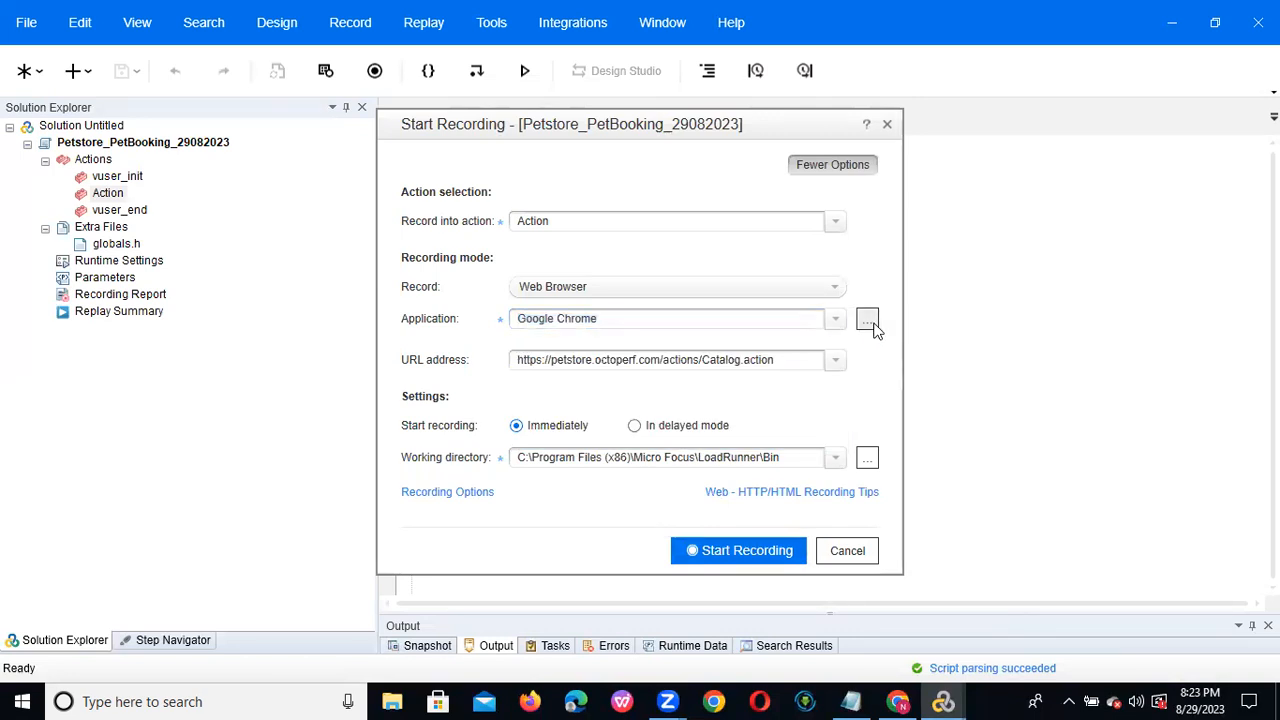
{"action": "left_click", "coordinate": [867, 321]}
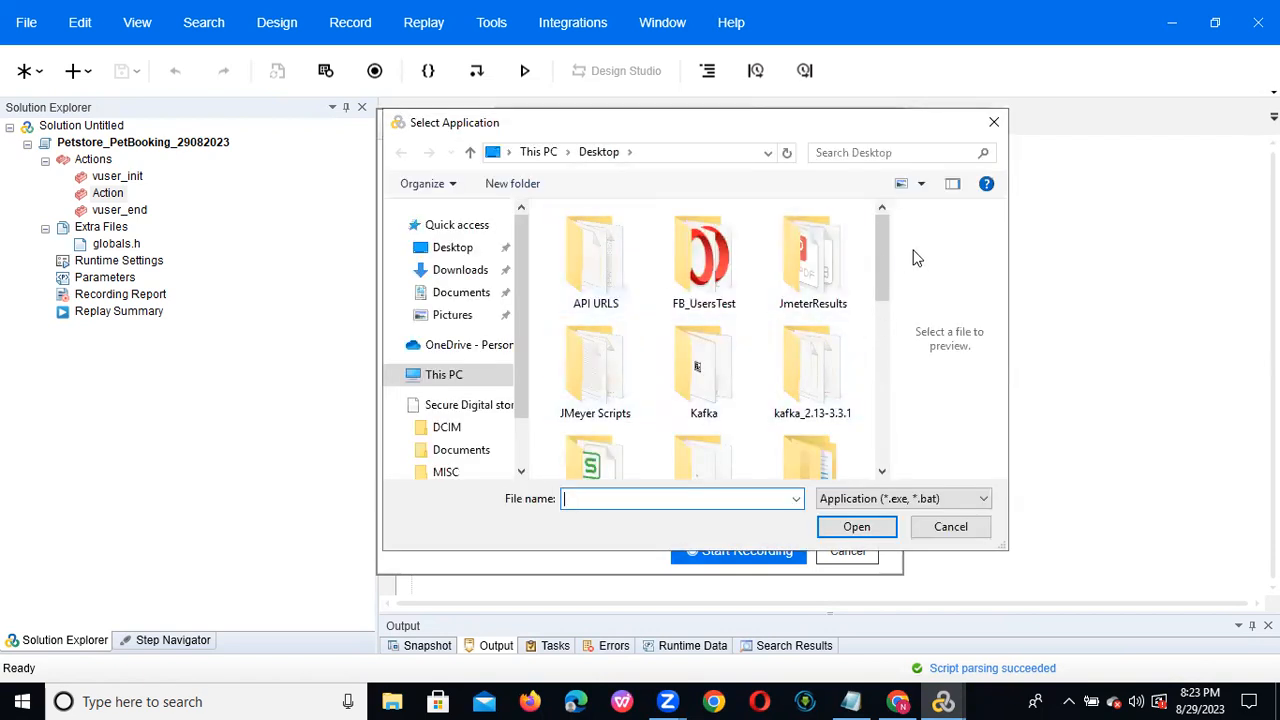
{"action": "left_click", "coordinate": [446, 380]}
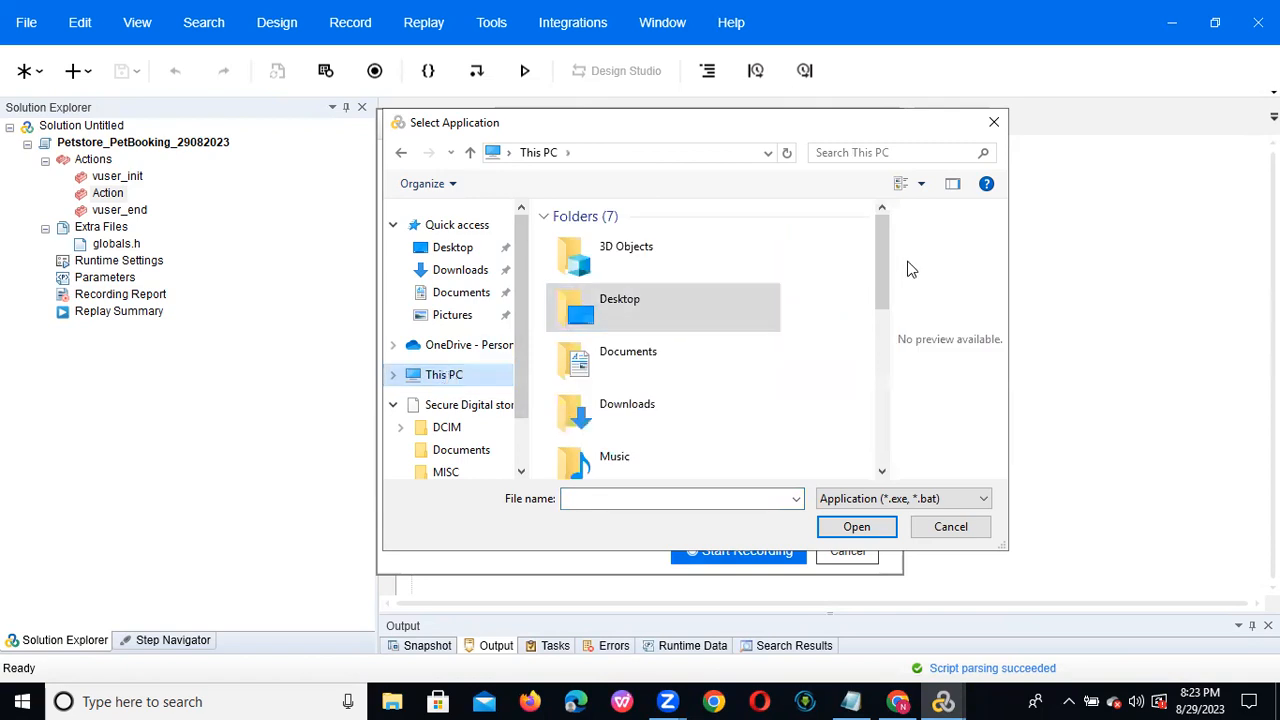
{"action": "left_click_drag", "start_coordinate": [879, 272], "coordinate": [853, 379]}
{"action": "double_click", "coordinate": [643, 321]}
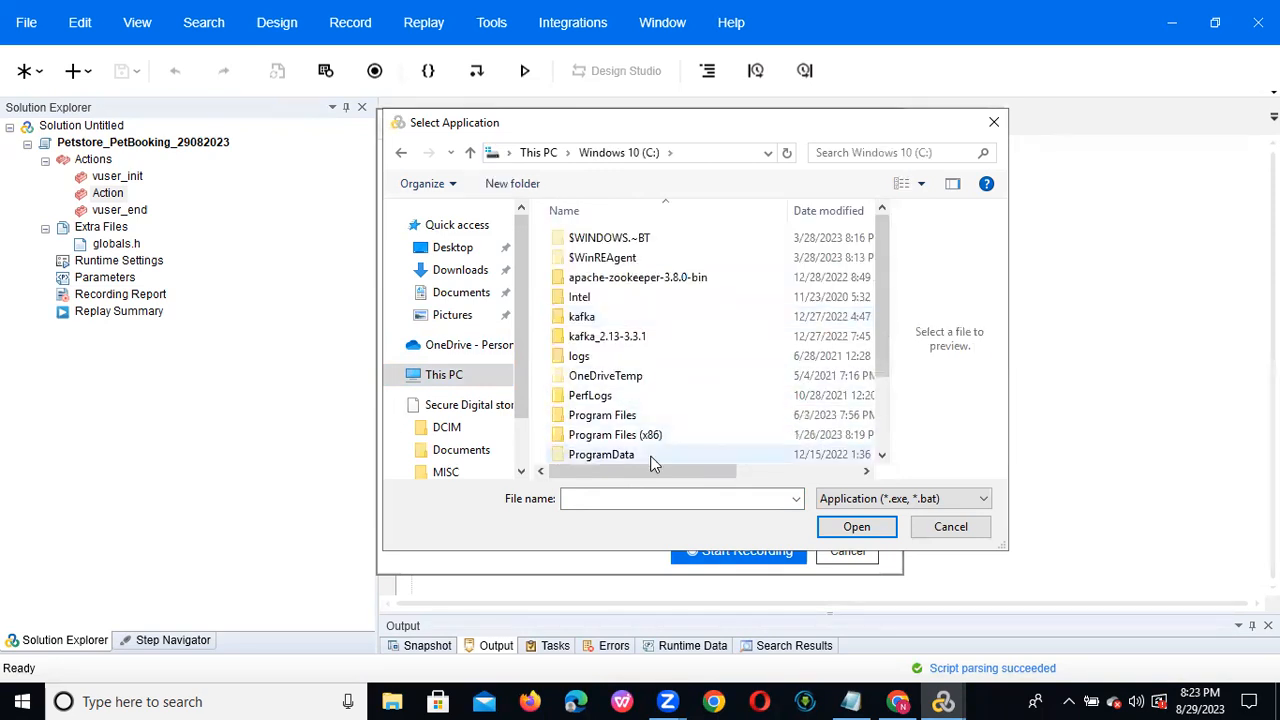
{"action": "double_click", "coordinate": [648, 436]}
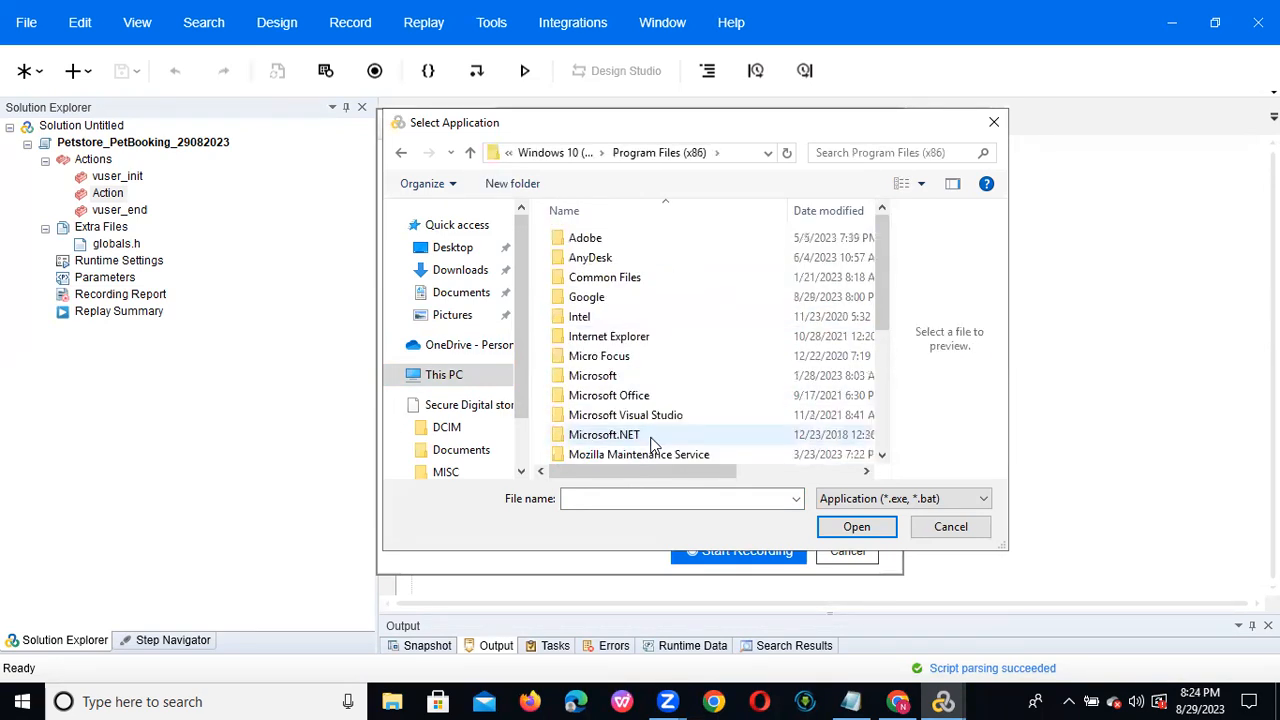
{"action": "double_click", "coordinate": [609, 298]}
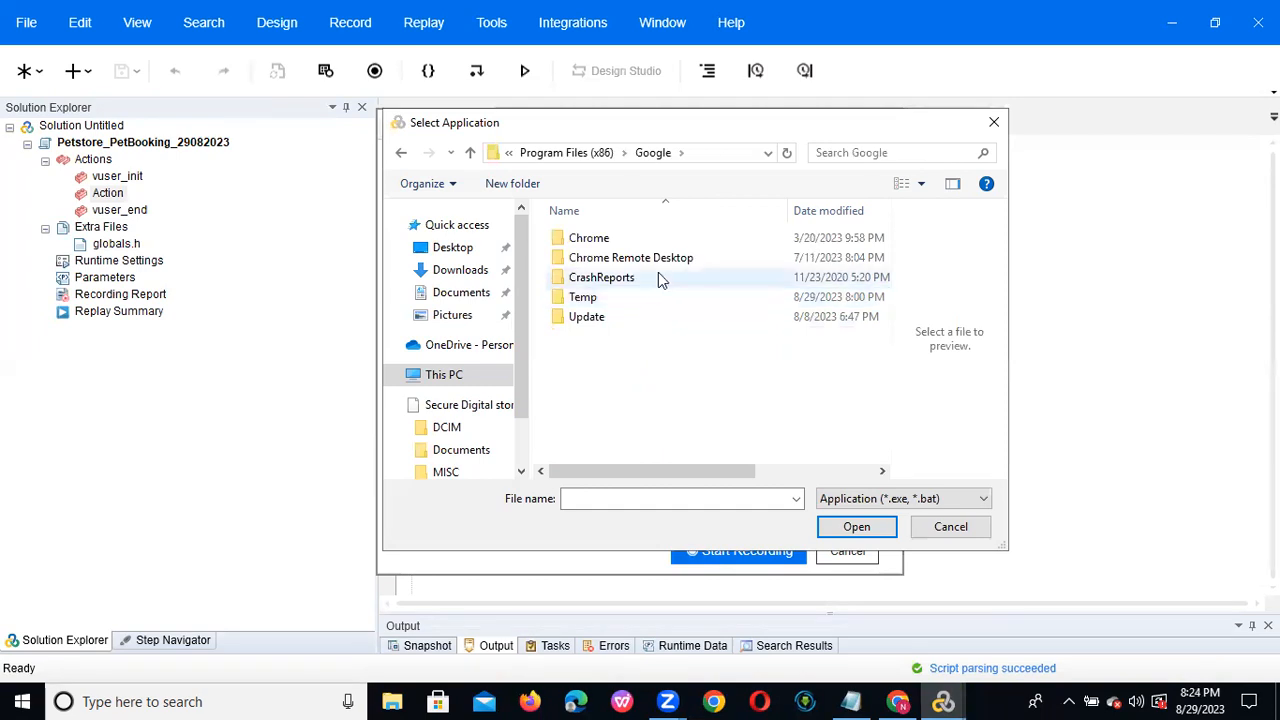
{"action": "double_click", "coordinate": [613, 238]}
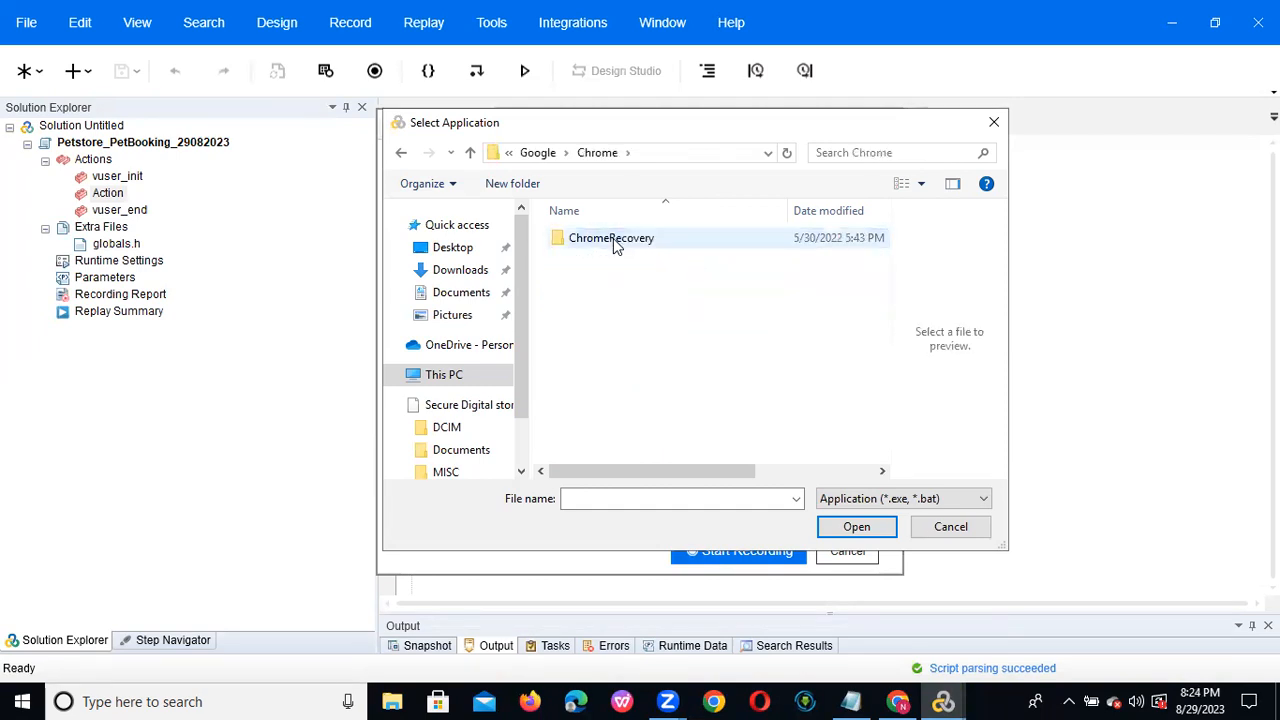
{"action": "double_click", "coordinate": [614, 239]}
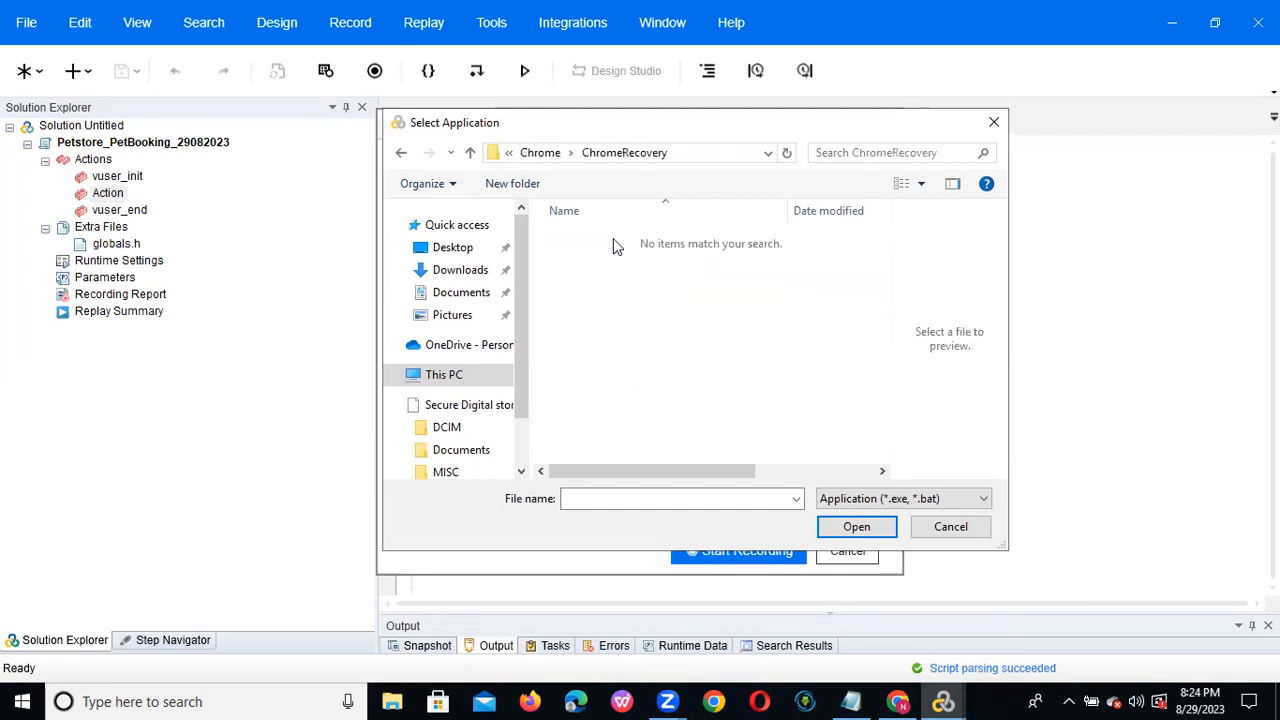
{"action": "left_click", "coordinate": [399, 155]}
{"action": "left_click", "coordinate": [399, 155]}
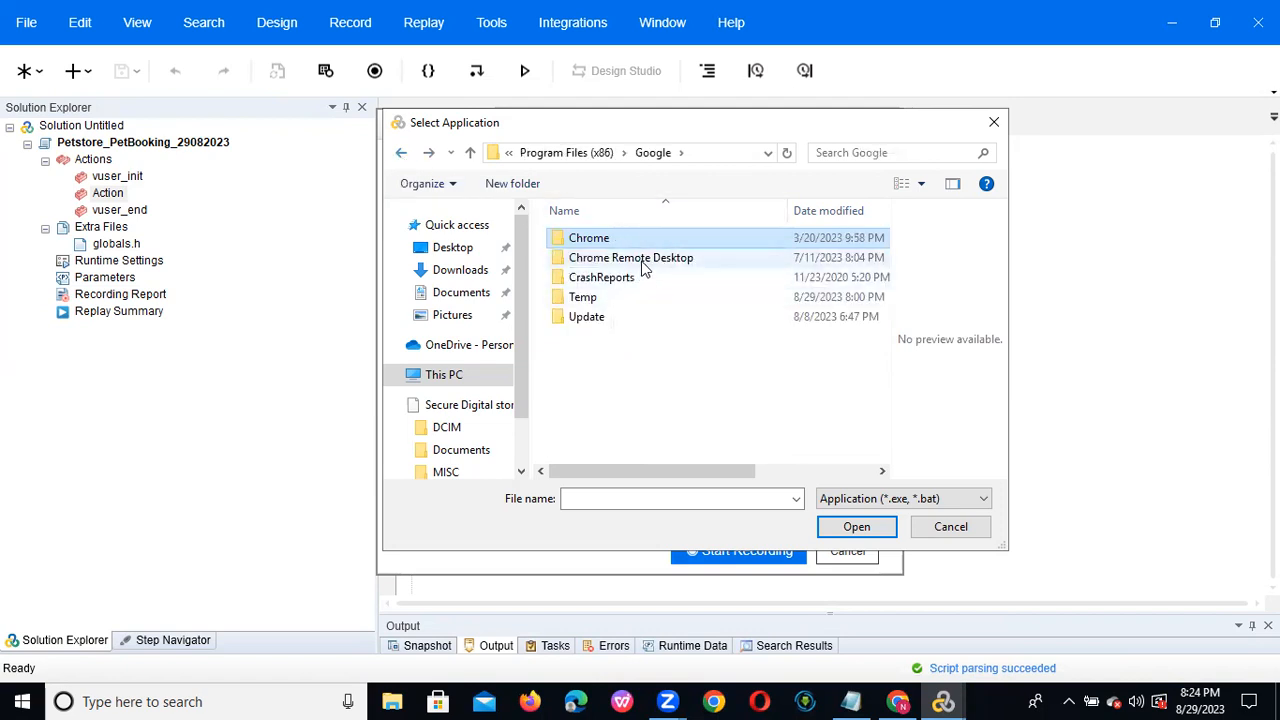
{"action": "double_click", "coordinate": [604, 248]}
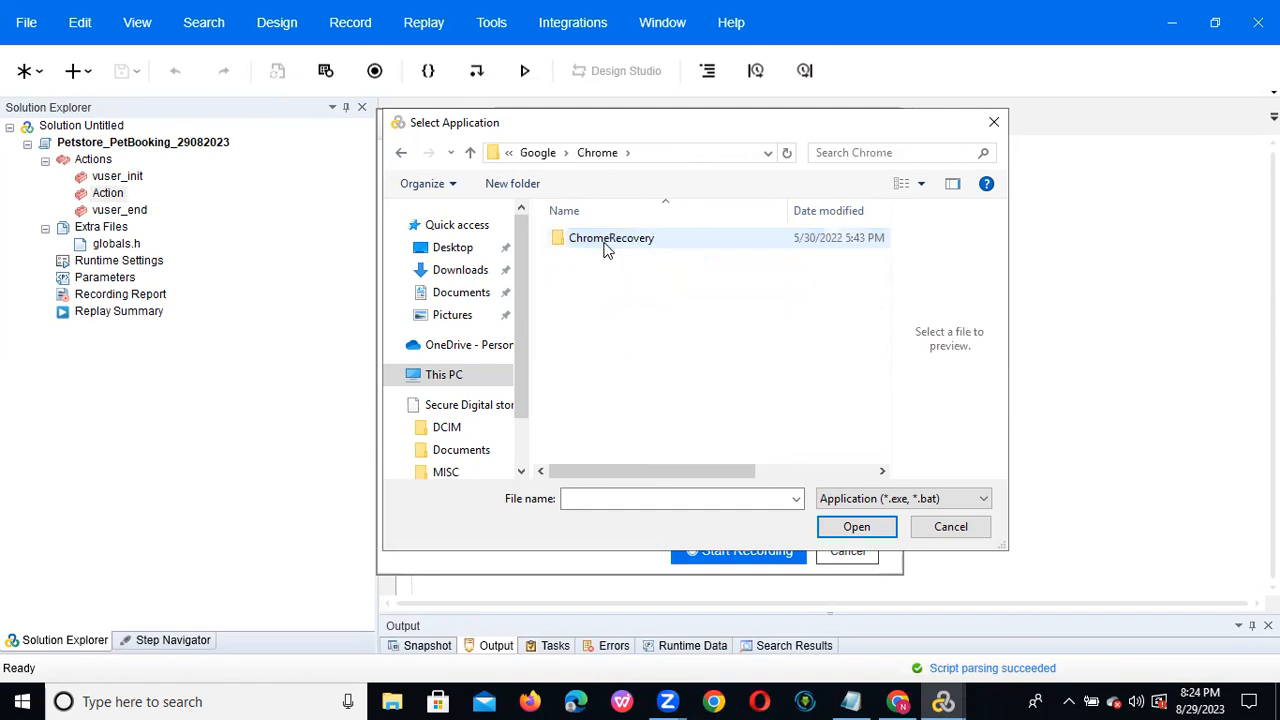
{"action": "left_click", "coordinate": [399, 155]}
{"action": "left_click", "coordinate": [399, 155]}
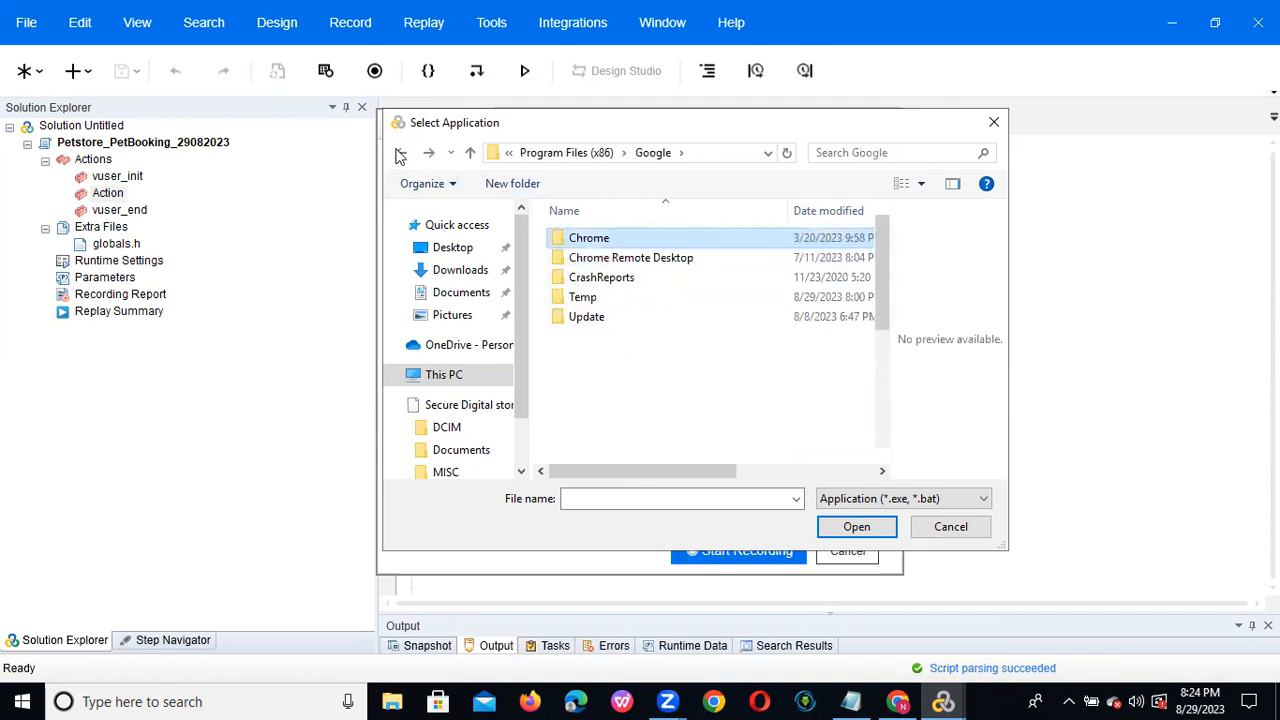
{"action": "left_click_drag", "start_coordinate": [885, 277], "coordinate": [878, 388]}
{"action": "left_click", "coordinate": [894, 300]}
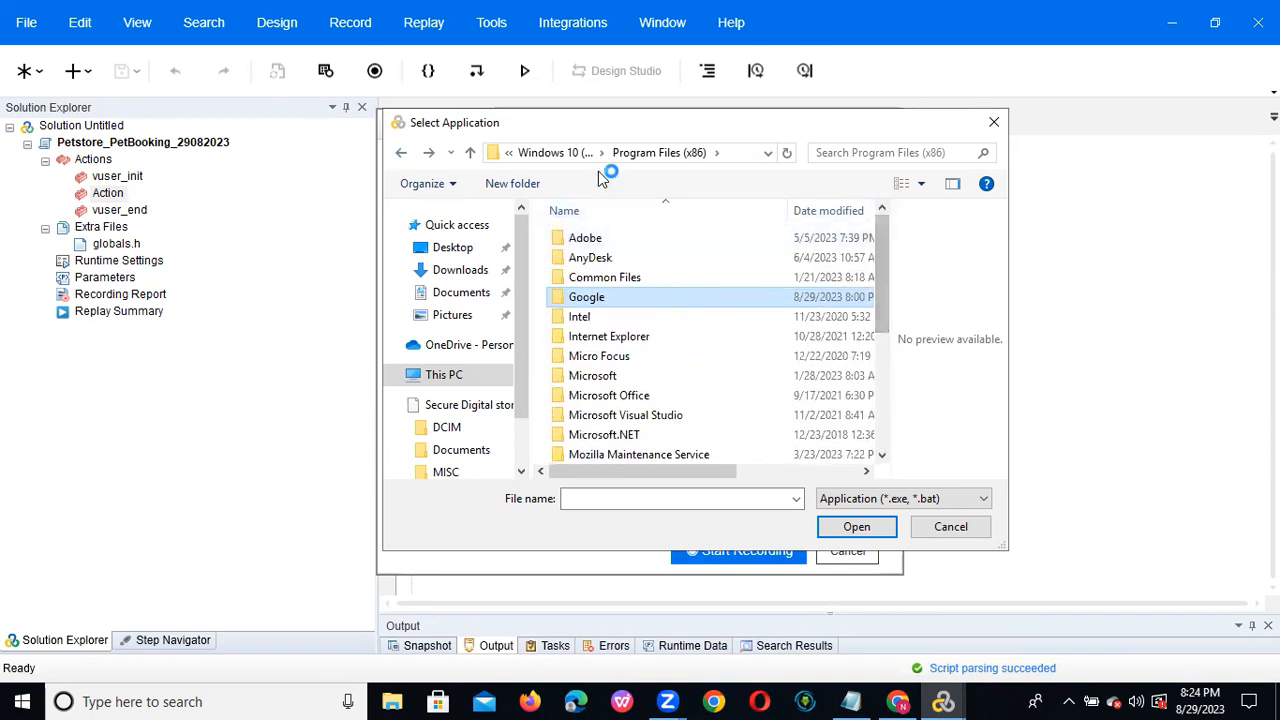
Locate chrome in C:\Program Files\Google\Chrome\Application, cancel the file selection and keep Google Chrome from the available applications.
{"action": "left_click", "coordinate": [553, 153]}
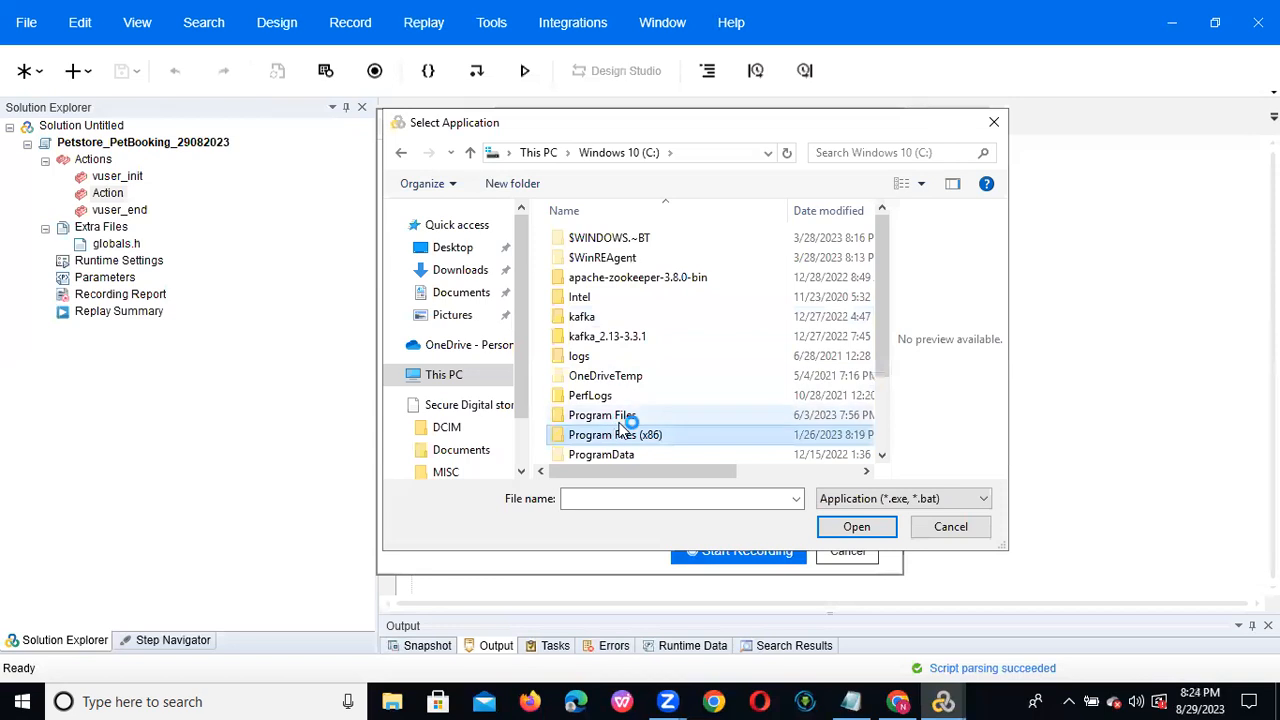
{"action": "double_click", "coordinate": [615, 416]}
{"action": "double_click", "coordinate": [629, 283]}
{"action": "double_click", "coordinate": [590, 245]}
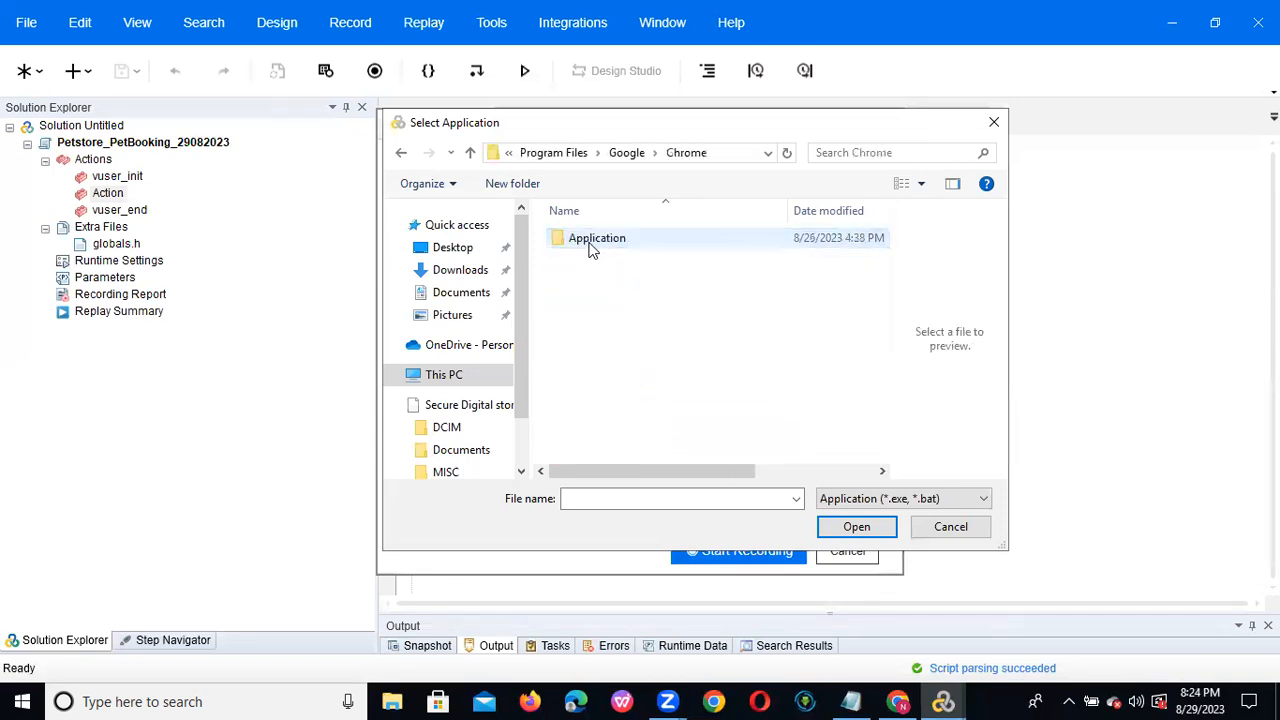
{"action": "double_click", "coordinate": [591, 247]}
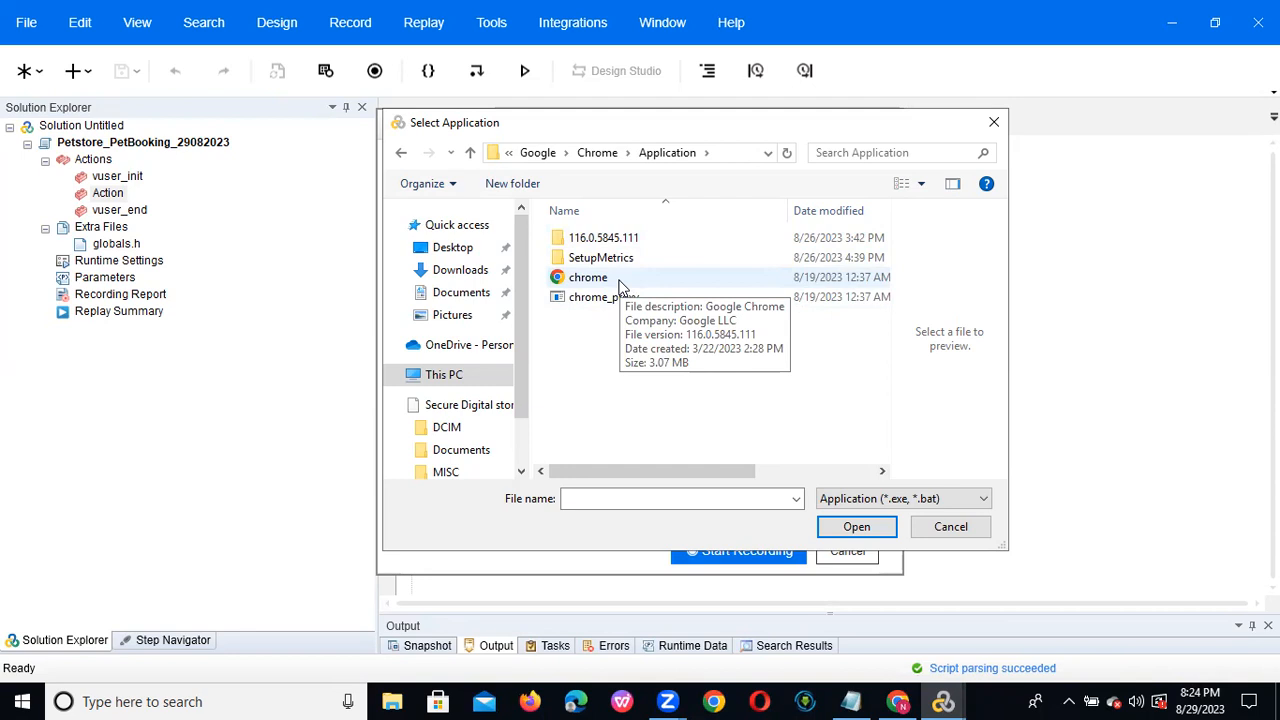
{"action": "left_click", "coordinate": [618, 283]}
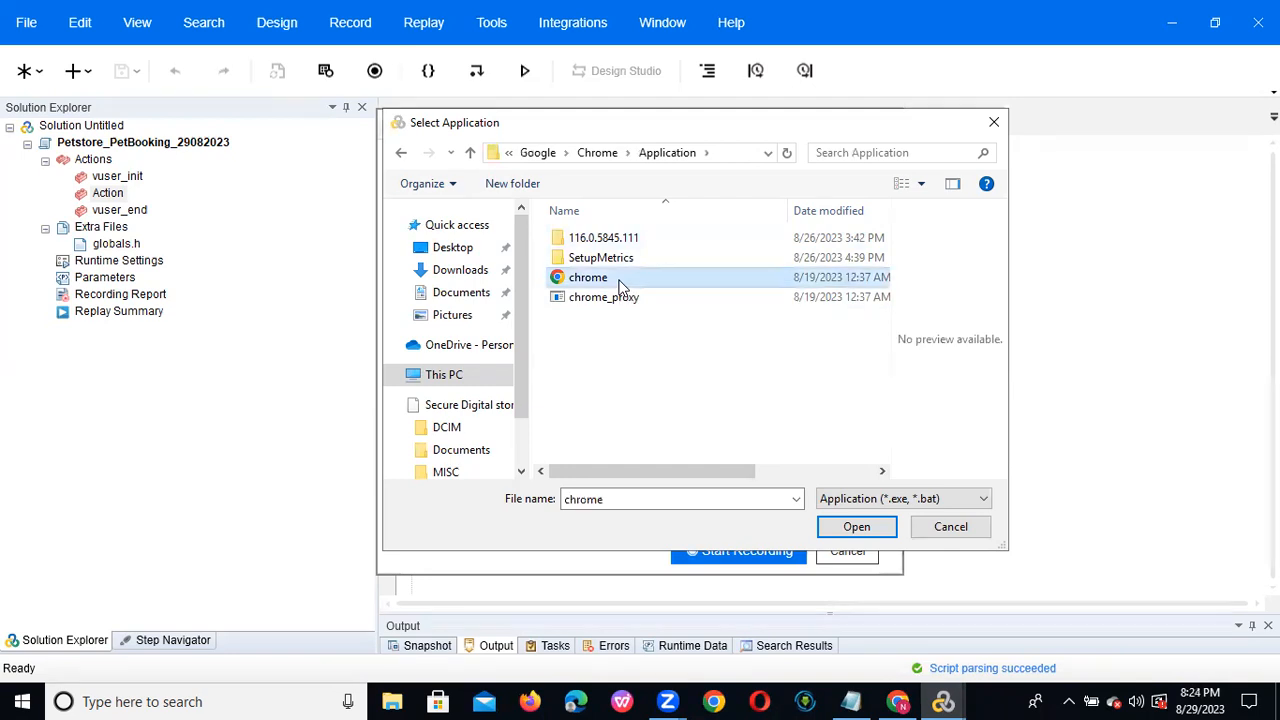
{"action": "left_click", "coordinate": [968, 531]}
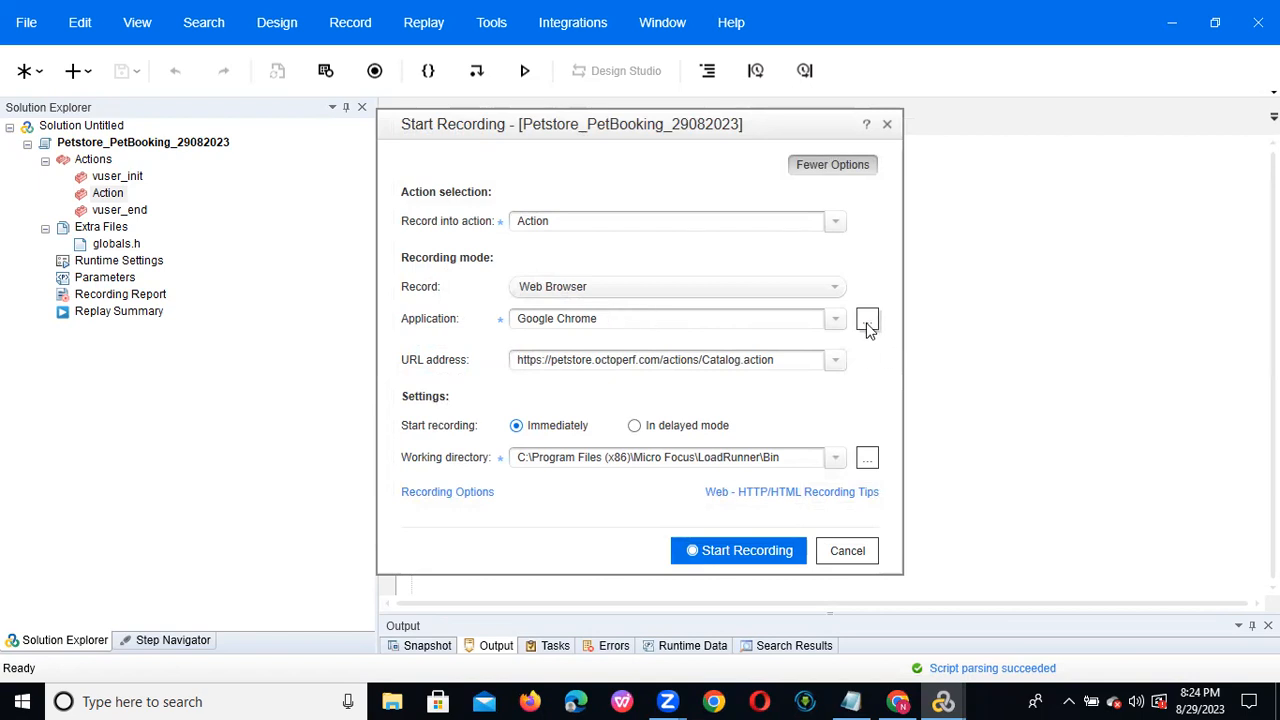
{"action": "left_click", "coordinate": [833, 326]}
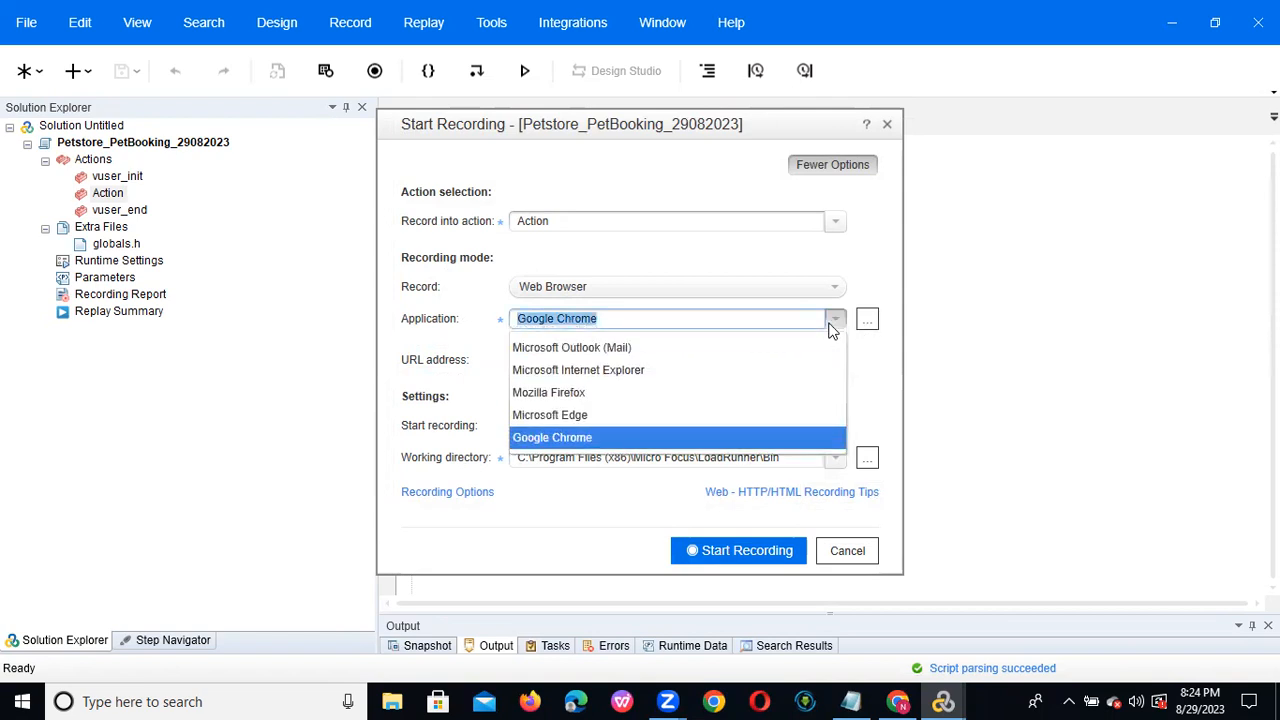
{"action": "left_click", "coordinate": [868, 354]}
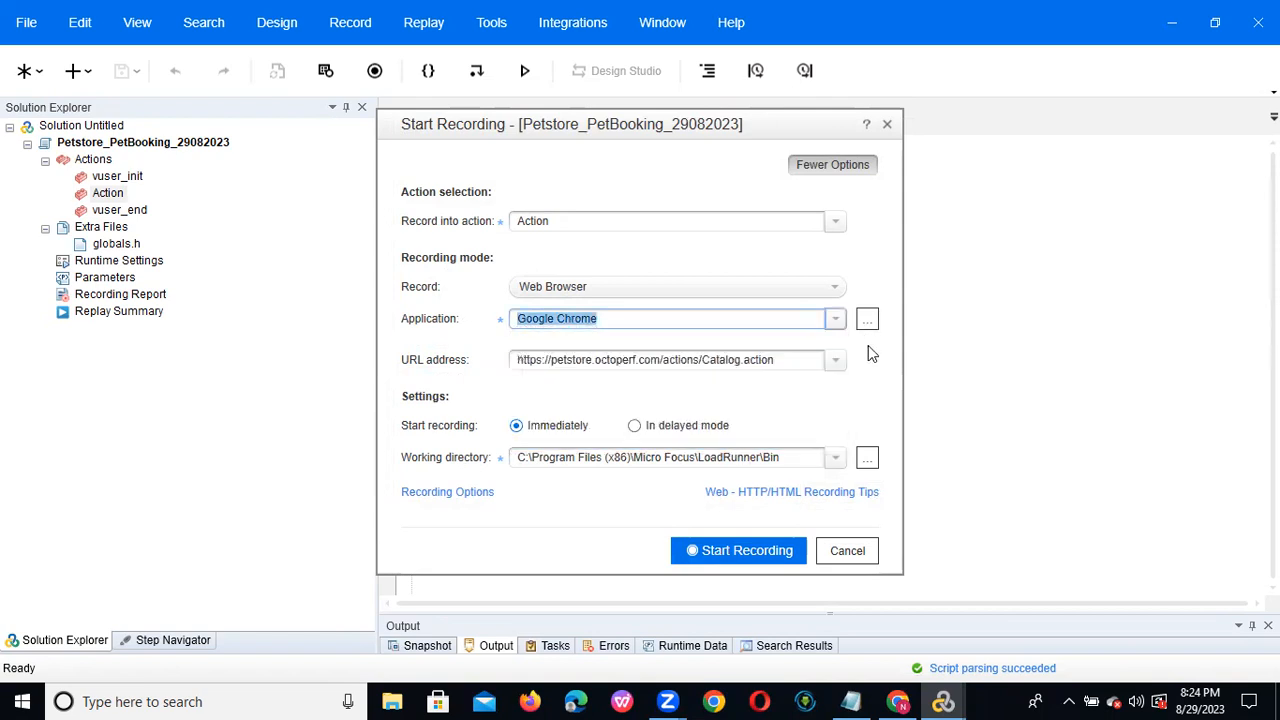
{"action": "left_click", "coordinate": [778, 363]}
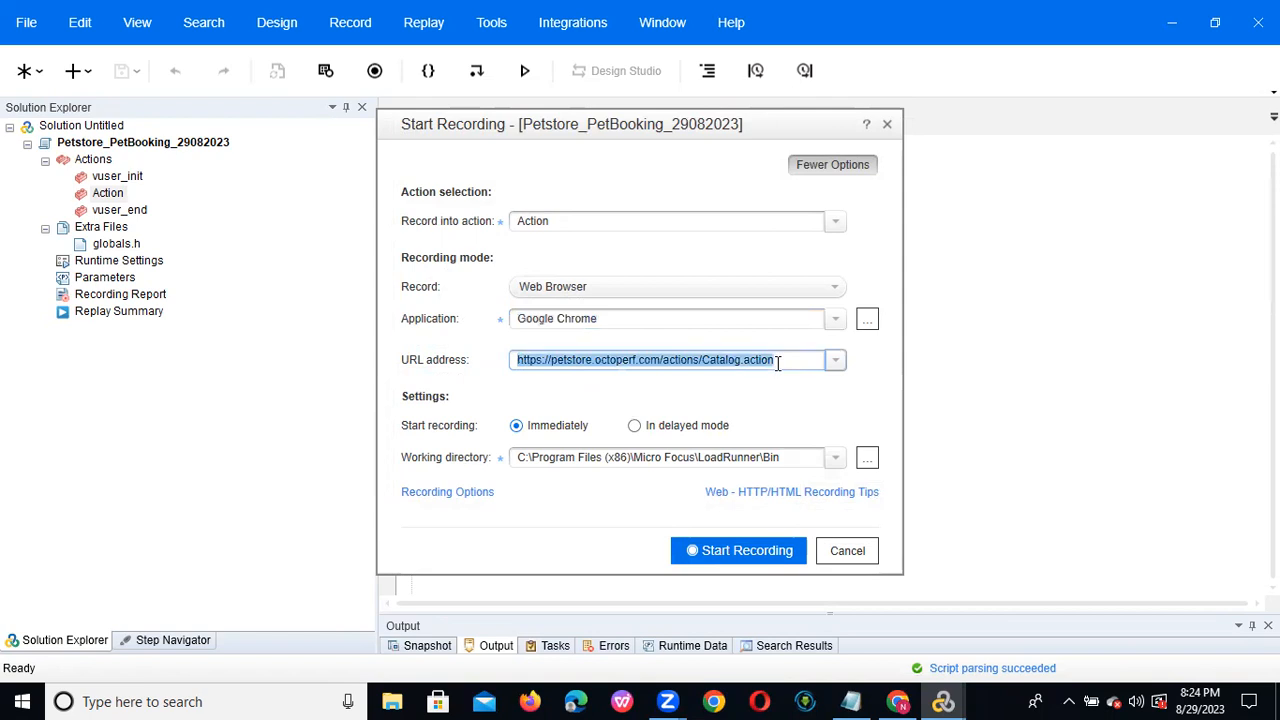
{"action": "key", "text": "BackSpace"}
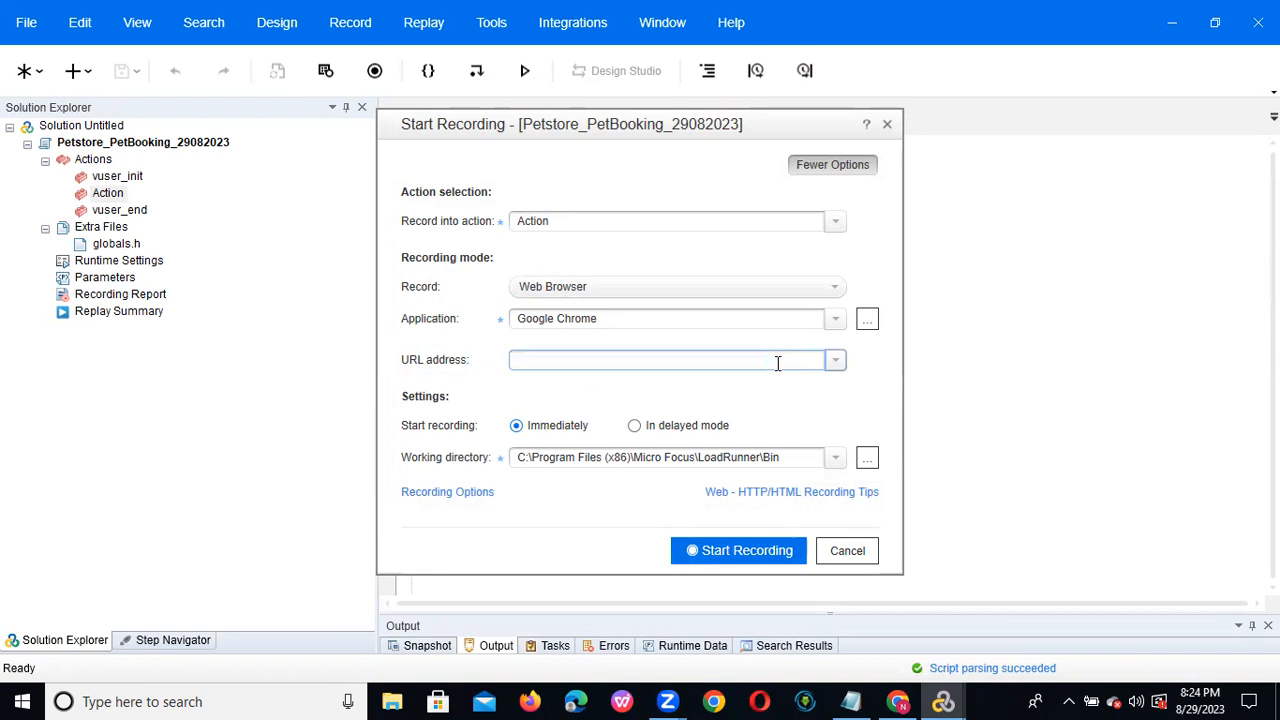
{"action": "type", "text": "www.facebook.com"}
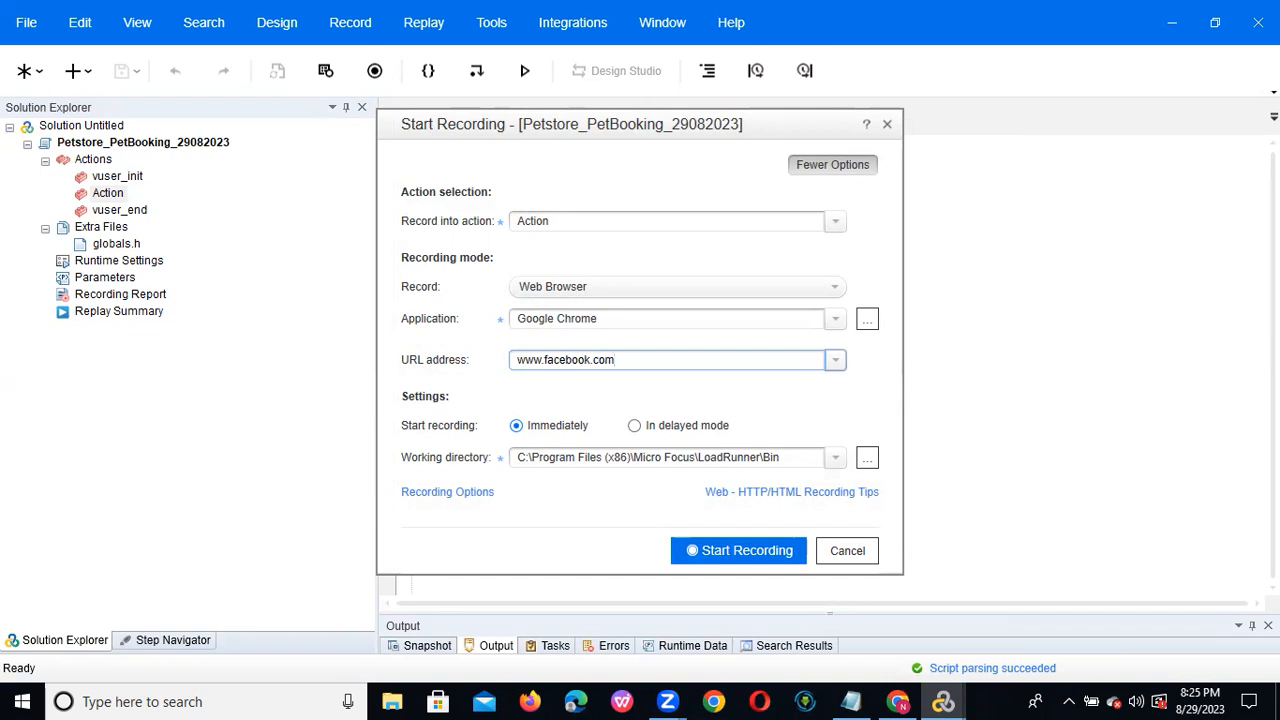
{"action": "key", "text": "BackSpace"}
{"action": "key", "text": "BackSpace"}
{"action": "key", "text": "BackSpace"}
{"action": "key", "text": "BackSpace"}
{"action": "key", "text": "BackSpace"}
{"action": "key", "text": "BackSpace"}
{"action": "key", "text": "BackSpace"}
{"action": "key", "text": "BackSpace"}
{"action": "key", "text": "BackSpace"}
{"action": "key", "text": "BackSpace"}
{"action": "key", "text": "BackSpace"}
{"action": "key", "text": "BackSpace"}
{"action": "key", "text": "BackSpace"}
{"action": "key", "text": "BackSpace"}
{"action": "key", "text": "BackSpace"}
{"action": "key", "text": "BackSpace"}
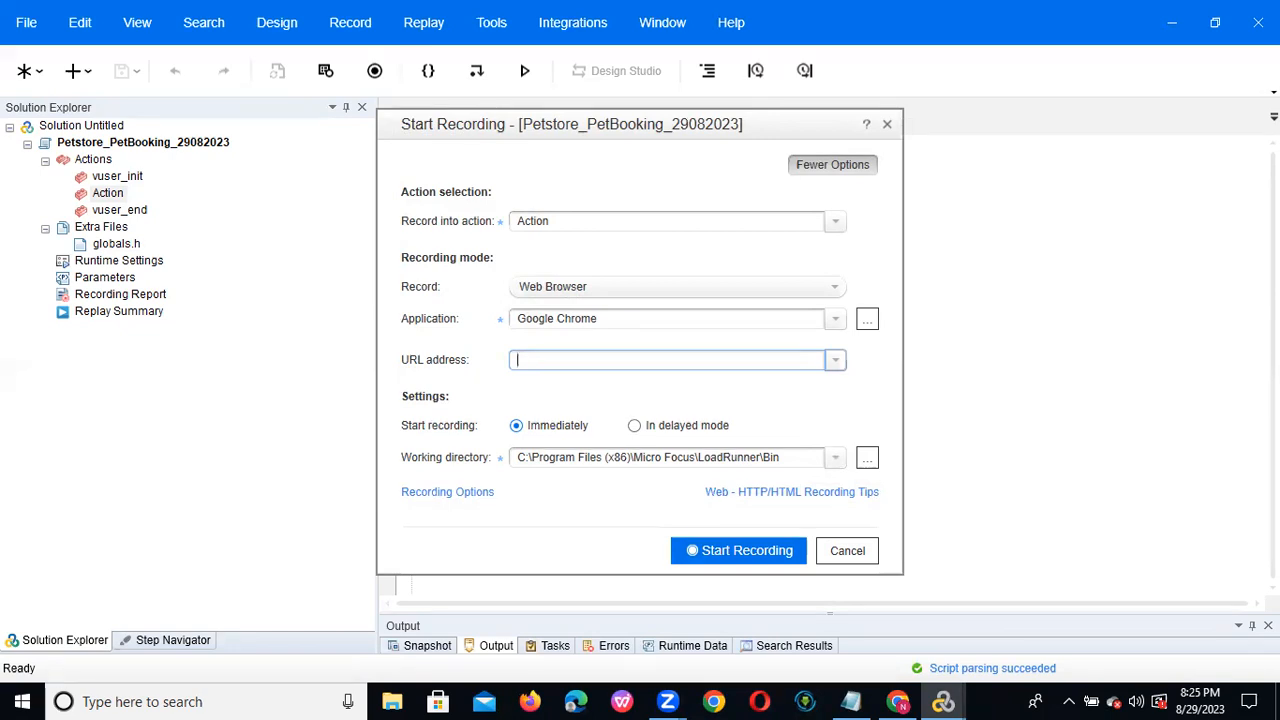
{"action": "left_click", "coordinate": [899, 703]}
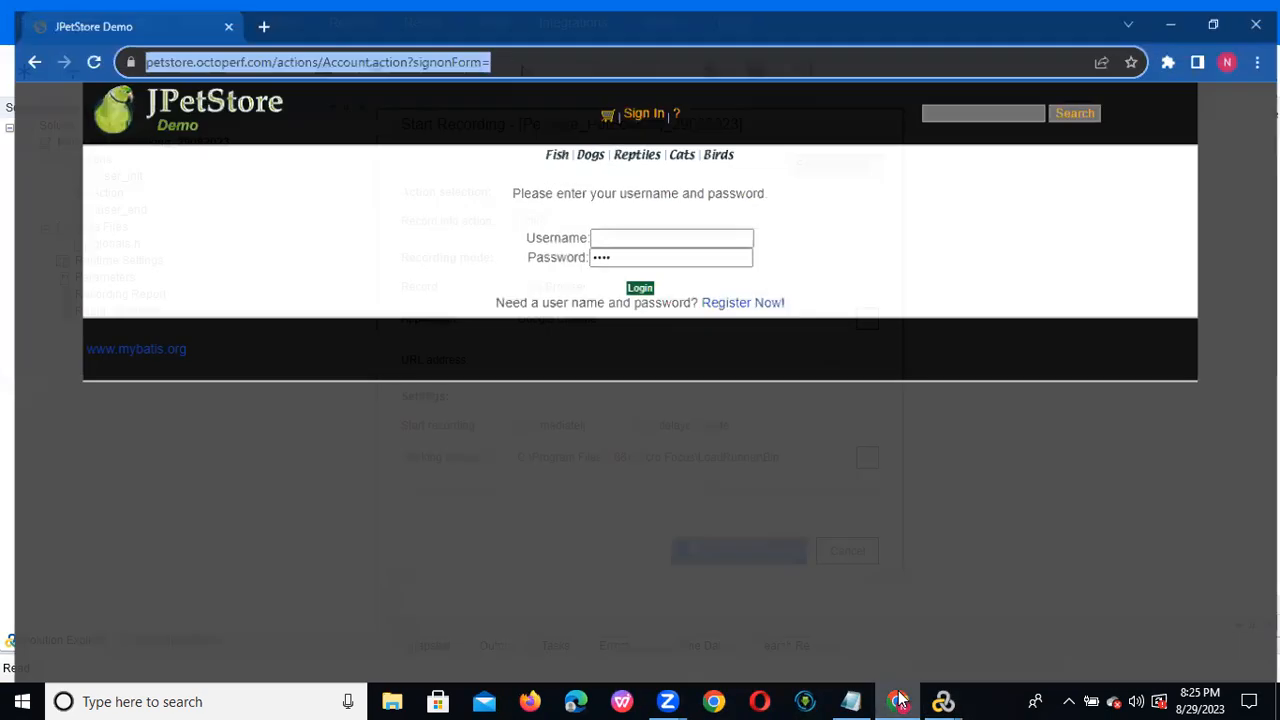
{"action": "left_click", "coordinate": [512, 53]}
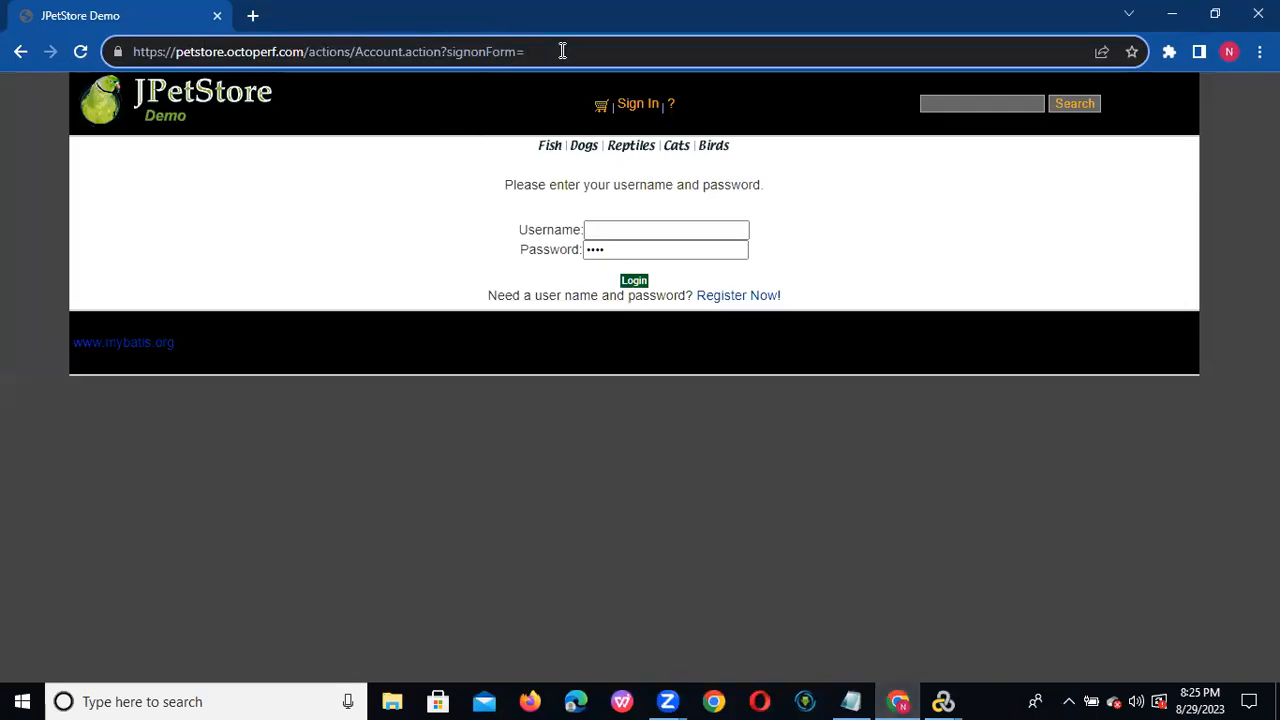
{"action": "key", "text": "ctrl+a"}
{"action": "key", "text": "ctrl+c"}
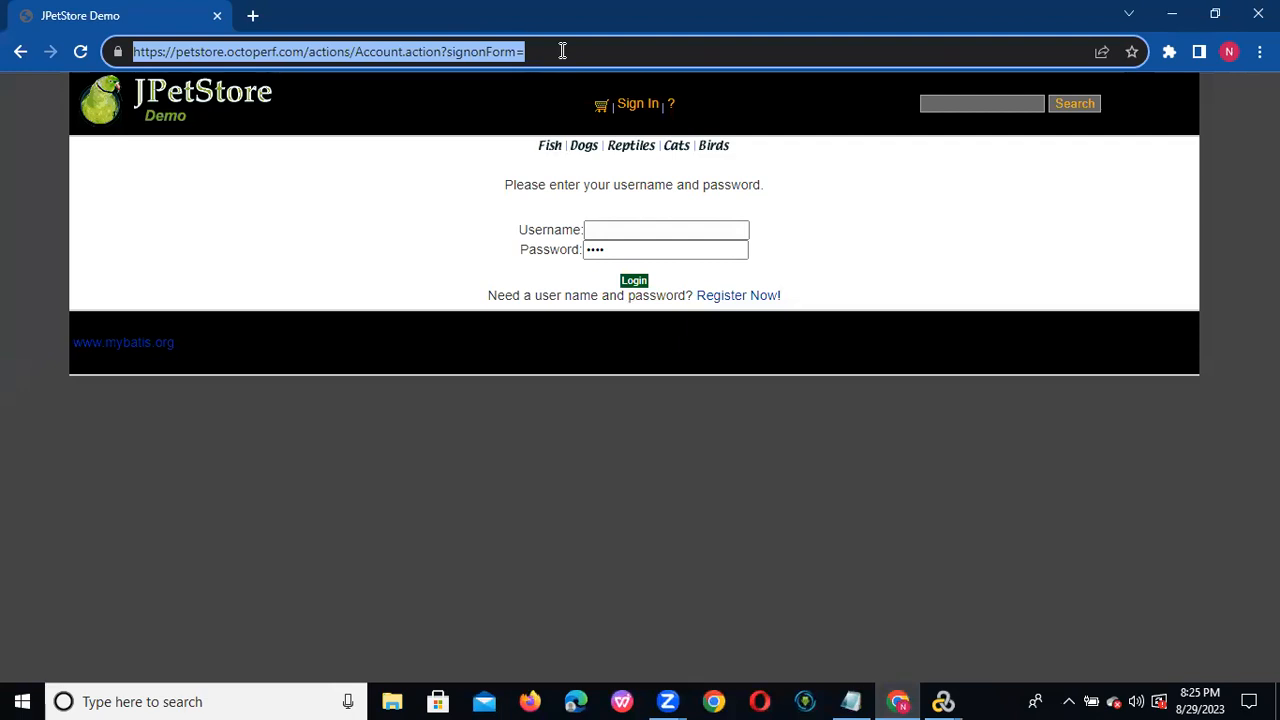
{"action": "key", "text": "alt+Tab"}
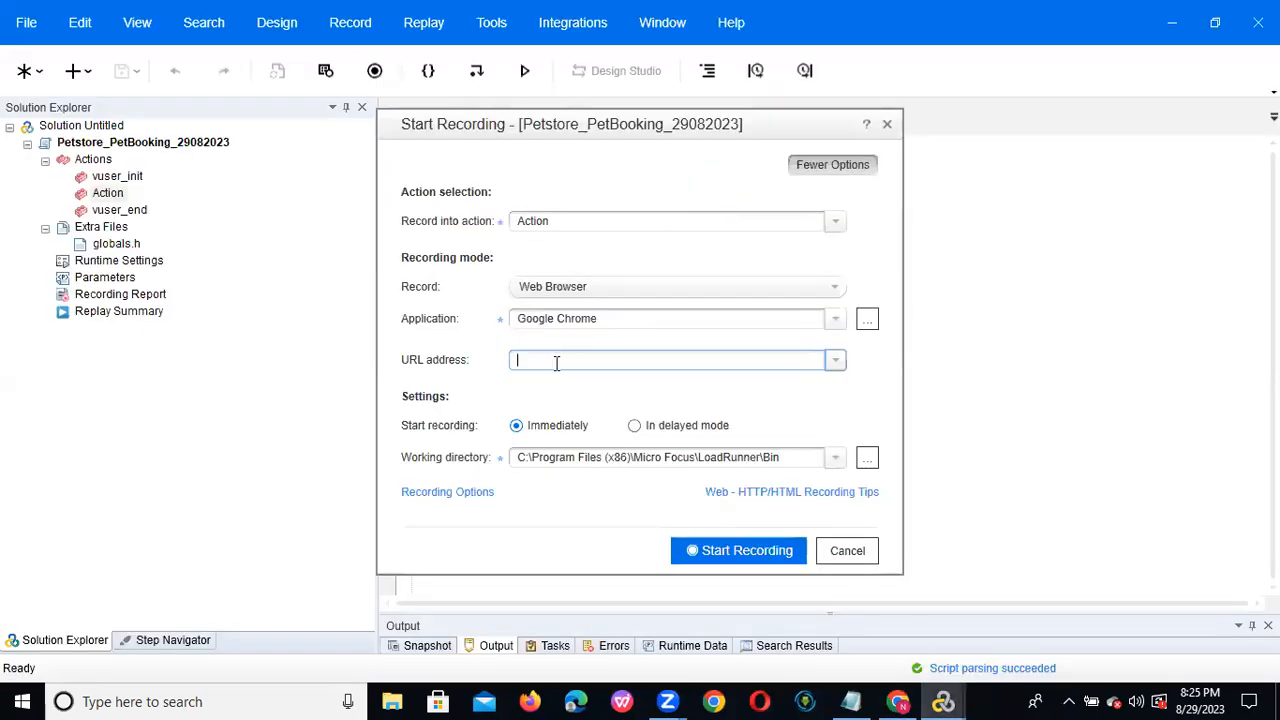
{"action": "key", "text": "ctrl+v"}
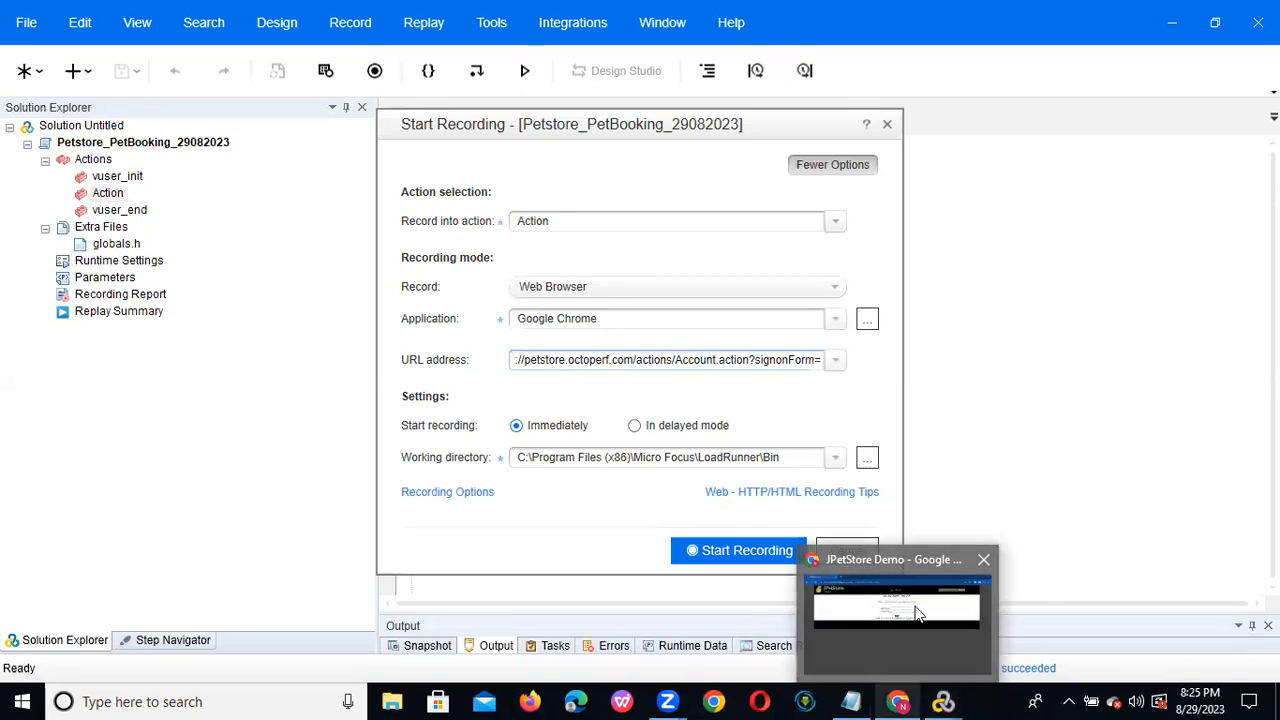
Close the existing JPetStore browser window and start recording the script into Action.
{"action": "left_click", "coordinate": [893, 702]}
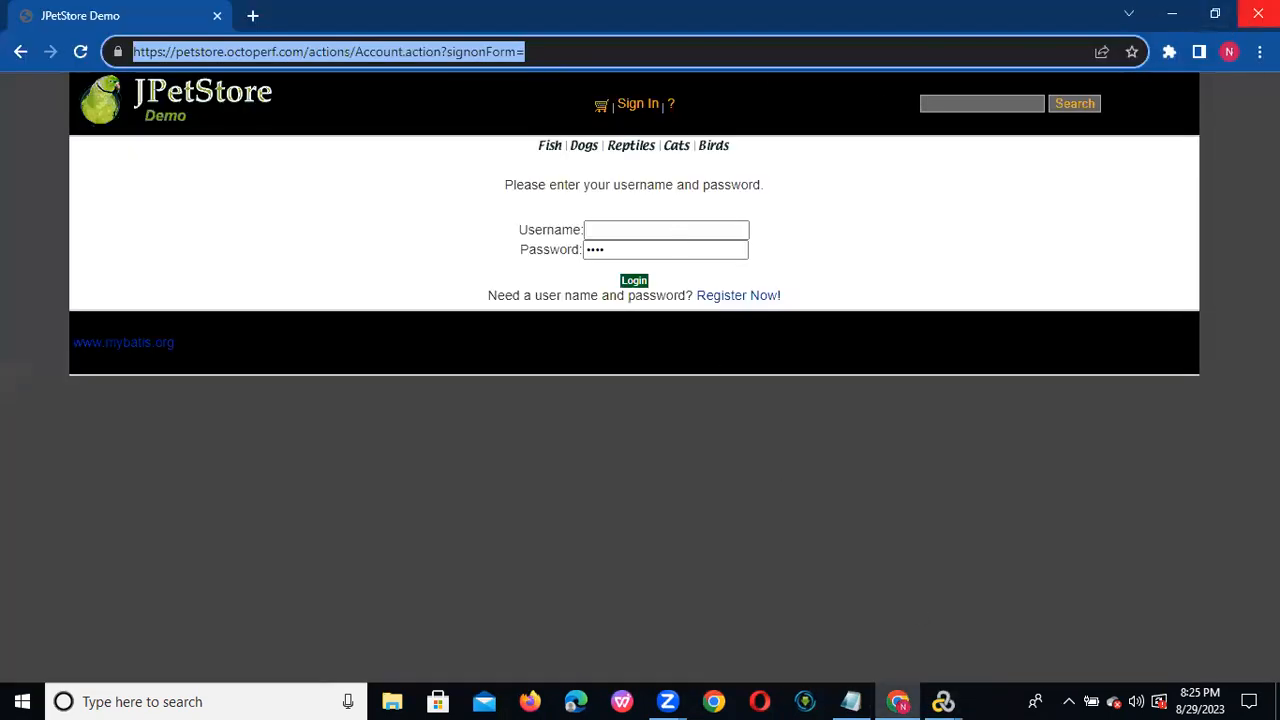
{"action": "left_click", "coordinate": [1258, 14]}
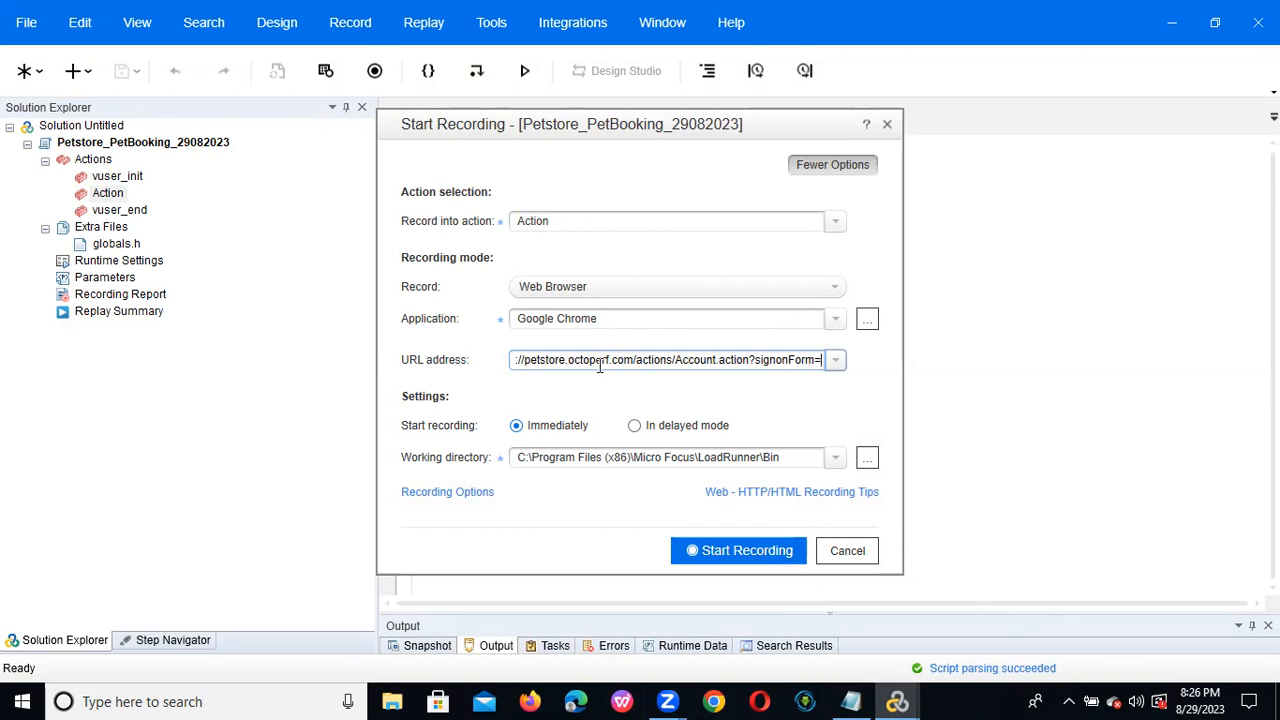
{"action": "left_click", "coordinate": [726, 553]}
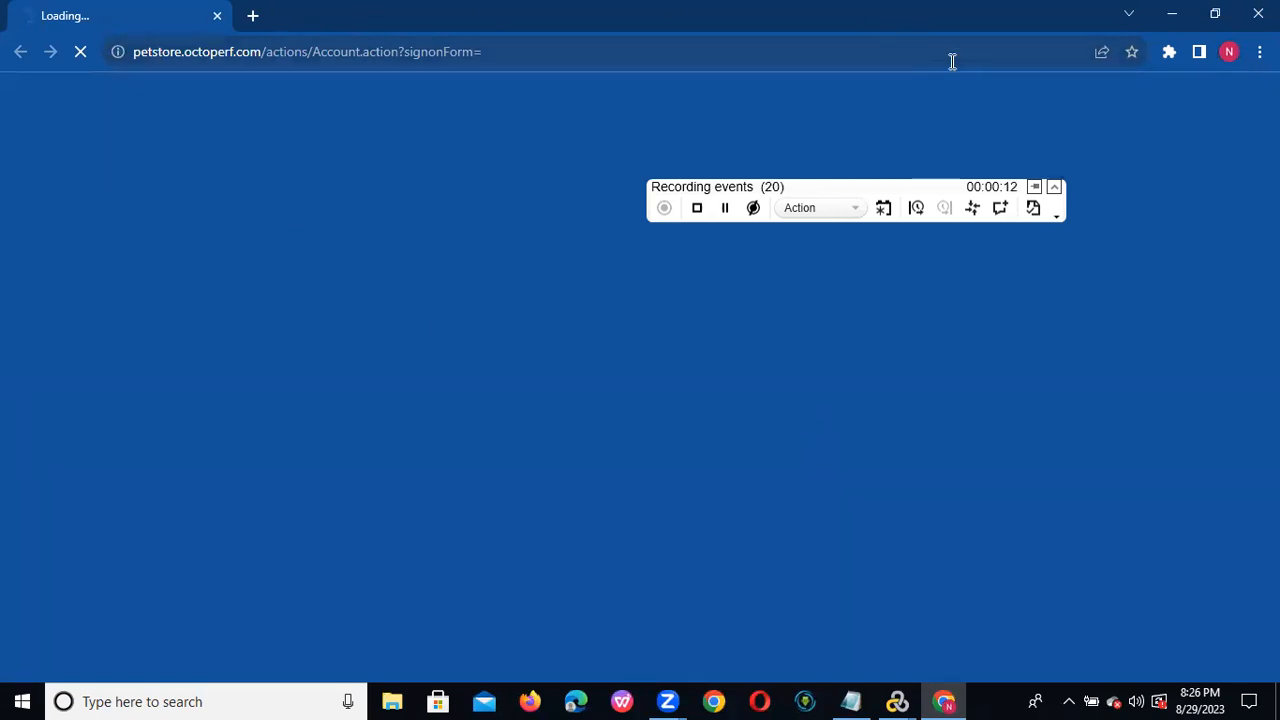
Reload the Petstore sign-in page in the recorded browser and move the recording toolbar clear of the login form.
{"action": "left_click", "coordinate": [496, 57]}
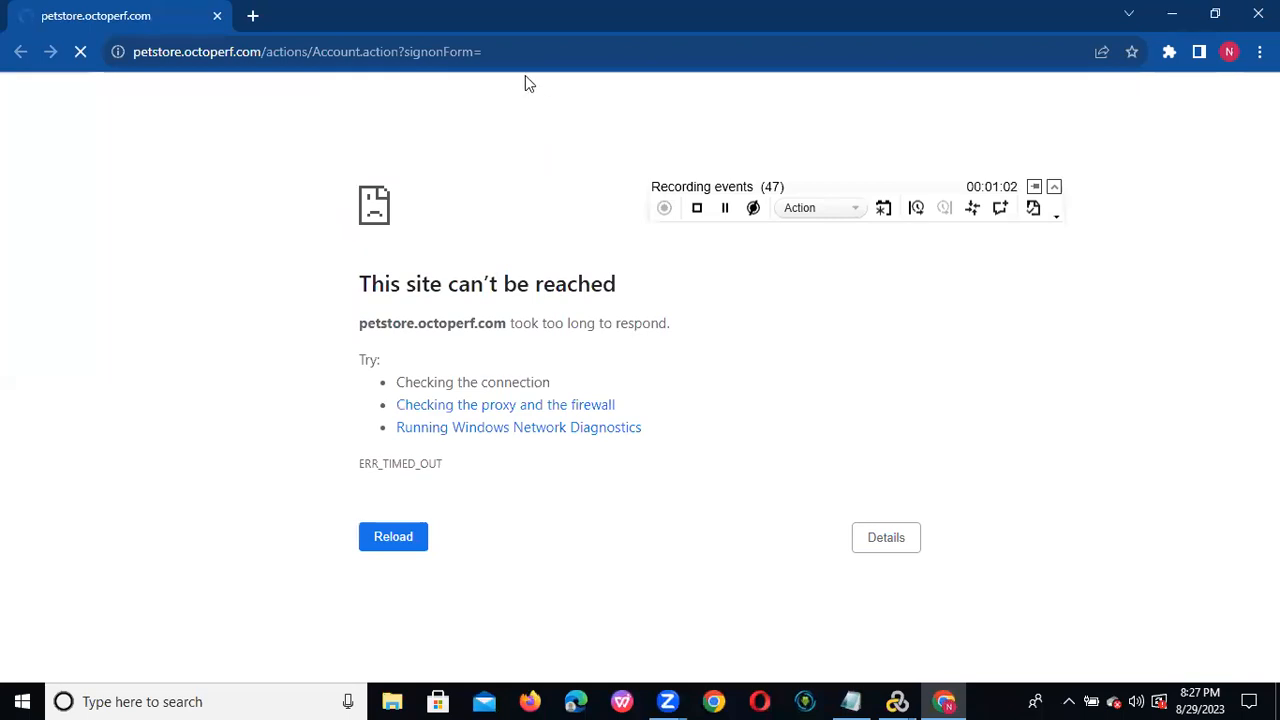
{"action": "left_click", "coordinate": [489, 52]}
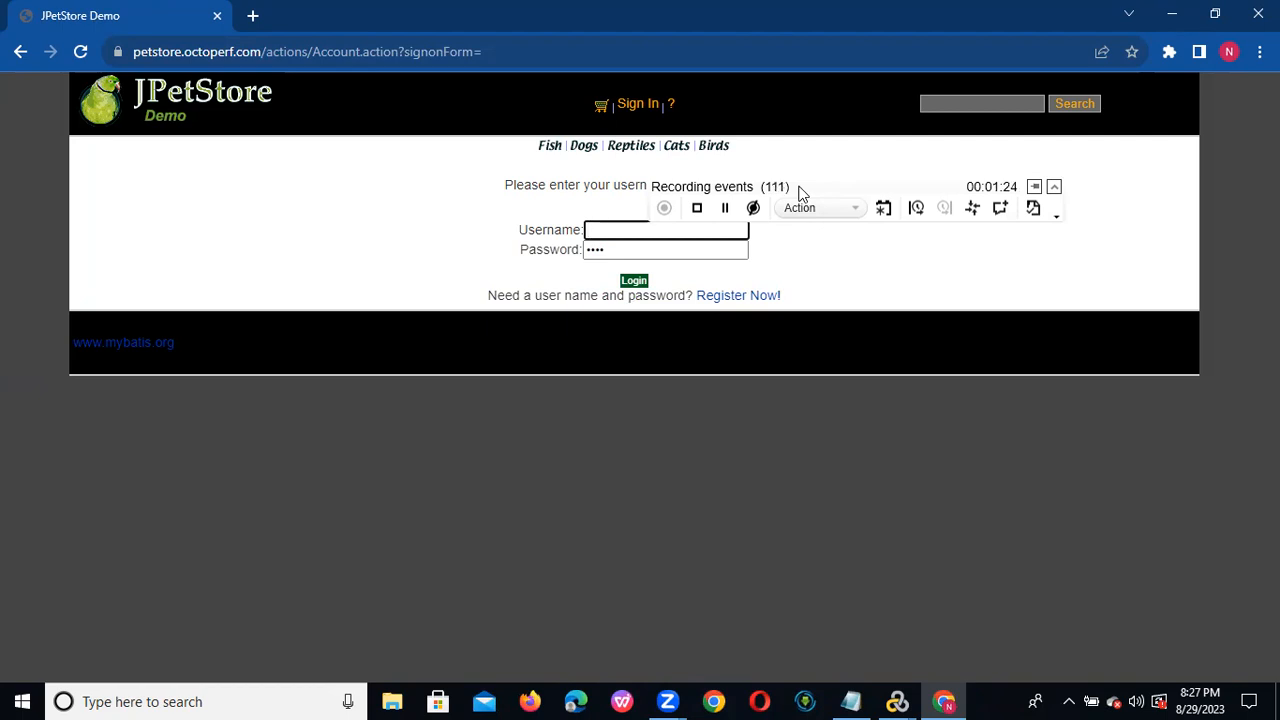
{"action": "left_click", "coordinate": [804, 183]}
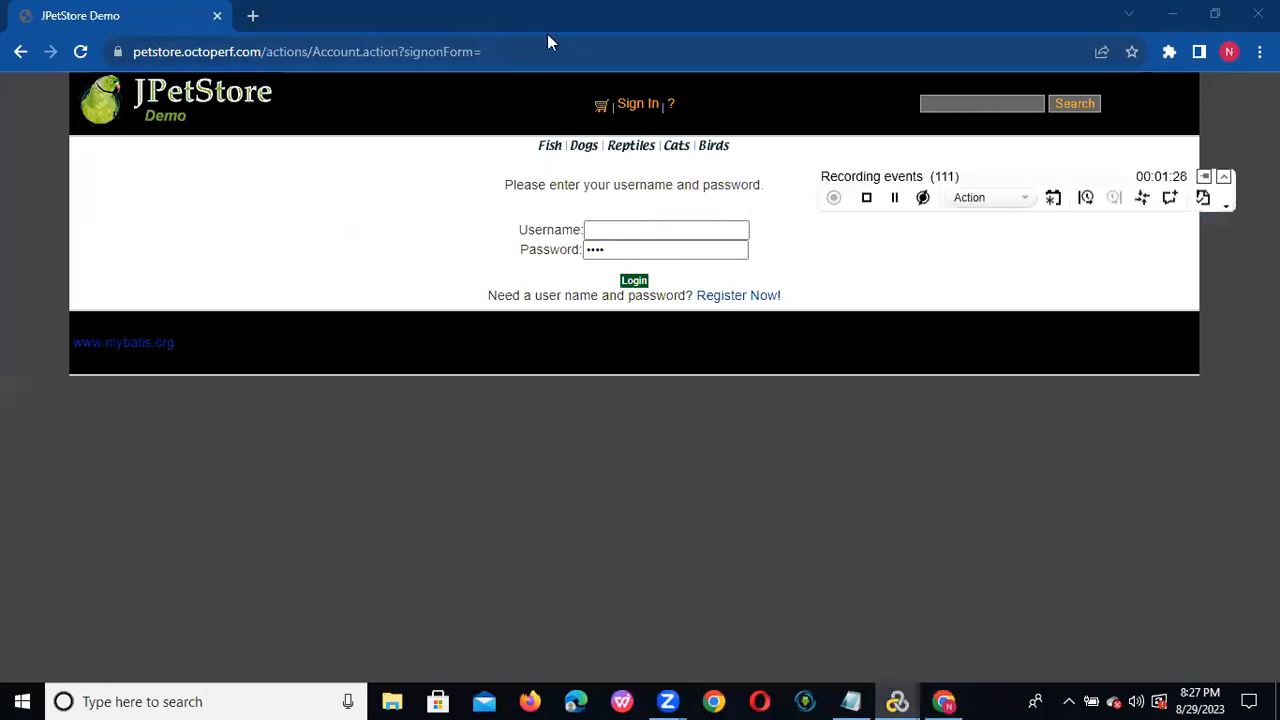
{"action": "left_click", "coordinate": [506, 50]}
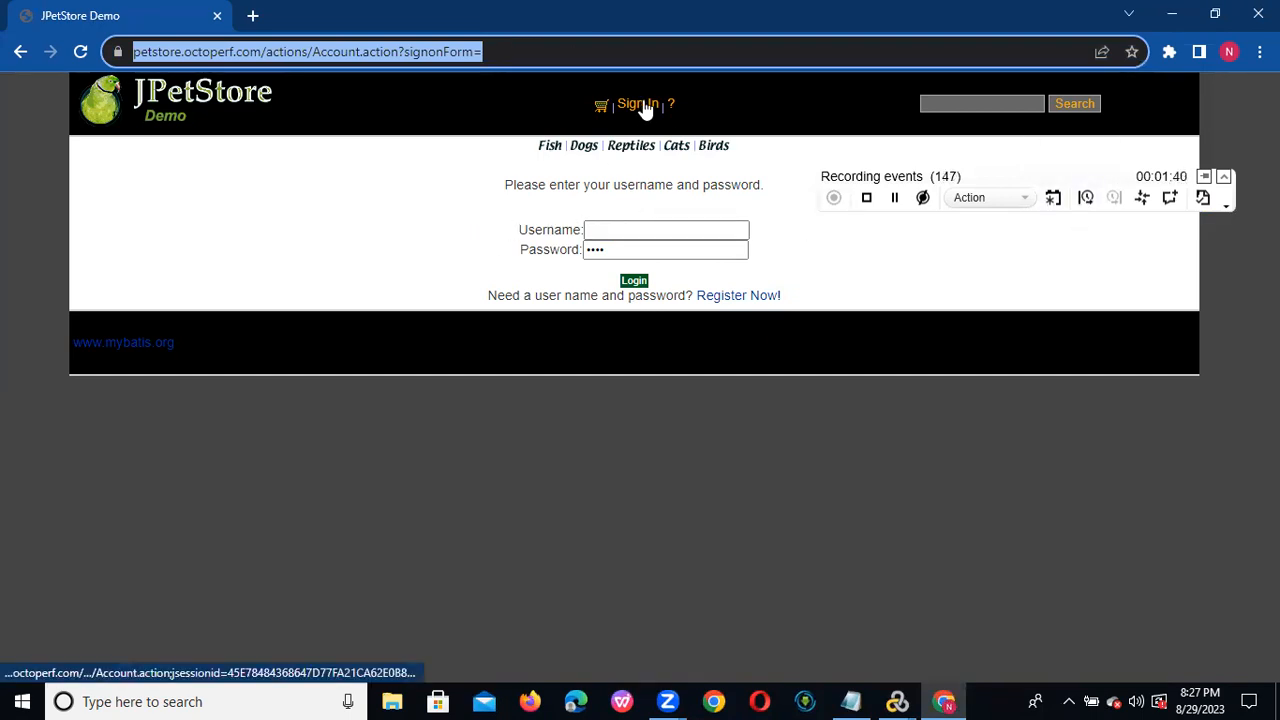
Insert a start transaction named Login into the recording.
{"action": "left_click", "coordinate": [1087, 197]}
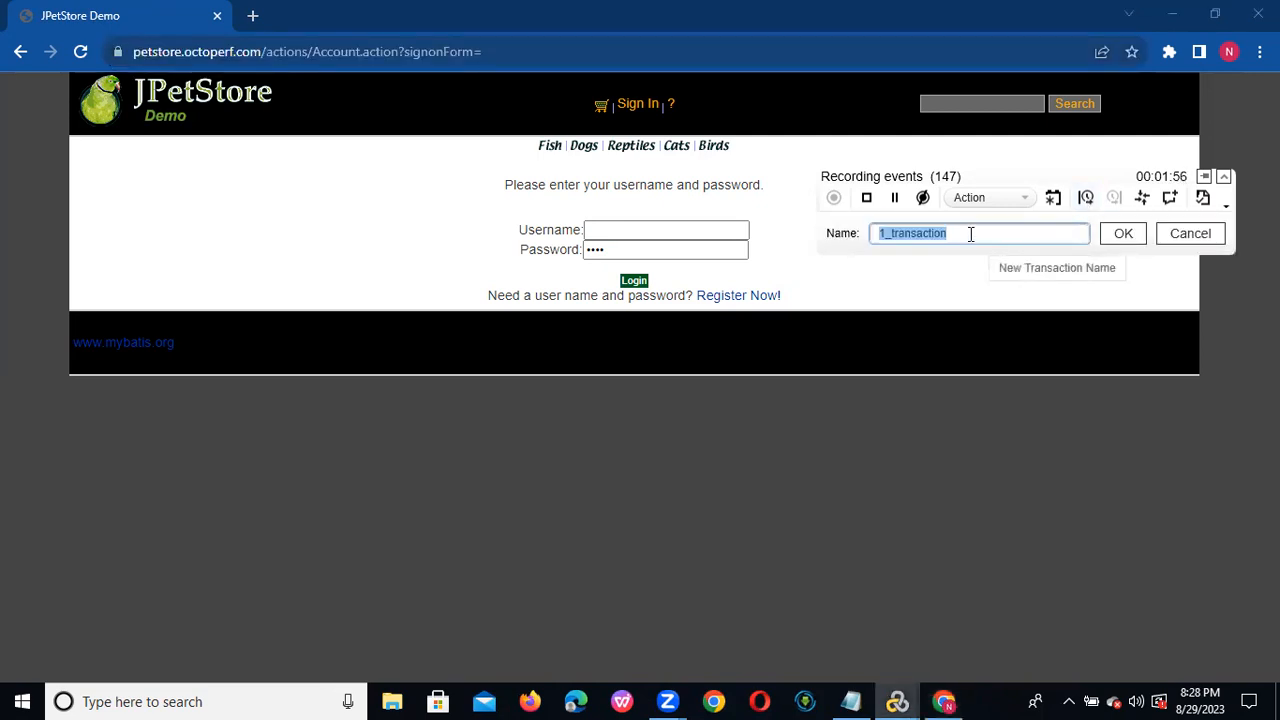
{"action": "key", "text": "BackSpace"}
{"action": "type", "text": "Login"}
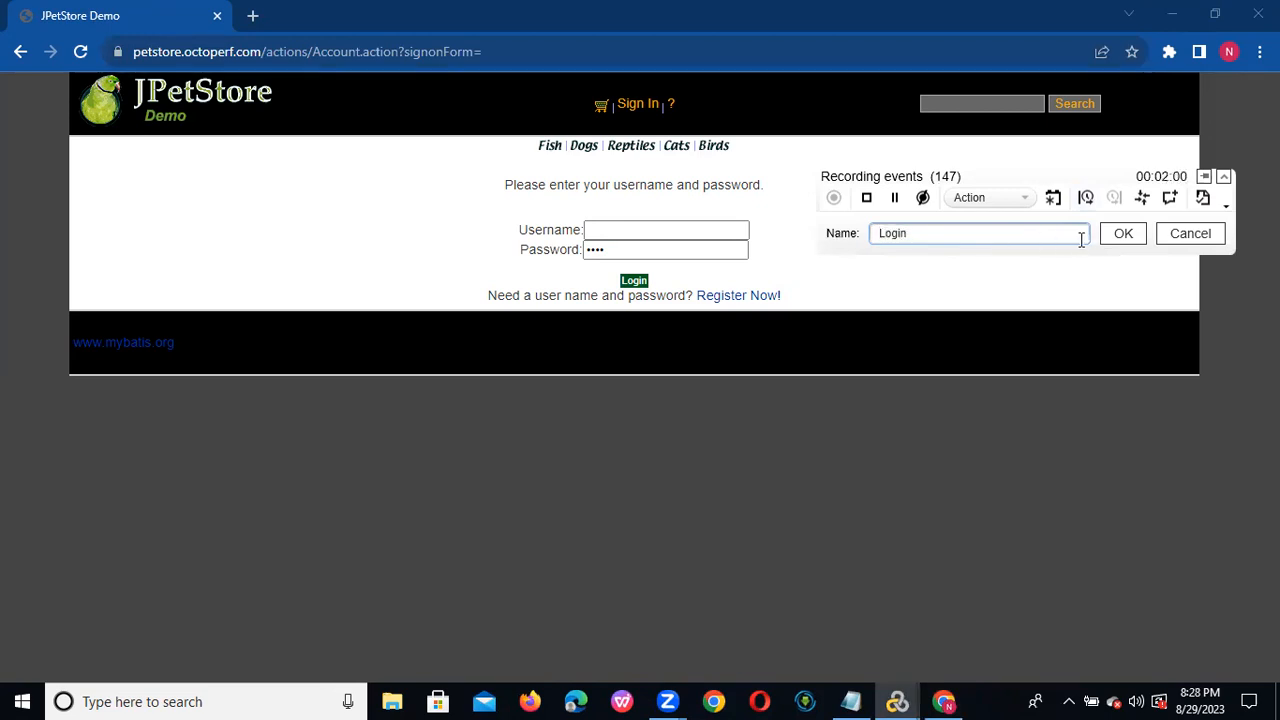
{"action": "left_click", "coordinate": [1124, 236]}
Sign in to JPetStore with the demo account's username and password.
{"action": "left_click", "coordinate": [606, 229]}
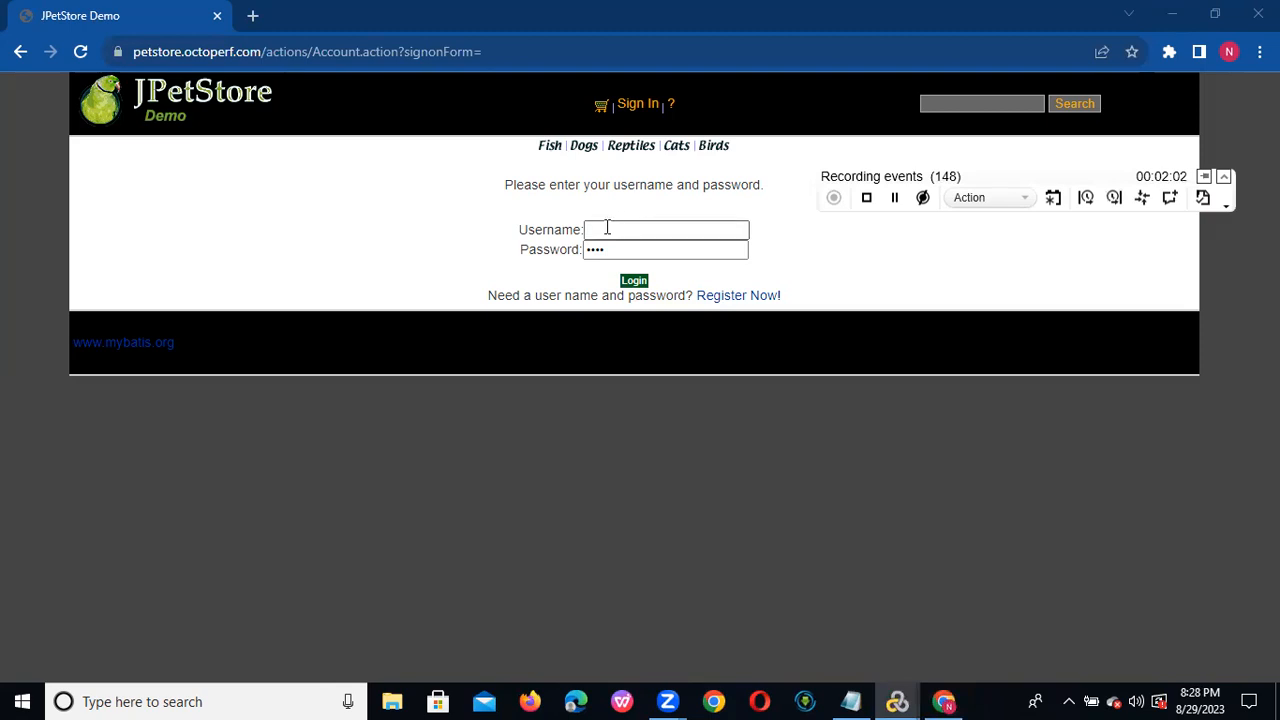
{"action": "left_click", "coordinate": [671, 302]}
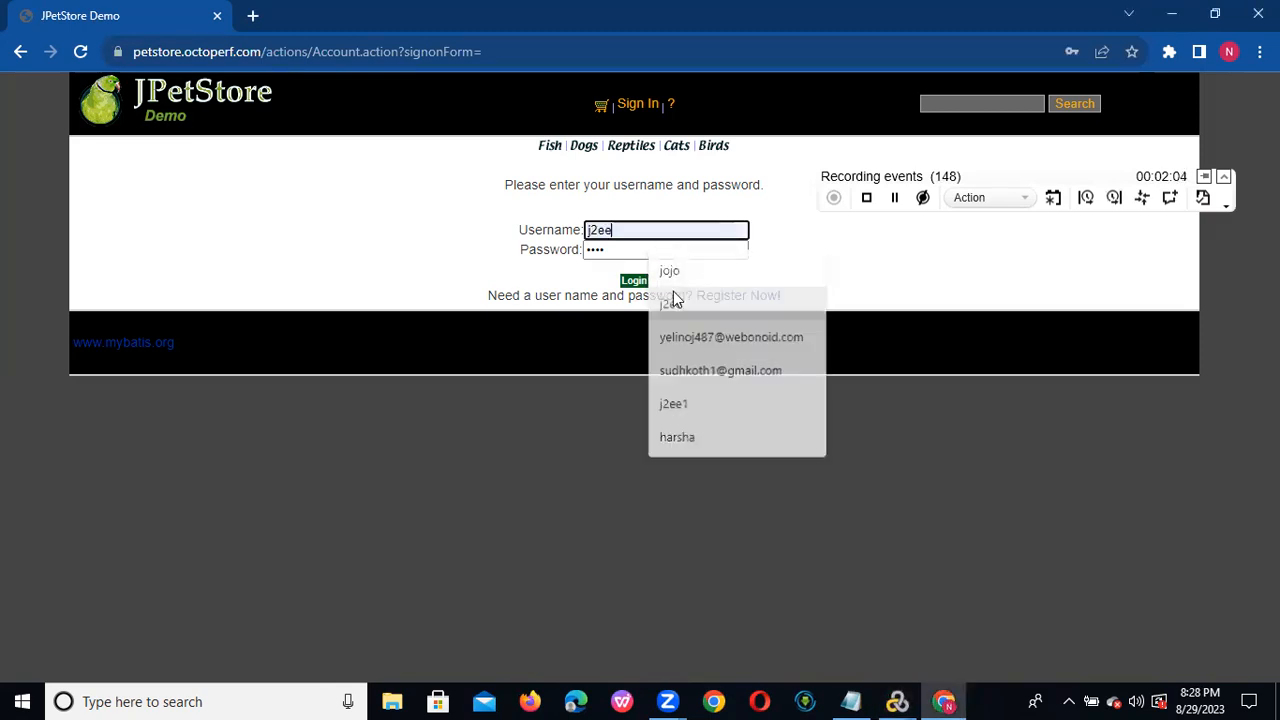
{"action": "key", "text": "Tab"}
{"action": "key", "text": "BackSpace"}
{"action": "type", "text": "j2ee"}
{"action": "left_click", "coordinate": [633, 281]}
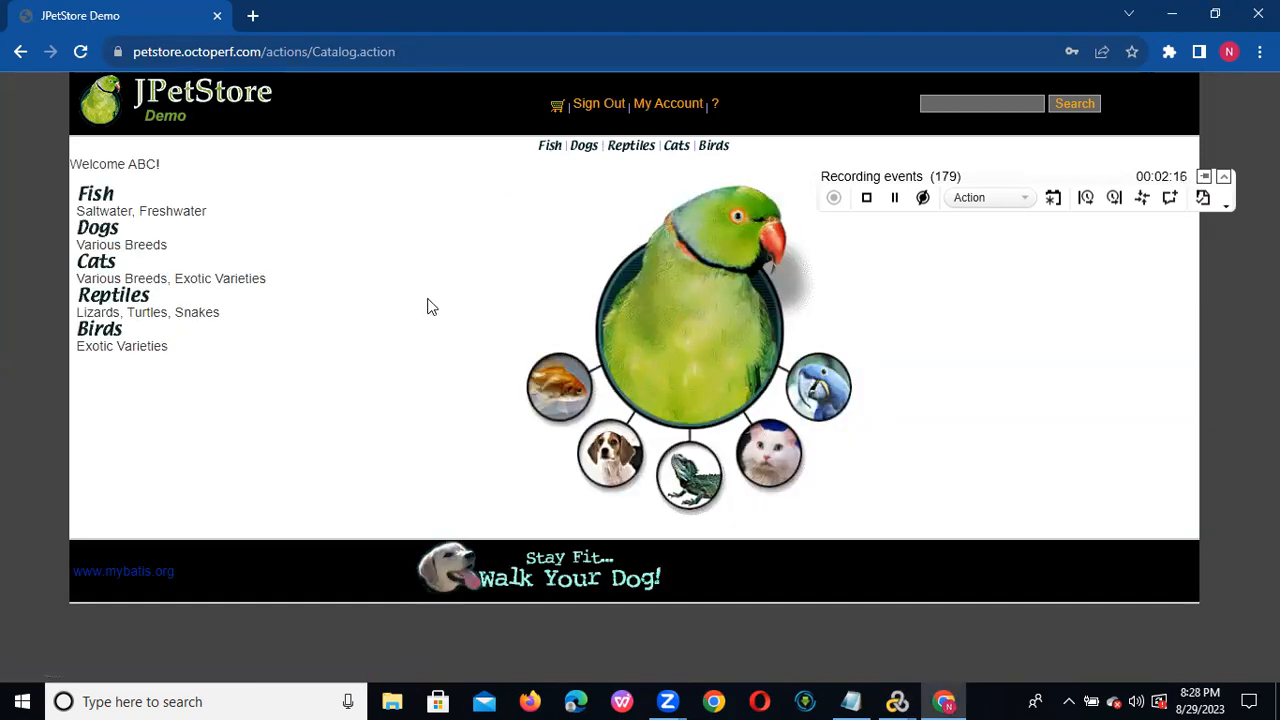
End the Login transaction and dismiss the browser's change-password notice.
{"action": "left_click", "coordinate": [1113, 199]}
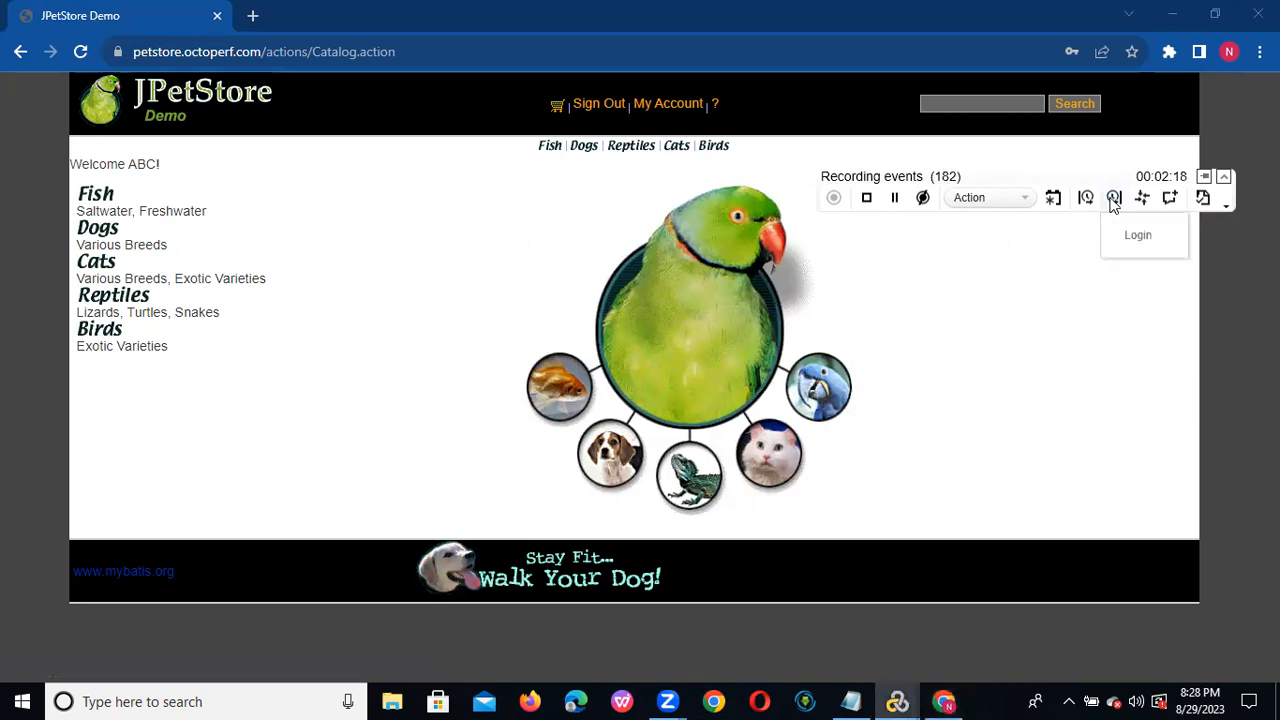
{"action": "left_click", "coordinate": [1138, 248]}
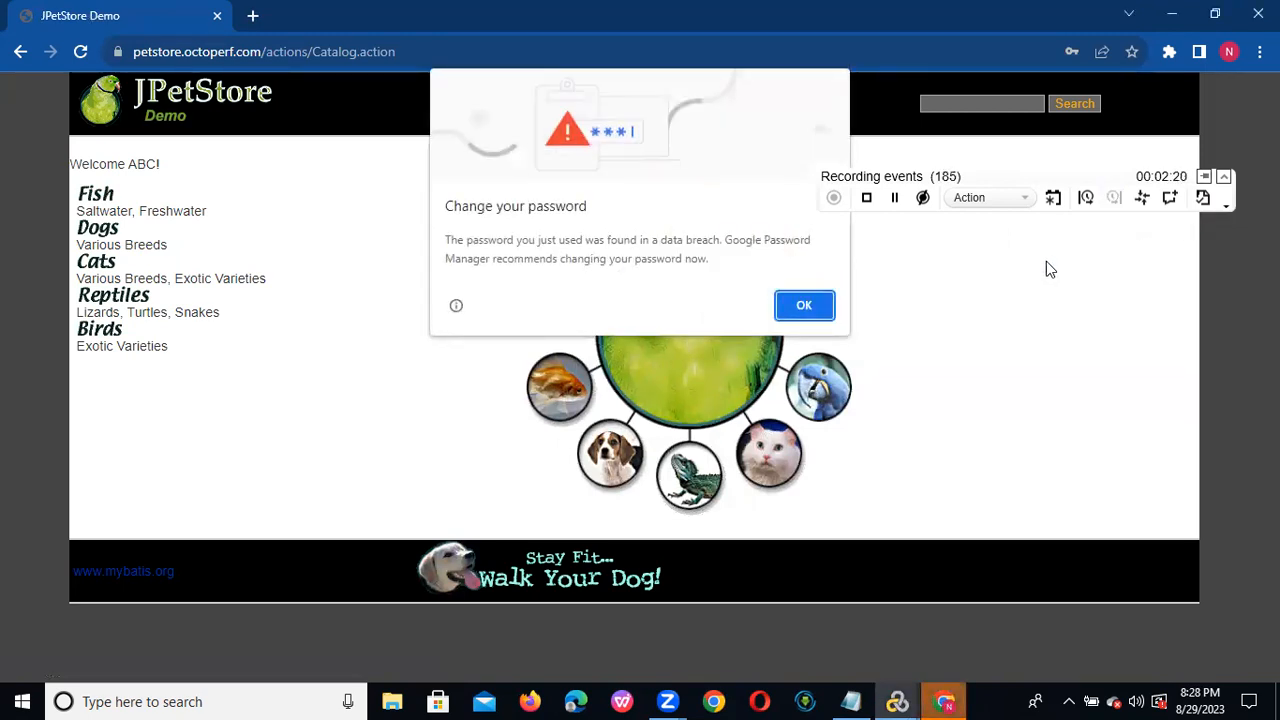
{"action": "left_click", "coordinate": [814, 304]}
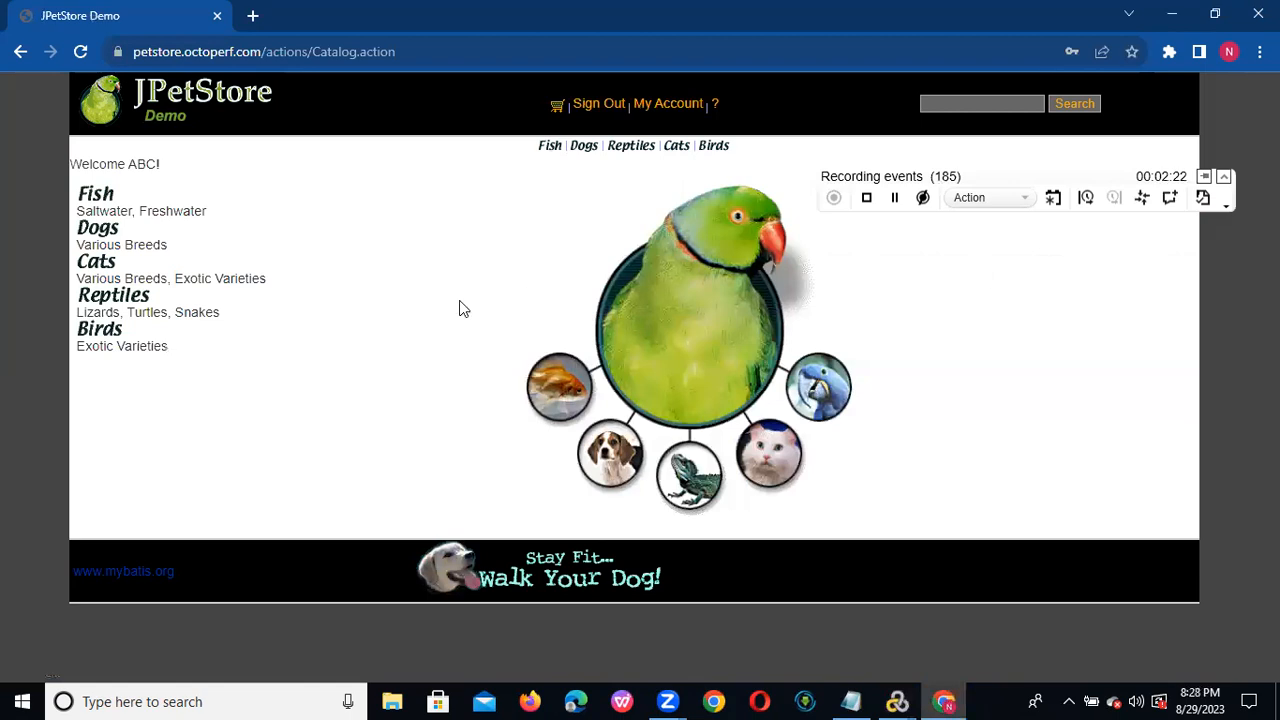
Insert a start transaction named Clickon_Pet into the recording.
{"action": "left_click", "coordinate": [1086, 199]}
{"action": "type", "text": "C"}
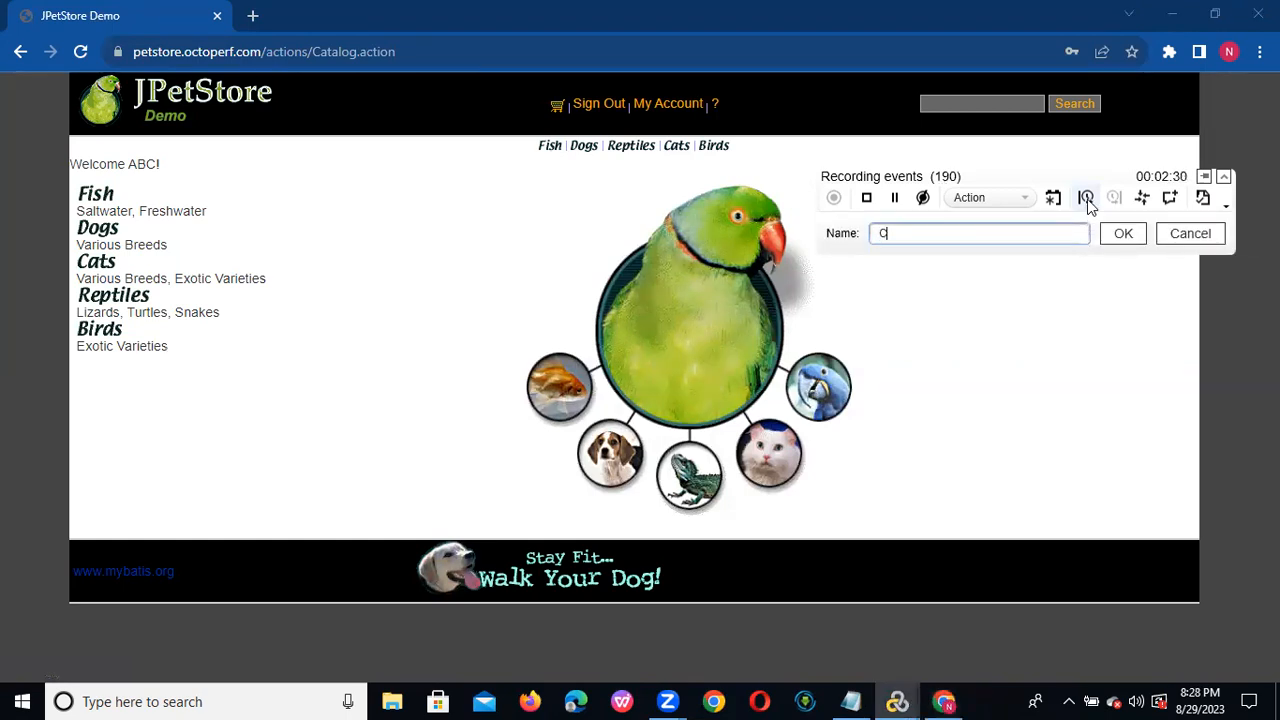
{"action": "type", "text": "lickon "}
{"action": "type", "text": "pe"}
{"action": "type", "text": "Pet"}
{"action": "left_click", "coordinate": [1124, 234]}
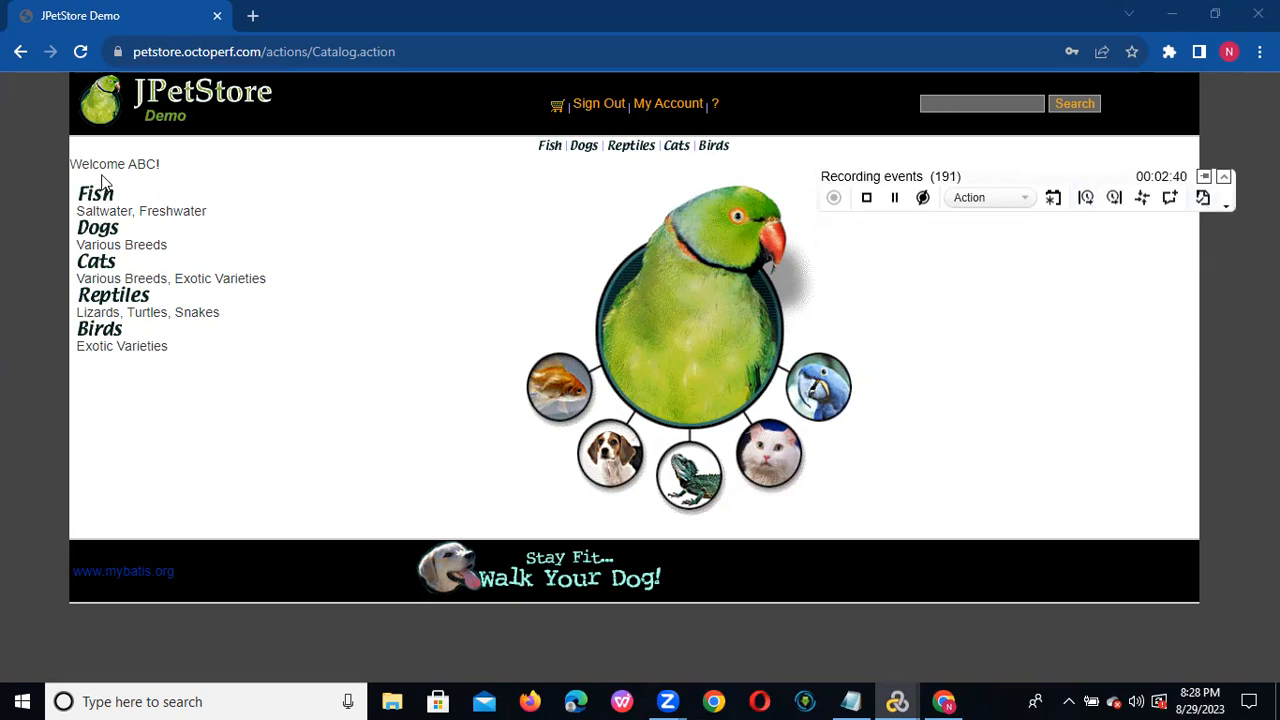
Open the Dogs category and end the Clickon_Pet transaction.
{"action": "left_click", "coordinate": [97, 230]}
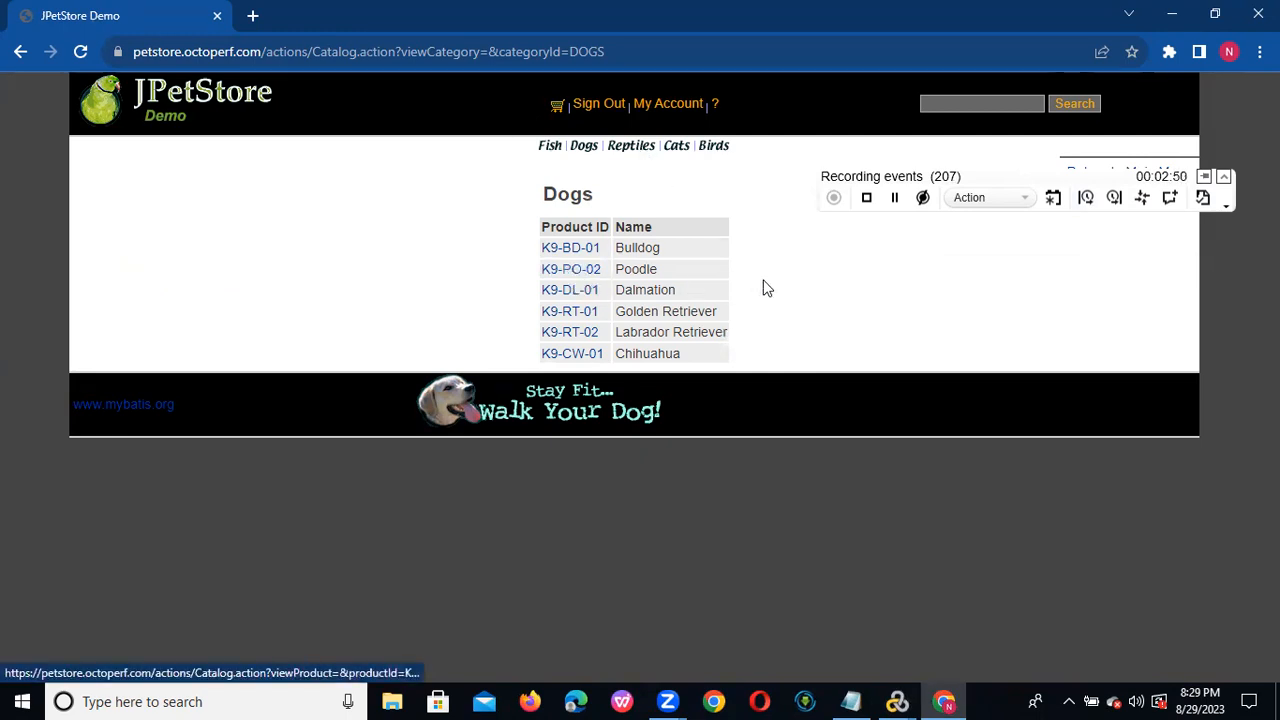
{"action": "left_click", "coordinate": [1118, 202]}
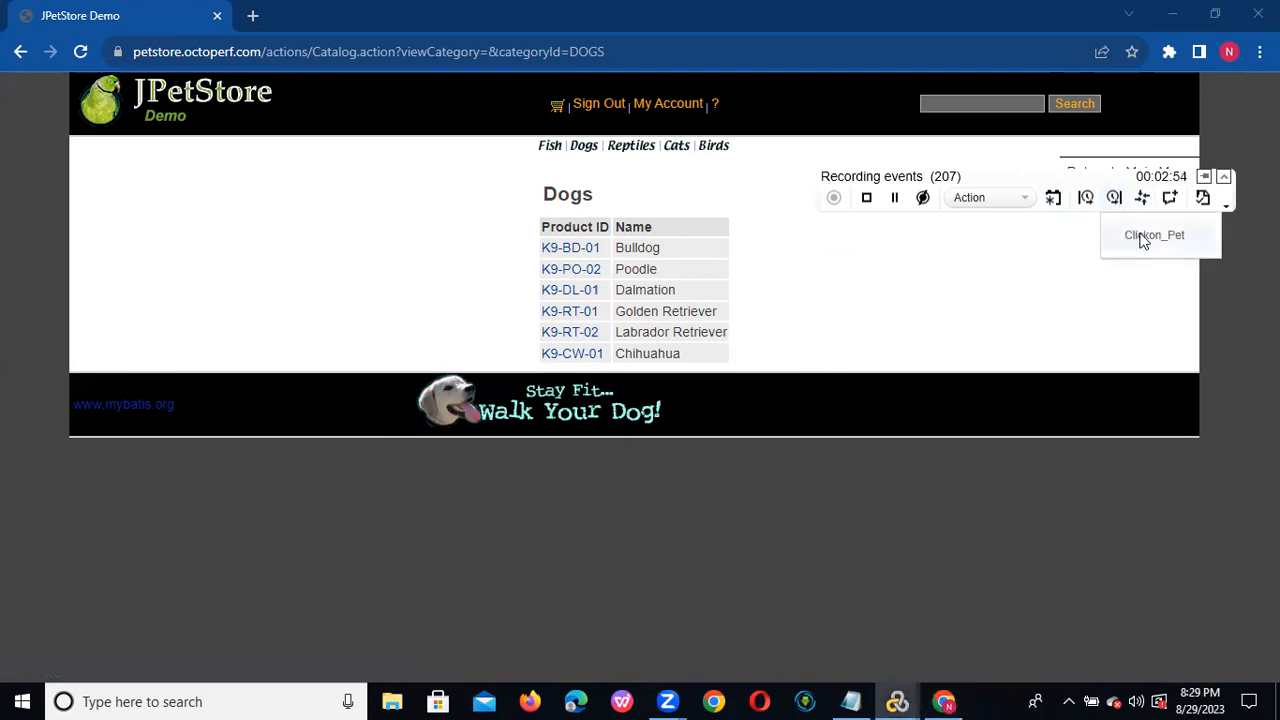
{"action": "left_click", "coordinate": [1143, 240]}
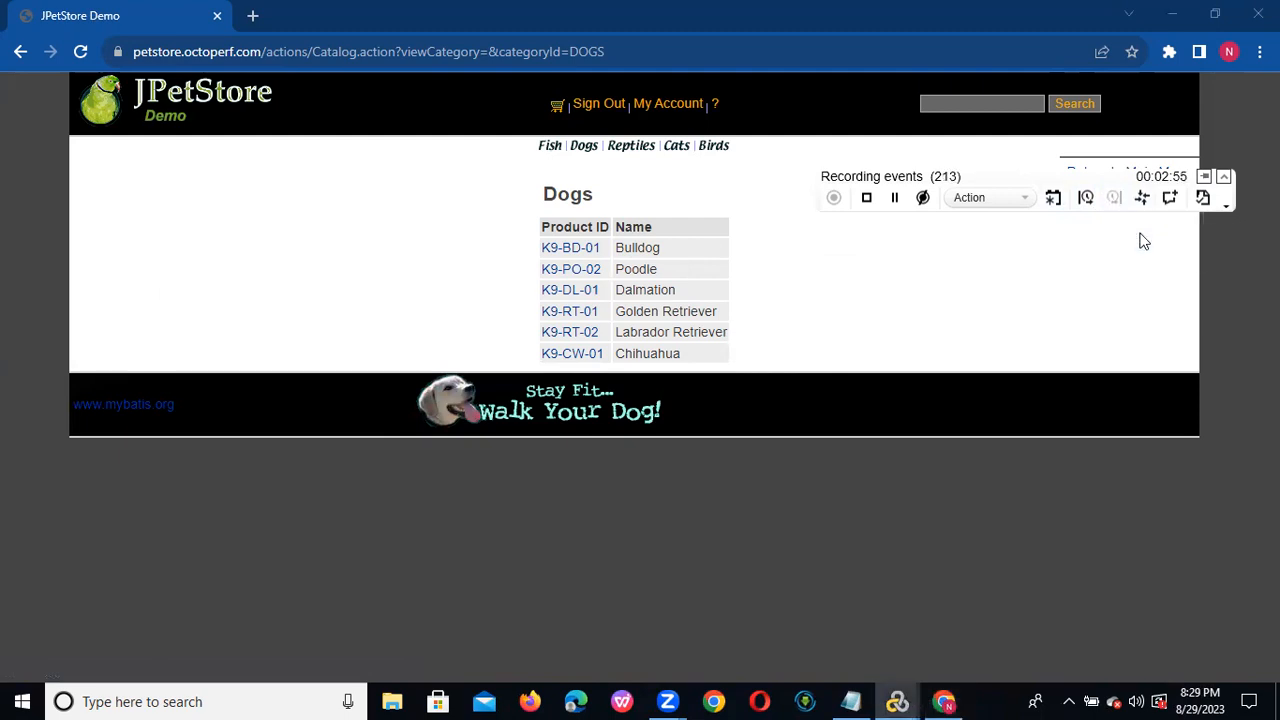
Insert a start transaction named Select_ProductId into the recording.
{"action": "left_click", "coordinate": [1085, 199]}
{"action": "type", "text": "S"}
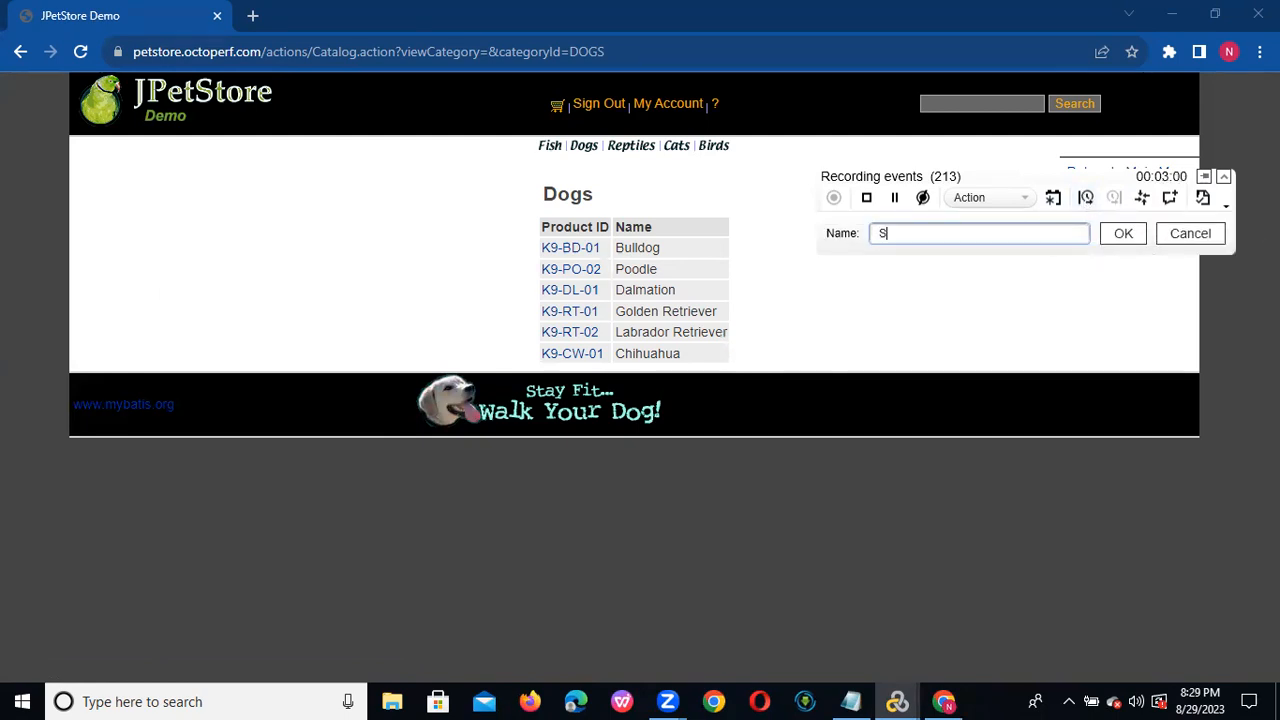
{"action": "type", "text": "elect_ProductId"}
{"action": "left_click", "coordinate": [1126, 235]}
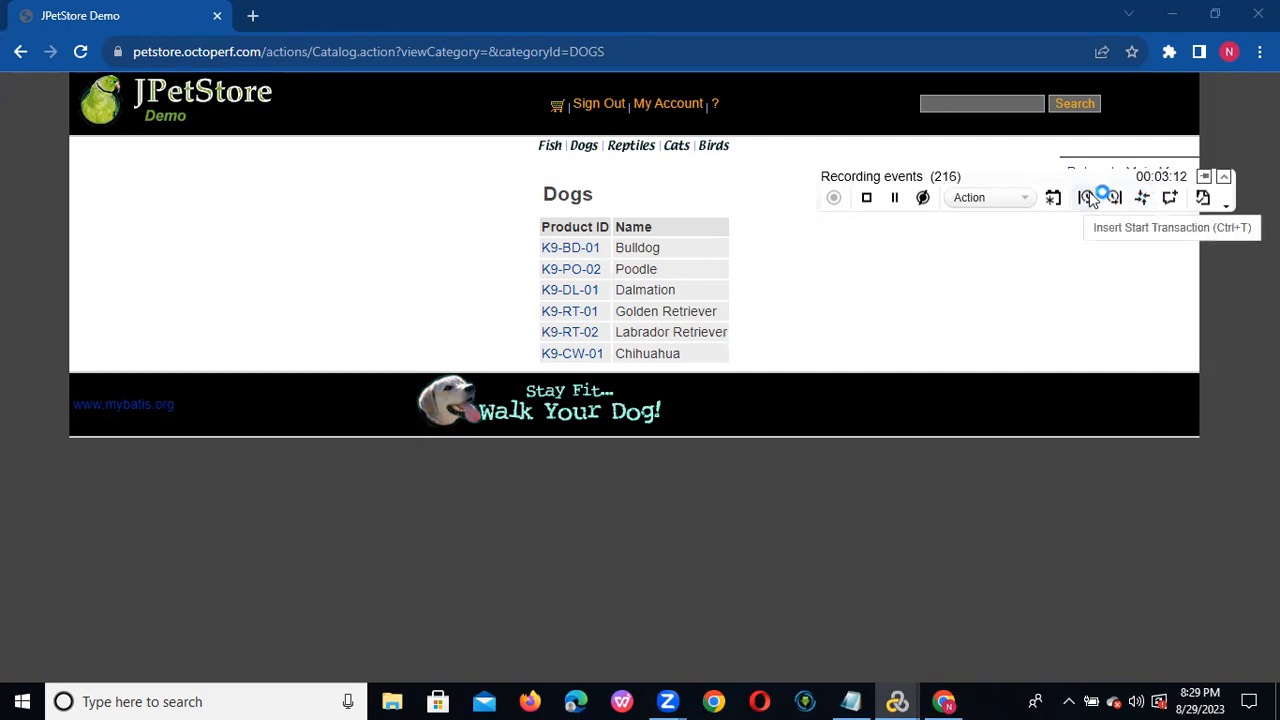
Open the Dalmation product K9-DL-01 and end the Select_ProductId transaction.
{"action": "left_click", "coordinate": [569, 297]}
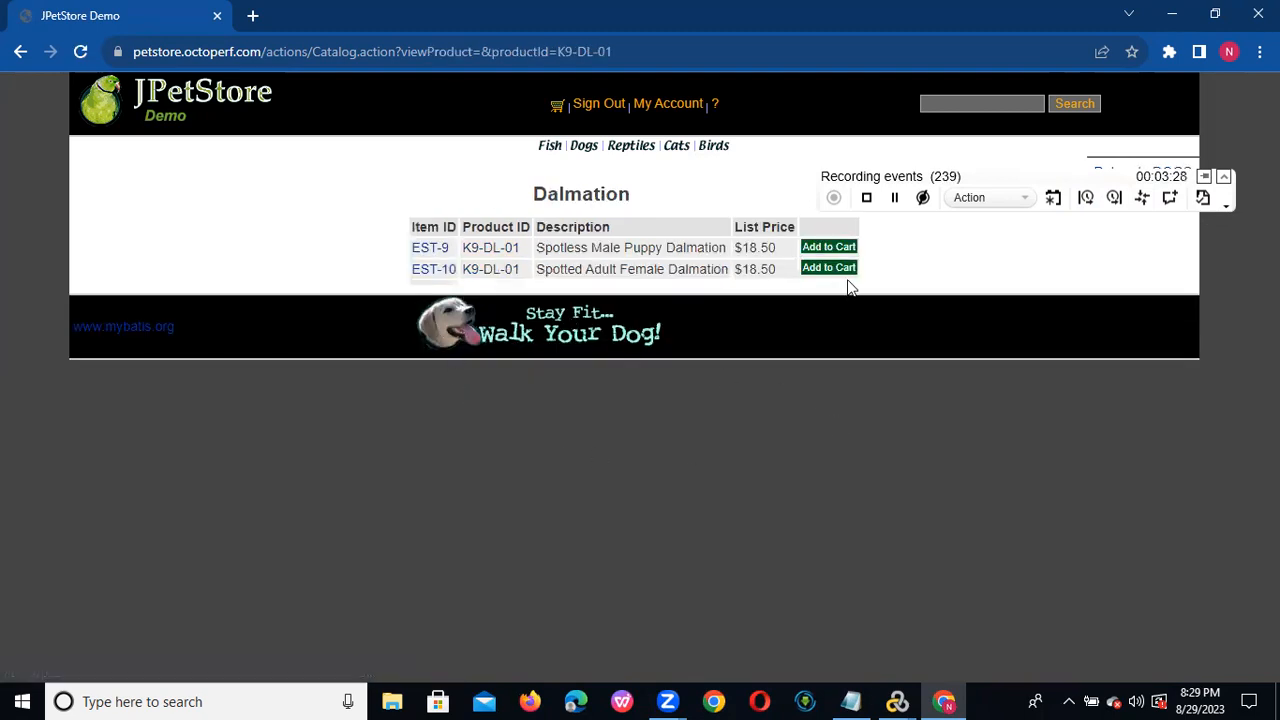
{"action": "left_click", "coordinate": [1114, 199]}
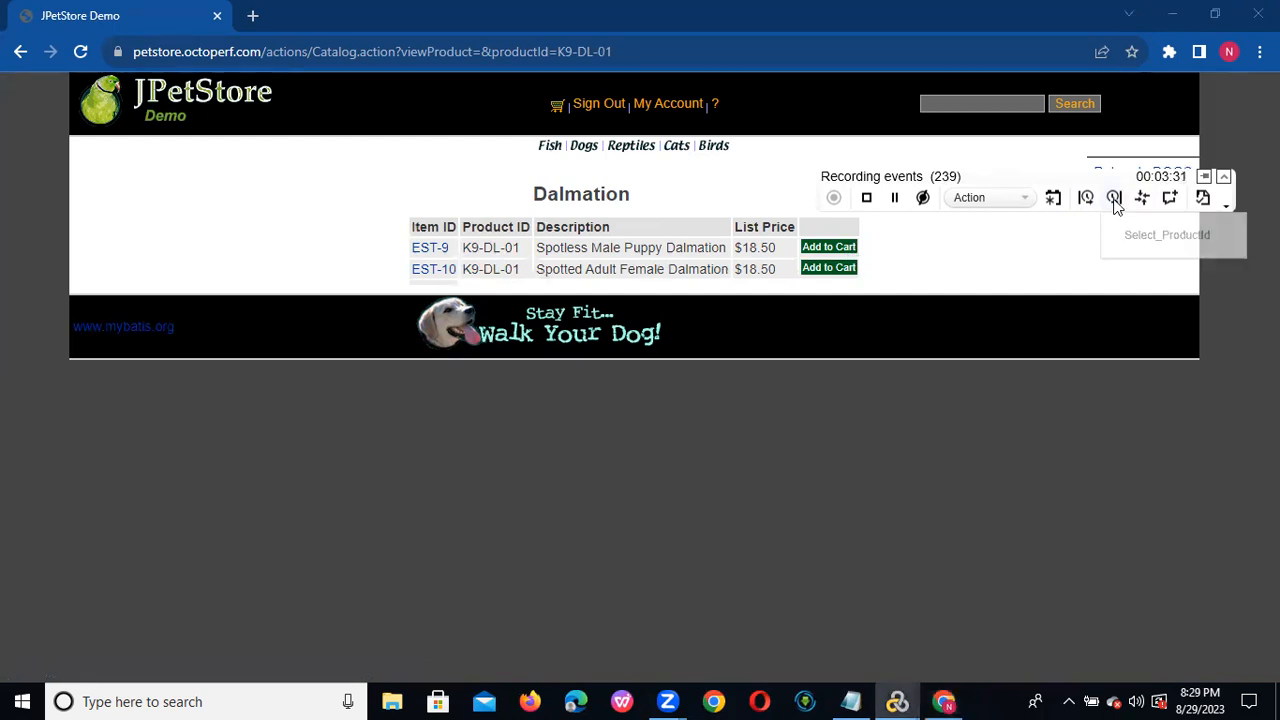
{"action": "left_click", "coordinate": [1154, 240]}
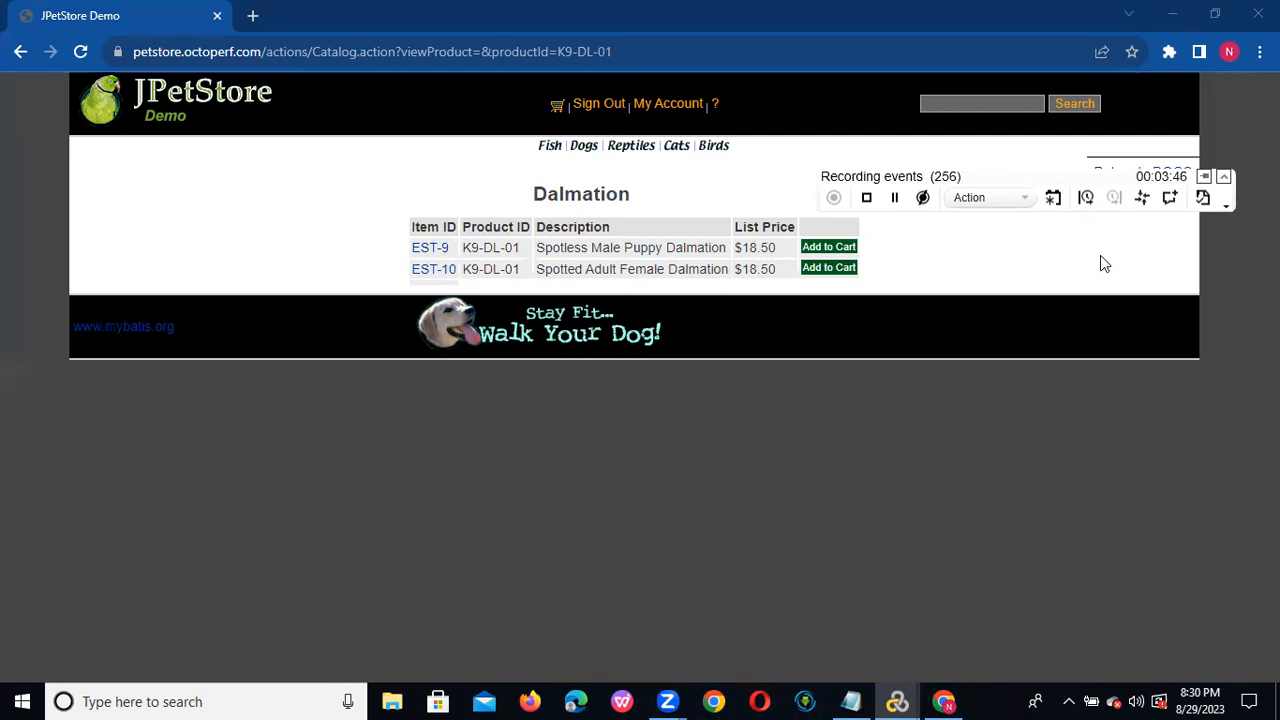
Insert a start transaction named AddtoCart into the recording.
{"action": "left_click", "coordinate": [1086, 198]}
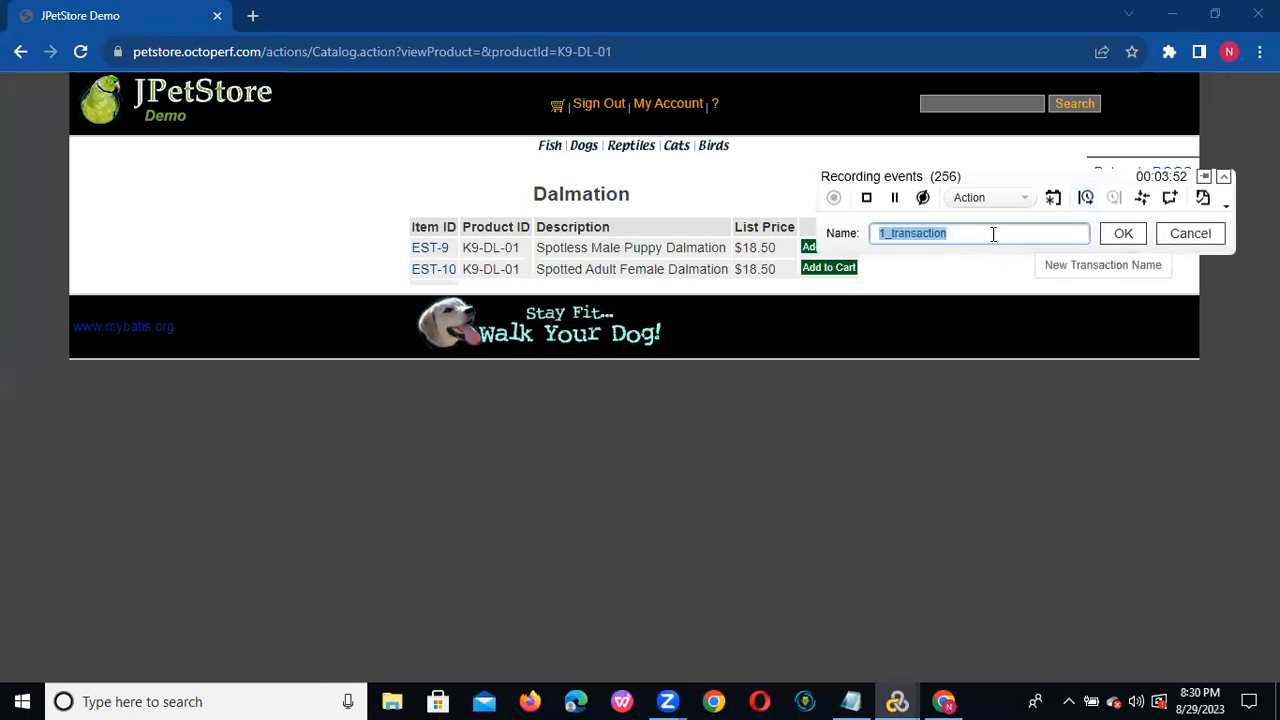
{"action": "type", "text": "Add"}
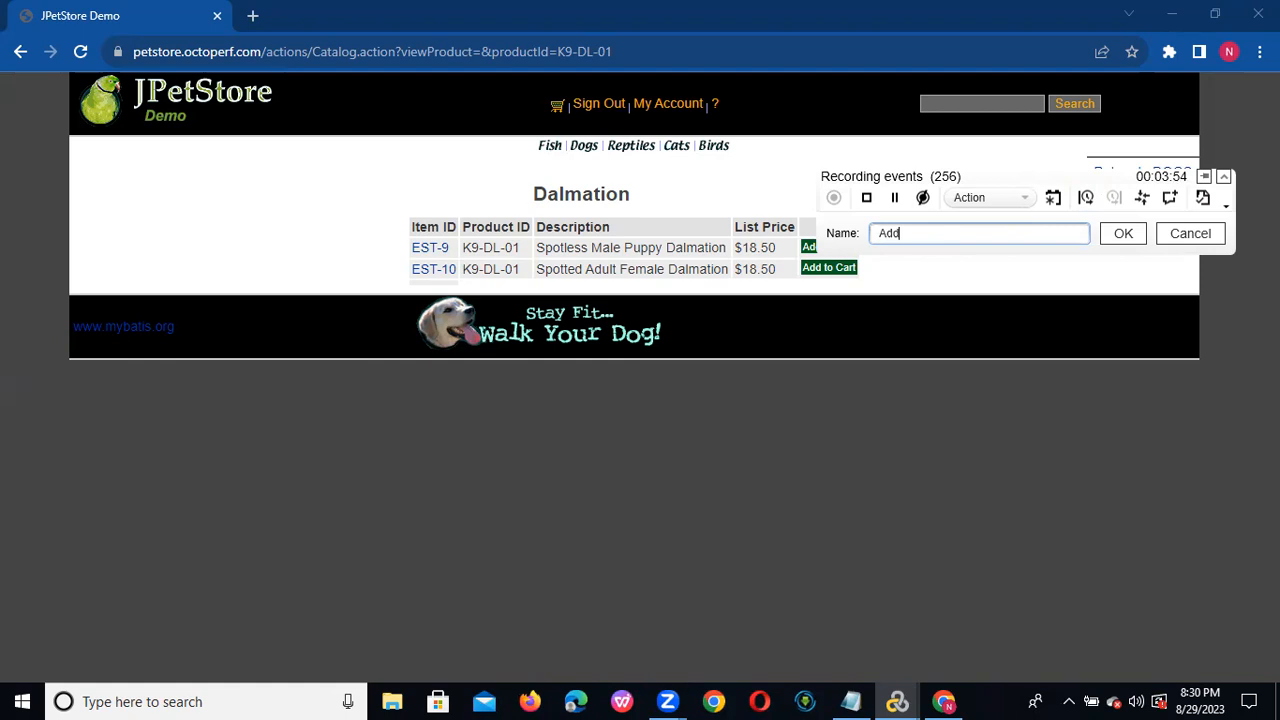
{"action": "type", "text": "toCart"}
{"action": "left_click", "coordinate": [1132, 238]}
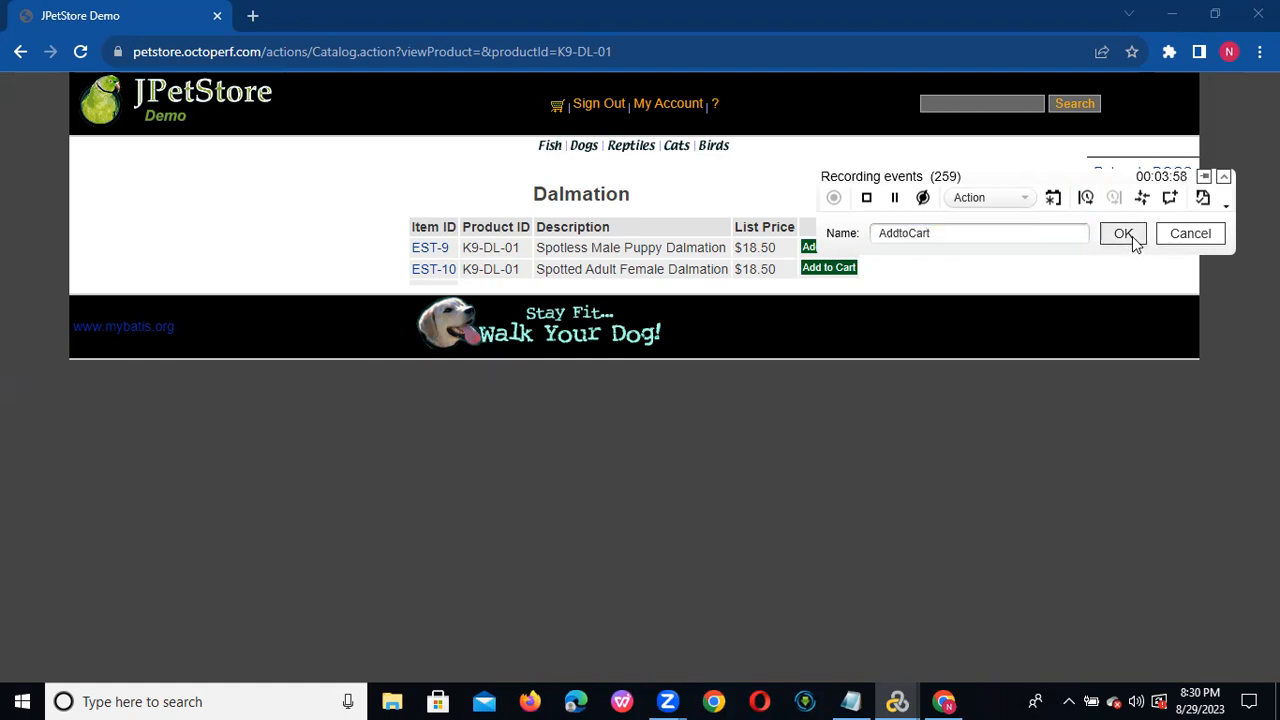
Add item EST-9, Spotless Male Puppy Dalmation, to the cart and proceed to checkout.
{"action": "left_click", "coordinate": [828, 248]}
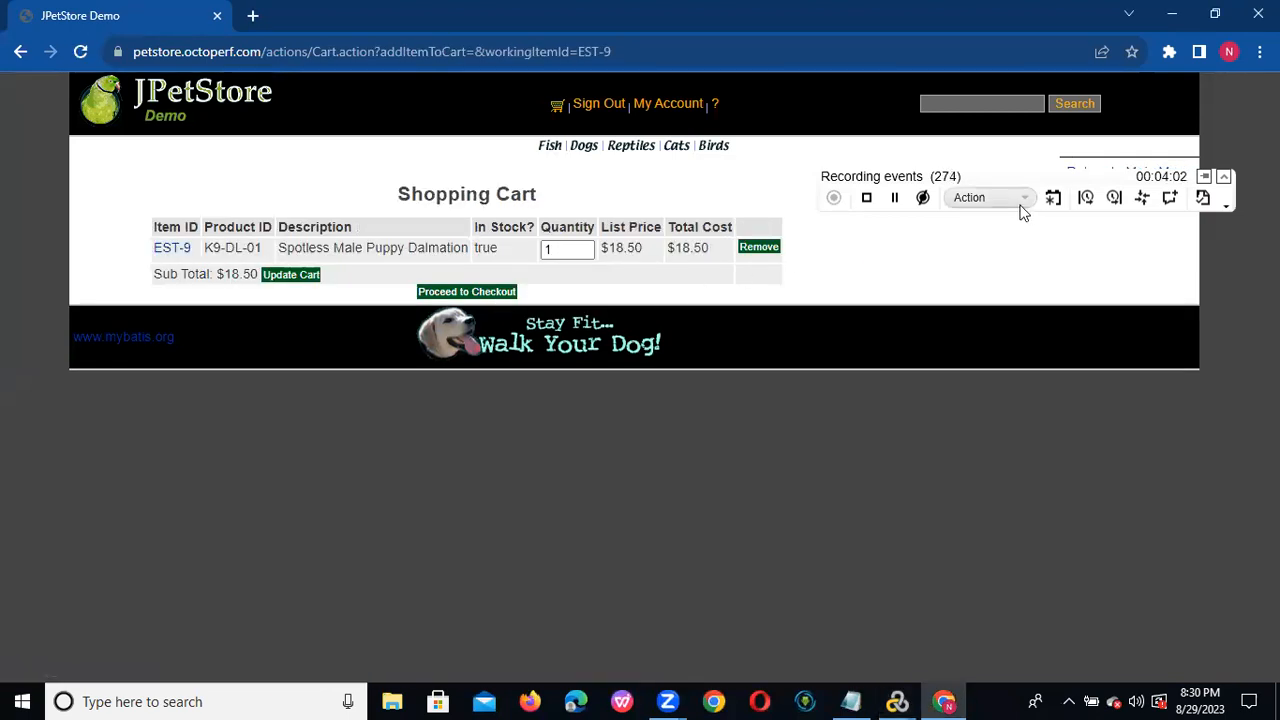
{"action": "left_click", "coordinate": [1116, 200]}
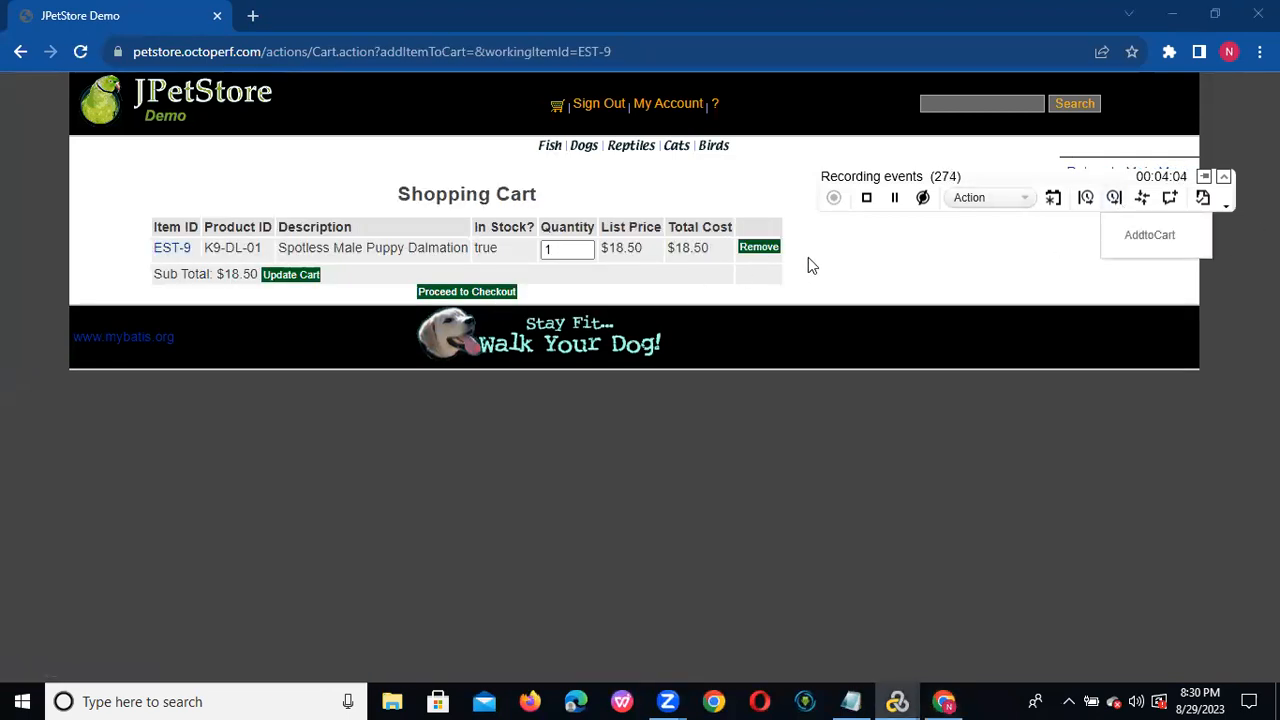
{"action": "left_click", "coordinate": [940, 256]}
{"action": "left_click", "coordinate": [576, 250]}
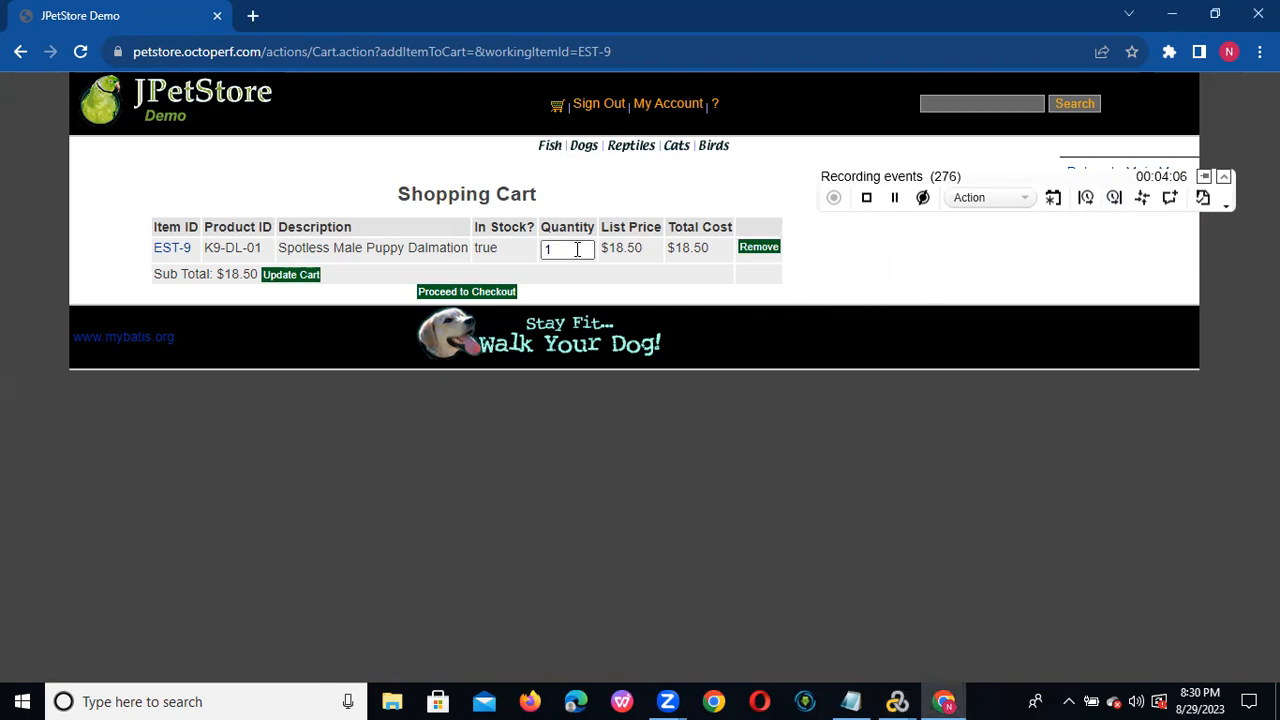
{"action": "left_click", "coordinate": [466, 294]}
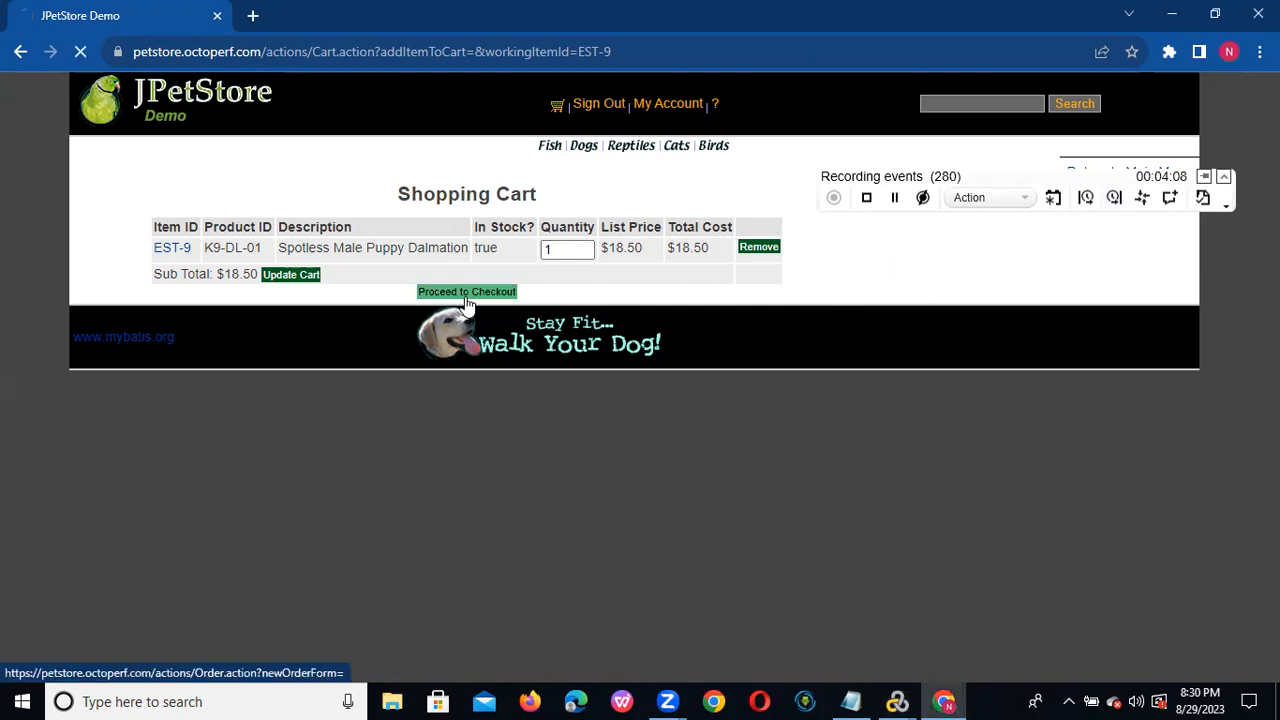
End the AddtoCart transaction and insert a start transaction named Payment_Details.
{"action": "left_click", "coordinate": [1115, 197]}
{"action": "left_click", "coordinate": [1147, 240]}
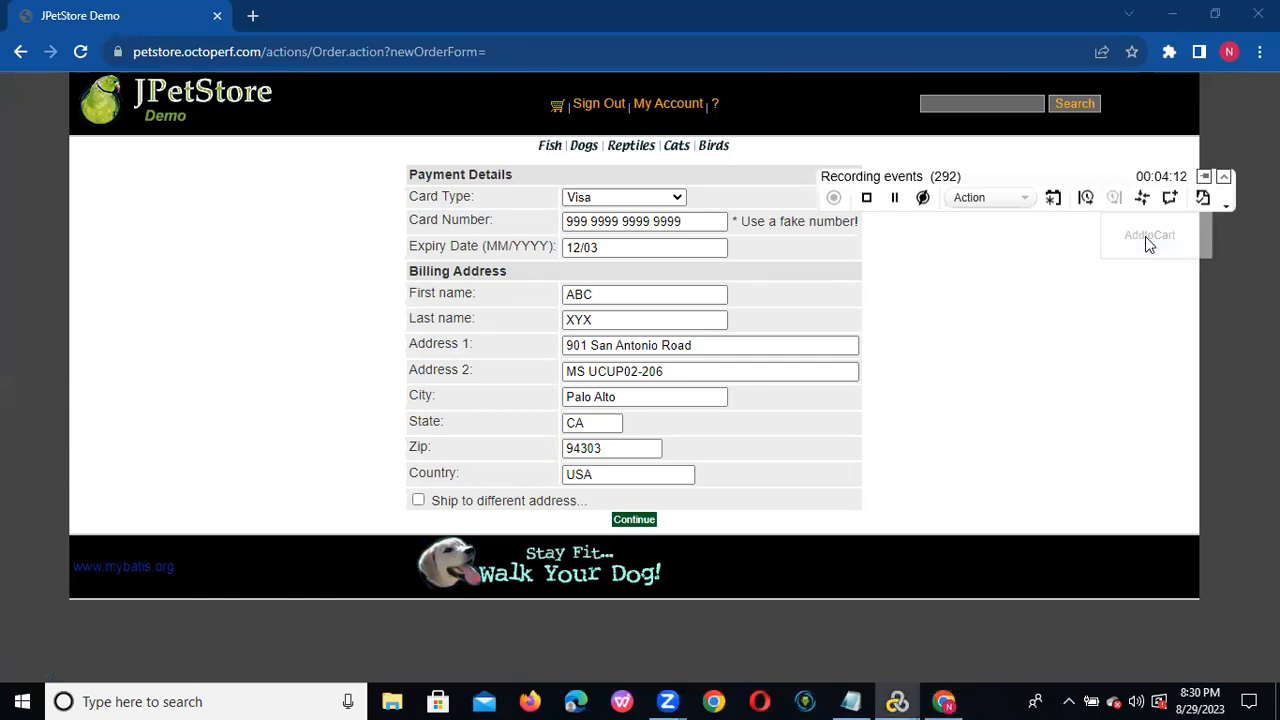
{"action": "left_click", "coordinate": [1085, 197]}
{"action": "type", "text": "Paymen"}
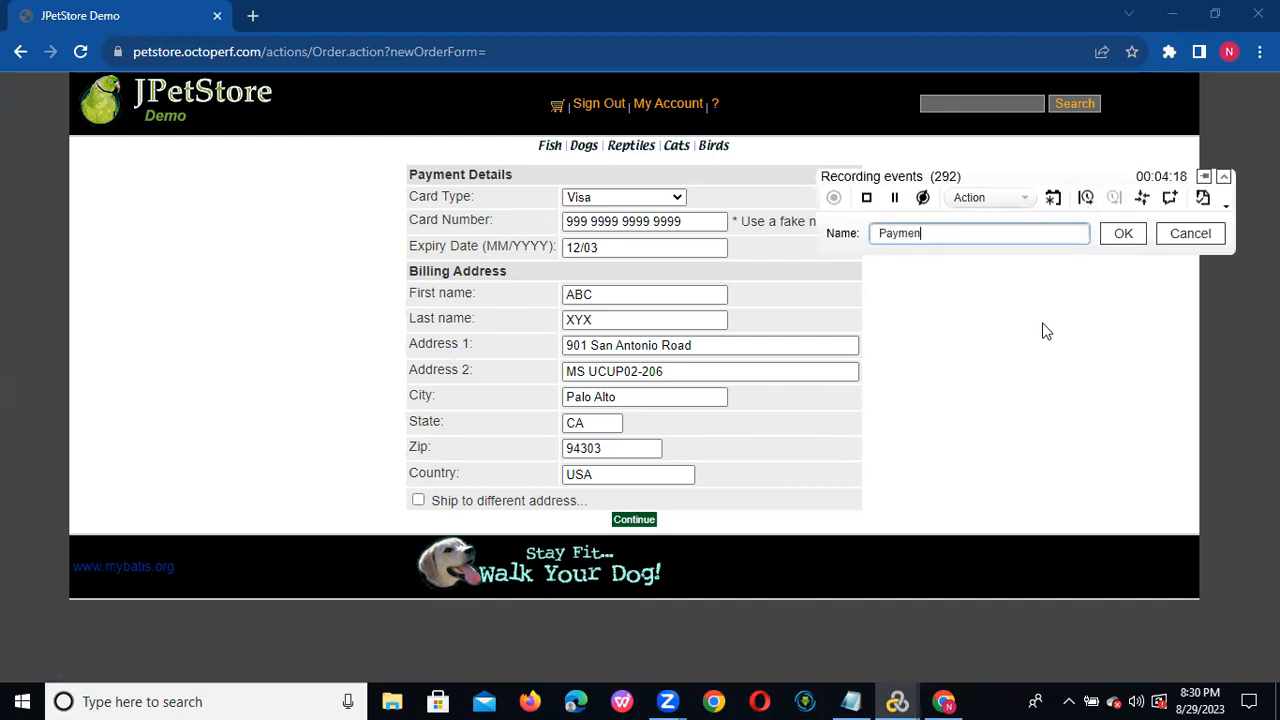
{"action": "type", "text": "t_Details"}
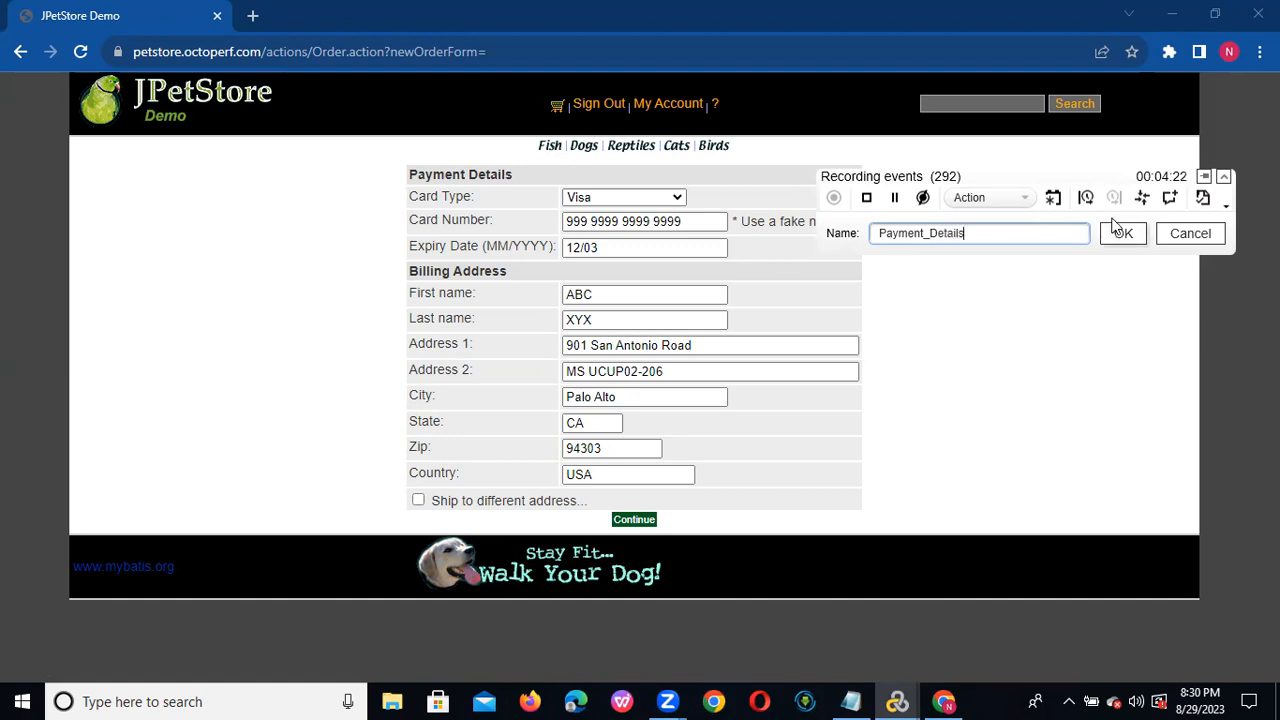
{"action": "left_click", "coordinate": [1120, 235]}
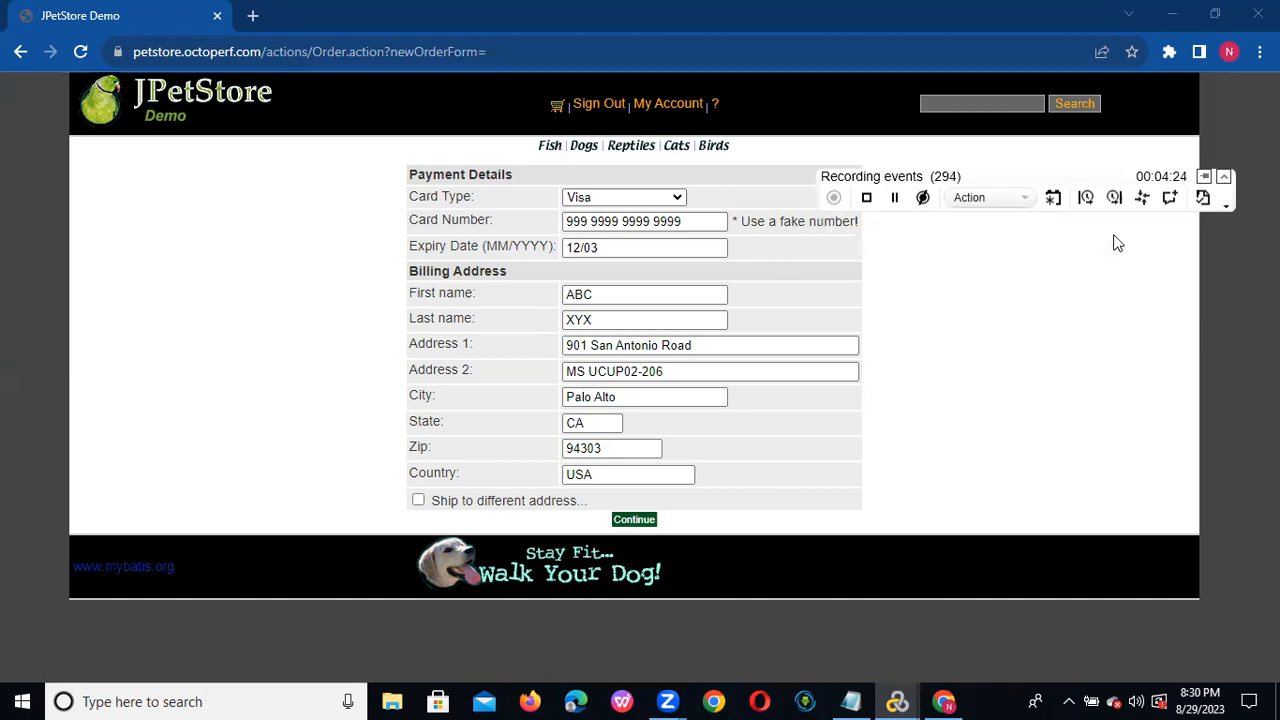
Submit and confirm the order with the prefilled payment and billing details, and end the Payment_Details transaction.
{"action": "left_click", "coordinate": [628, 519]}
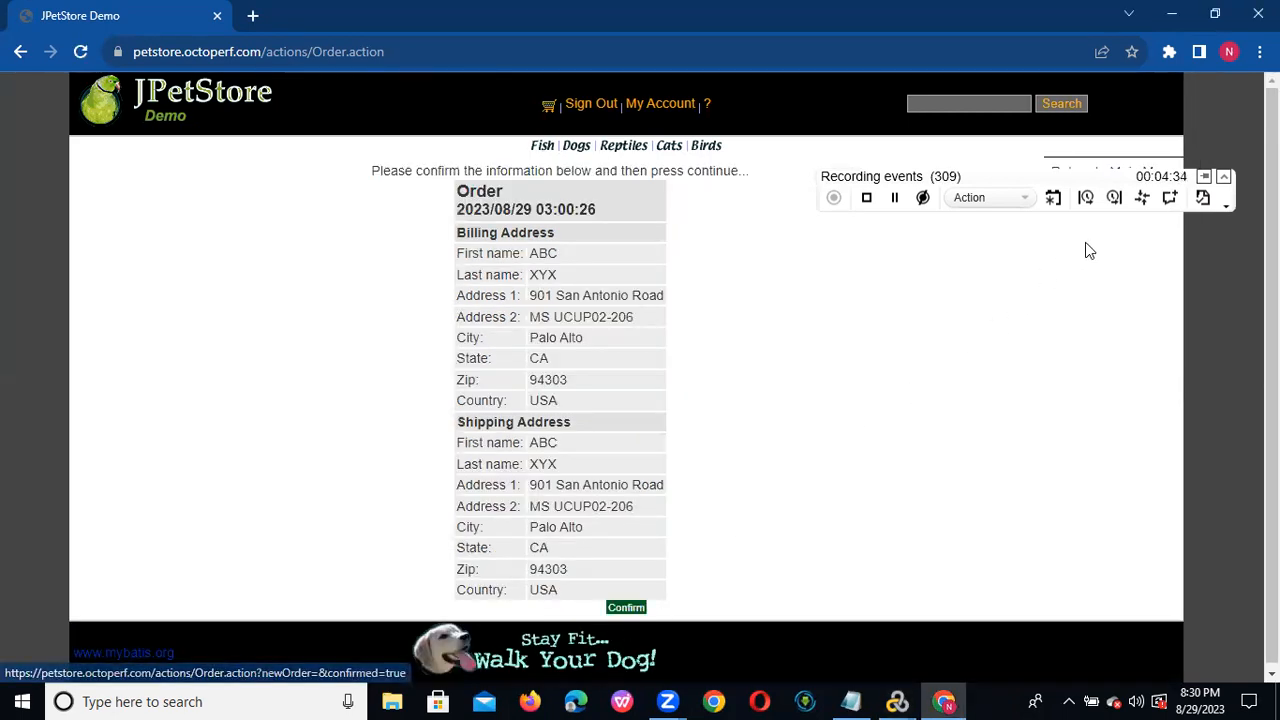
{"action": "left_click", "coordinate": [622, 609]}
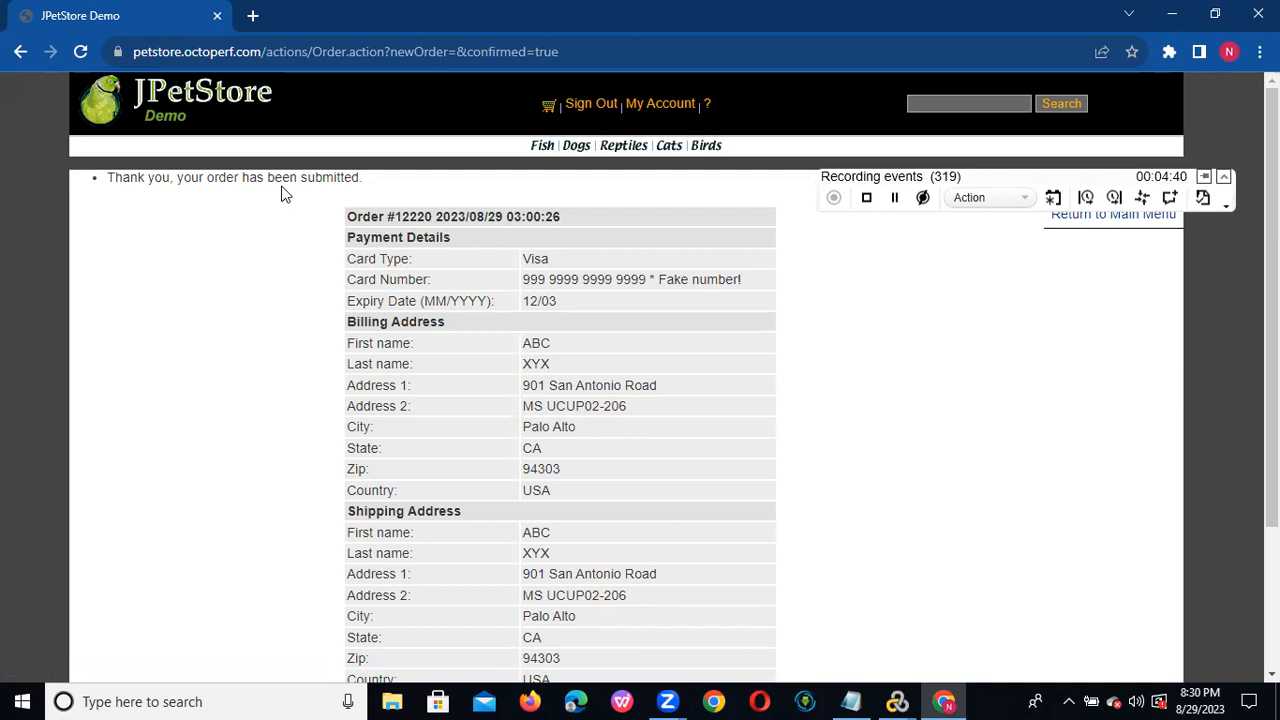
{"action": "left_click", "coordinate": [1114, 199]}
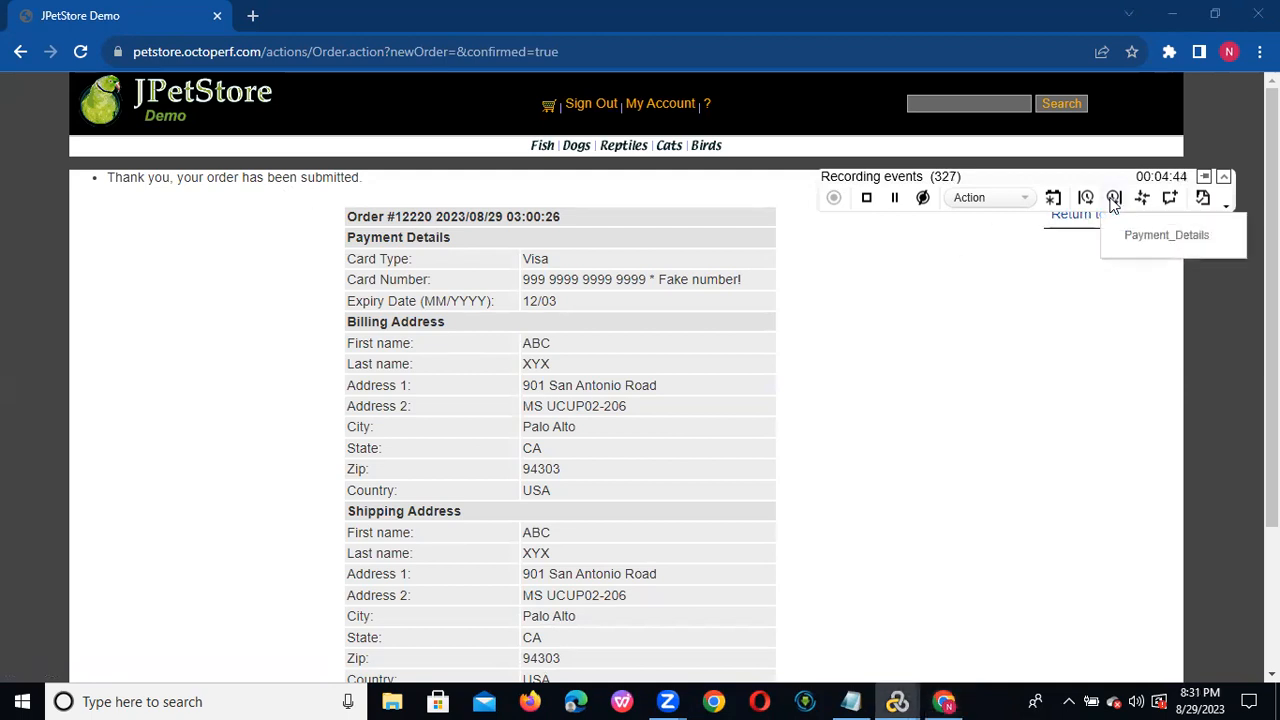
{"action": "left_click", "coordinate": [1161, 240]}
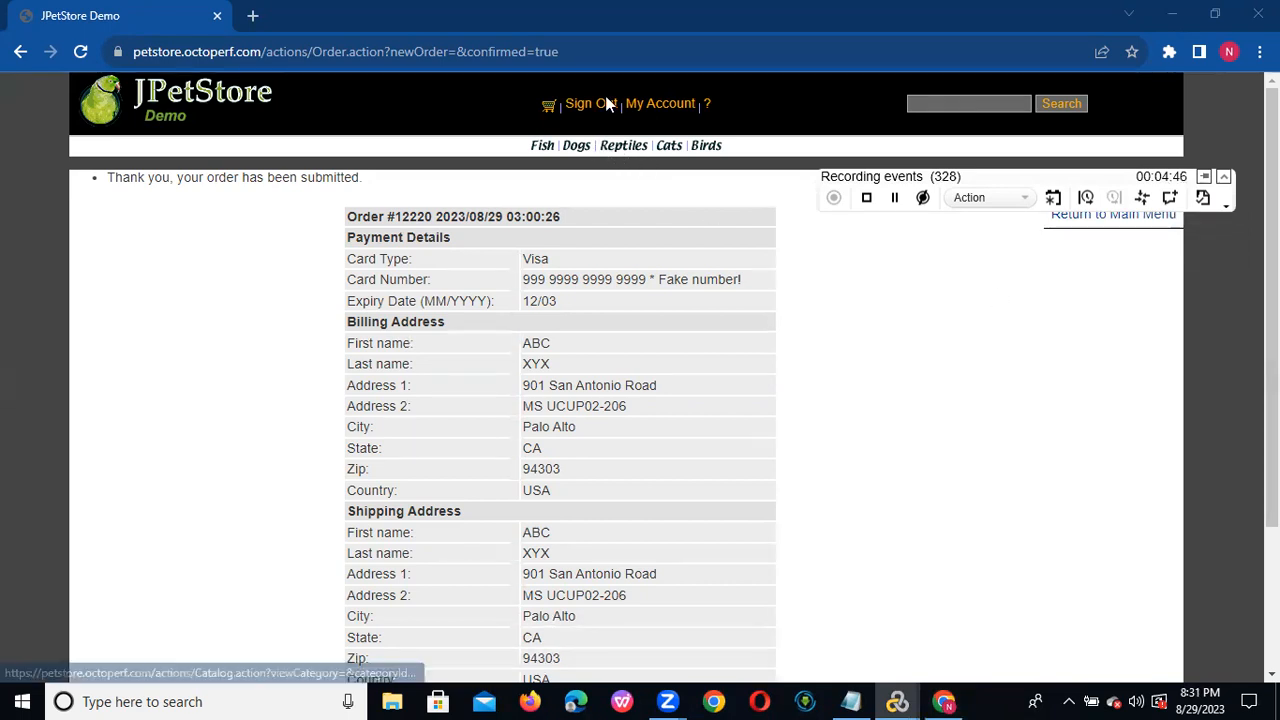
Insert a start transaction named Signout and sign out of JPetStore.
{"action": "left_click", "coordinate": [1085, 199]}
{"action": "type", "text": "Signout"}
{"action": "left_click", "coordinate": [1128, 235]}
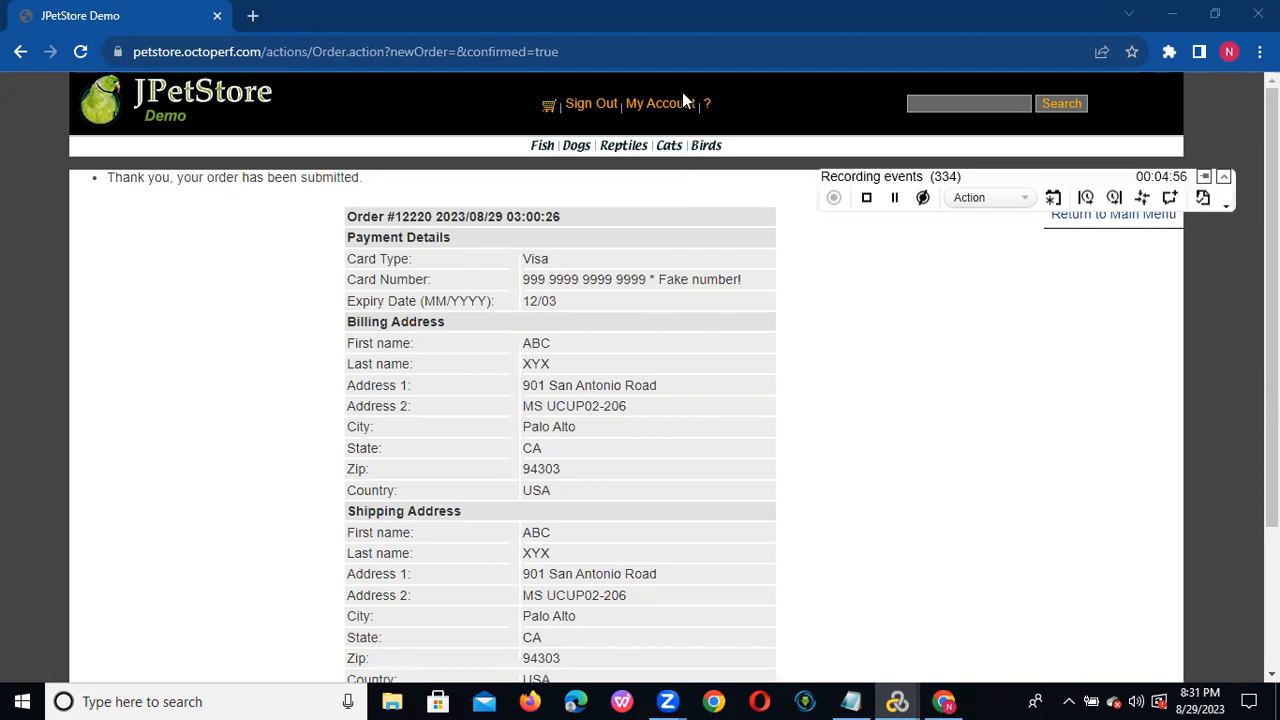
{"action": "left_click", "coordinate": [606, 108]}
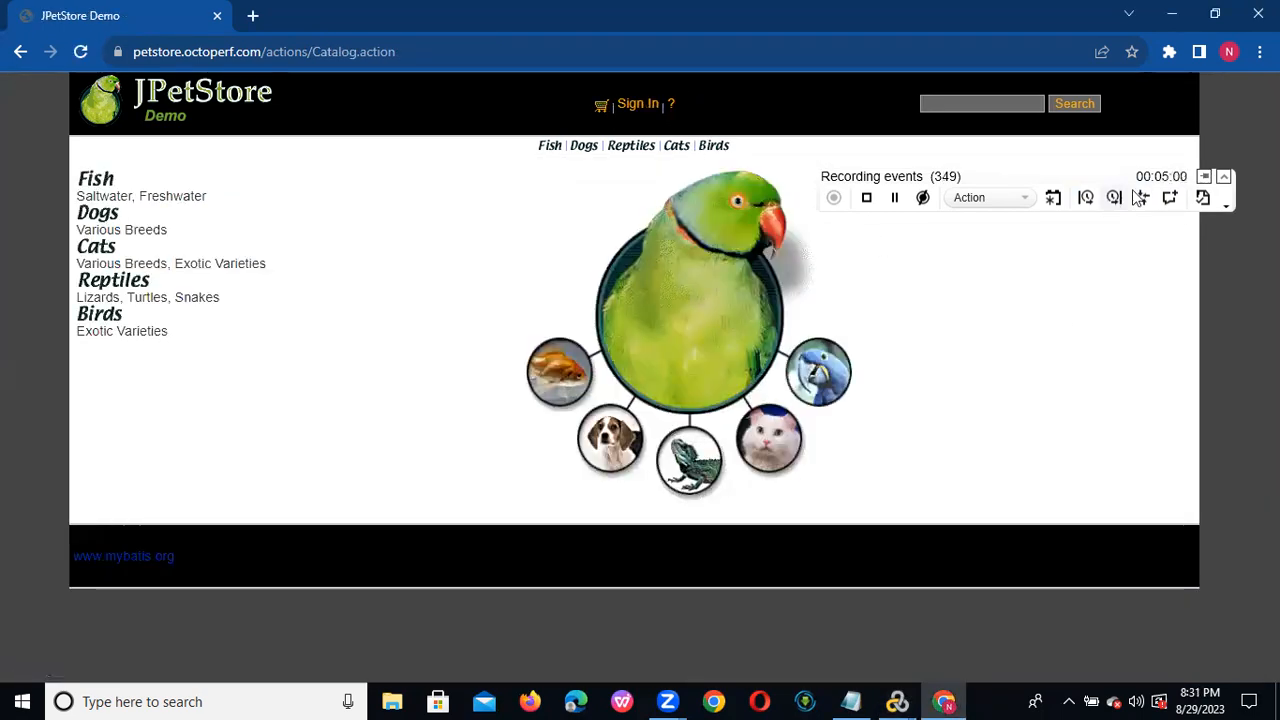
End the Signout transaction and stop the recording so the script is generated.
{"action": "left_click", "coordinate": [1116, 198]}
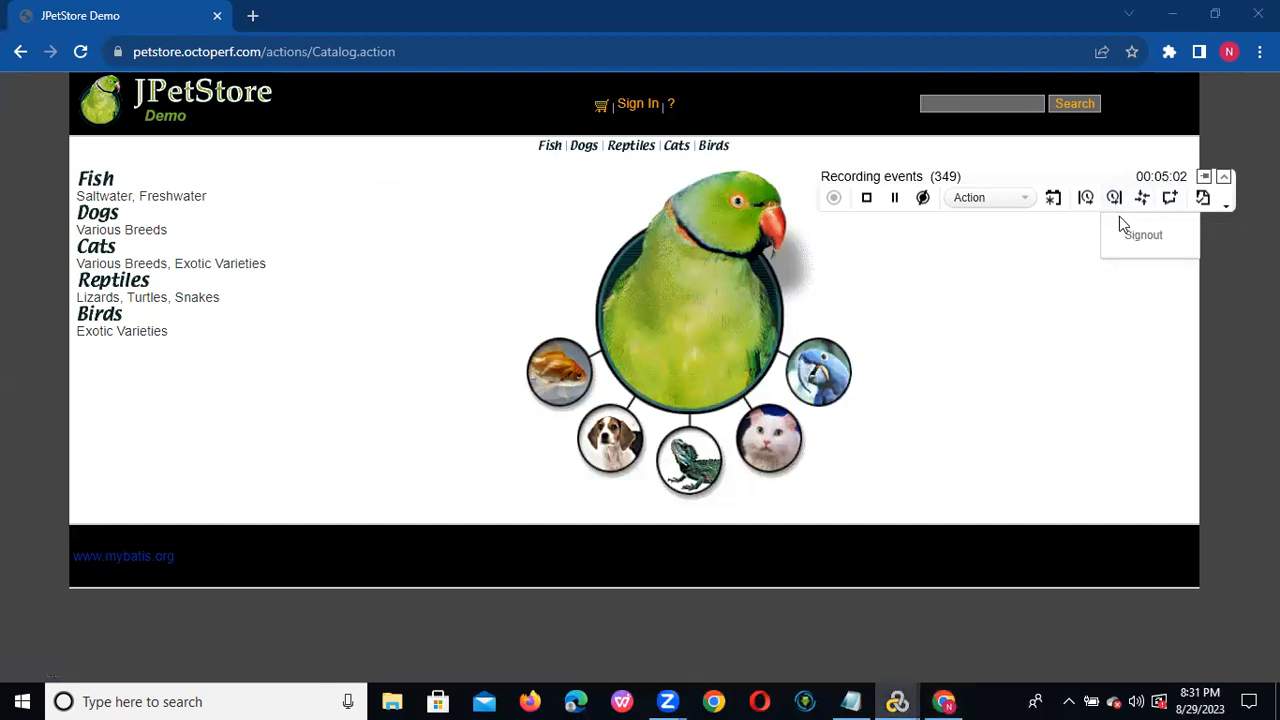
{"action": "left_click", "coordinate": [1134, 238]}
{"action": "left_click", "coordinate": [868, 204]}
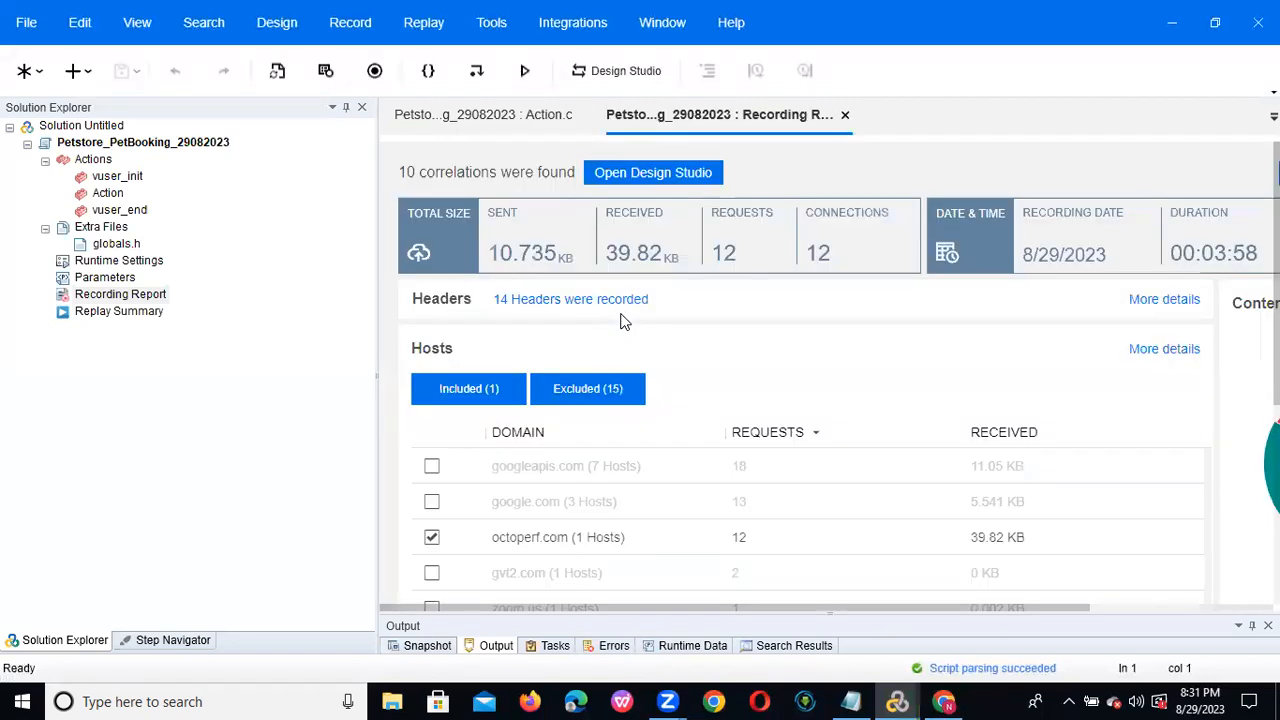
Open the Action script and examine the recorded code of the Login, Clickon_Pet and Select_ProductId transactions.
{"action": "double_click", "coordinate": [100, 193]}
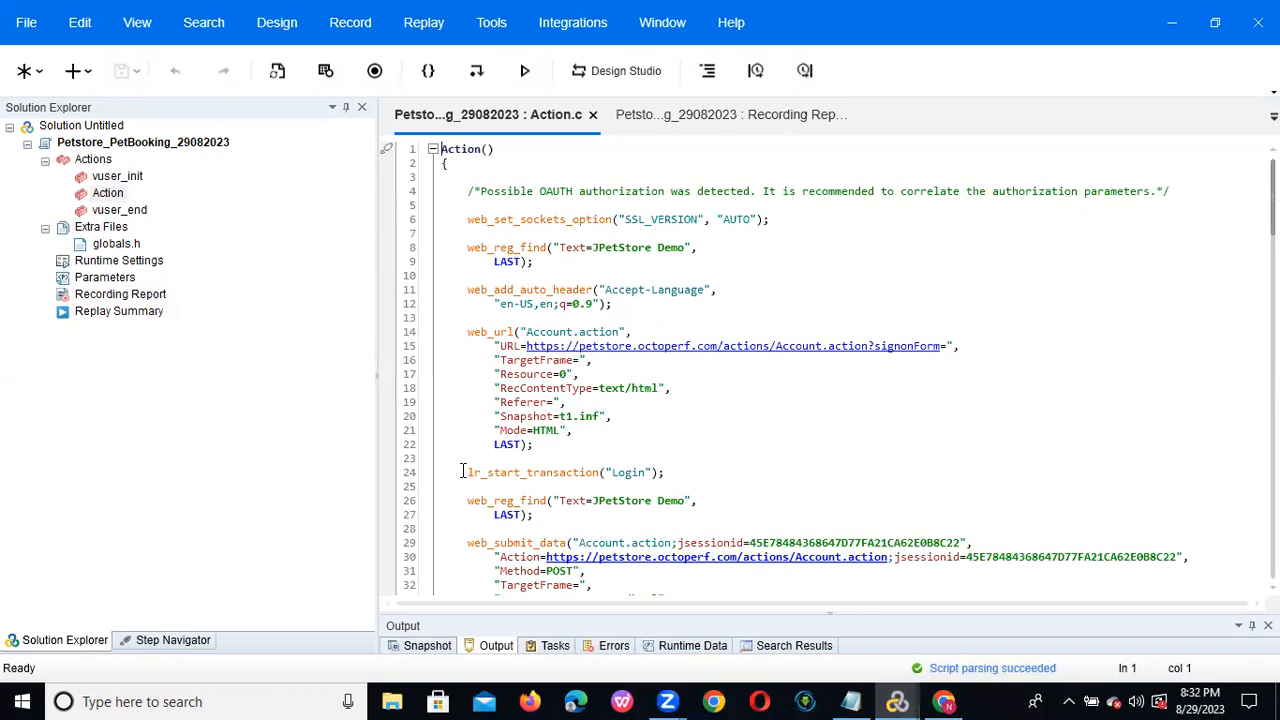
{"action": "left_click_drag", "start_coordinate": [463, 473], "coordinate": [664, 471]}
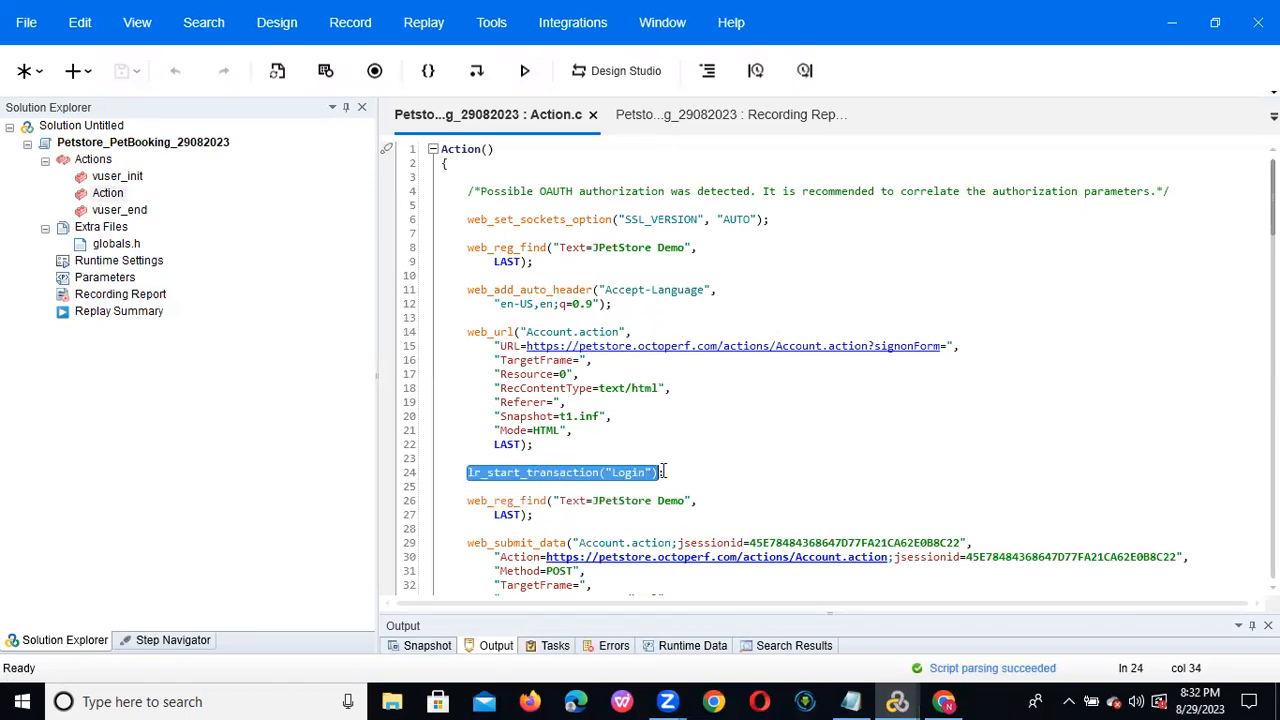
{"action": "left_click", "coordinate": [674, 473]}
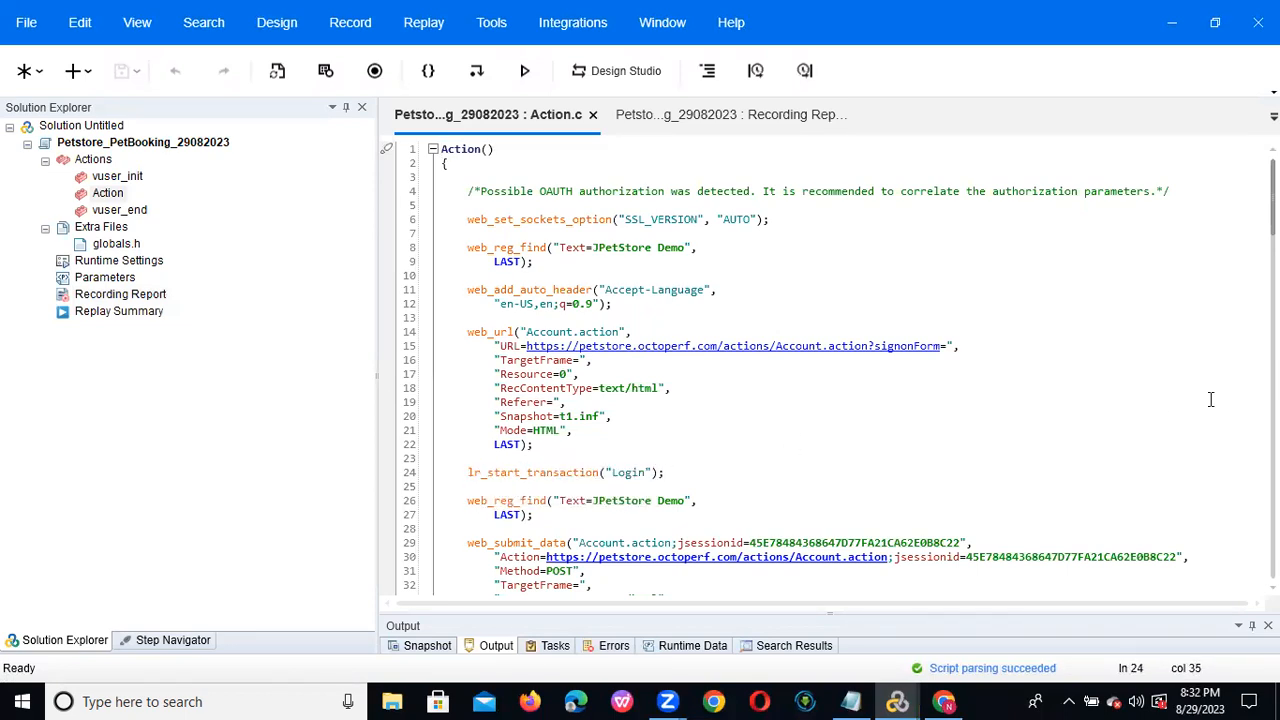
{"action": "scroll", "coordinate": [1251, 238], "scroll_direction": "down", "scroll_amount": 6}
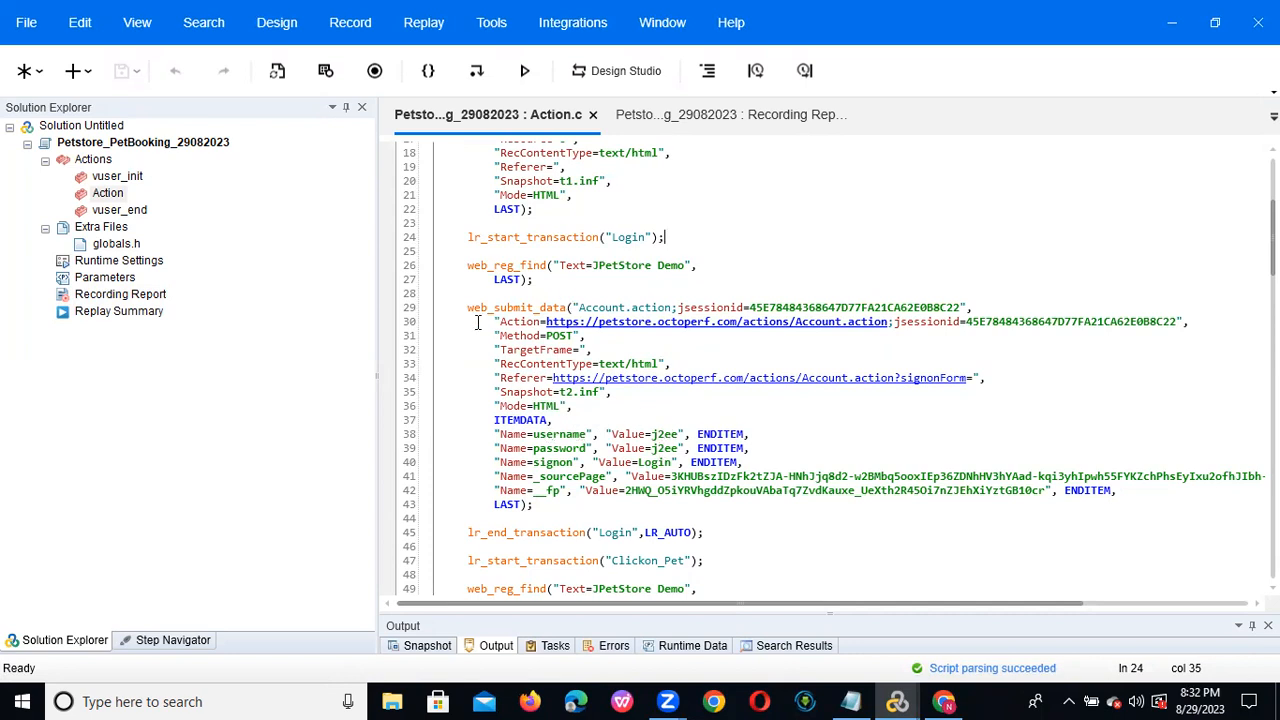
{"action": "left_click", "coordinate": [723, 534]}
{"action": "left_click_drag", "start_coordinate": [723, 534], "coordinate": [443, 240]}
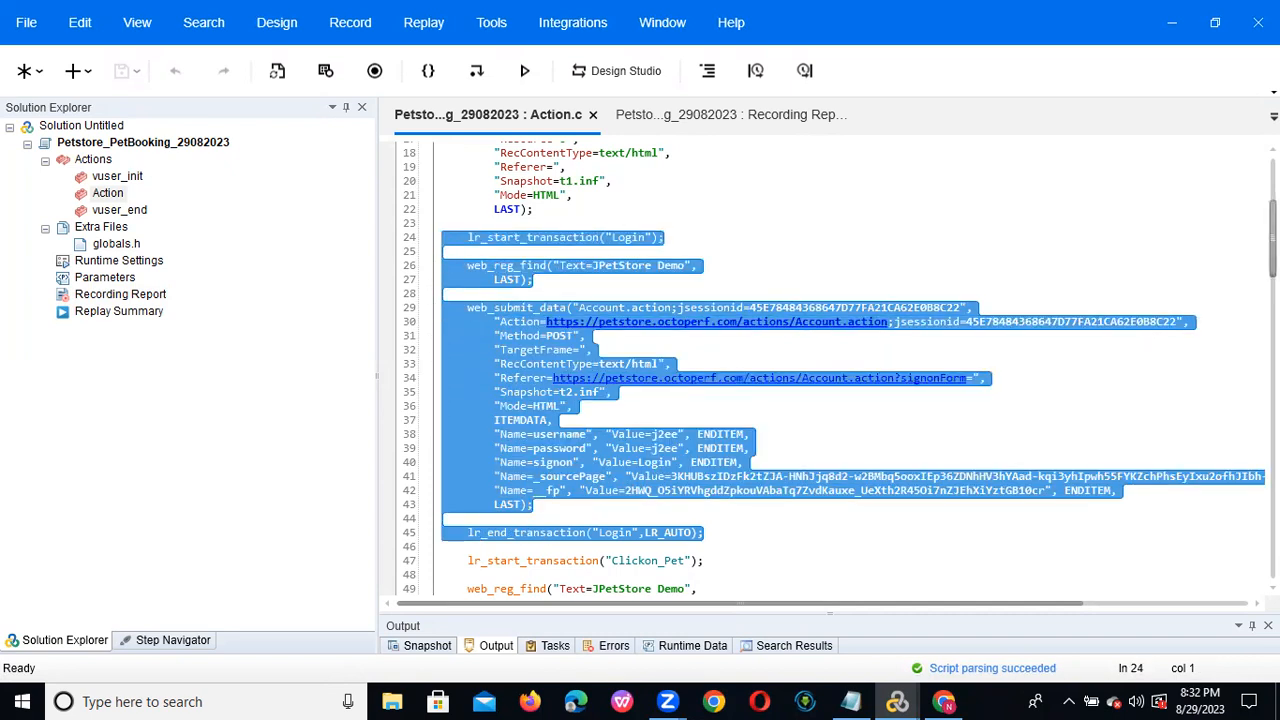
{"action": "left_click_drag", "start_coordinate": [1273, 232], "coordinate": [1273, 293]}
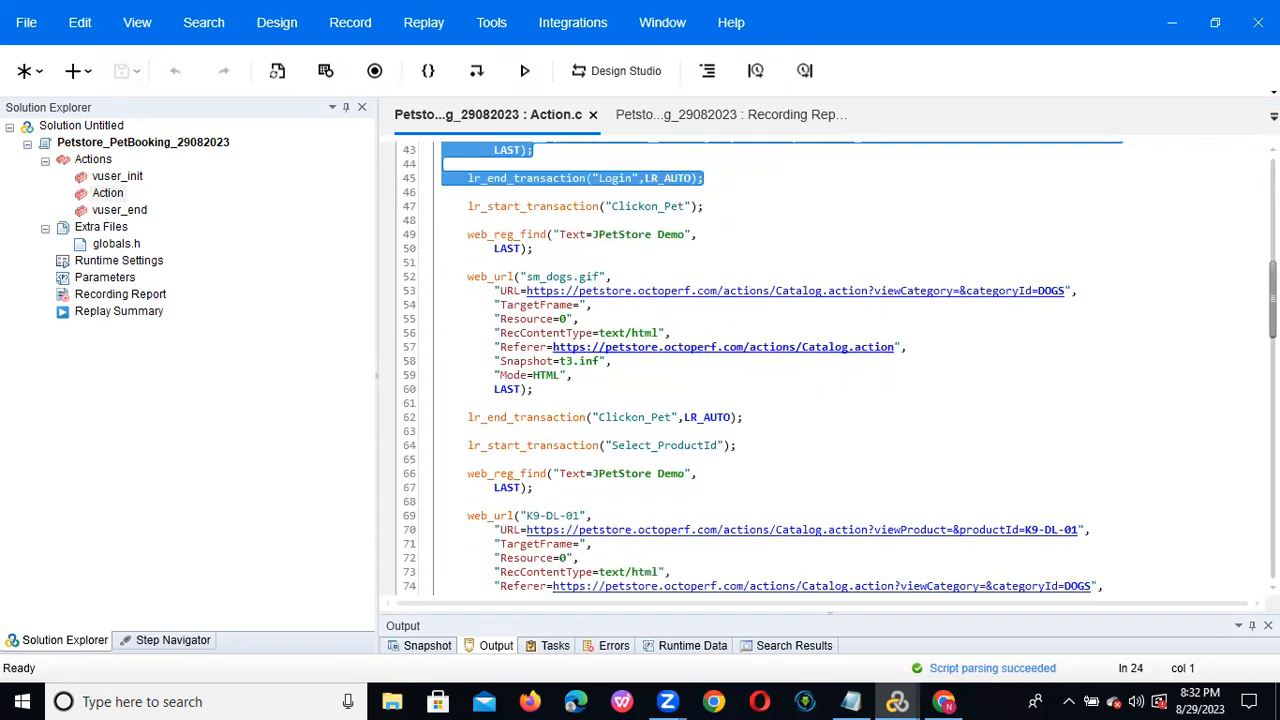
{"action": "left_click", "coordinate": [740, 240]}
{"action": "left_click_drag", "start_coordinate": [465, 206], "coordinate": [753, 418]}
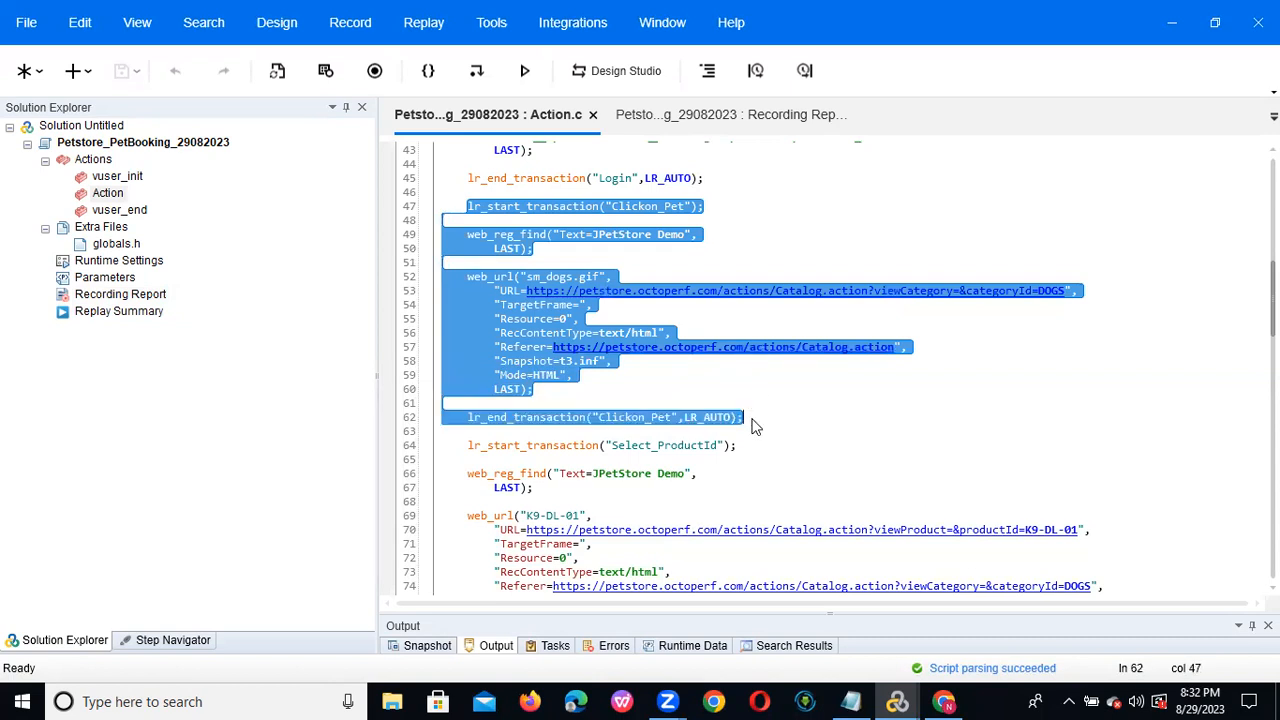
{"action": "left_click", "coordinate": [753, 421]}
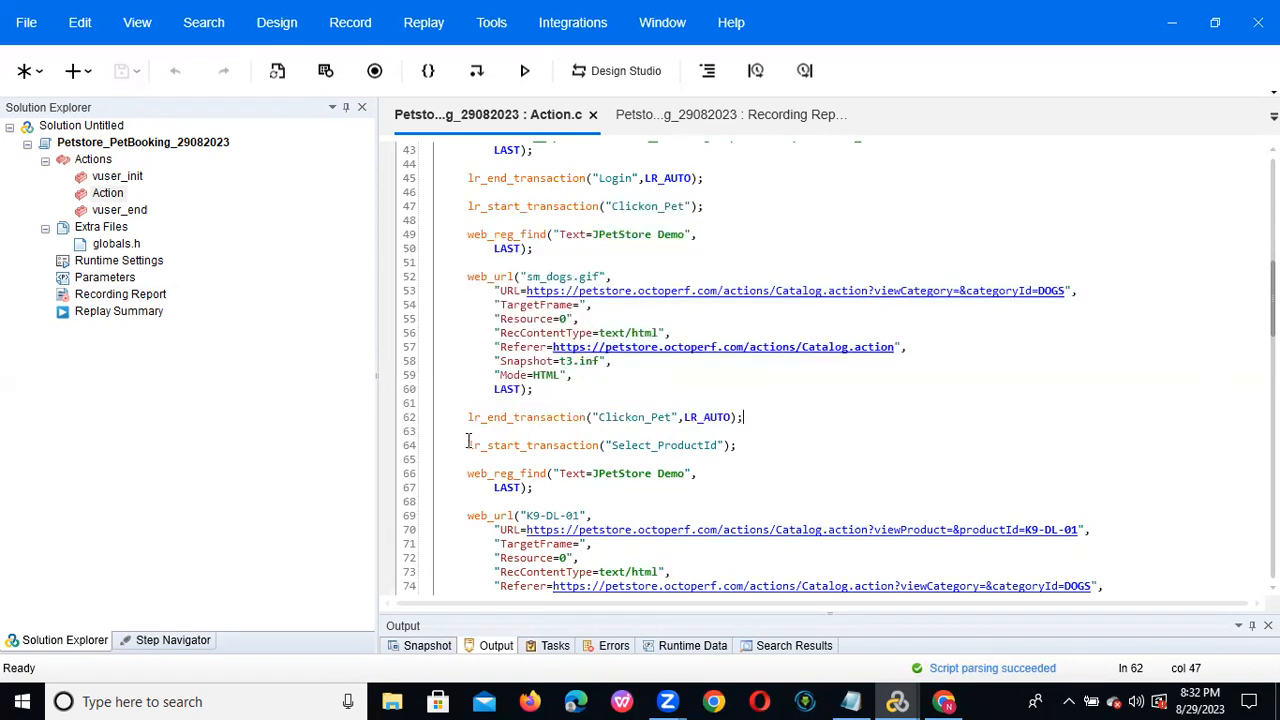
{"action": "left_click_drag", "start_coordinate": [465, 443], "coordinate": [788, 421]}
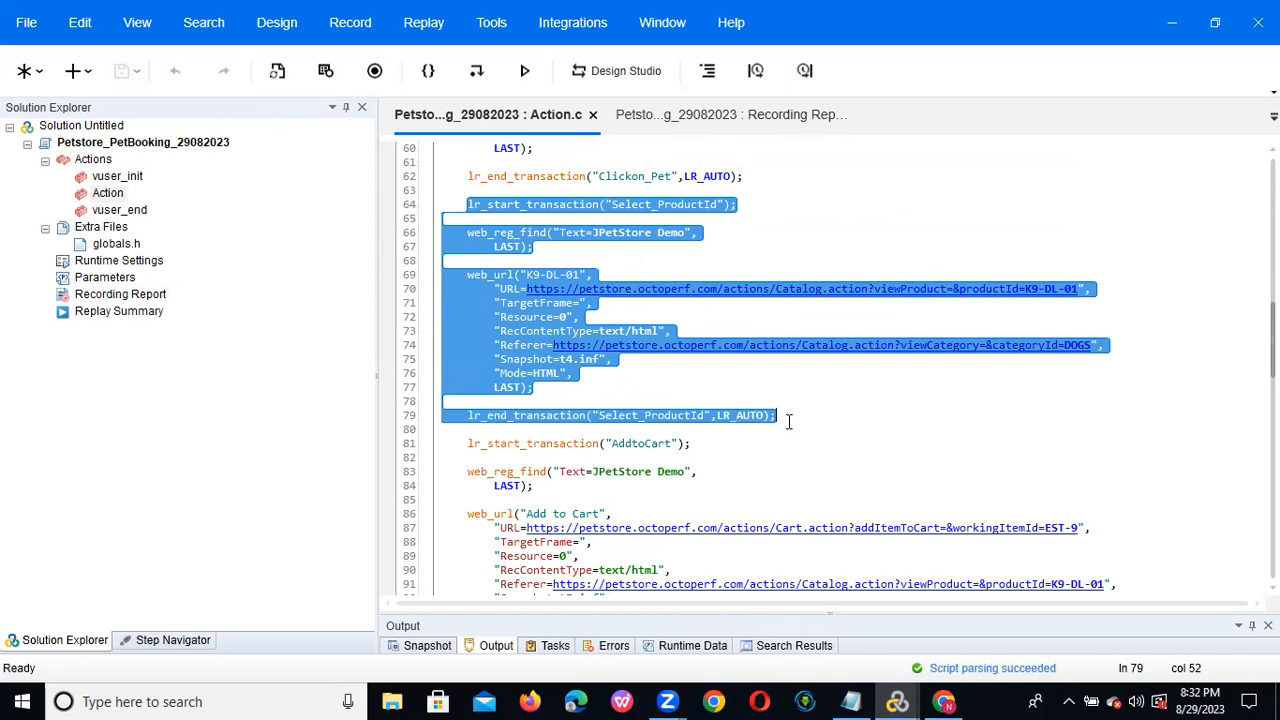
{"action": "left_click", "coordinate": [788, 421]}
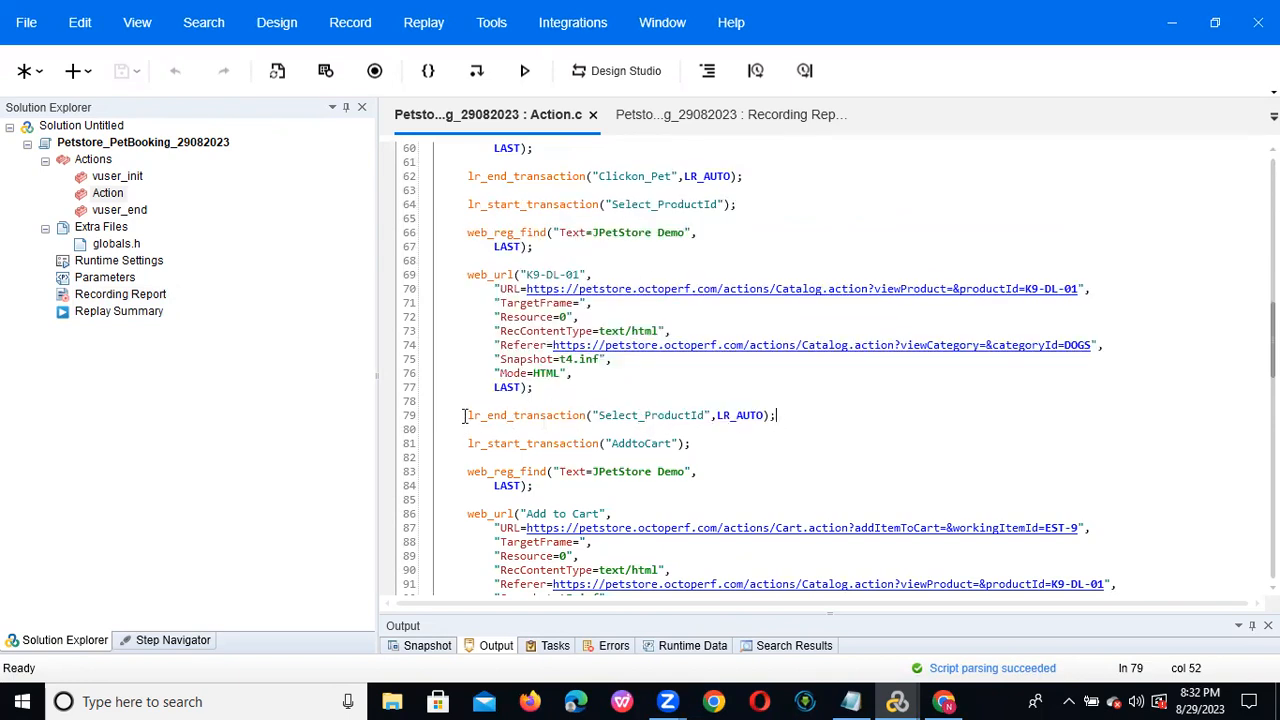
Examine the code between the start and end of the AddtoCart, Payment_Details and Signout transactions.
{"action": "left_click", "coordinate": [662, 443]}
{"action": "scroll", "coordinate": [830, 370], "scroll_direction": "down", "scroll_amount": 9}
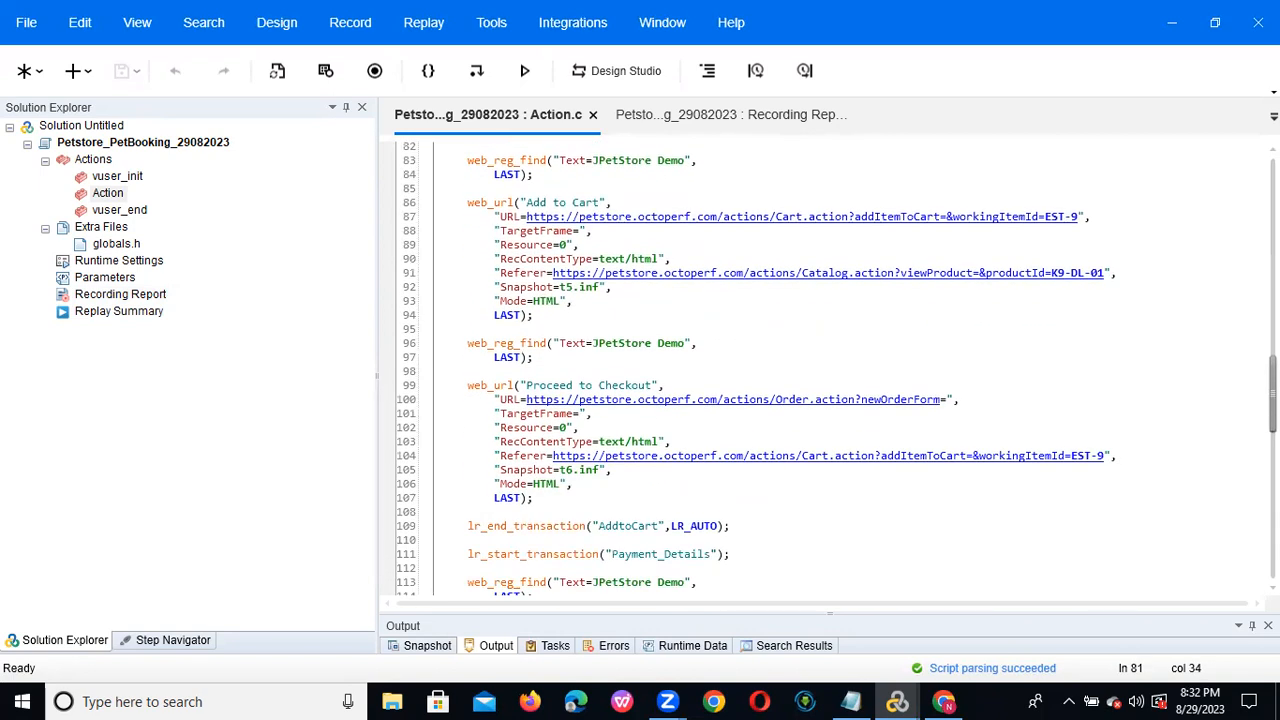
{"action": "left_click_drag", "start_coordinate": [736, 447], "coordinate": [442, 452]}
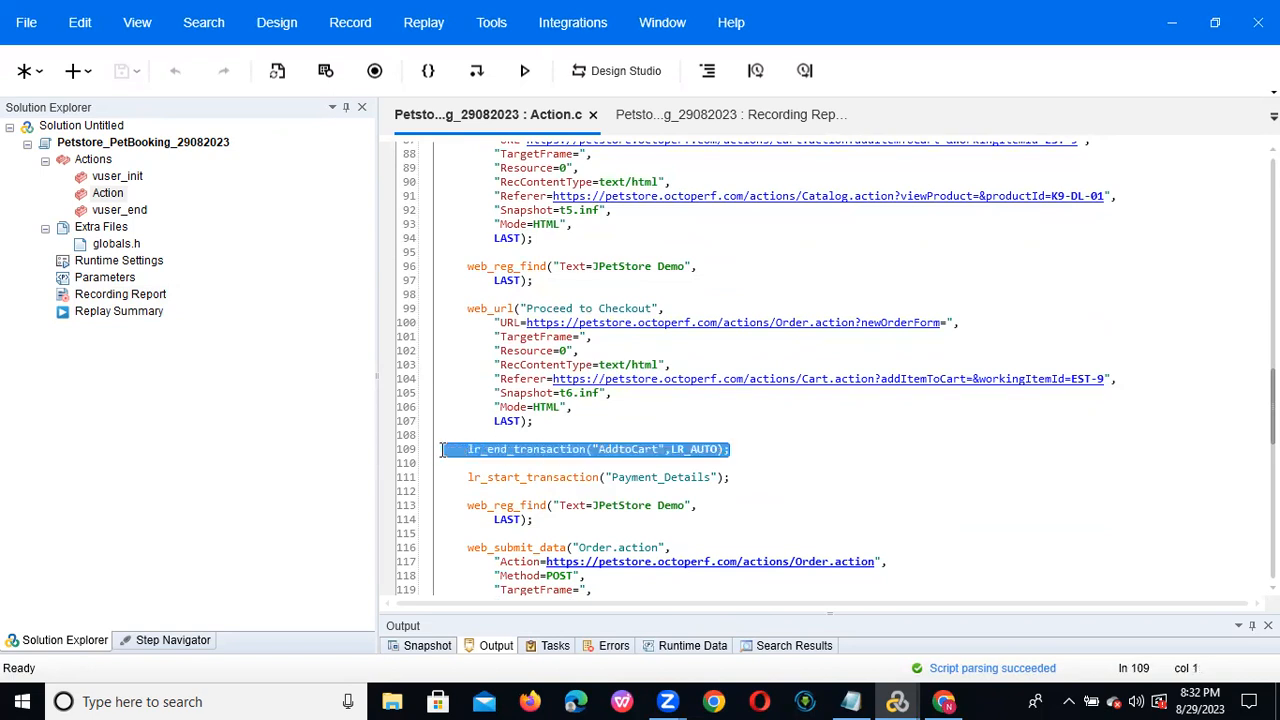
{"action": "left_click", "coordinate": [493, 477]}
{"action": "left_click_drag", "start_coordinate": [536, 468], "coordinate": [743, 481]}
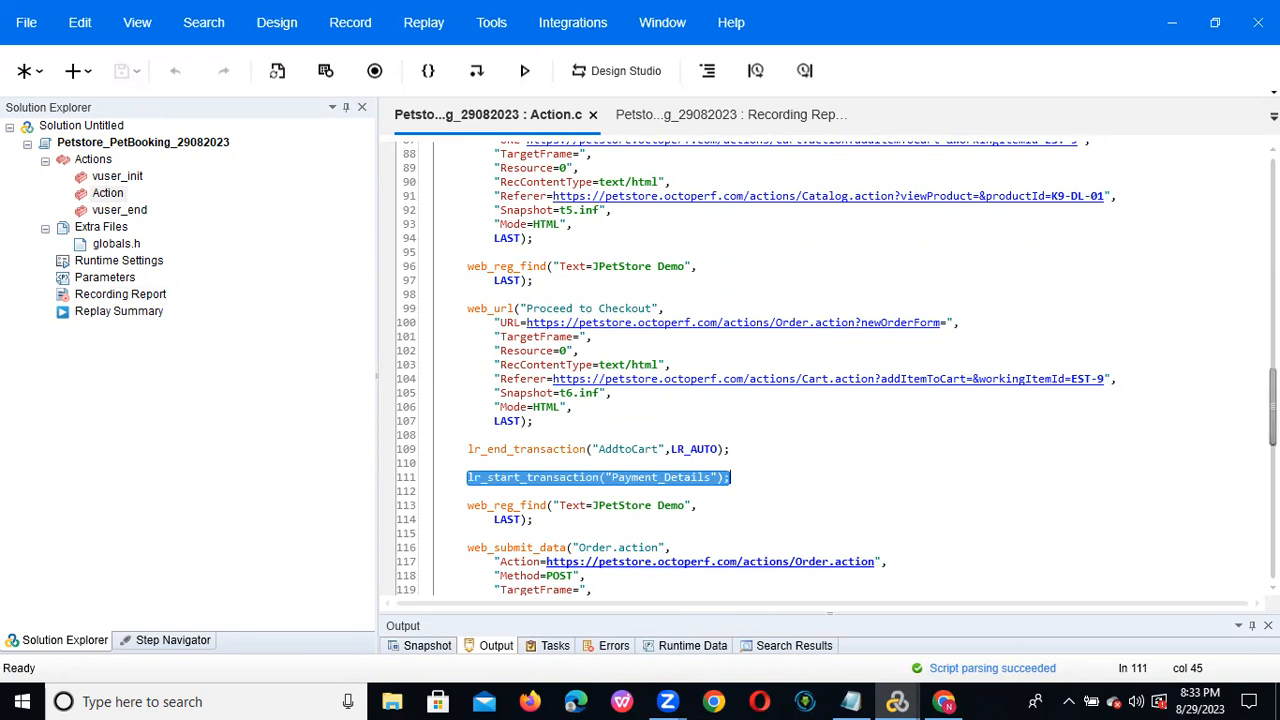
{"action": "scroll", "coordinate": [1273, 400], "scroll_direction": "down", "scroll_amount": 9}
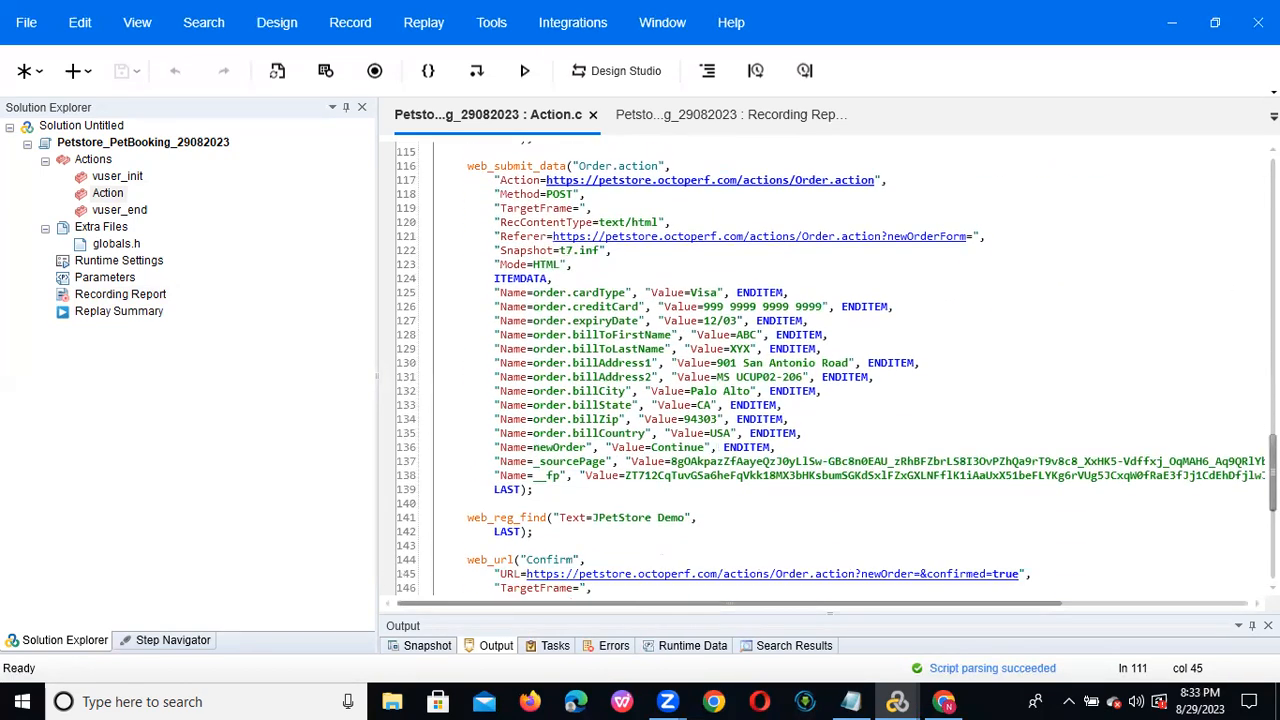
{"action": "scroll", "coordinate": [837, 373], "scroll_direction": "down", "scroll_amount": 8}
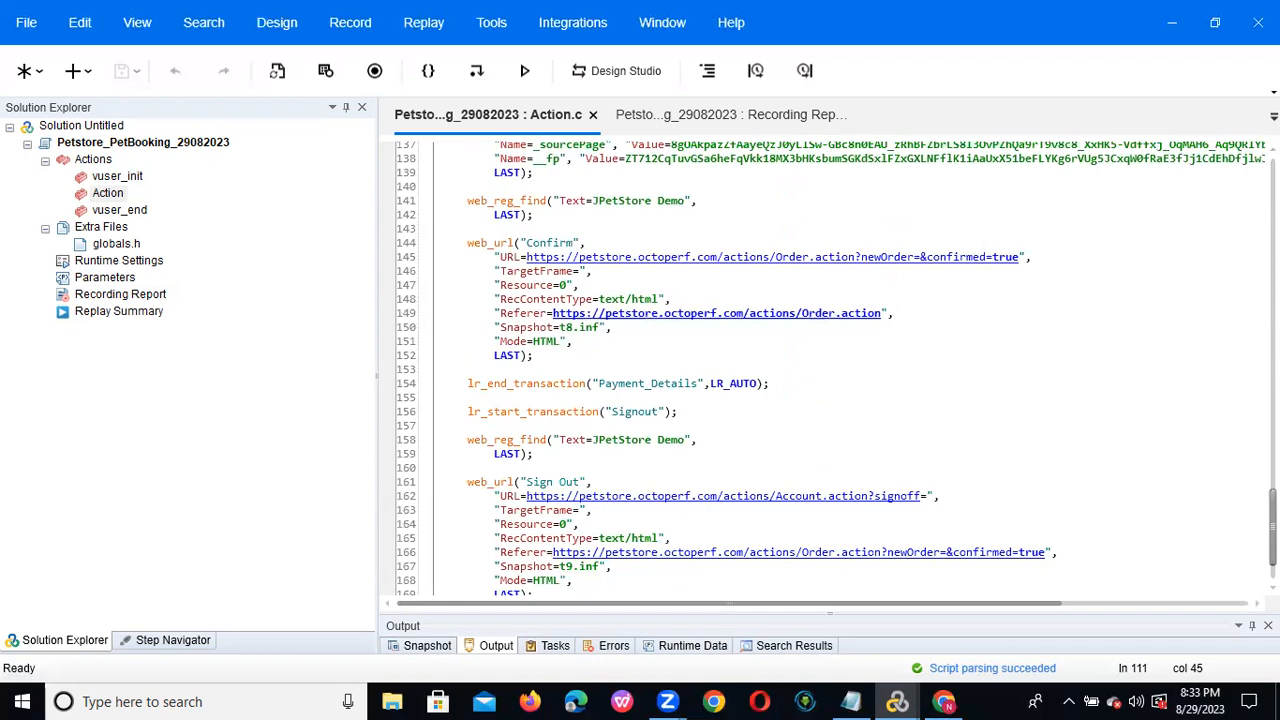
{"action": "scroll", "coordinate": [1228, 506], "scroll_direction": "down", "scroll_amount": 1}
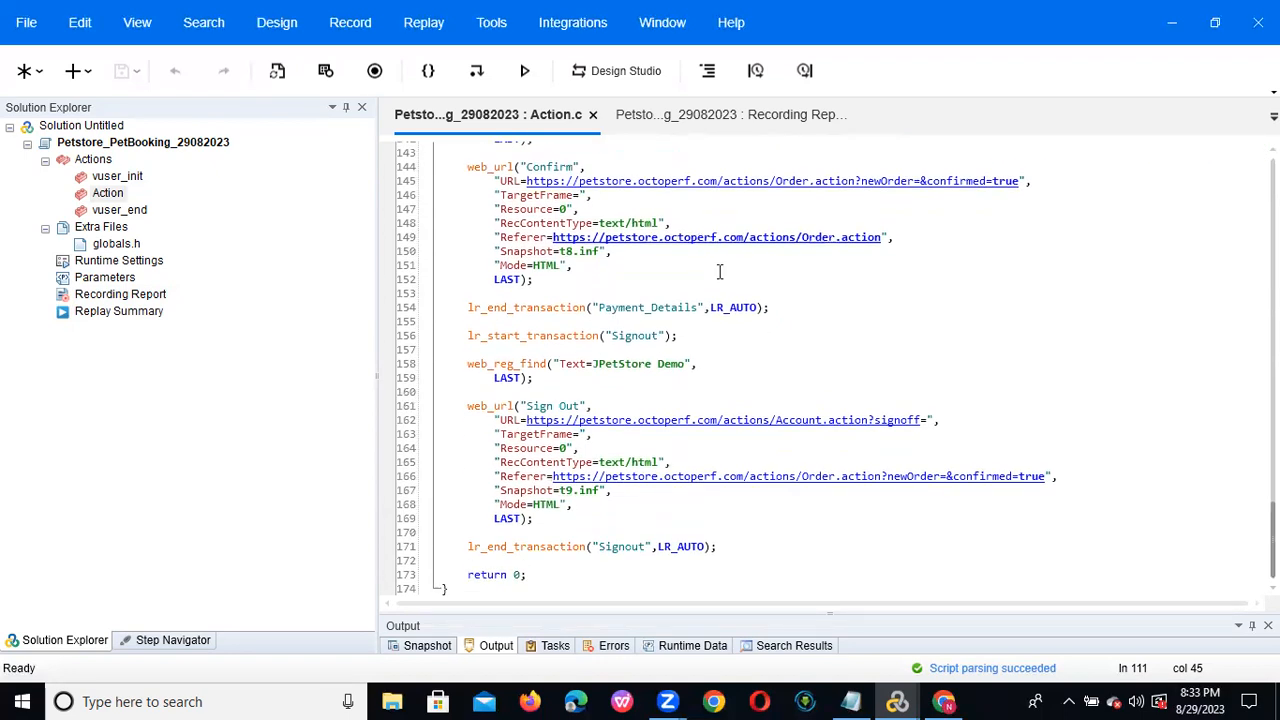
{"action": "left_click_drag", "start_coordinate": [770, 307], "coordinate": [527, 308]}
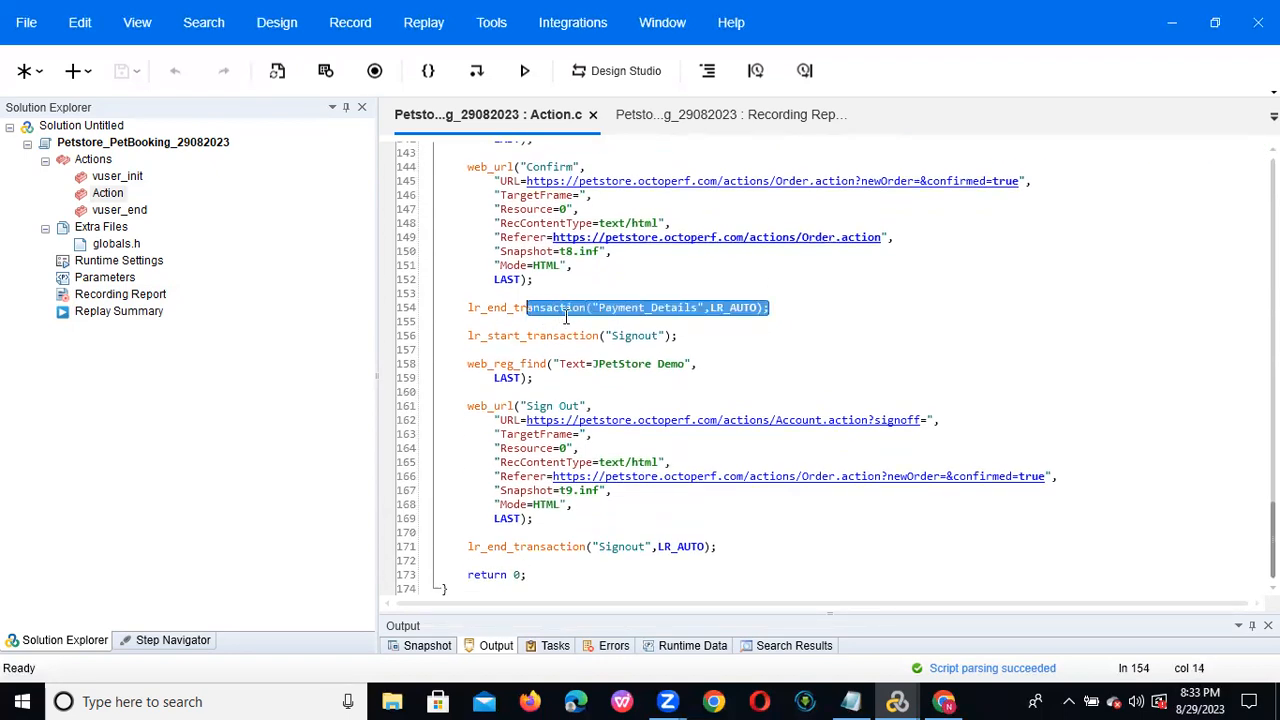
{"action": "left_click_drag", "start_coordinate": [464, 335], "coordinate": [728, 558]}
{"action": "left_click", "coordinate": [727, 551]}
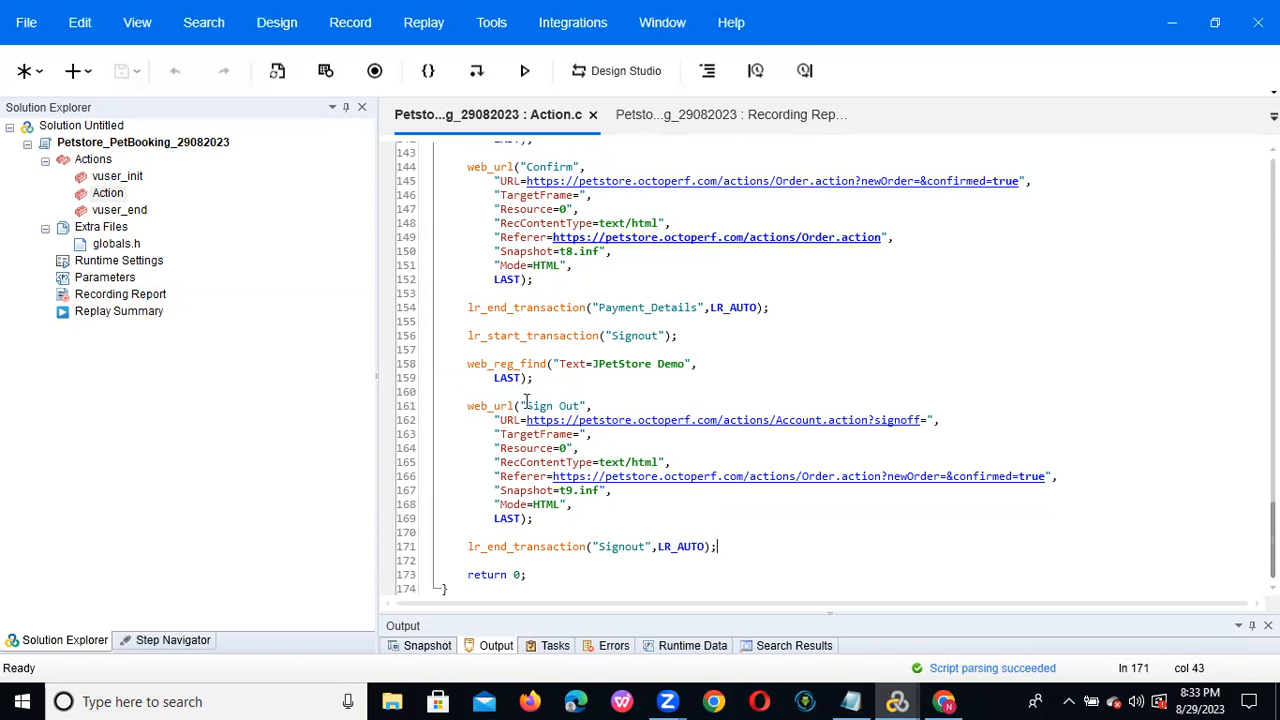
Review the script's requests backwards from Sign Out to the Account.action request that precedes the Login transaction.
{"action": "left_click_drag", "start_coordinate": [527, 405], "coordinate": [580, 404]}
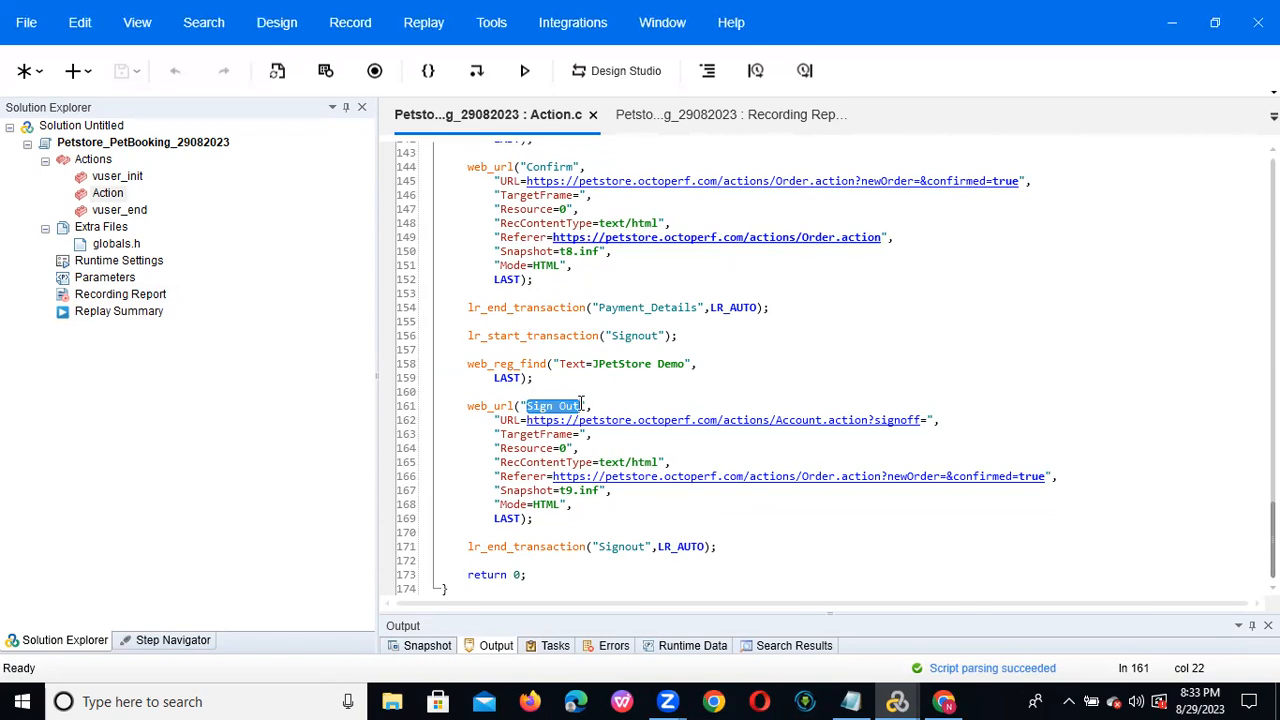
{"action": "left_click", "coordinate": [545, 166]}
{"action": "scroll", "coordinate": [541, 166], "scroll_direction": "up", "scroll_amount": 3}
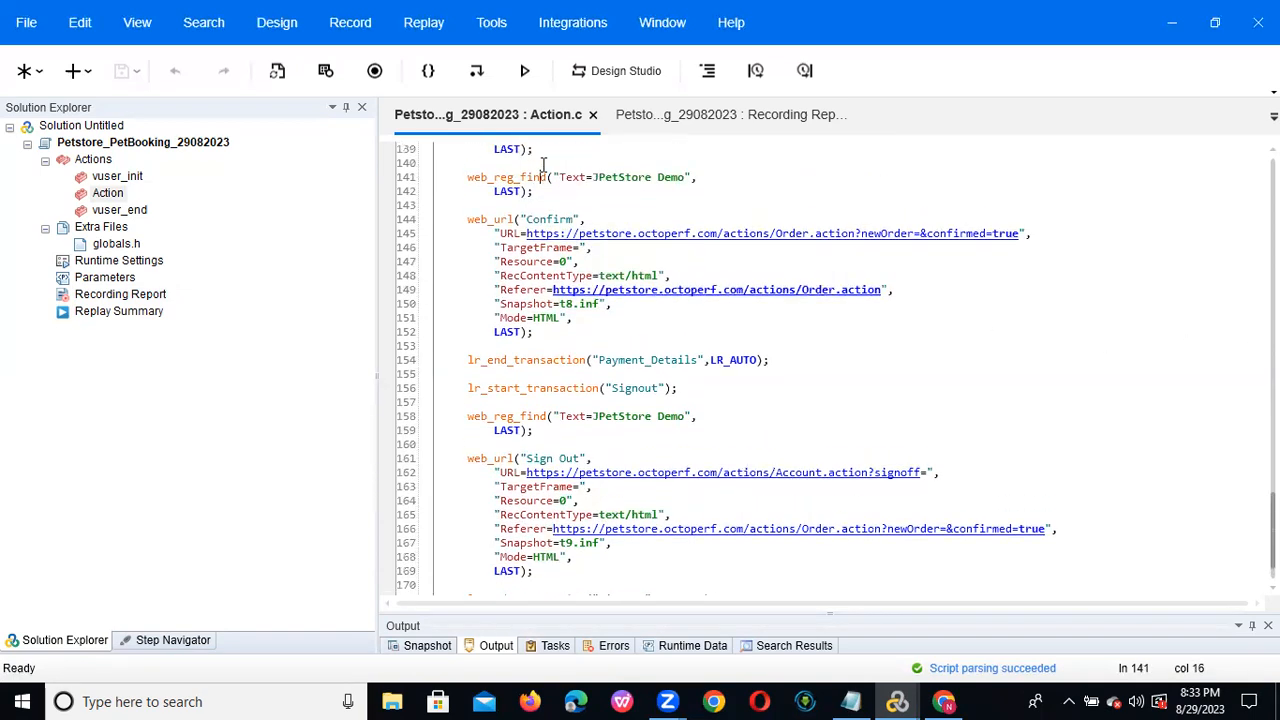
{"action": "scroll", "coordinate": [541, 166], "scroll_direction": "up", "scroll_amount": 7}
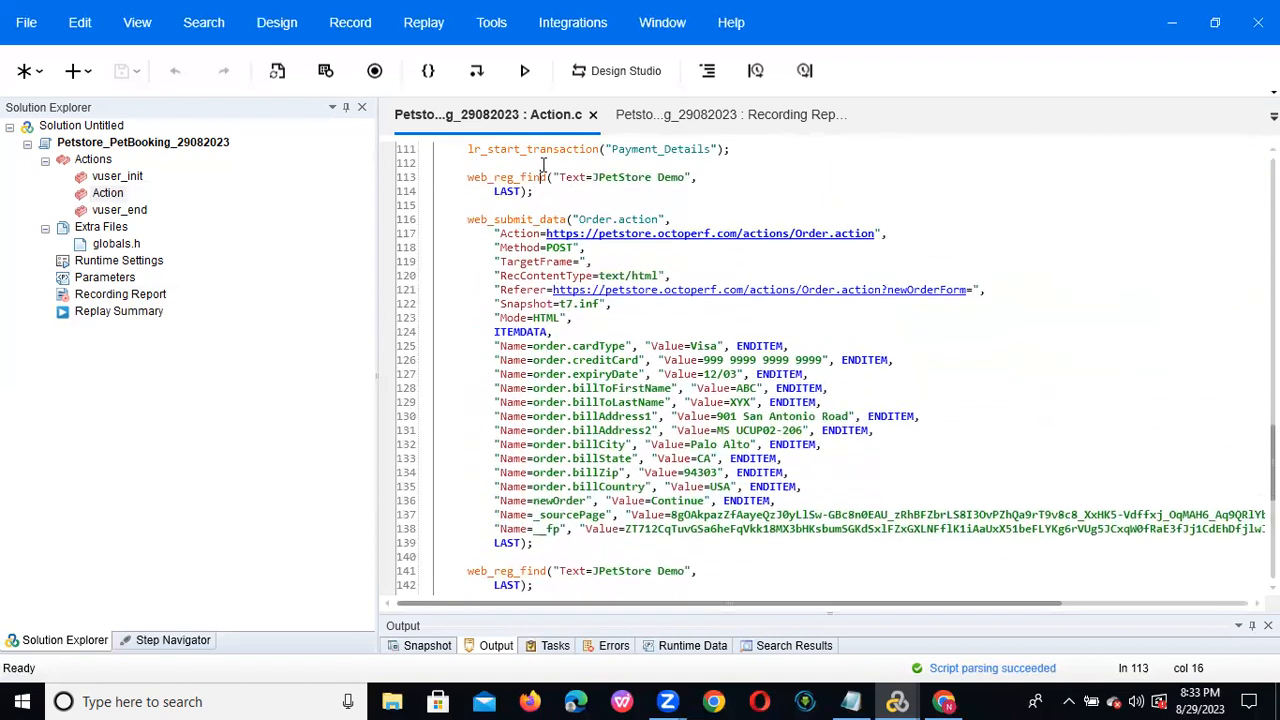
{"action": "scroll", "coordinate": [544, 163], "scroll_direction": "up", "scroll_amount": 1}
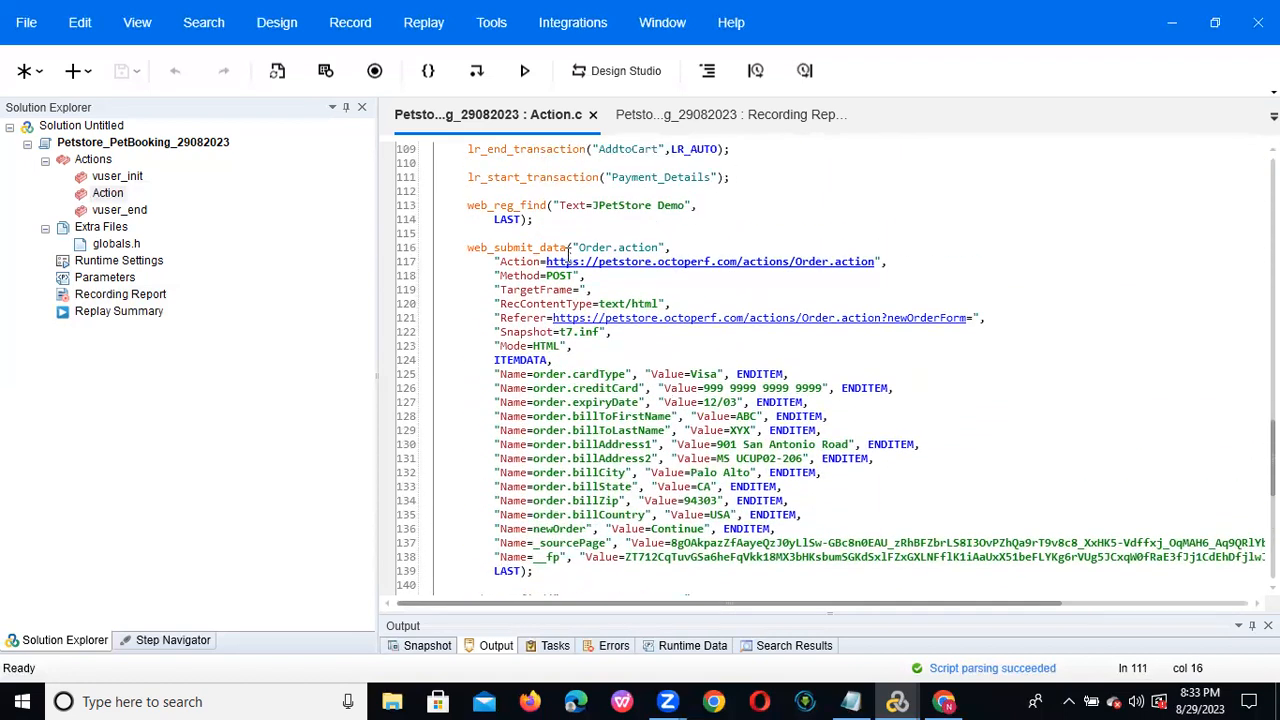
{"action": "left_click", "coordinate": [614, 247]}
{"action": "key", "text": "Up"}
{"action": "key", "text": "Up"}
{"action": "key", "text": "Up"}
{"action": "key", "text": "Up"}
{"action": "key", "text": "Up"}
{"action": "key", "text": "Up"}
{"action": "key", "text": "Up"}
{"action": "key", "text": "Up"}
{"action": "key", "text": "Up"}
{"action": "key", "text": "Up"}
{"action": "key", "text": "Up"}
{"action": "key", "text": "Up"}
{"action": "key", "text": "Up"}
{"action": "key", "text": "Up"}
{"action": "key", "text": "Up"}
{"action": "key", "text": "Up"}
{"action": "key", "text": "Up"}
{"action": "key", "text": "Up"}
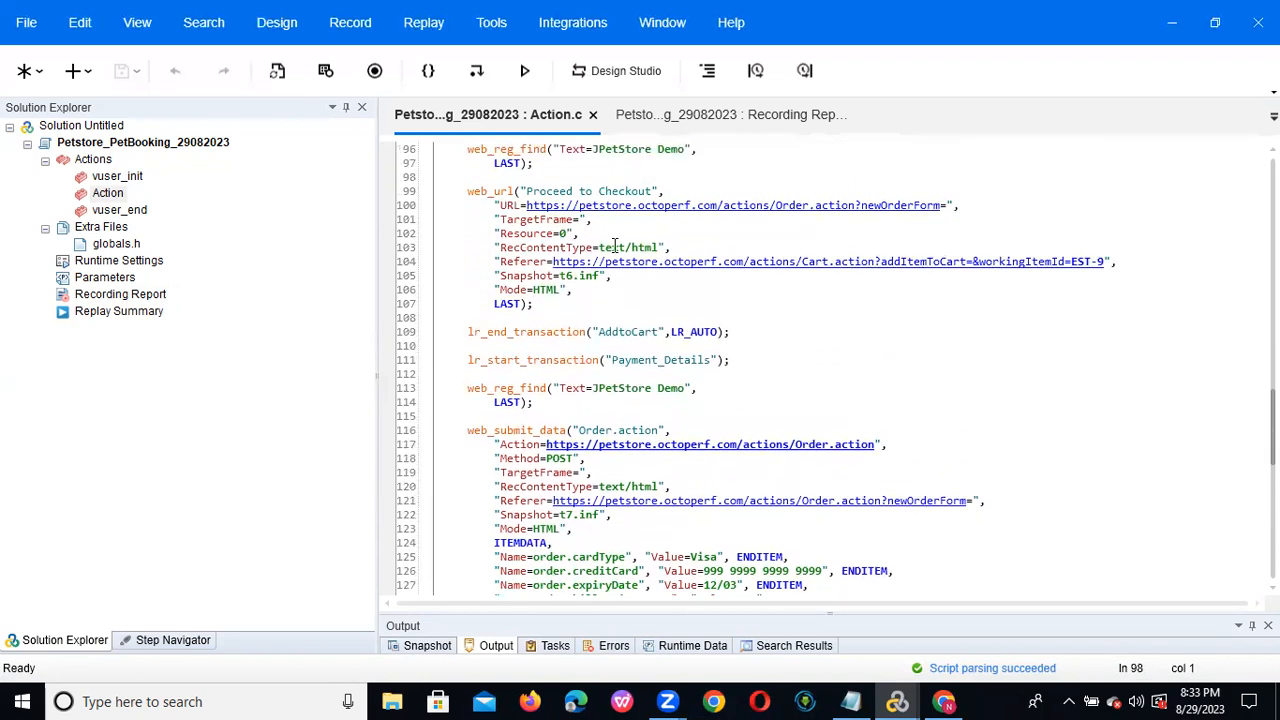
{"action": "key", "text": "Up"}
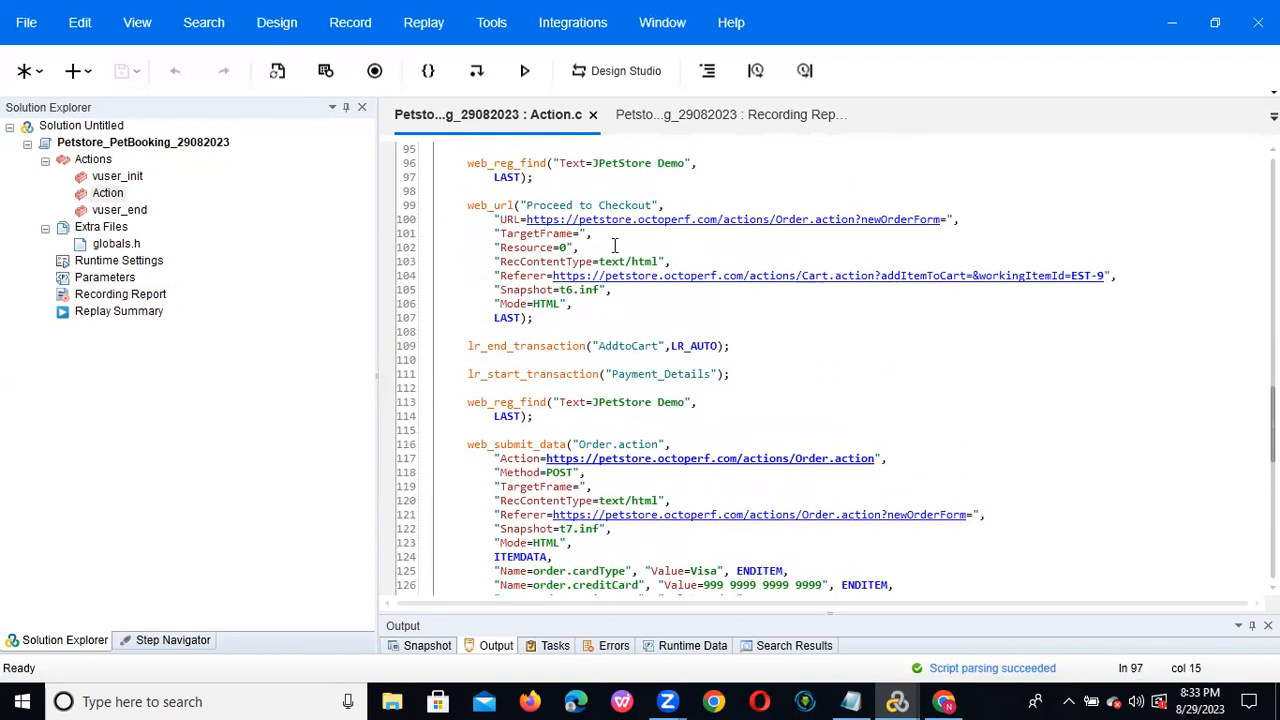
{"action": "key", "text": "Up"}
{"action": "key", "text": "Up"}
{"action": "key", "text": "Up"}
{"action": "key", "text": "Up"}
{"action": "key", "text": "Up"}
{"action": "key", "text": "Up"}
{"action": "key", "text": "Up"}
{"action": "key", "text": "Up"}
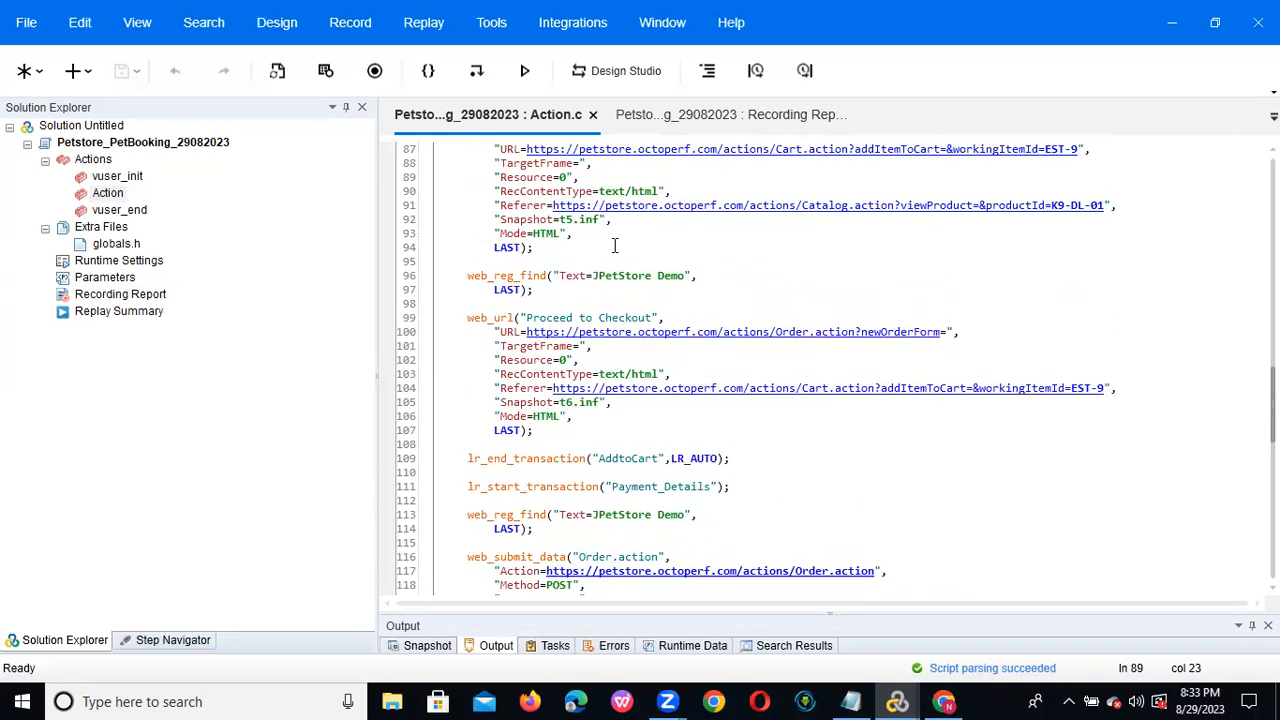
{"action": "key", "text": "Up"}
{"action": "key", "text": "Up"}
{"action": "key", "text": "Up"}
{"action": "key", "text": "Up"}
{"action": "key", "text": "Up"}
{"action": "key", "text": "Up"}
{"action": "key", "text": "Up"}
{"action": "key", "text": "Up"}
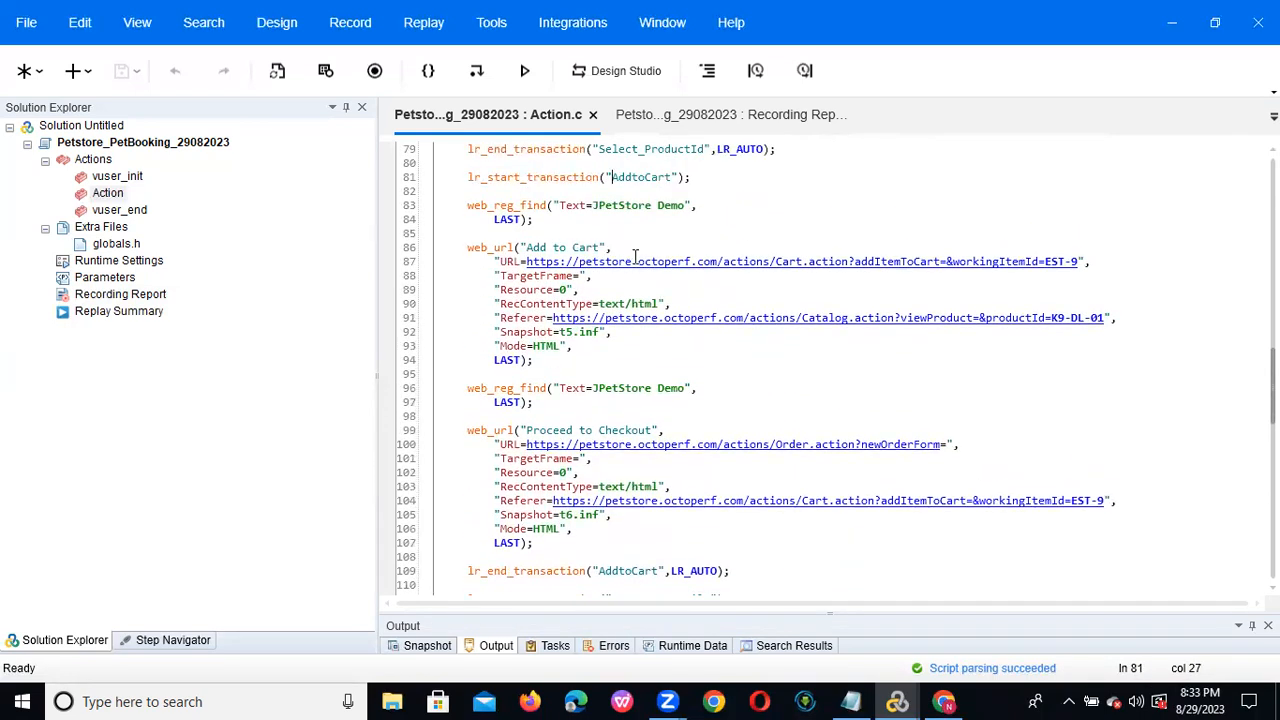
{"action": "key", "text": "Up"}
{"action": "key", "text": "Up"}
{"action": "key", "text": "Up"}
{"action": "key", "text": "Up"}
{"action": "key", "text": "Up"}
{"action": "key", "text": "Up"}
{"action": "key", "text": "Up"}
{"action": "key", "text": "Up"}
{"action": "key", "text": "Up"}
{"action": "key", "text": "Up"}
{"action": "key", "text": "Up"}
{"action": "key", "text": "Up"}
{"action": "key", "text": "Up"}
{"action": "key", "text": "Up"}
{"action": "key", "text": "Up"}
{"action": "key", "text": "Up"}
{"action": "key", "text": "Up"}
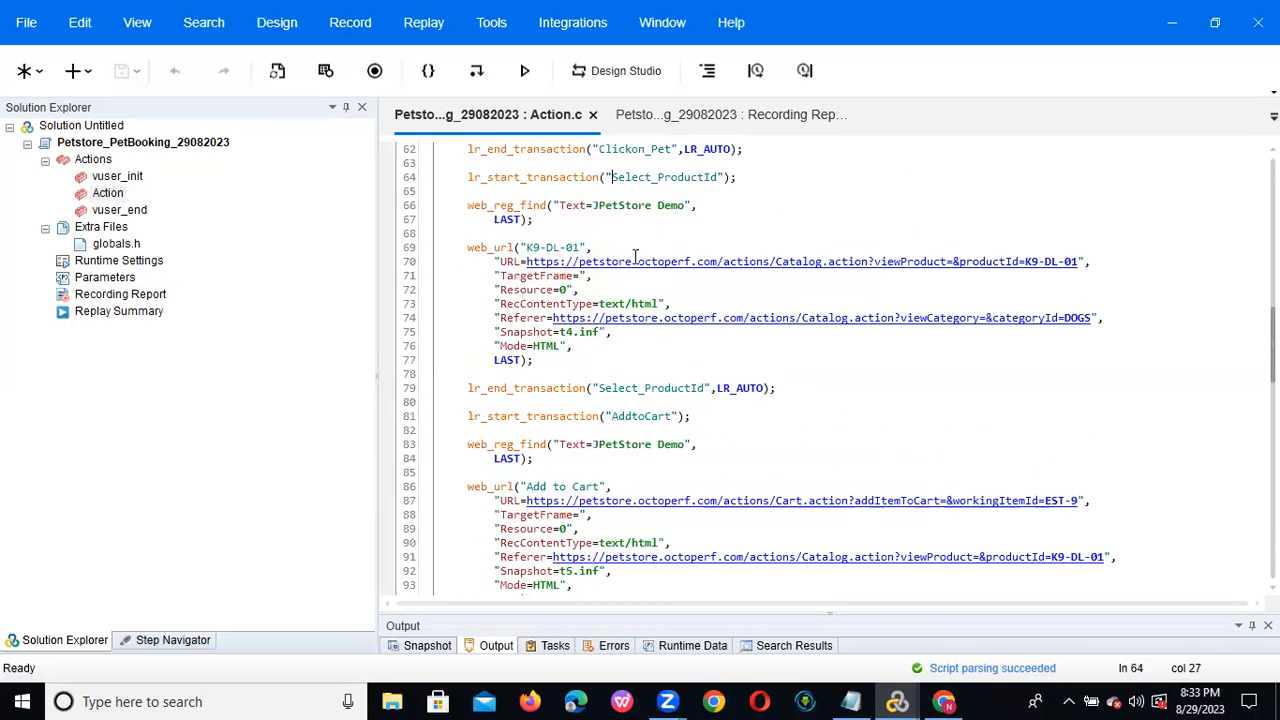
{"action": "key", "text": "Up"}
{"action": "key", "text": "Up"}
{"action": "key", "text": "Up"}
{"action": "key", "text": "Up"}
{"action": "key", "text": "Up"}
{"action": "key", "text": "Up"}
{"action": "key", "text": "Up"}
{"action": "key", "text": "Up"}
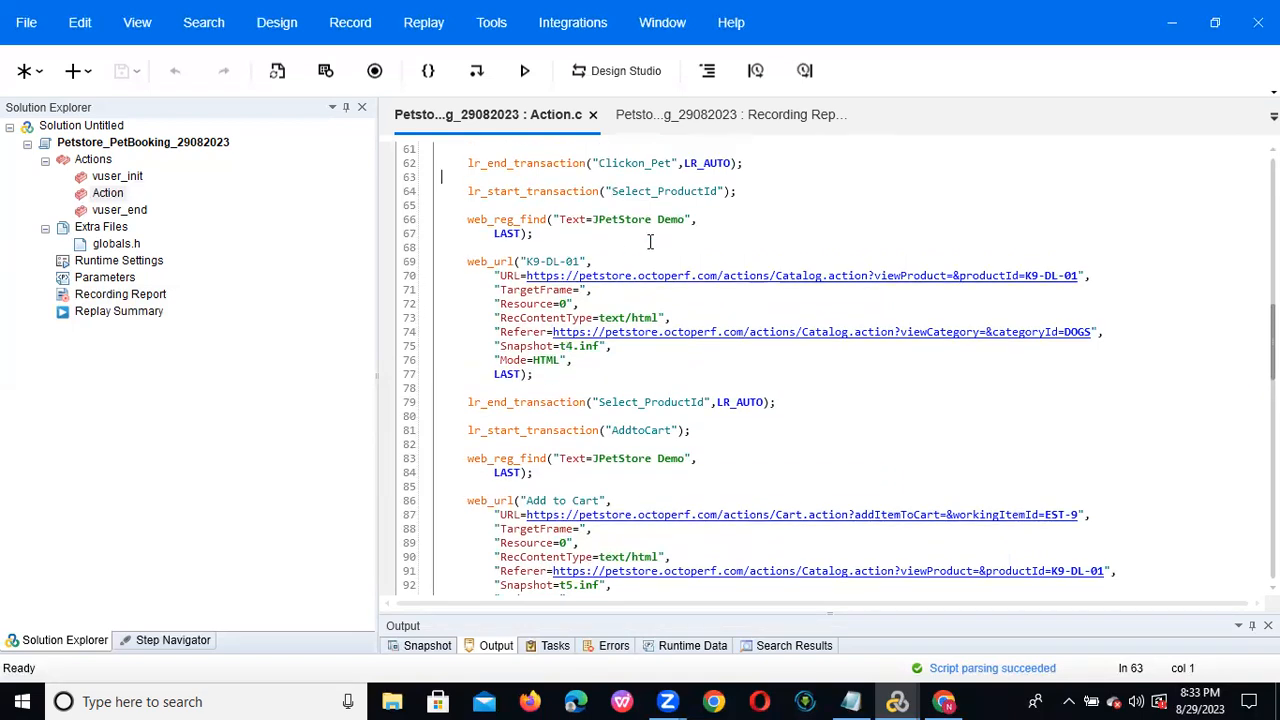
{"action": "key", "text": "Up"}
{"action": "key", "text": "Up"}
{"action": "key", "text": "Up"}
{"action": "key", "text": "Up"}
{"action": "key", "text": "Up"}
{"action": "key", "text": "Up"}
{"action": "key", "text": "Up"}
{"action": "key", "text": "Up"}
{"action": "key", "text": "Up"}
{"action": "key", "text": "Up"}
{"action": "key", "text": "Up"}
{"action": "key", "text": "Up"}
{"action": "key", "text": "Up"}
{"action": "key", "text": "Up"}
{"action": "key", "text": "Up"}
{"action": "key", "text": "Up"}
{"action": "key", "text": "Up"}
{"action": "key", "text": "Up"}
{"action": "key", "text": "Up"}
{"action": "key", "text": "Up"}
{"action": "key", "text": "Up"}
{"action": "key", "text": "Up"}
{"action": "key", "text": "Up"}
{"action": "key", "text": "Up"}
{"action": "key", "text": "Up"}
{"action": "key", "text": "Up"}
{"action": "key", "text": "Up"}
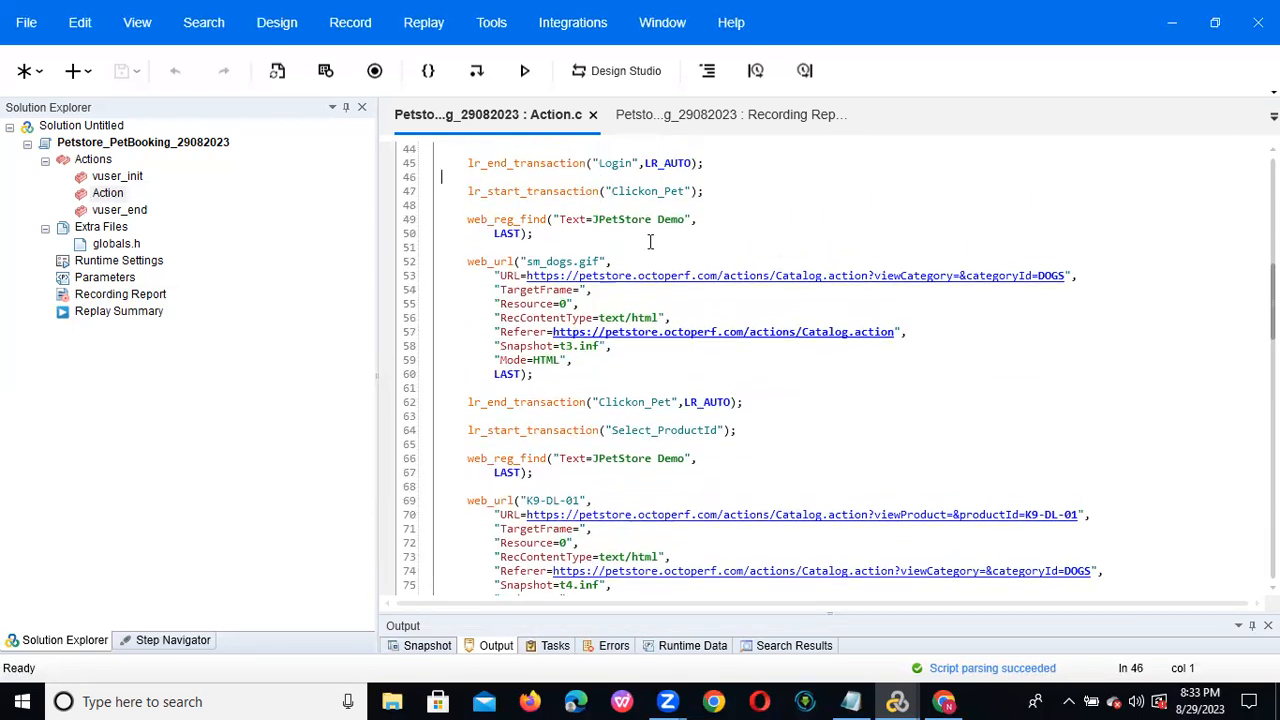
{"action": "key", "text": "Up"}
{"action": "key", "text": "Up"}
{"action": "key", "text": "Up"}
{"action": "key", "text": "Up"}
{"action": "key", "text": "Up"}
{"action": "key", "text": "Up"}
{"action": "key", "text": "Up"}
{"action": "key", "text": "Up"}
{"action": "key", "text": "Up"}
{"action": "key", "text": "Up"}
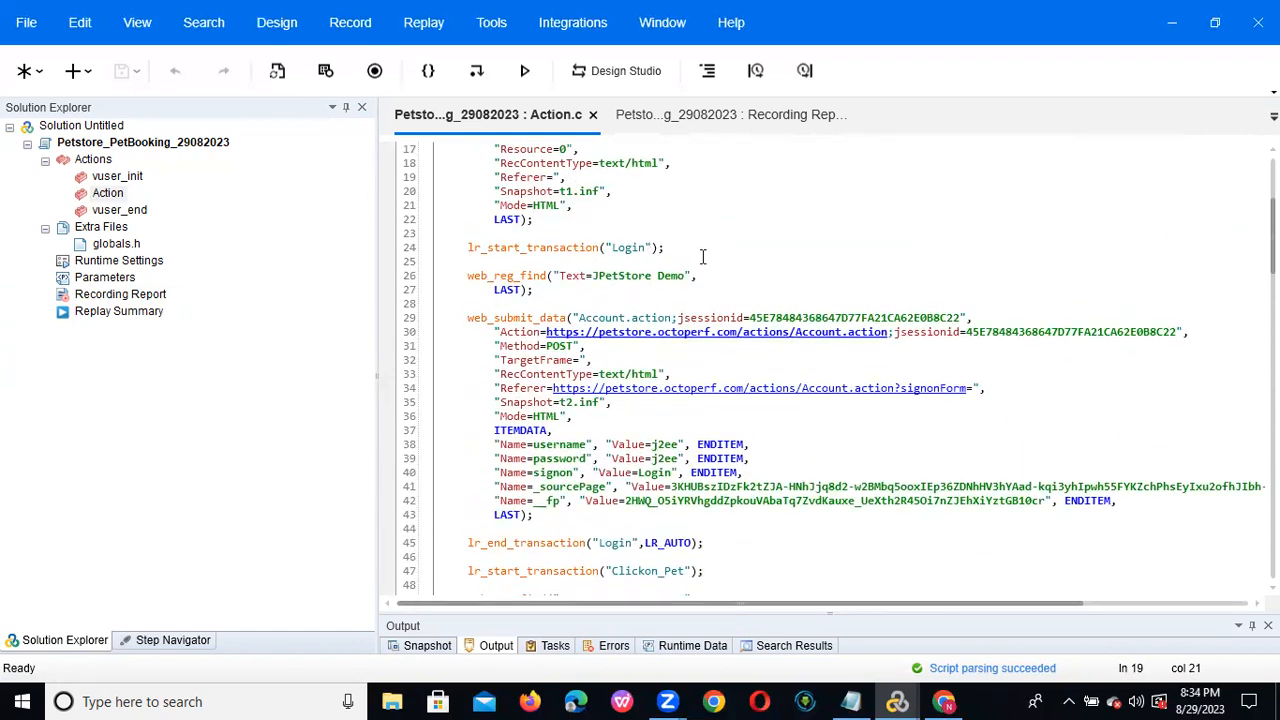
{"action": "key", "text": "Up"}
{"action": "key", "text": "Up"}
{"action": "key", "text": "Up"}
{"action": "key", "text": "Up"}
{"action": "key", "text": "Up"}
{"action": "key", "text": "Up"}
{"action": "key", "text": "Up"}
{"action": "key", "text": "Up"}
{"action": "key", "text": "Up"}
{"action": "key", "text": "Up"}
{"action": "key", "text": "Up"}
{"action": "key", "text": "Up"}
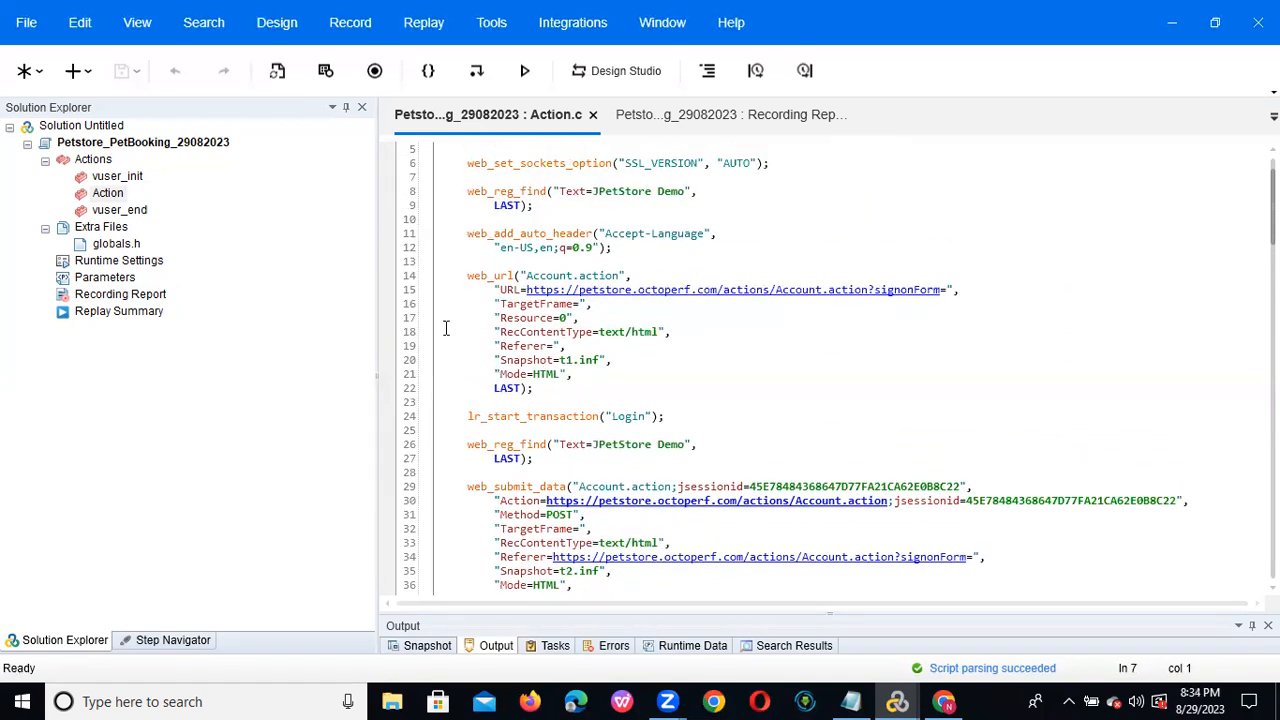
{"action": "left_click_drag", "start_coordinate": [466, 275], "coordinate": [562, 401]}
{"action": "left_click", "coordinate": [580, 398]}
Replay the recorded script and check the transaction durations and statuses in the replay summary.
{"action": "left_click", "coordinate": [525, 74]}
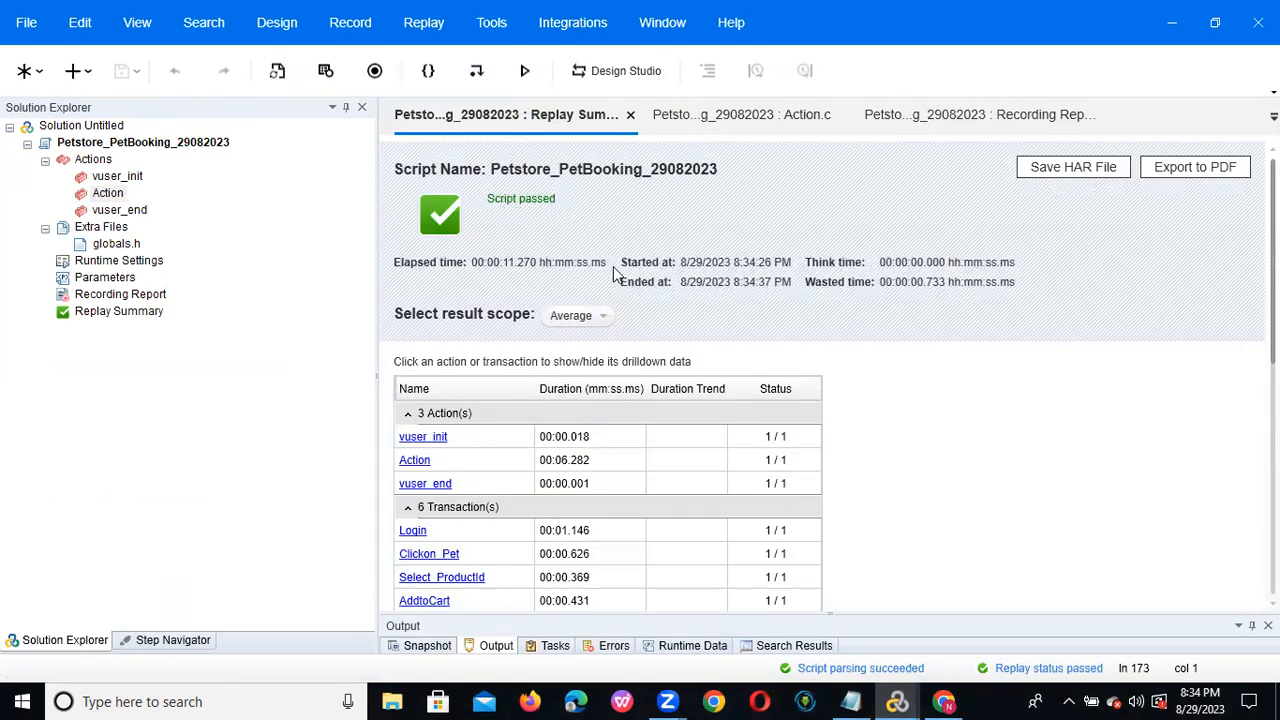
{"action": "scroll", "coordinate": [540, 330], "scroll_direction": "down", "scroll_amount": 5}
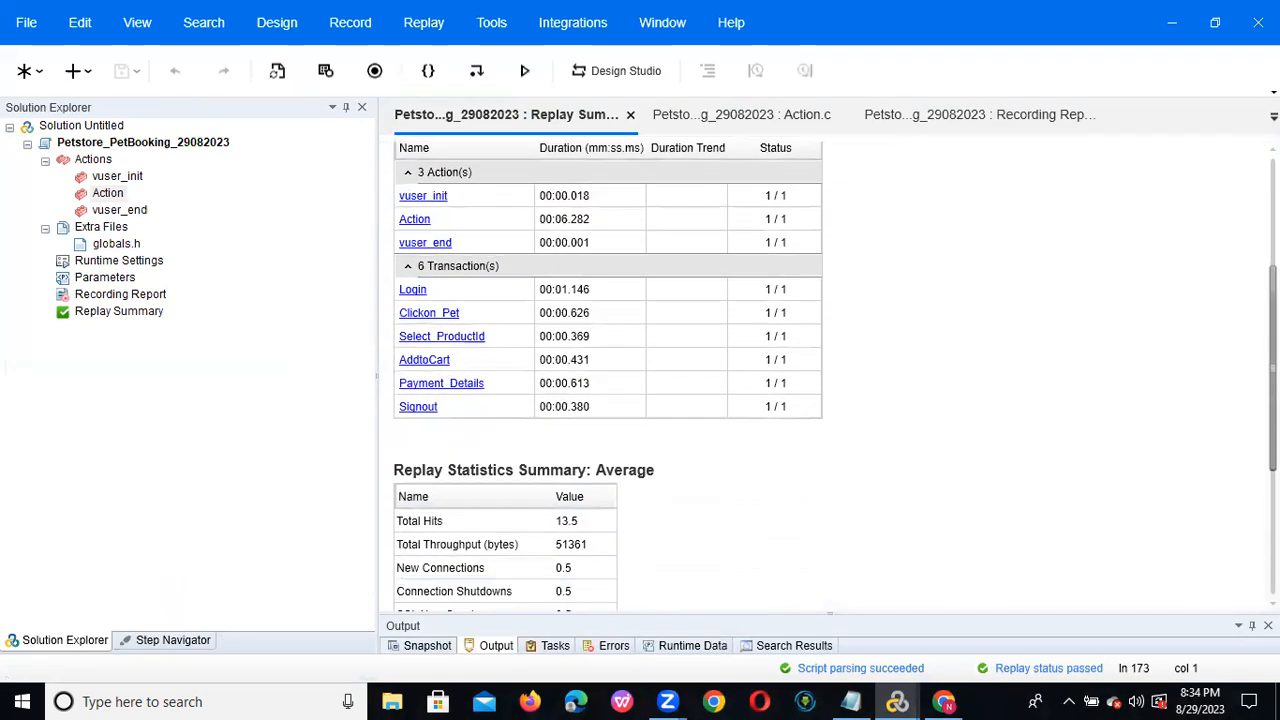
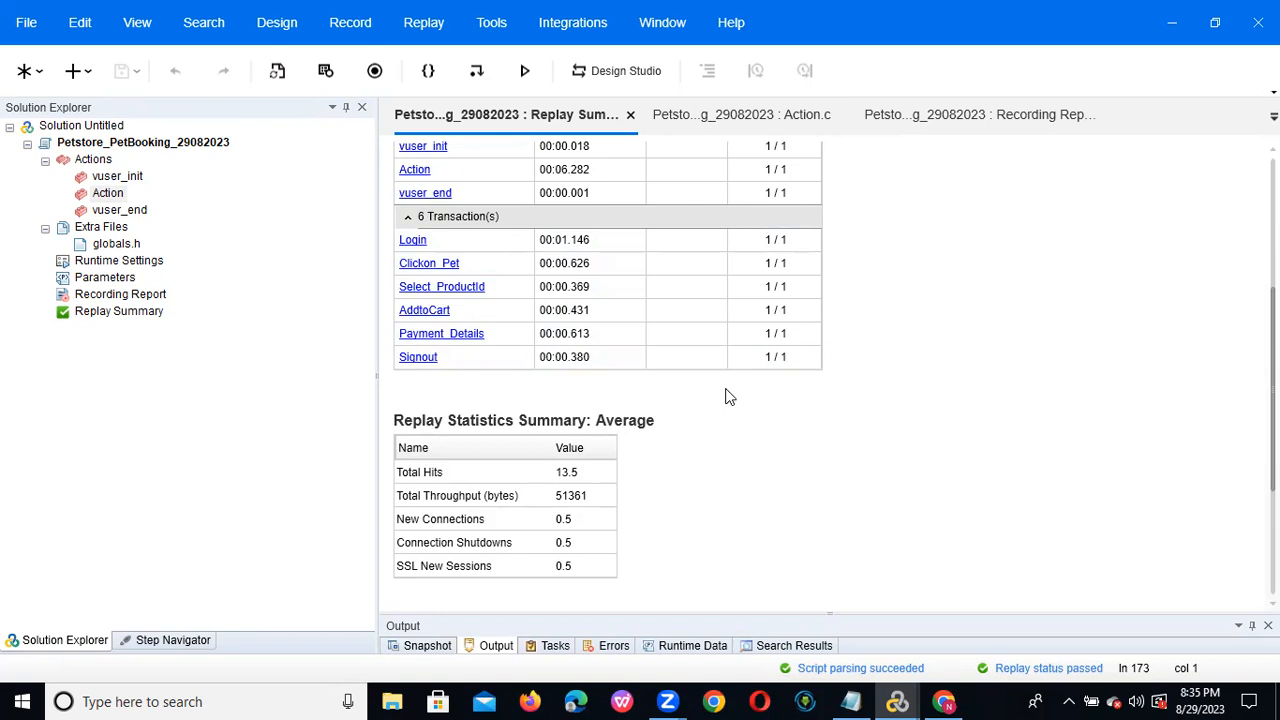
Check the "Launch the URL" line of the Petstore flow in the Notepad notes and return to Virtual User Generator.
{"action": "left_click", "coordinate": [851, 701]}
{"action": "left_click_drag", "start_coordinate": [205, 440], "coordinate": [8, 457]}
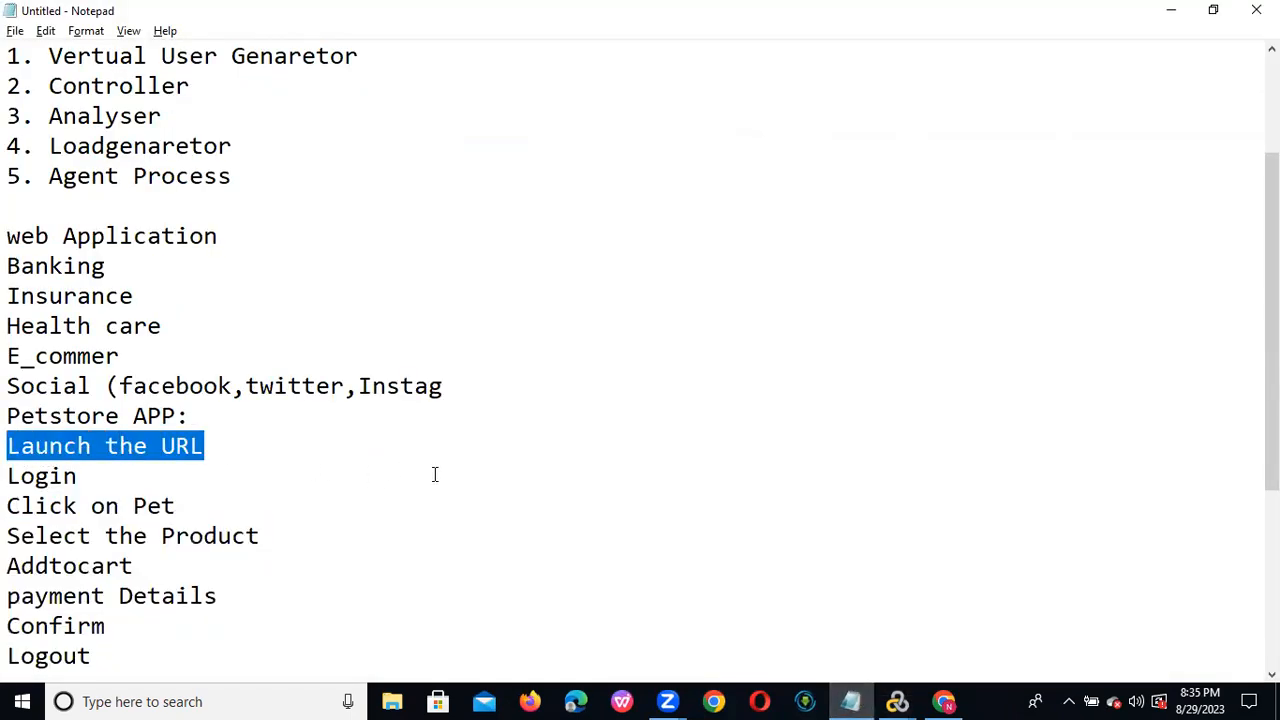
{"action": "key", "text": "alt+Tab"}
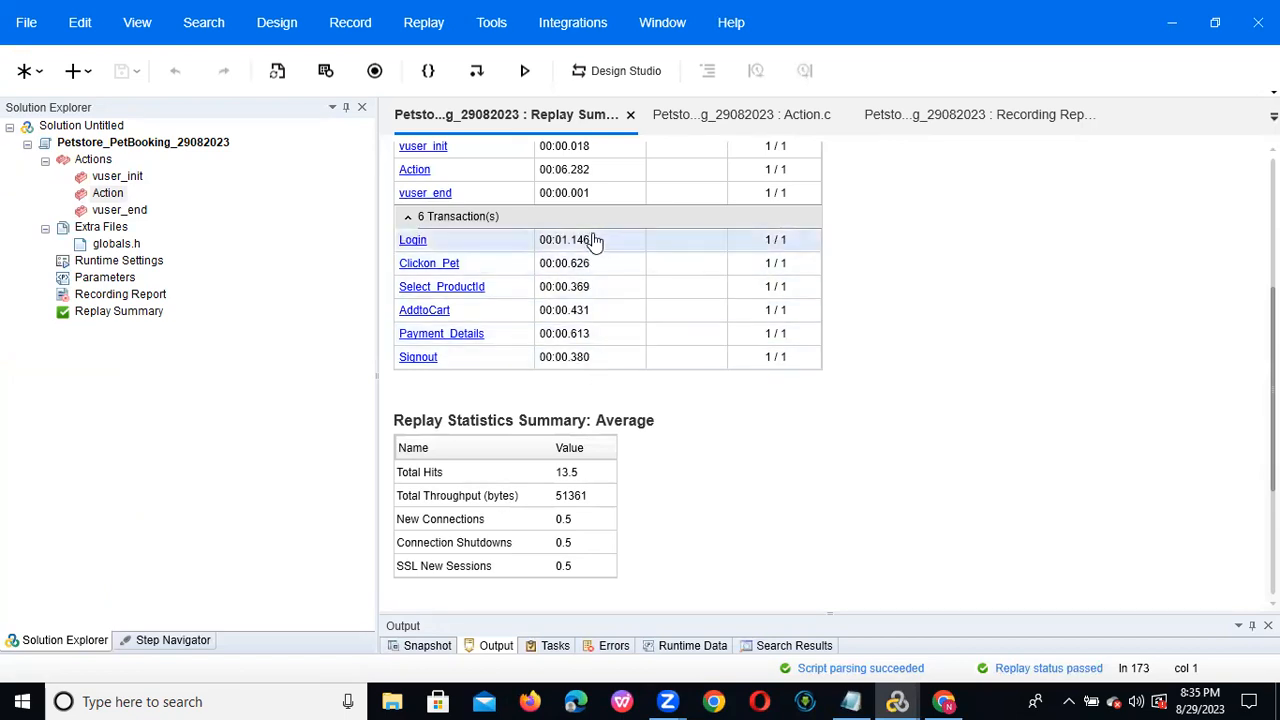
Surround the web_url Account.action request before the Login transaction in the Action script with a transaction named "Launch URL".
{"action": "double_click", "coordinate": [108, 195]}
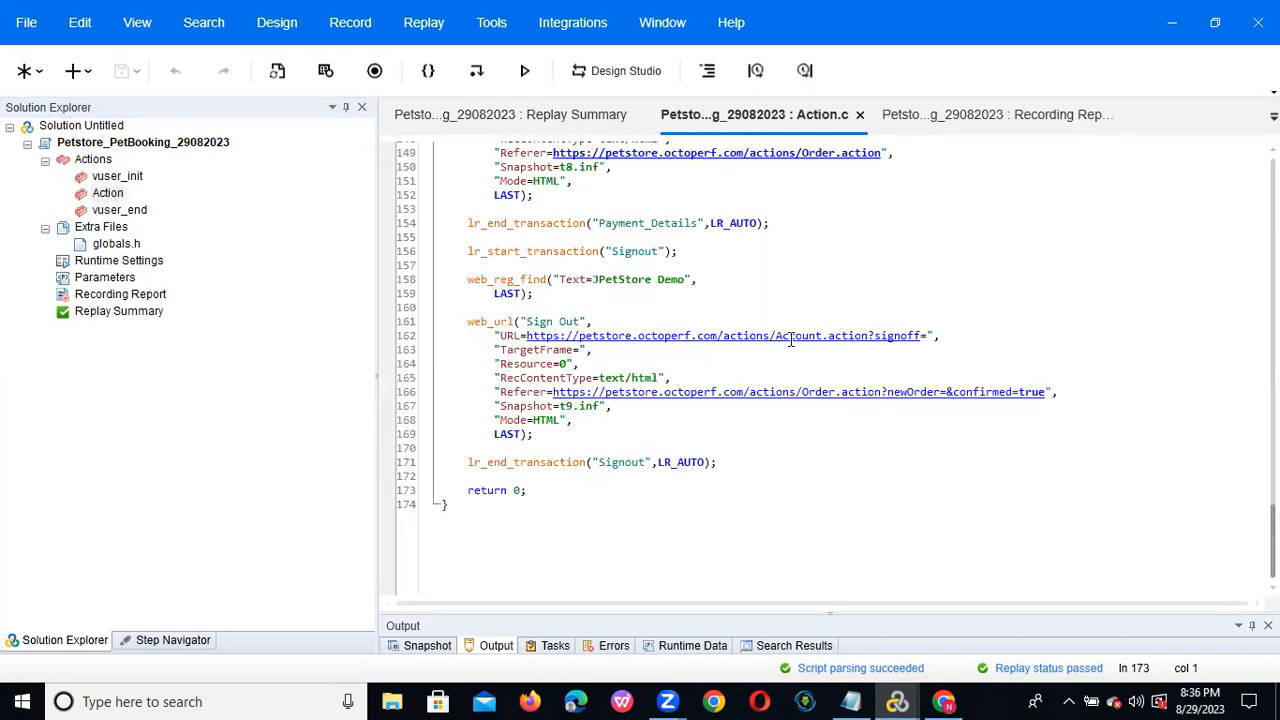
{"action": "left_click_drag", "start_coordinate": [1273, 533], "coordinate": [1273, 184]}
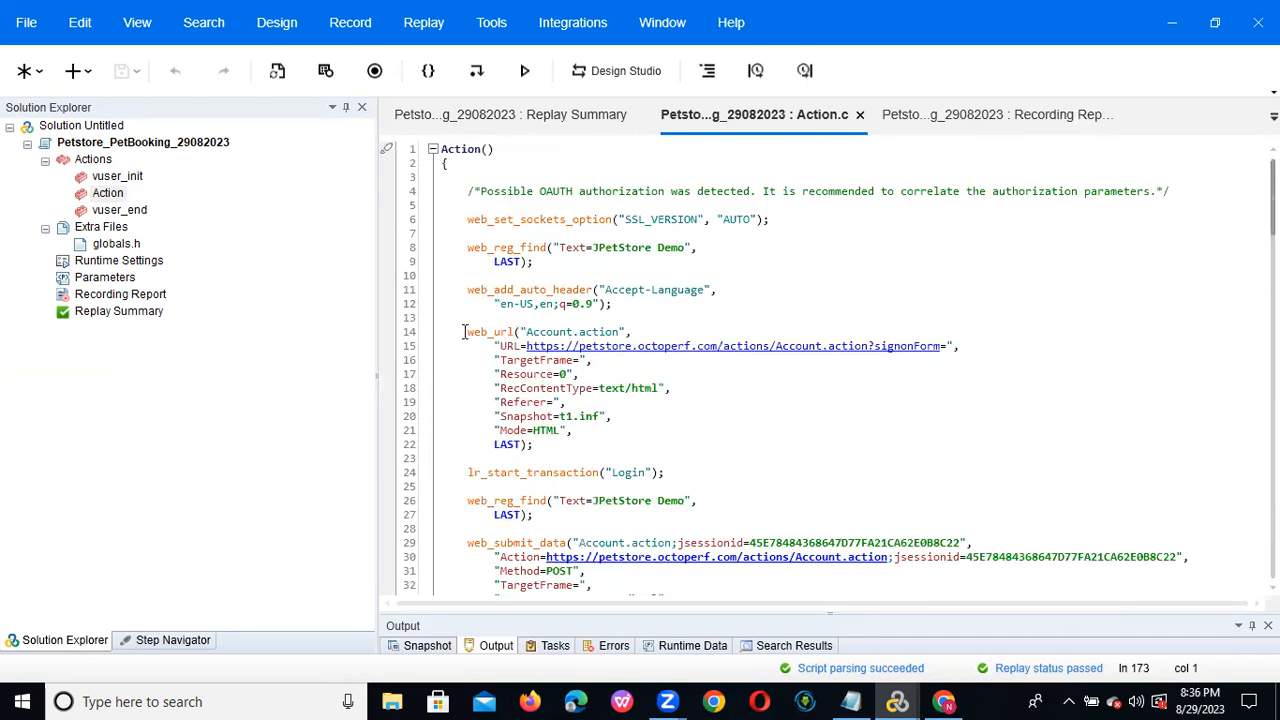
{"action": "left_click_drag", "start_coordinate": [467, 333], "coordinate": [580, 451]}
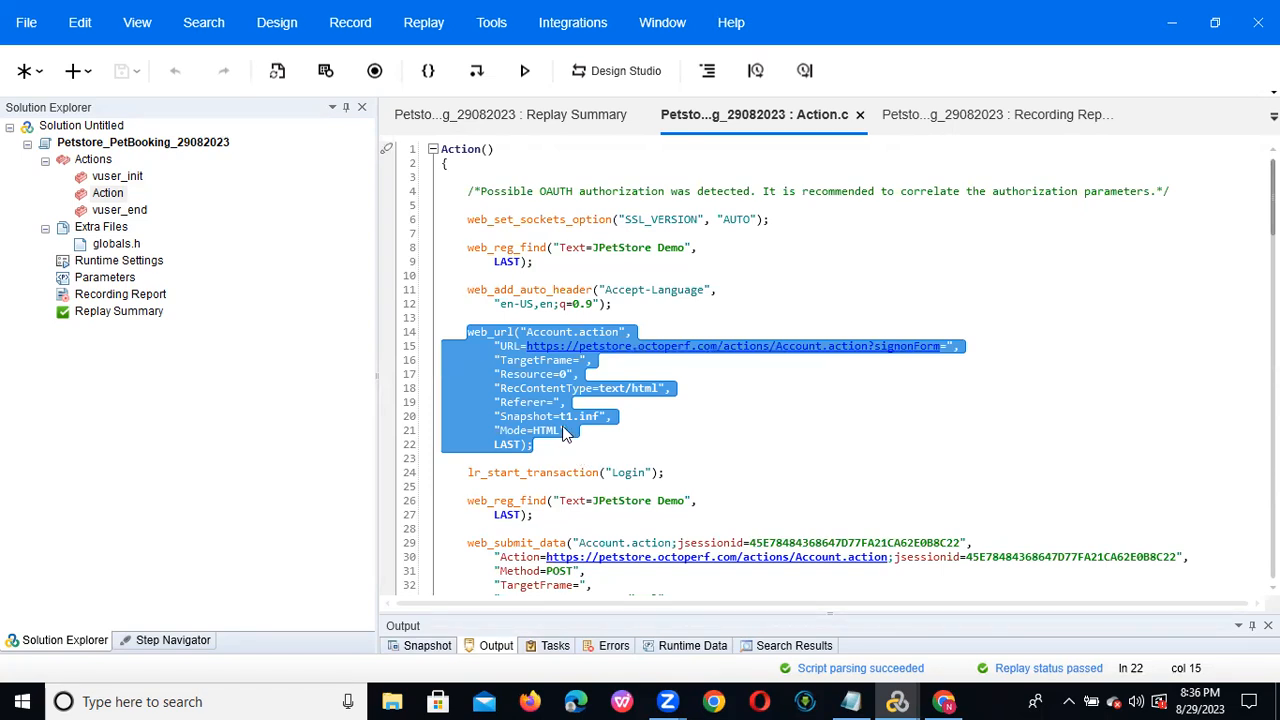
{"action": "right_click", "coordinate": [519, 378]}
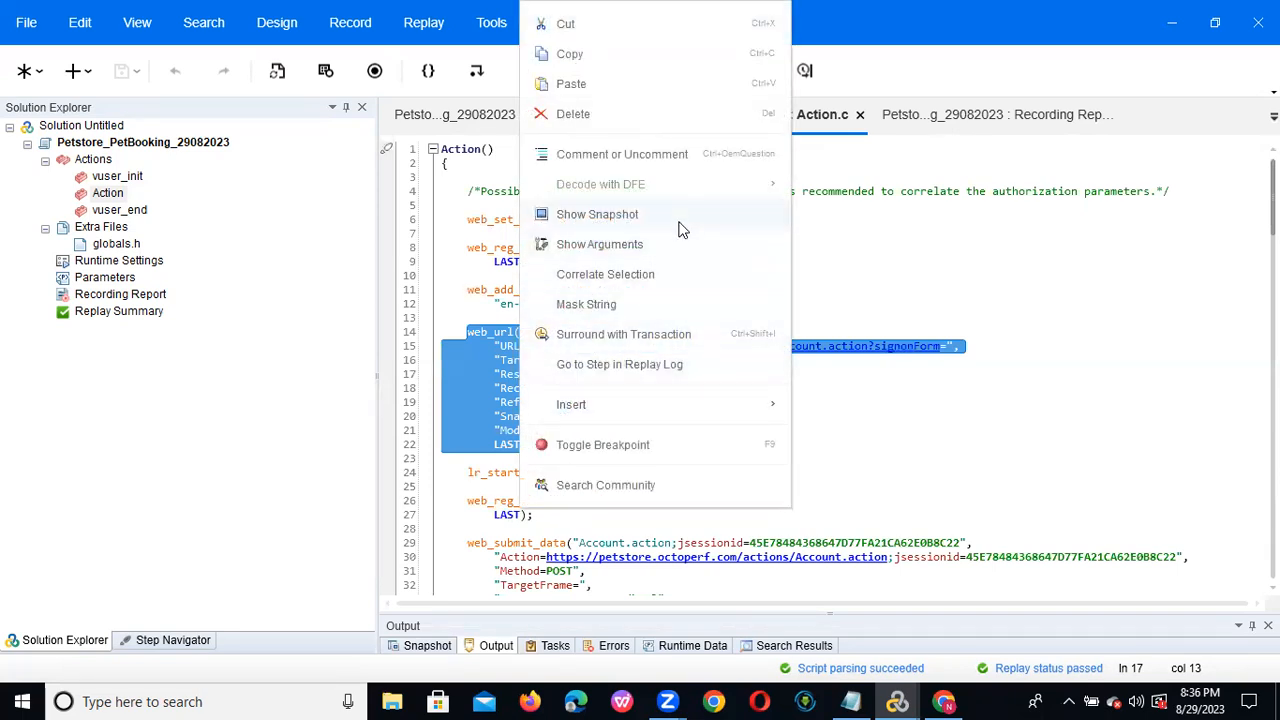
{"action": "left_click", "coordinate": [651, 346]}
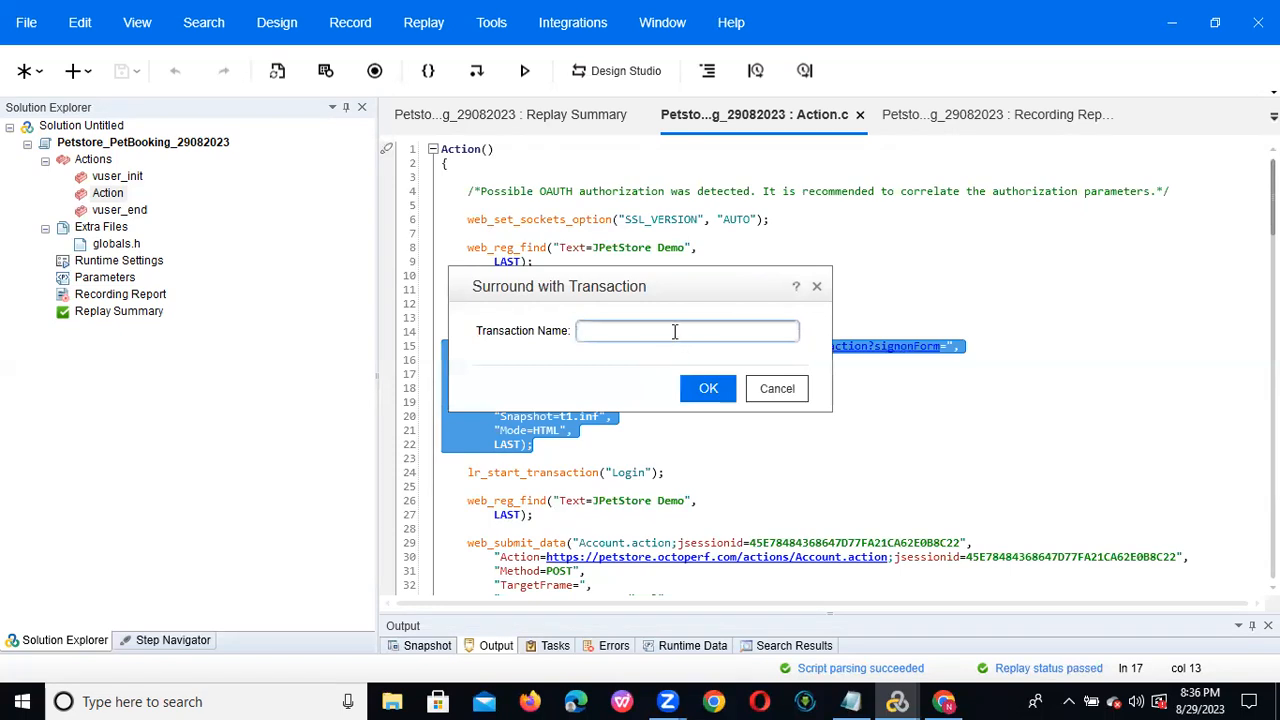
{"action": "type", "text": "Launch URL"}
{"action": "left_click", "coordinate": [700, 389]}
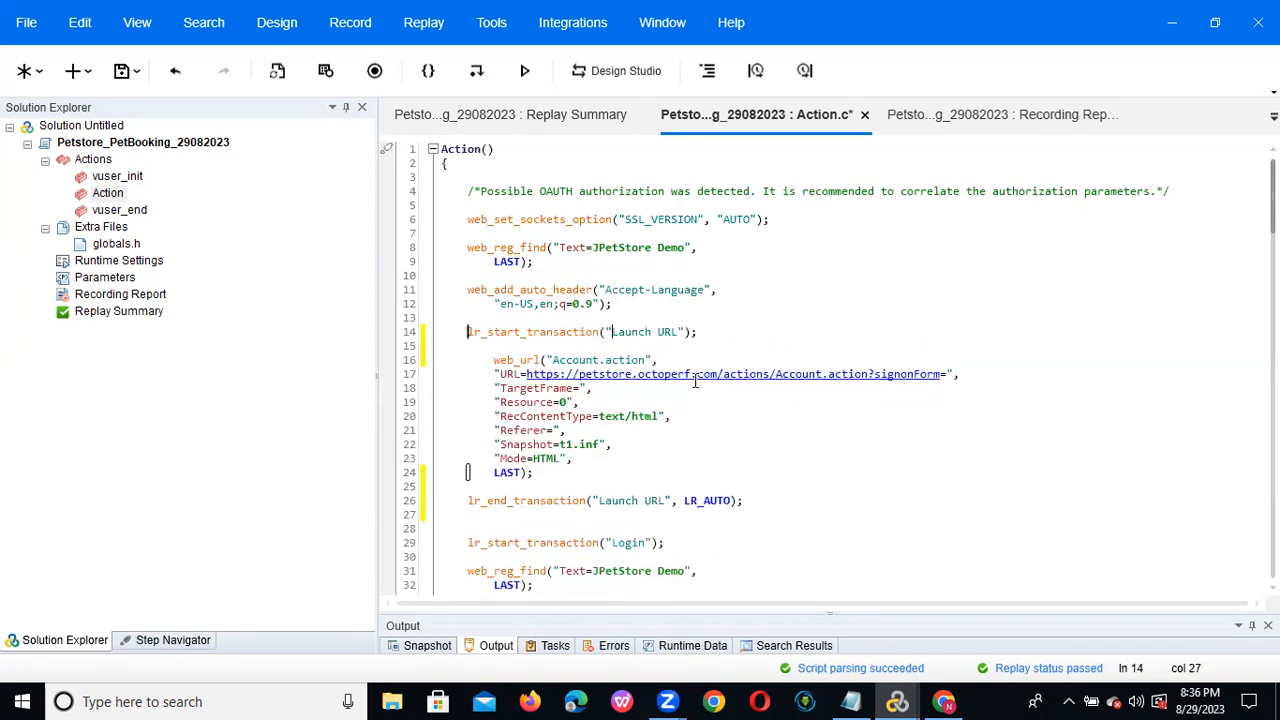
Check the start and end lines of the Launch URL transaction and the Login transaction start that follows.
{"action": "left_click_drag", "start_coordinate": [443, 333], "coordinate": [727, 339]}
{"action": "left_click", "coordinate": [718, 501]}
{"action": "left_click_drag", "start_coordinate": [590, 511], "coordinate": [437, 500]}
{"action": "left_click_drag", "start_coordinate": [470, 540], "coordinate": [682, 553]}
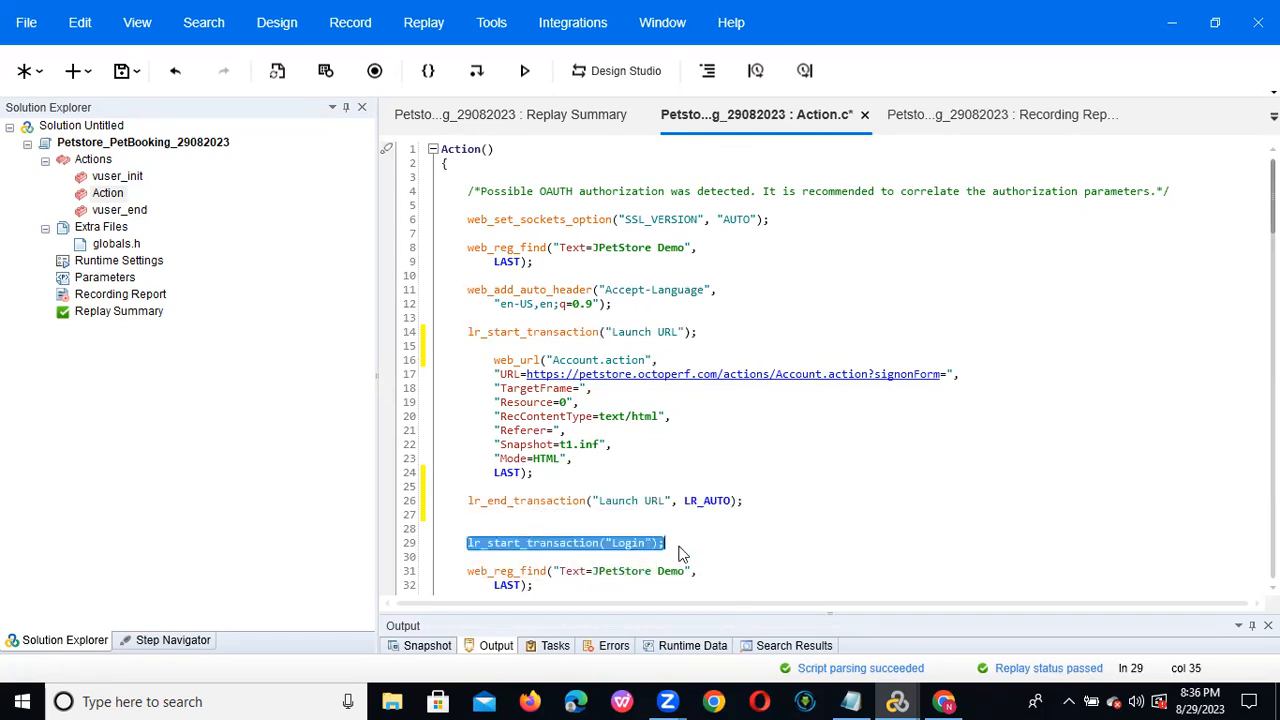
{"action": "left_click", "coordinate": [680, 548]}
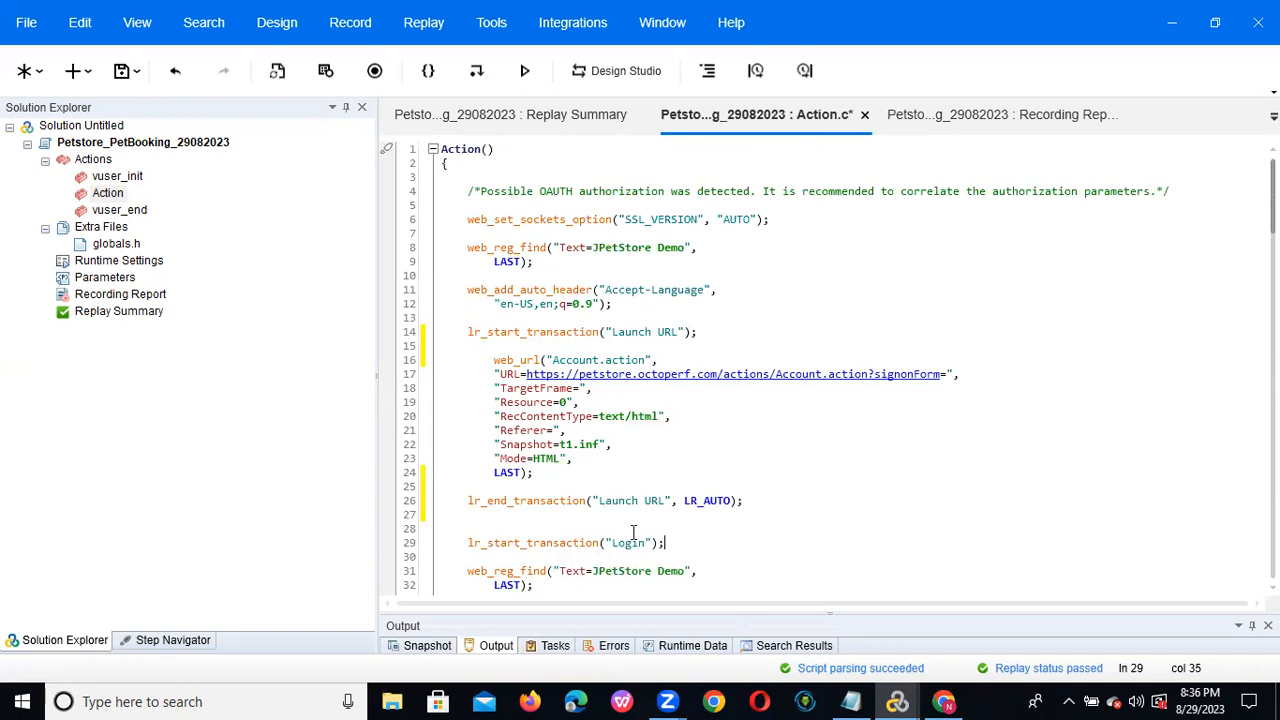
Save the script, replay it, and review the actions and transactions in the replay summary.
{"action": "left_click", "coordinate": [122, 73]}
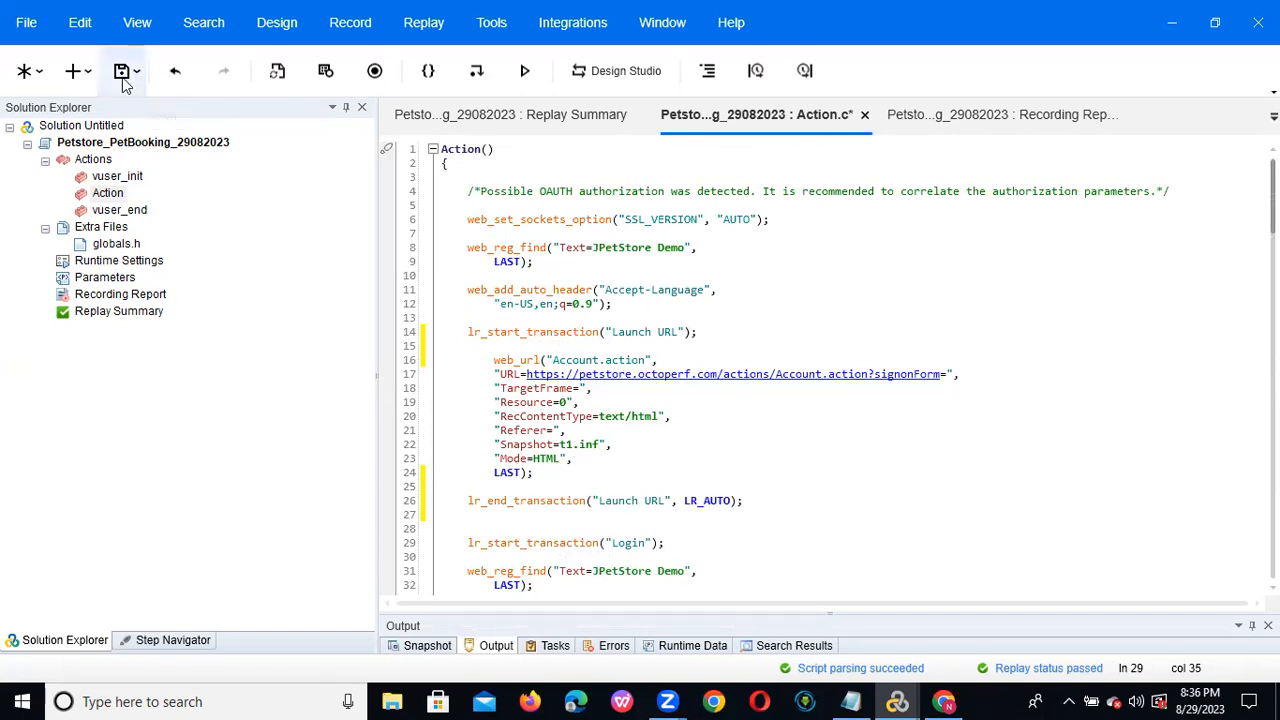
{"action": "left_click", "coordinate": [525, 72]}
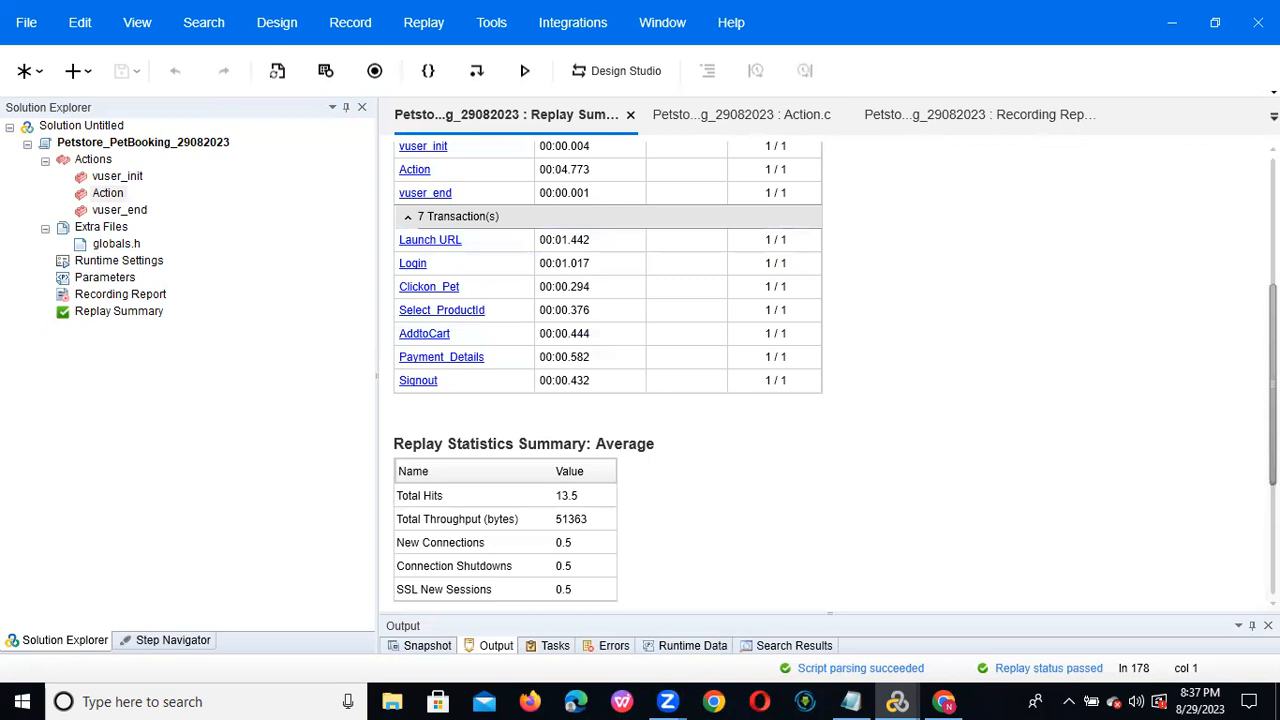
{"action": "scroll", "coordinate": [1272, 400], "scroll_direction": "up", "scroll_amount": 3}
{"action": "scroll", "coordinate": [1272, 400], "scroll_direction": "up", "scroll_amount": 2}
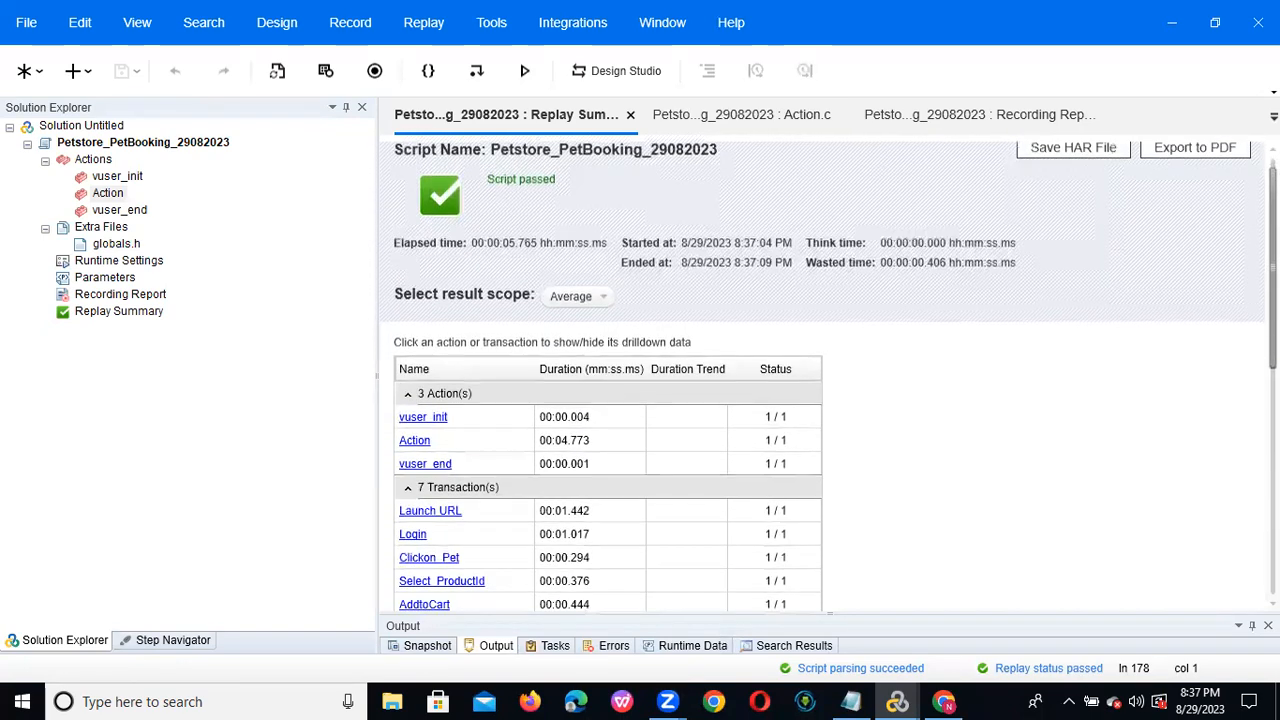
{"action": "scroll", "coordinate": [1272, 400], "scroll_direction": "down", "scroll_amount": 4}
{"action": "scroll", "coordinate": [1272, 400], "scroll_direction": "down", "scroll_amount": 3}
{"action": "scroll", "coordinate": [1272, 400], "scroll_direction": "up", "scroll_amount": 3}
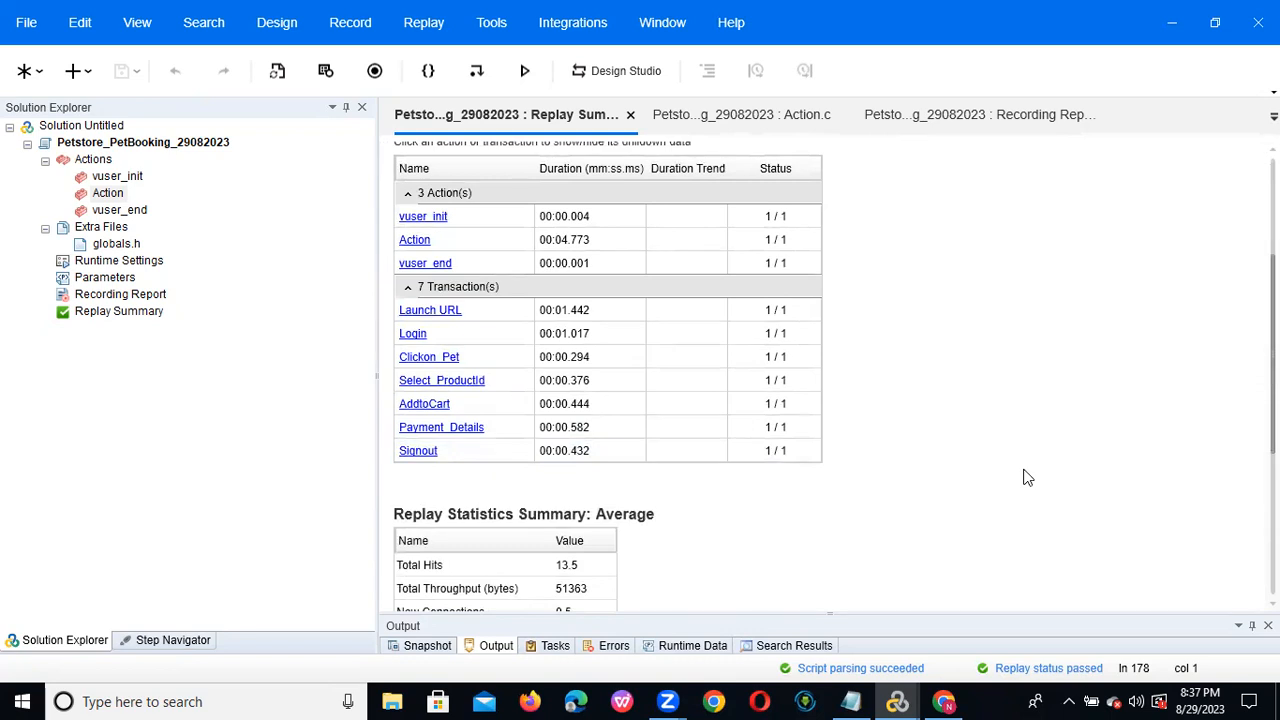
Reopen the Action script and review its requests from Sign Out back up to the Launch URL transaction.
{"action": "left_click", "coordinate": [102, 194]}
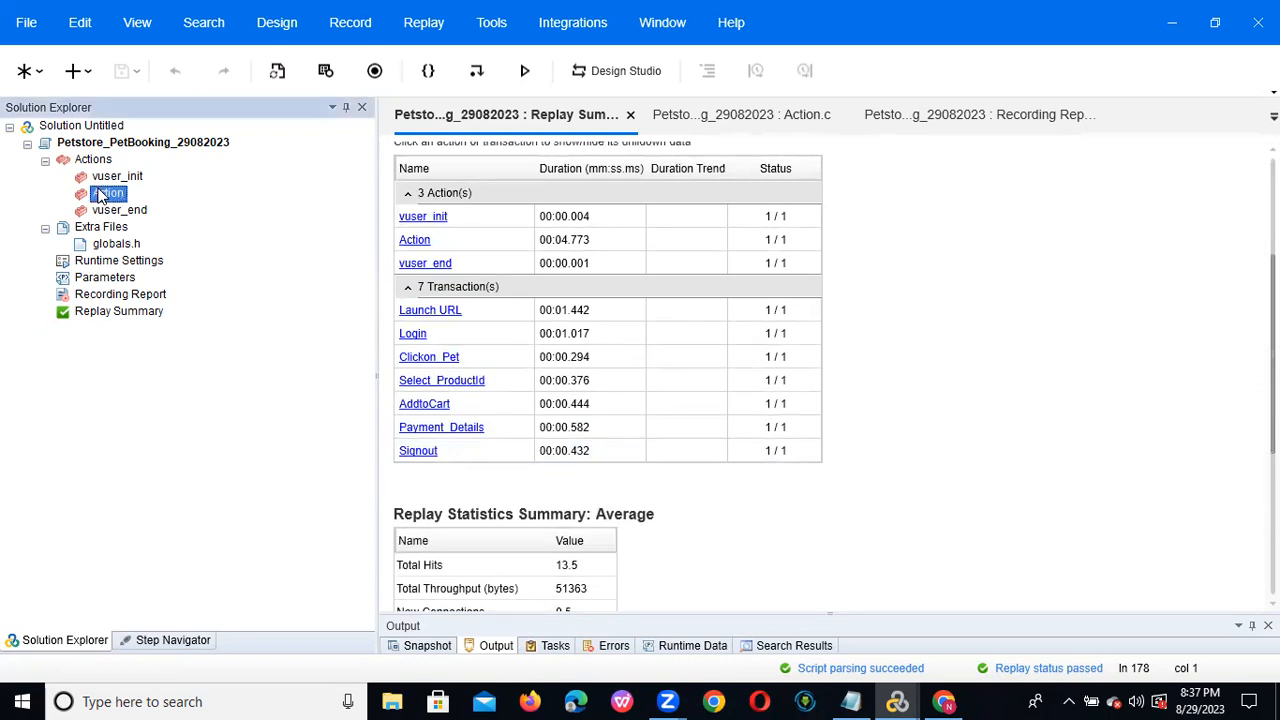
{"action": "double_click", "coordinate": [100, 195]}
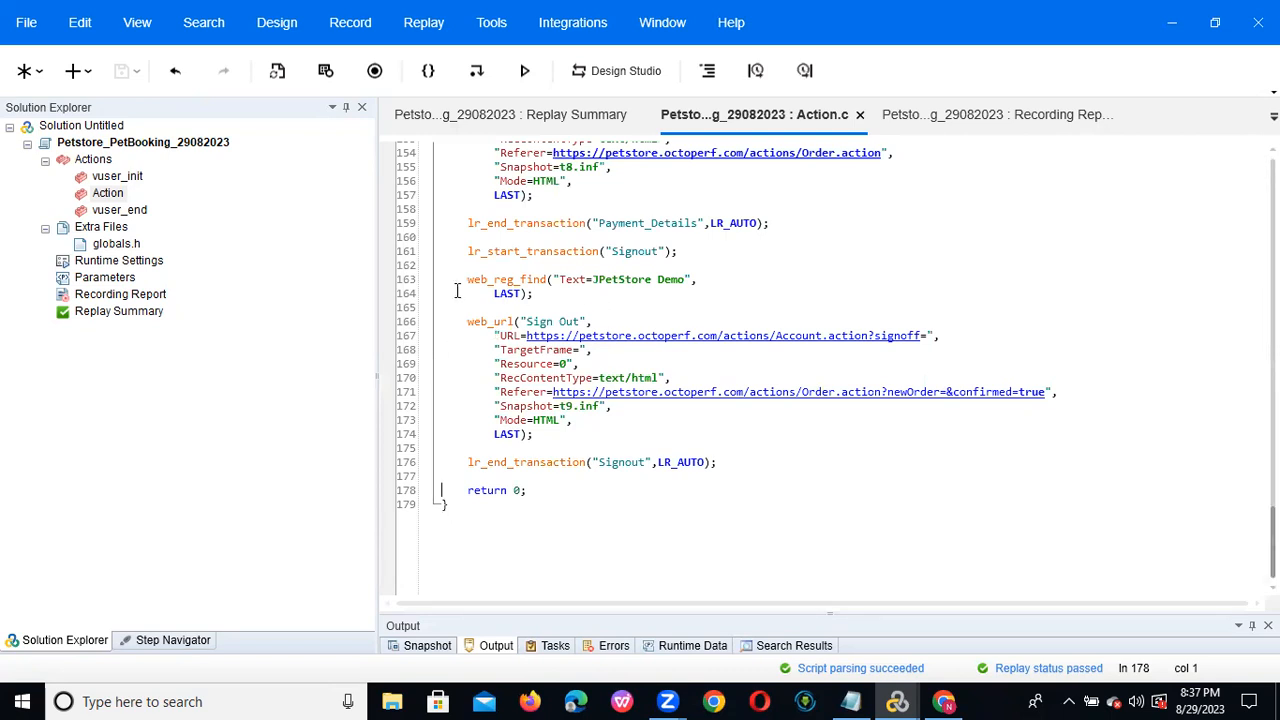
{"action": "left_click_drag", "start_coordinate": [462, 321], "coordinate": [527, 316]}
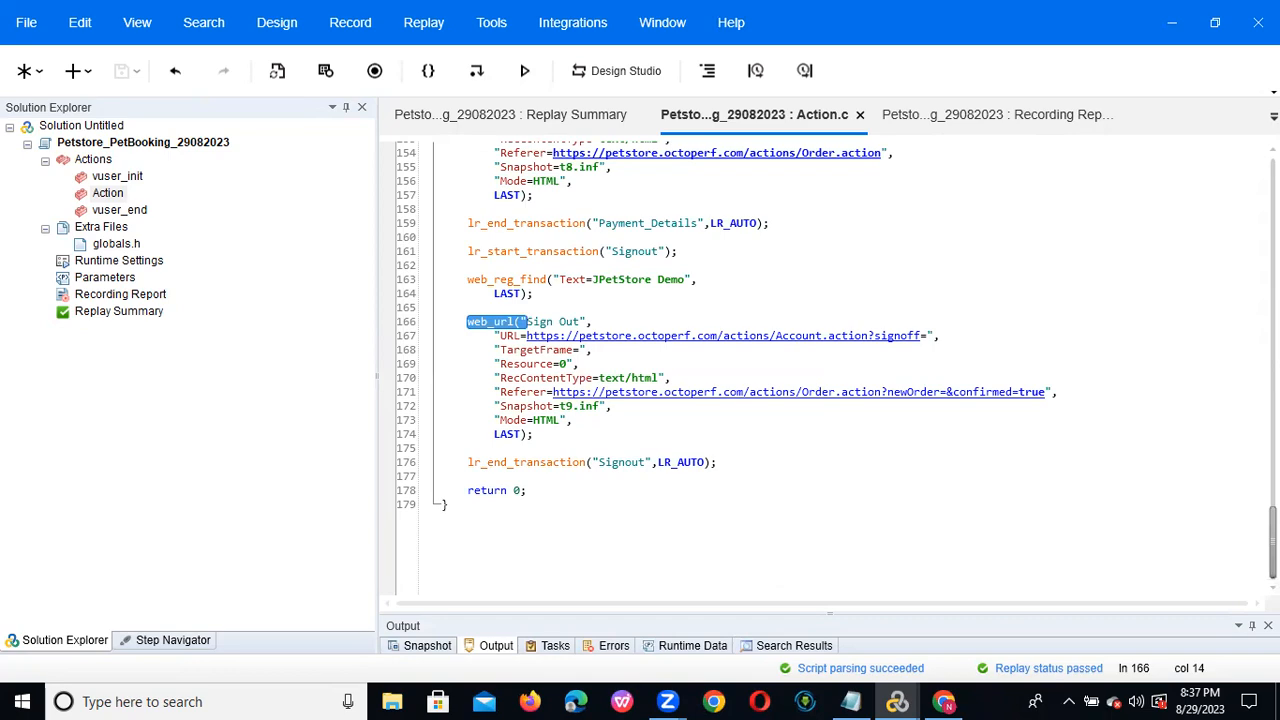
{"action": "scroll", "coordinate": [756, 368], "scroll_direction": "up", "scroll_amount": 20}
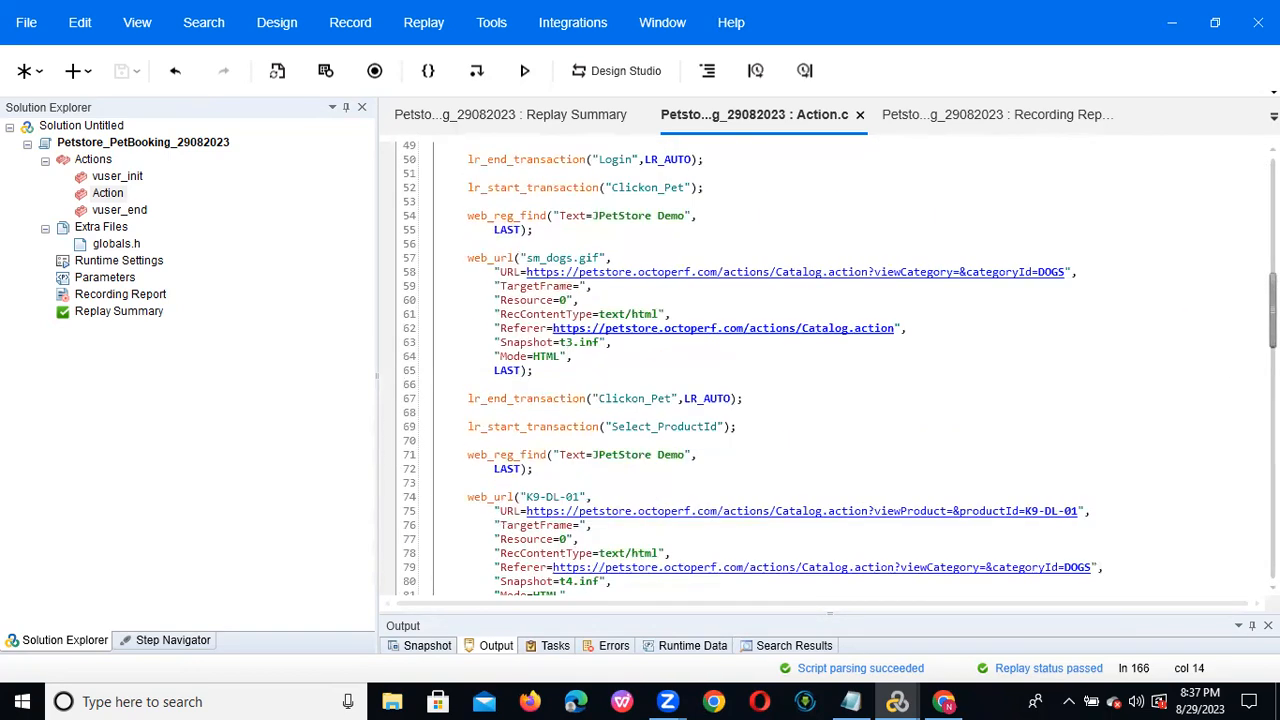
{"action": "scroll", "coordinate": [756, 368], "scroll_direction": "up", "scroll_amount": 16}
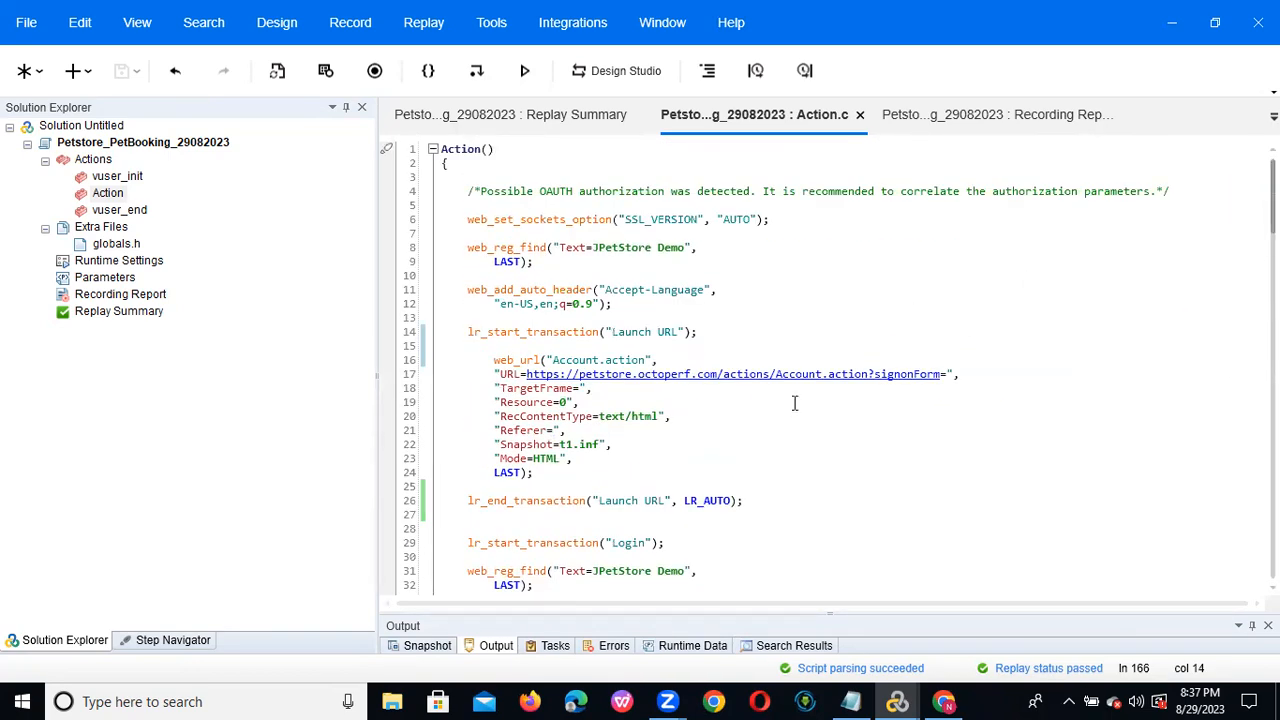